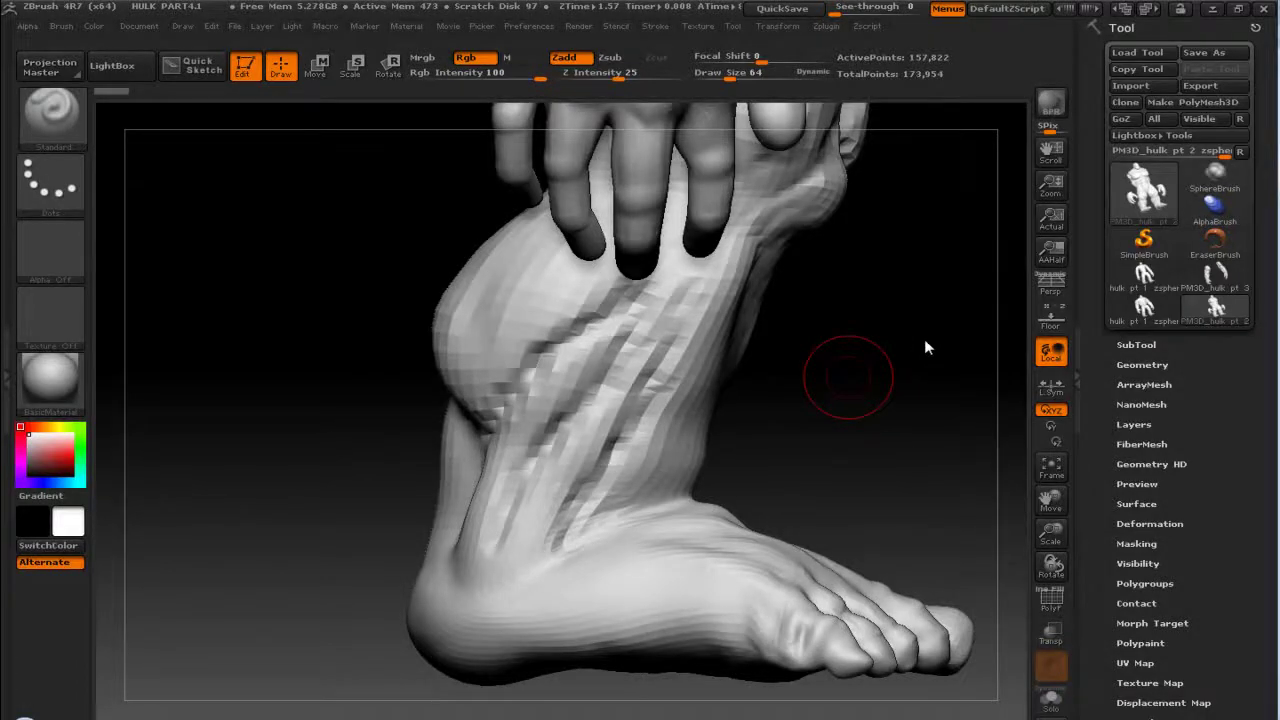
Step: Isolate the Hulk's head with Solo and zoom in on a three-quarter view
{"action": "left_click_drag", "start_coordinate": [869, 292], "coordinate": [701, 368]}
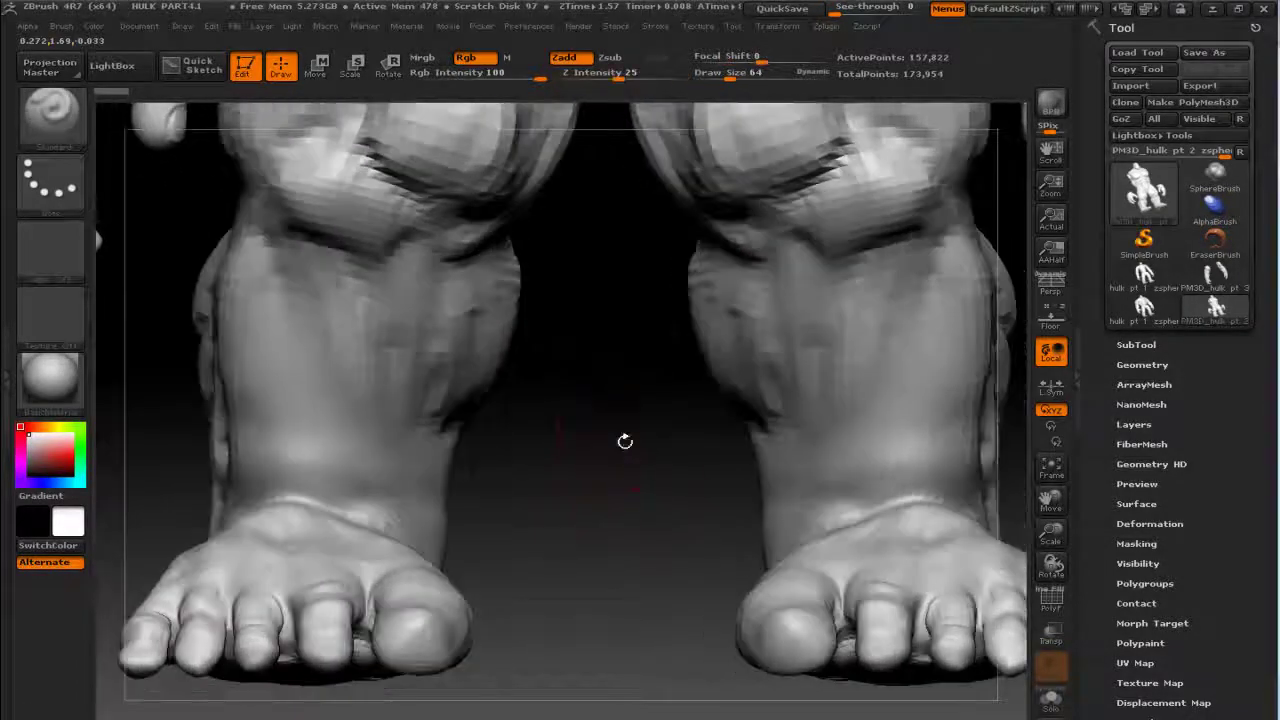
{"action": "mouse_move", "coordinate": [608, 457]}
{"action": "left_mouse_down"}
{"action": "mouse_move", "coordinate": [623, 355]}
{"action": "mouse_move", "coordinate": [767, 463]}
{"action": "left_mouse_up"}
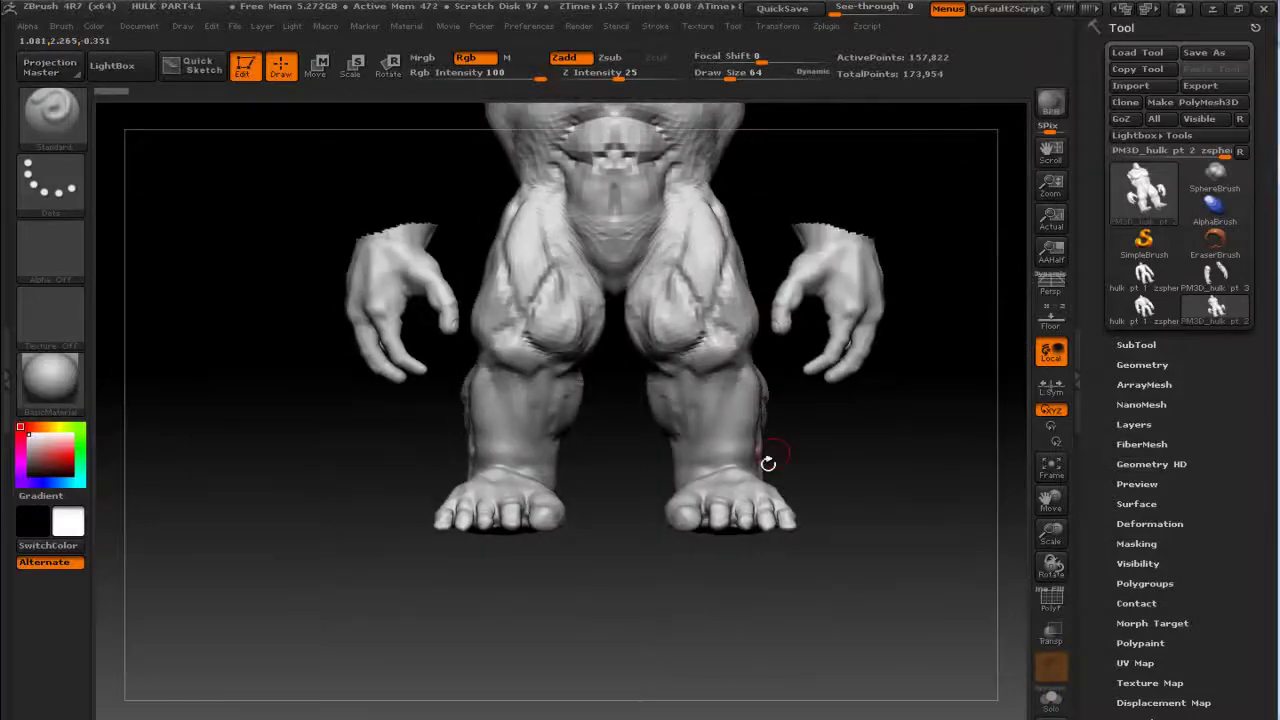
{"action": "mouse_move", "coordinate": [910, 200]}
{"action": "left_mouse_down"}
{"action": "mouse_move", "coordinate": [864, 311]}
{"action": "mouse_move", "coordinate": [877, 337]}
{"action": "left_mouse_up"}
{"action": "left_click", "coordinate": [530, 275], "text": "ctrl+shift"}
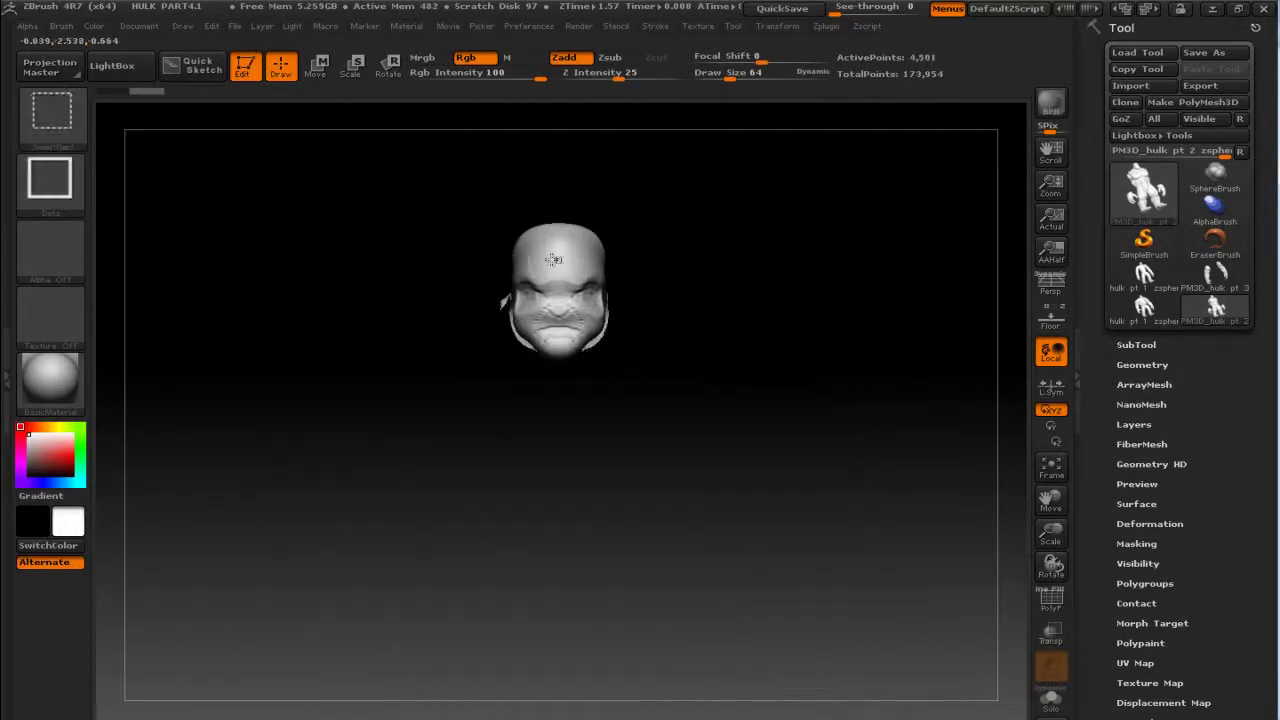
{"action": "left_click_drag", "start_coordinate": [760, 330], "coordinate": [816, 334]}
{"action": "left_click_drag", "start_coordinate": [745, 355], "coordinate": [826, 541], "text": "alt"}
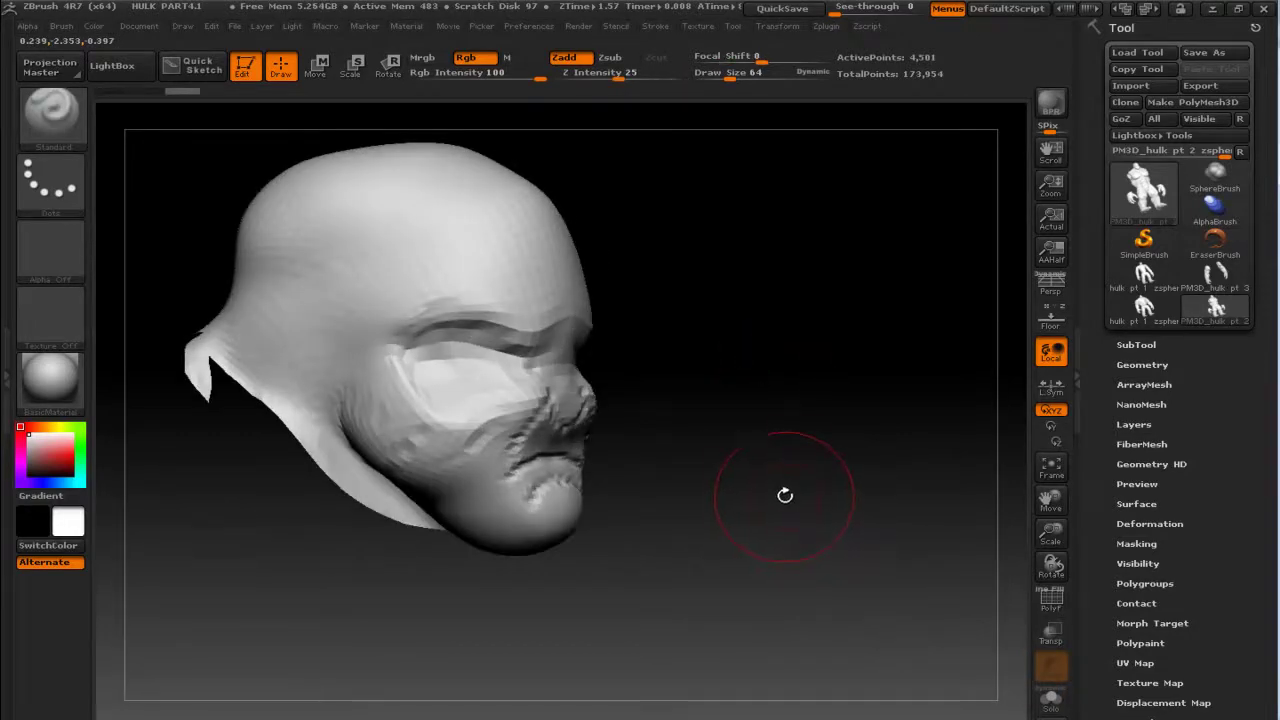
Step: Bring up the face sculpting.pptx presentation on its 'Face sculpting' title slide
{"action": "key", "text": "alt+Tab"}
{"action": "left_click", "coordinate": [481, 347]}
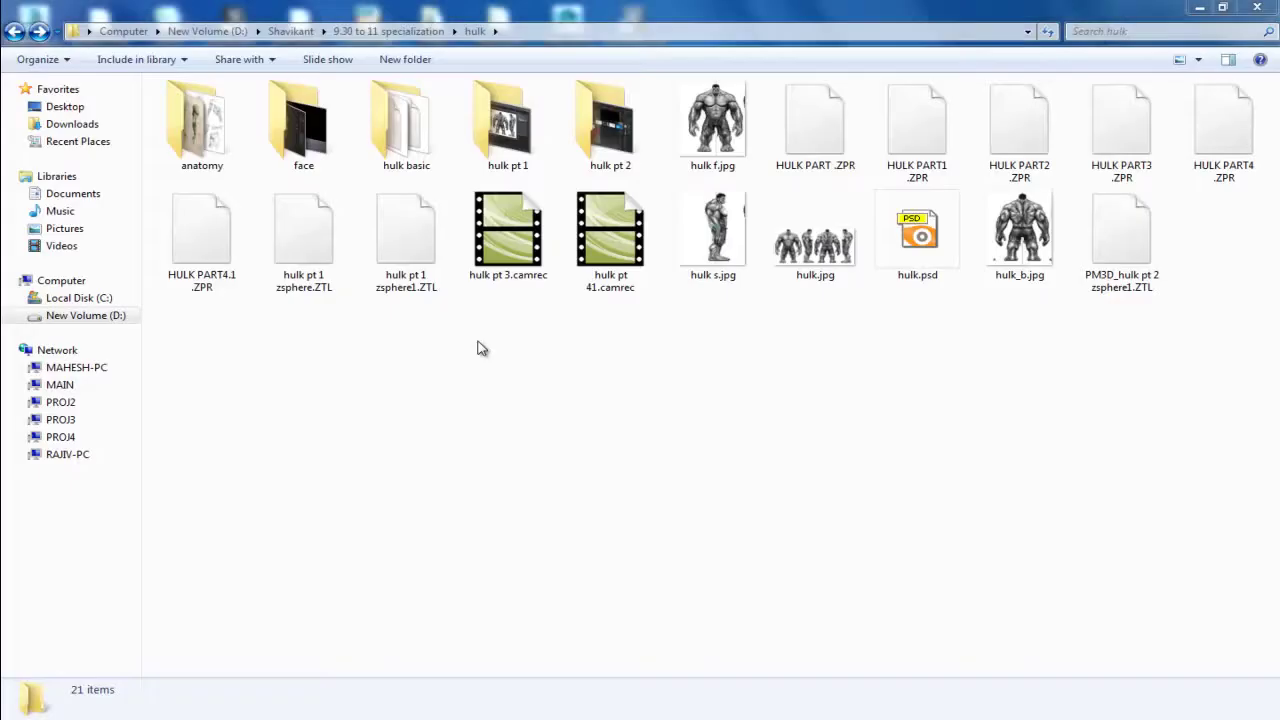
{"action": "key", "text": "alt+Tab"}
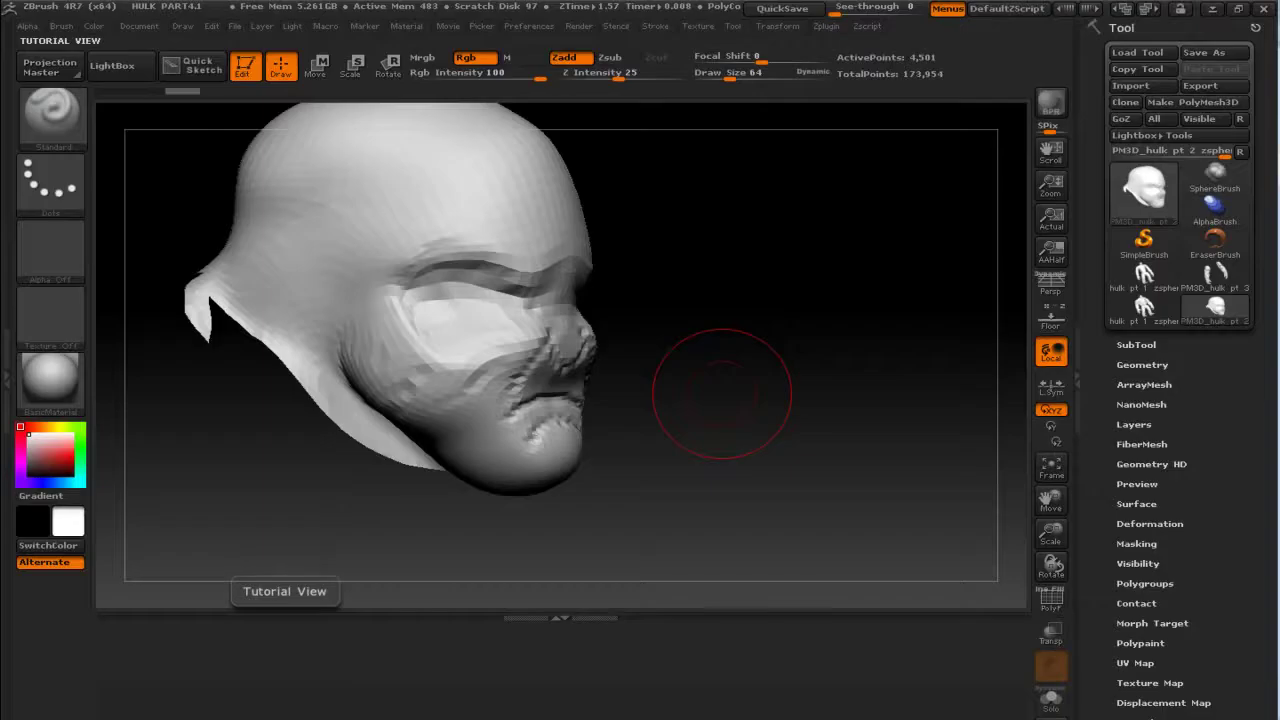
{"action": "key", "text": "alt+Tab"}
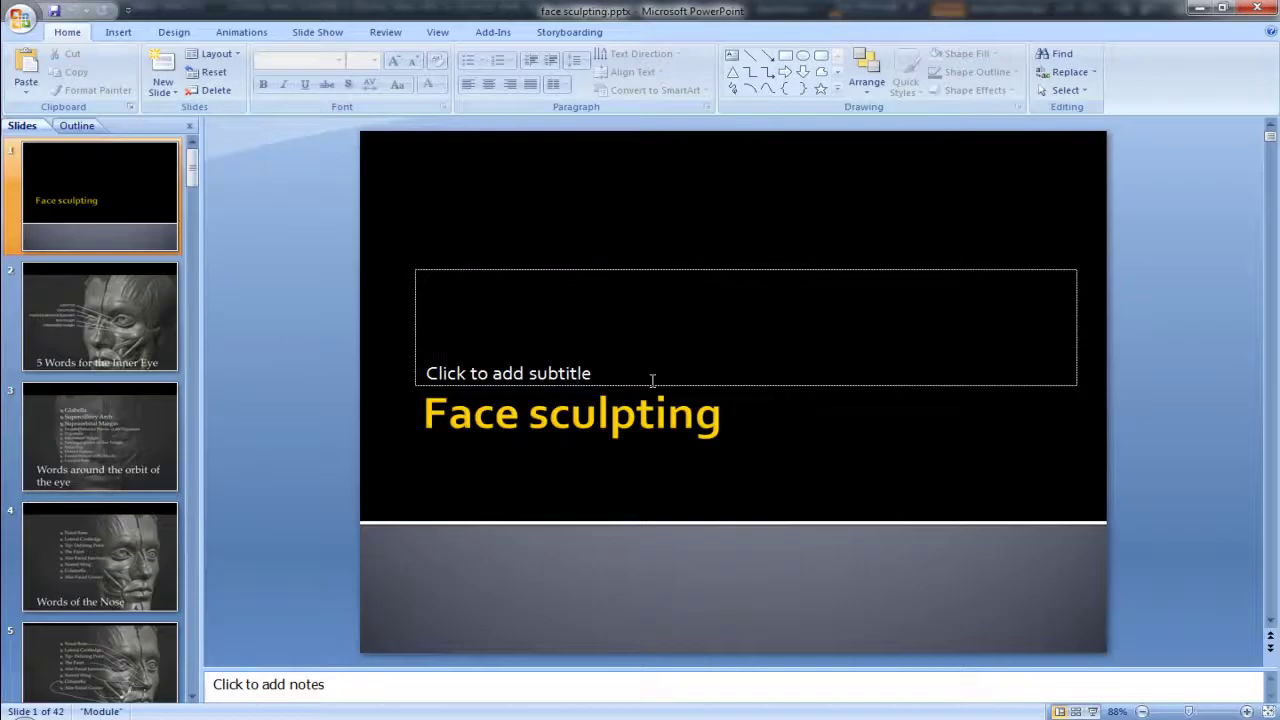
Step: Run the slide show full screen through the eye orbit and skull reference slides, then return to ZBrush
{"action": "key", "text": "F5"}
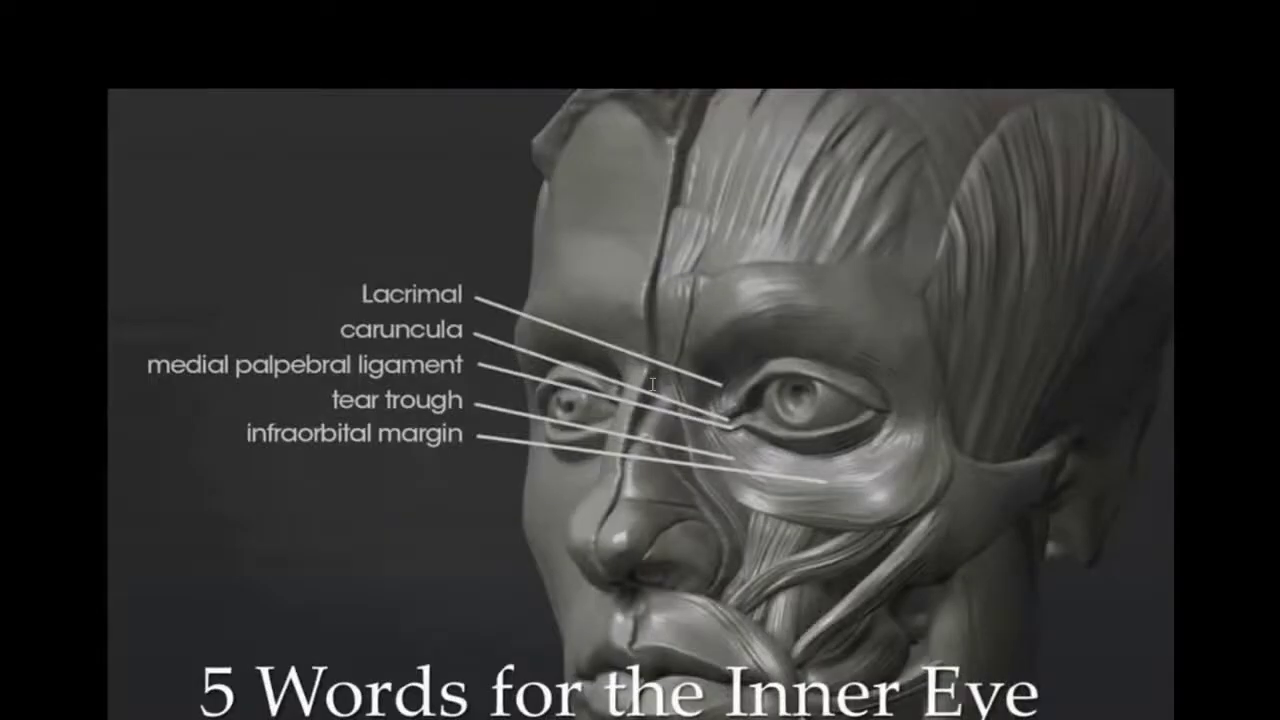
{"action": "key", "text": "Right"}
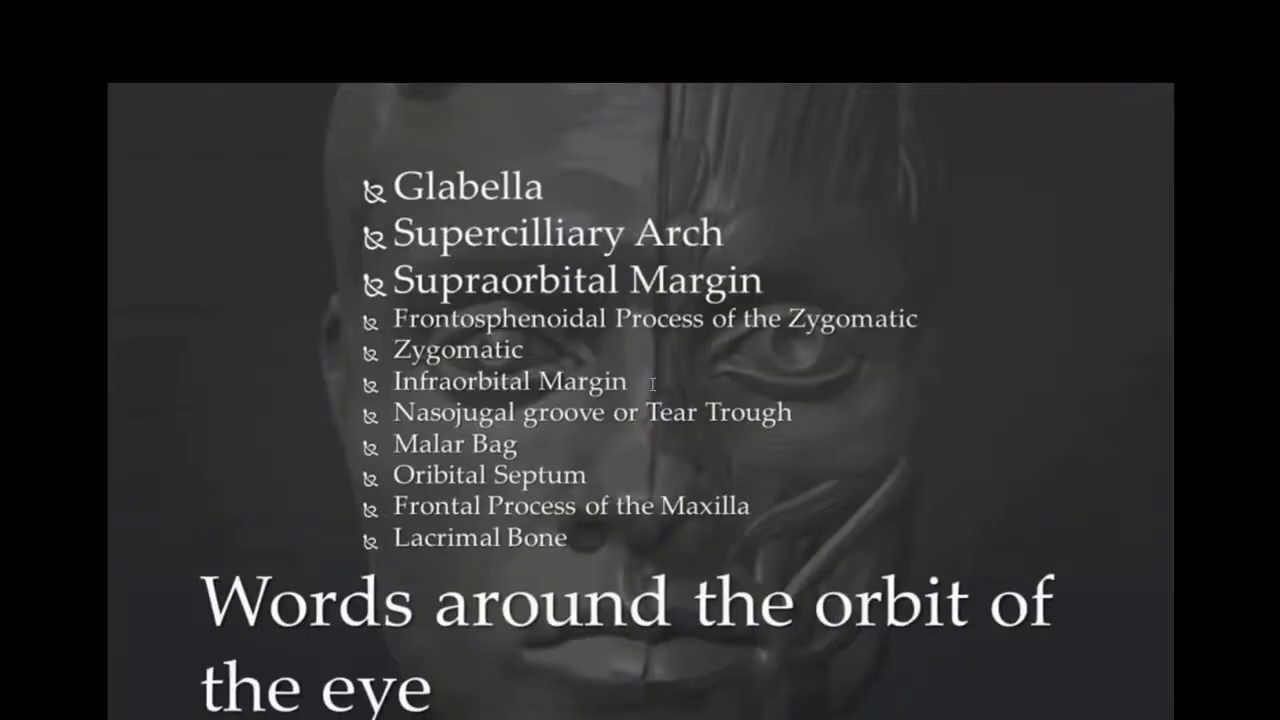
{"action": "key", "text": "Right"}
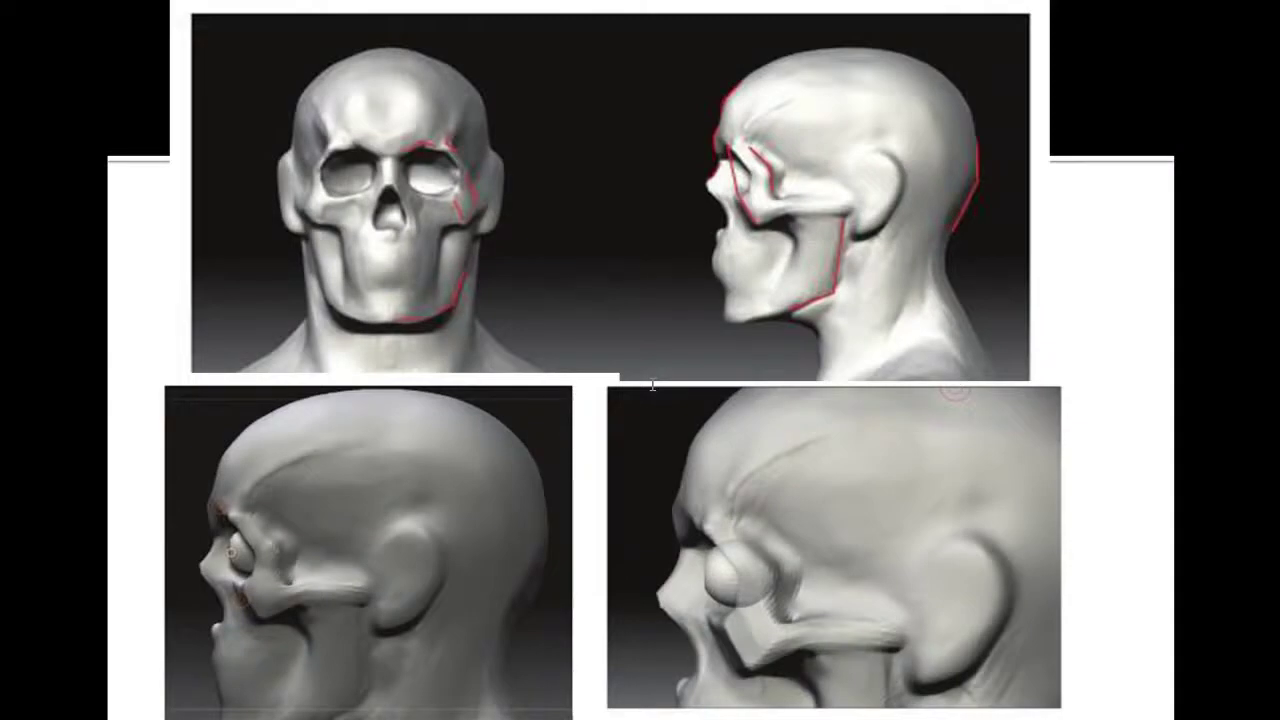
{"action": "key", "text": "alt+Tab"}
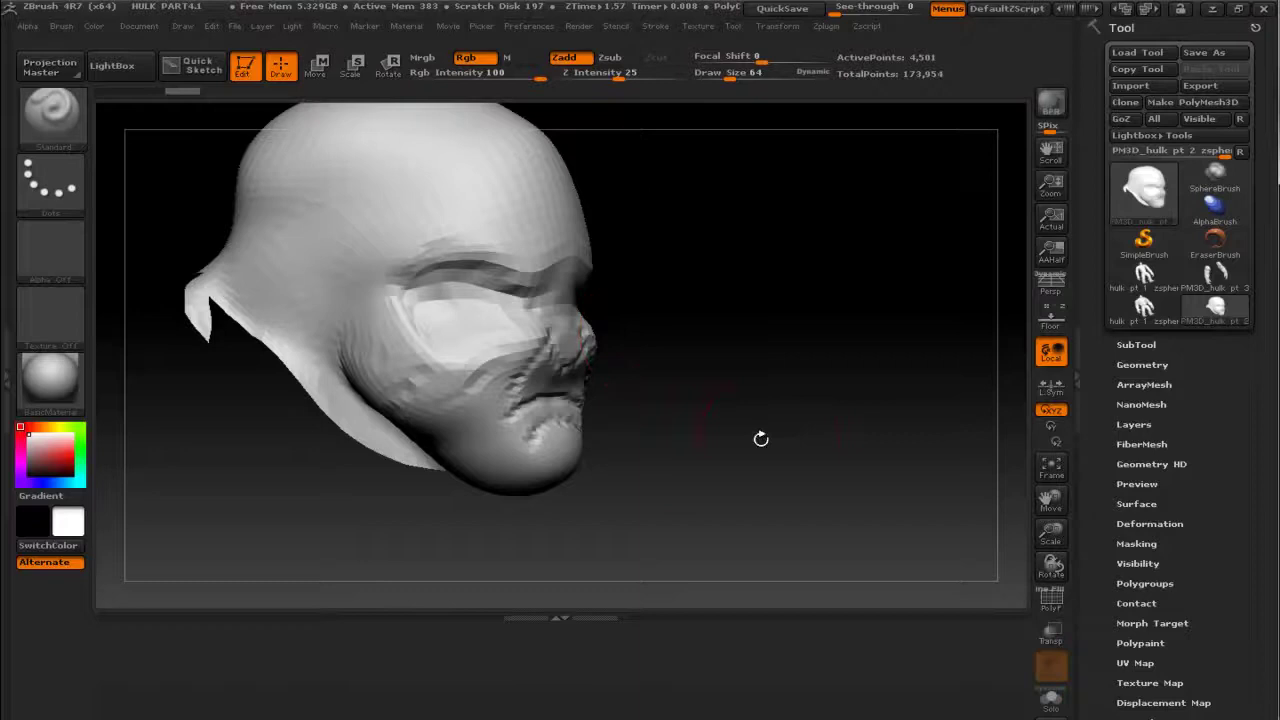
Step: Show the head front-on and larger in a taller canvas, with brush size reduced to 9
{"action": "left_click_drag", "start_coordinate": [760, 438], "coordinate": [731, 437]}
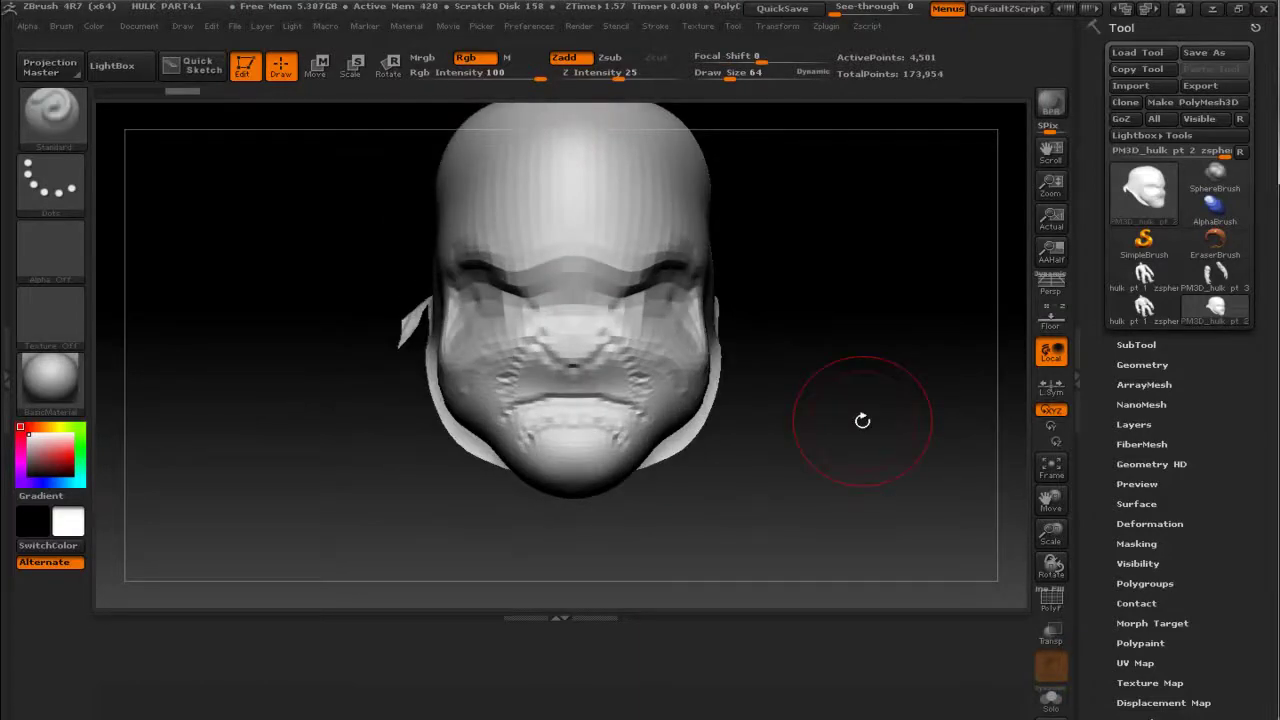
{"action": "mouse_move", "coordinate": [875, 395]}
{"action": "left_mouse_down", "text": "alt"}
{"action": "mouse_move", "coordinate": [889, 423]}
{"action": "mouse_move", "coordinate": [884, 395]}
{"action": "left_mouse_up", "text": "alt"}
{"action": "left_click_drag", "start_coordinate": [574, 619], "coordinate": [575, 716]}
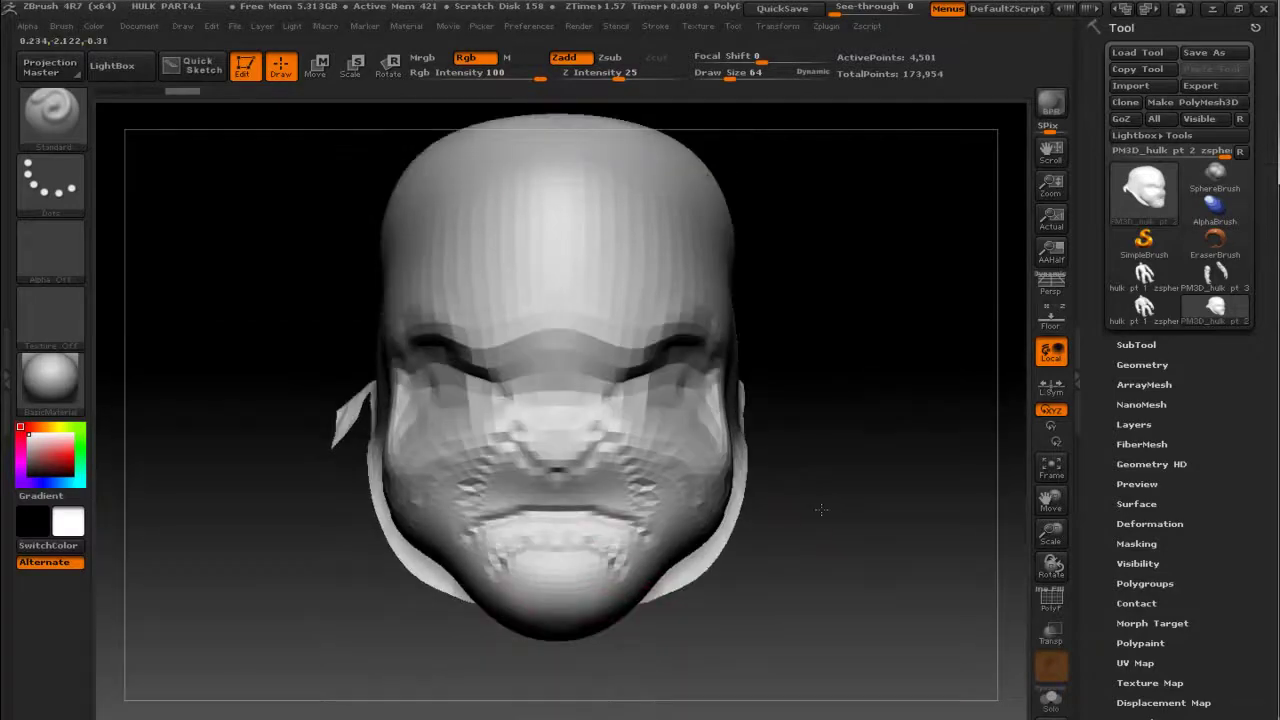
{"action": "key", "text": "bracketleft"}
{"action": "key", "text": "bracketleft"}
{"action": "key", "text": "bracketleft"}
{"action": "key", "text": "bracketleft"}
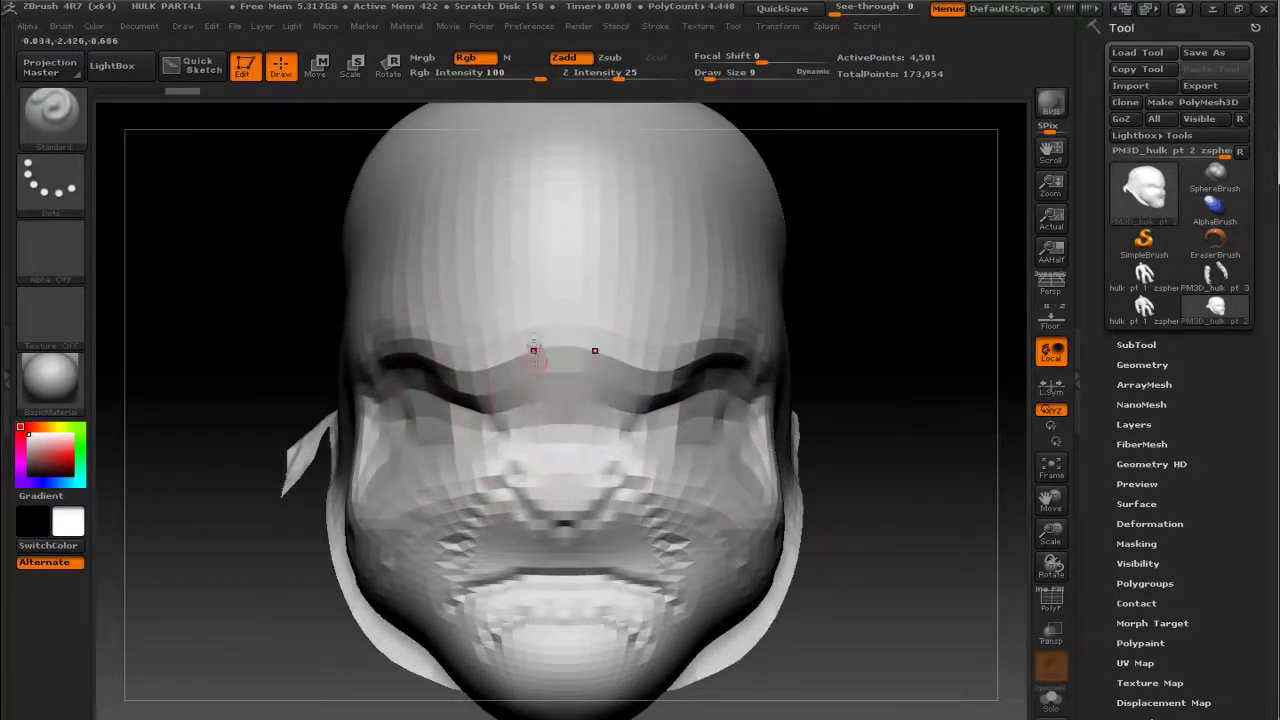
Step: Build a raised nose ridge from between the brows to the tip with ClayBuildup at size 22
{"action": "left_click", "coordinate": [50, 112]}
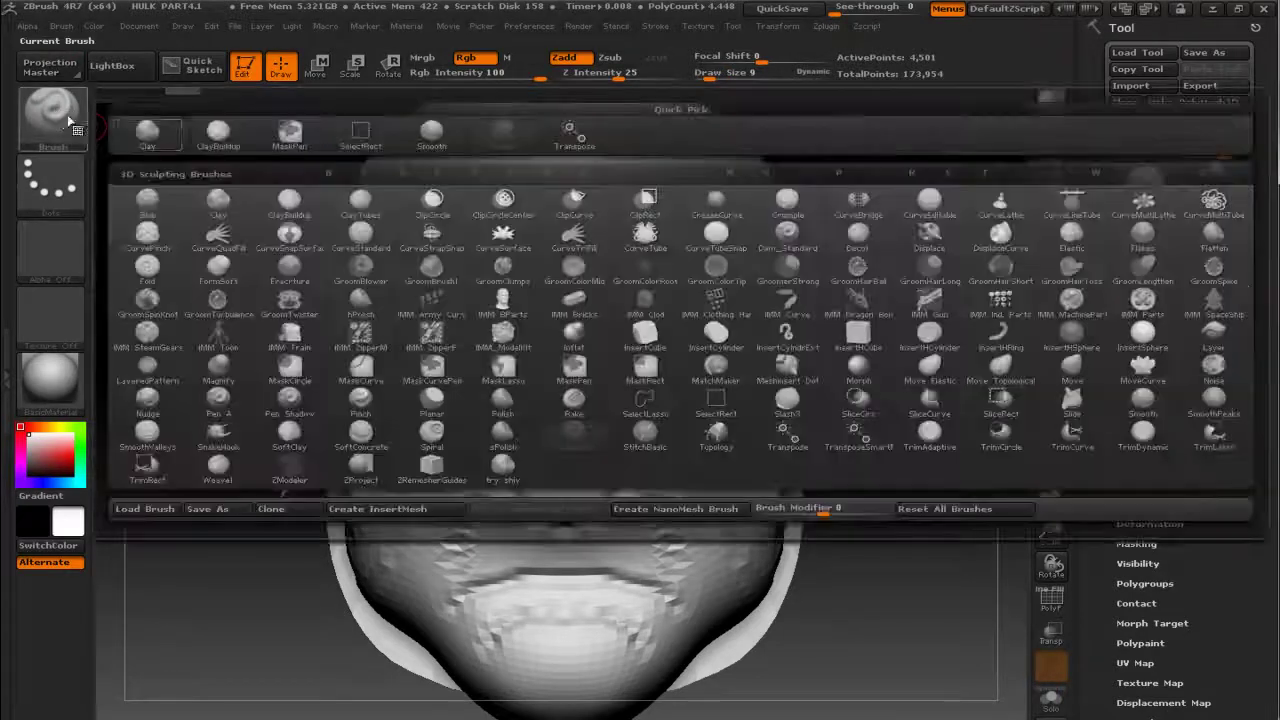
{"action": "left_click", "coordinate": [222, 145]}
{"action": "key", "text": "bracketright"}
{"action": "mouse_move", "coordinate": [573, 385]}
{"action": "left_mouse_down"}
{"action": "mouse_move", "coordinate": [565, 505]}
{"action": "mouse_move", "coordinate": [444, 402]}
{"action": "left_mouse_up"}
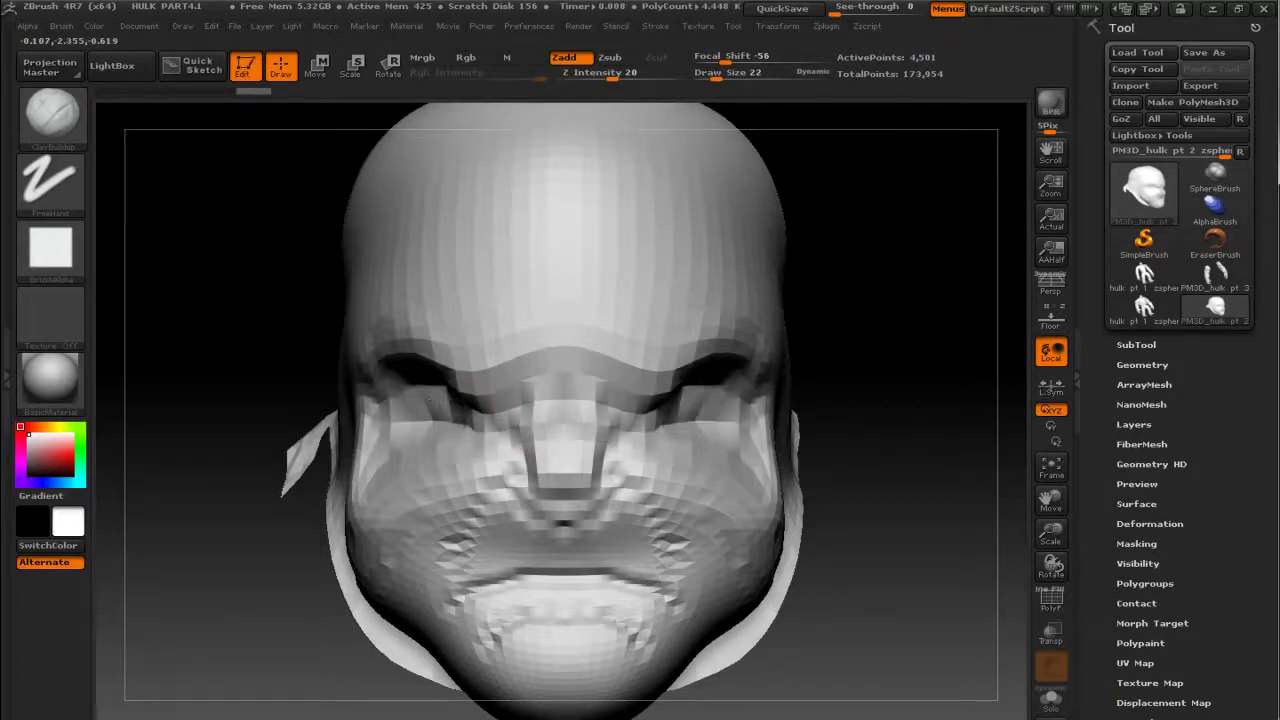
Step: Turn the head to three-quarter view and select the Move brush
{"action": "mouse_move", "coordinate": [820, 415]}
{"action": "left_mouse_down"}
{"action": "mouse_move", "coordinate": [900, 435]}
{"action": "mouse_move", "coordinate": [471, 400]}
{"action": "left_mouse_up"}
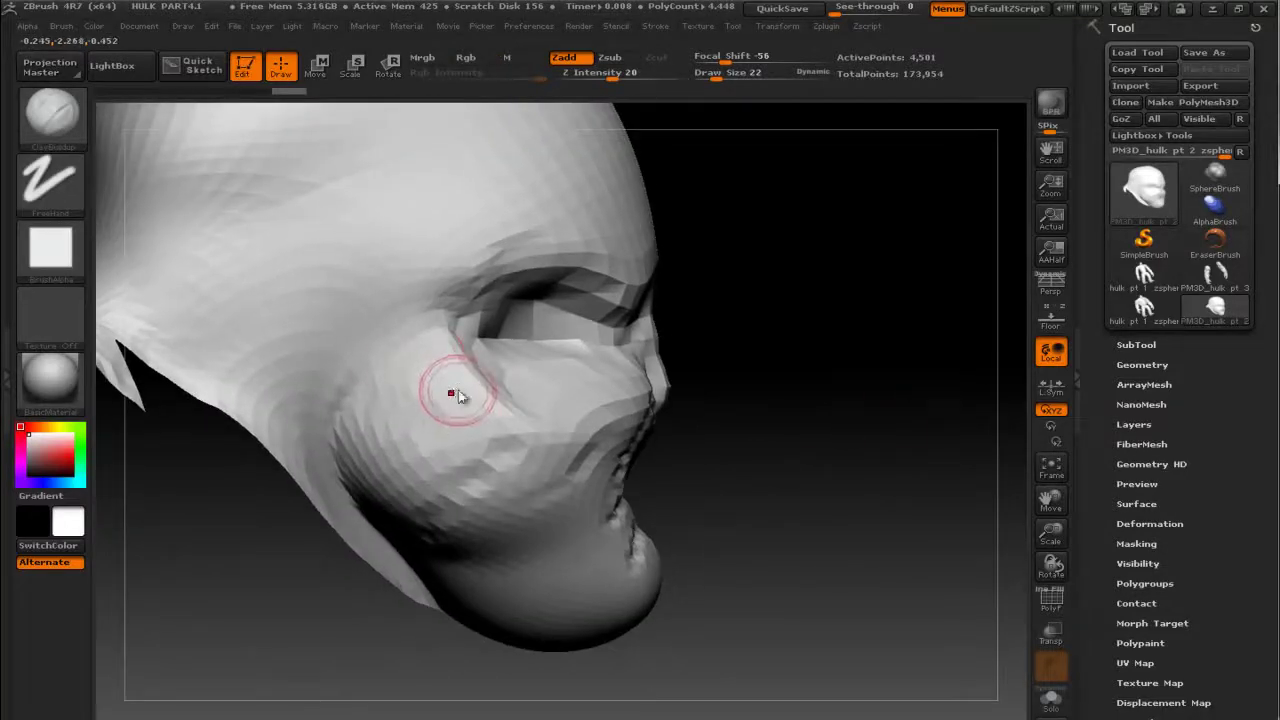
{"action": "key", "text": "b"}
{"action": "key", "text": "t"}
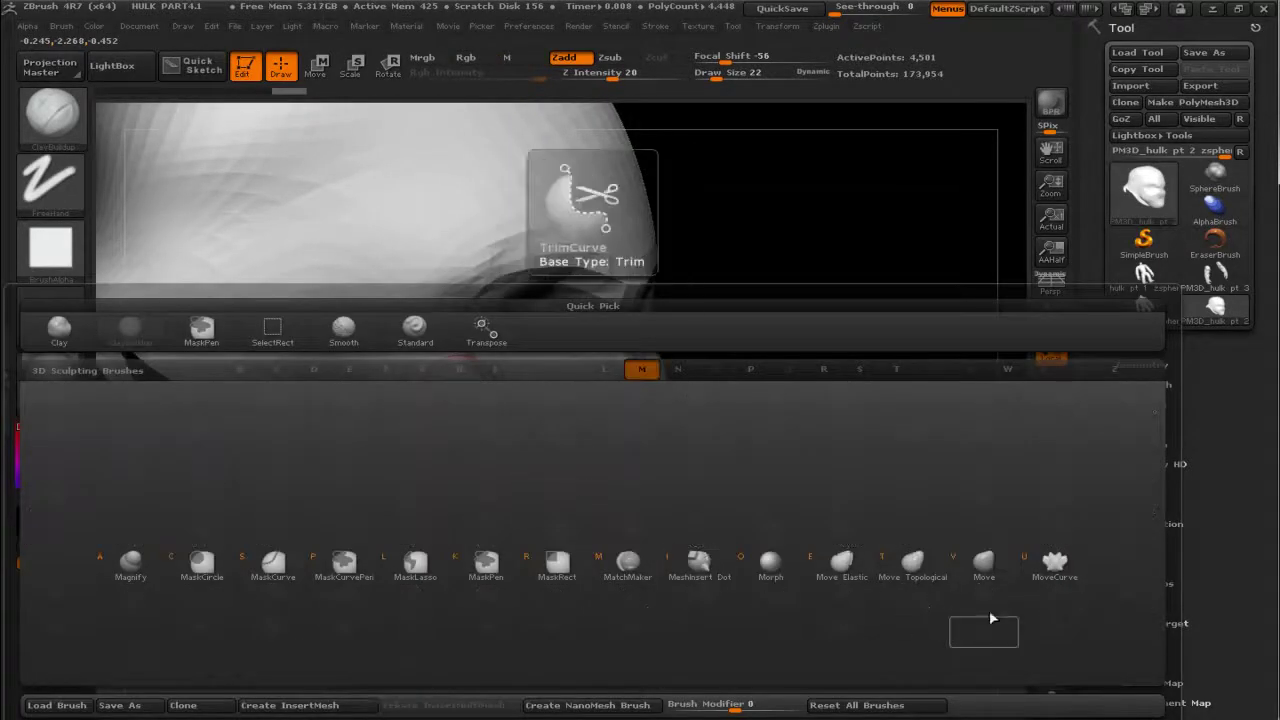
{"action": "key", "text": "d"}
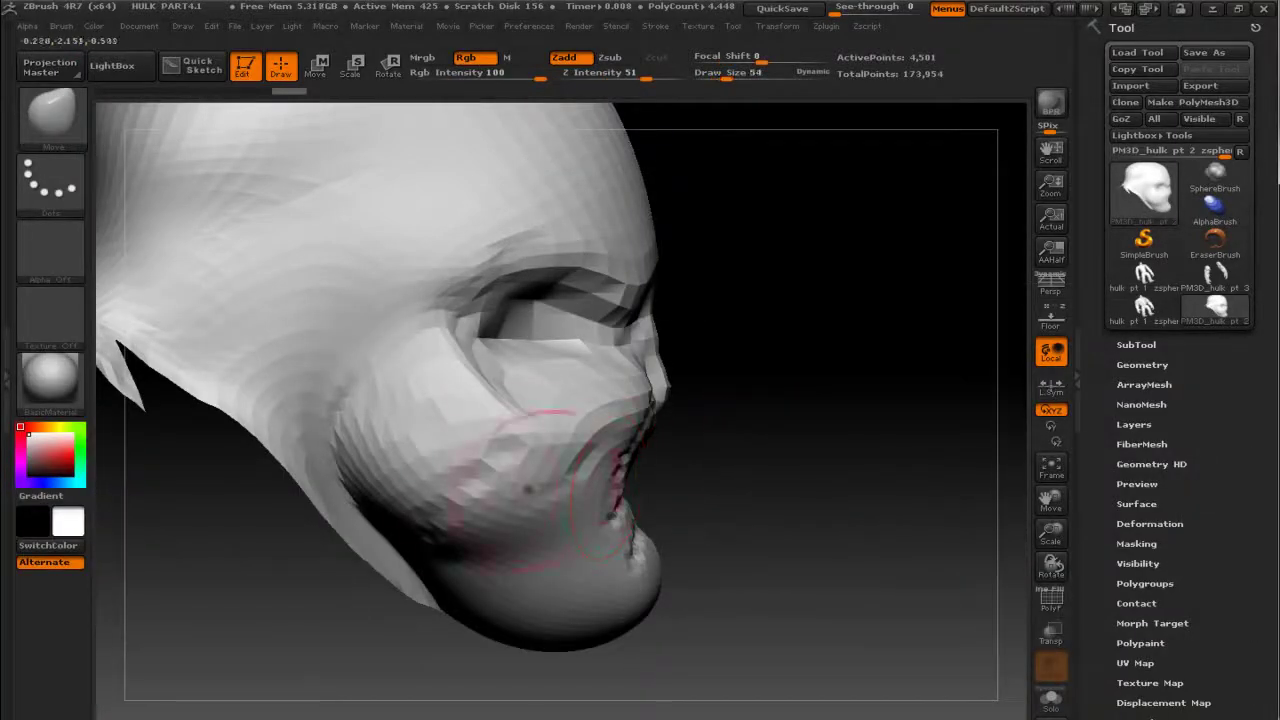
Step: Flatten the jaw underside and reshape the mouth and chin with the Move brush
{"action": "left_click_drag", "start_coordinate": [379, 483], "coordinate": [426, 584]}
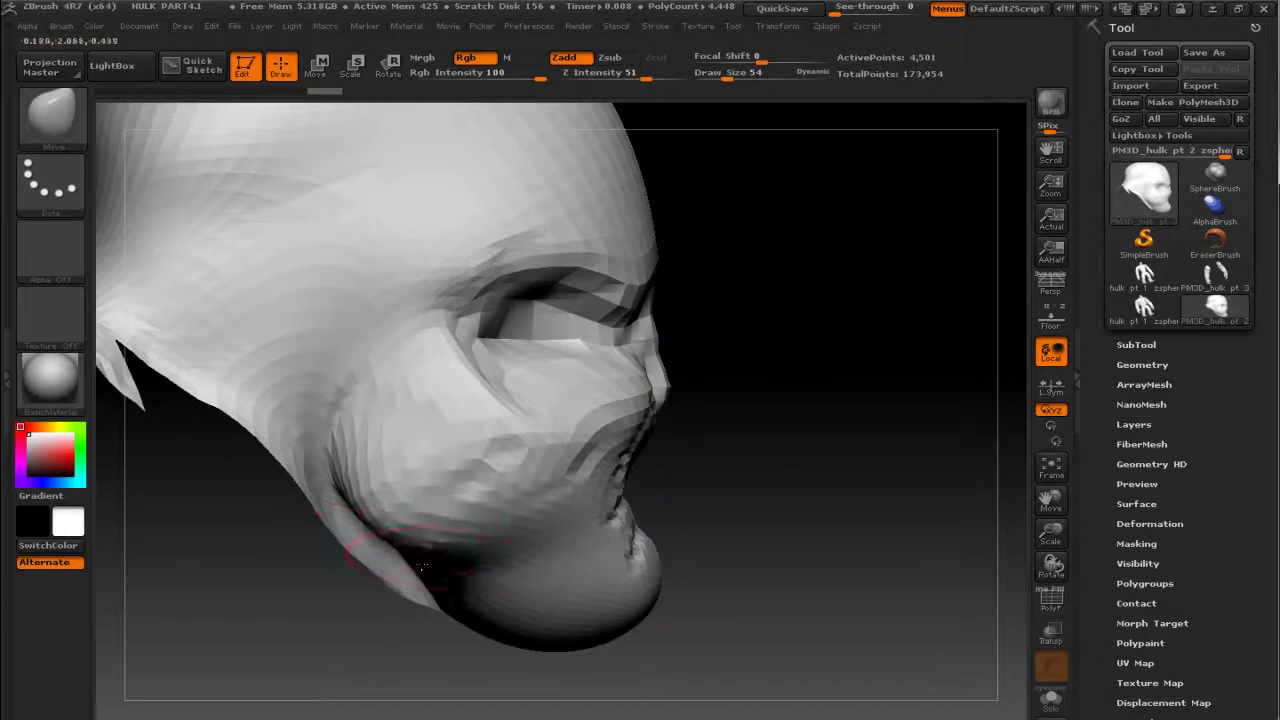
{"action": "mouse_move", "coordinate": [760, 480]}
{"action": "left_mouse_down"}
{"action": "mouse_move", "coordinate": [961, 485]}
{"action": "mouse_move", "coordinate": [900, 443]}
{"action": "left_mouse_up"}
{"action": "mouse_move", "coordinate": [628, 400]}
{"action": "left_mouse_down"}
{"action": "mouse_move", "coordinate": [569, 441]}
{"action": "mouse_move", "coordinate": [545, 420]}
{"action": "mouse_move", "coordinate": [522, 428]}
{"action": "left_mouse_up"}
{"action": "left_click_drag", "start_coordinate": [519, 594], "coordinate": [490, 600]}
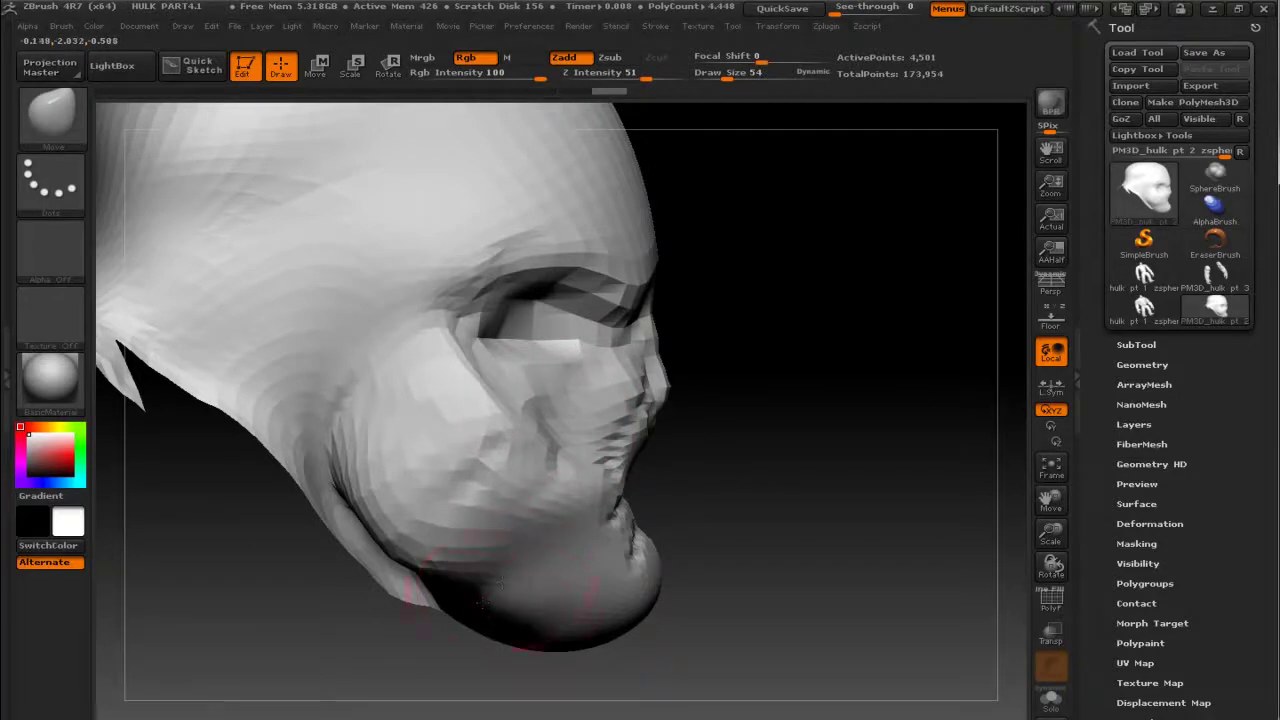
{"action": "mouse_move", "coordinate": [700, 600]}
{"action": "left_mouse_down"}
{"action": "mouse_move", "coordinate": [745, 450]}
{"action": "mouse_move", "coordinate": [486, 400]}
{"action": "mouse_move", "coordinate": [491, 443]}
{"action": "mouse_move", "coordinate": [601, 457]}
{"action": "mouse_move", "coordinate": [470, 420]}
{"action": "left_mouse_up"}
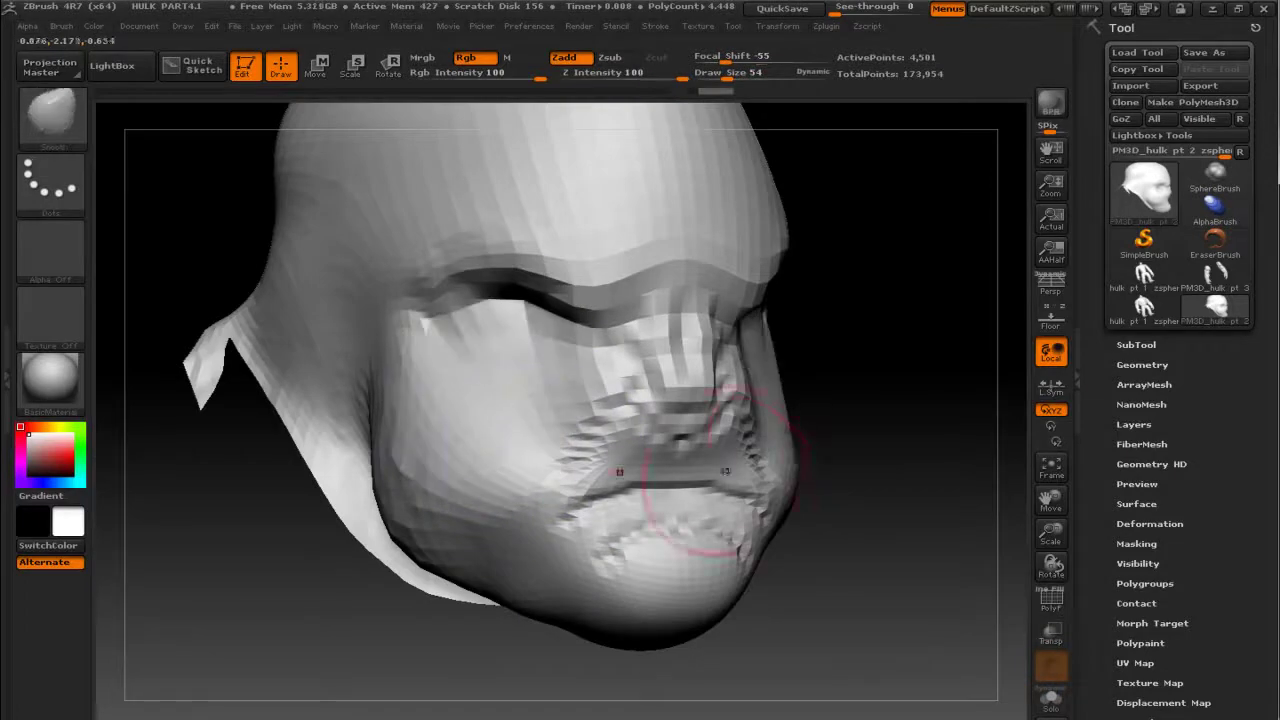
Step: Smooth the mouth, the faceting around eye, nose and mouth, and the left cheek
{"action": "mouse_move", "coordinate": [1000, 409]}
{"action": "left_mouse_down"}
{"action": "mouse_move", "coordinate": [995, 464]}
{"action": "mouse_move", "coordinate": [629, 357]}
{"action": "left_mouse_up"}
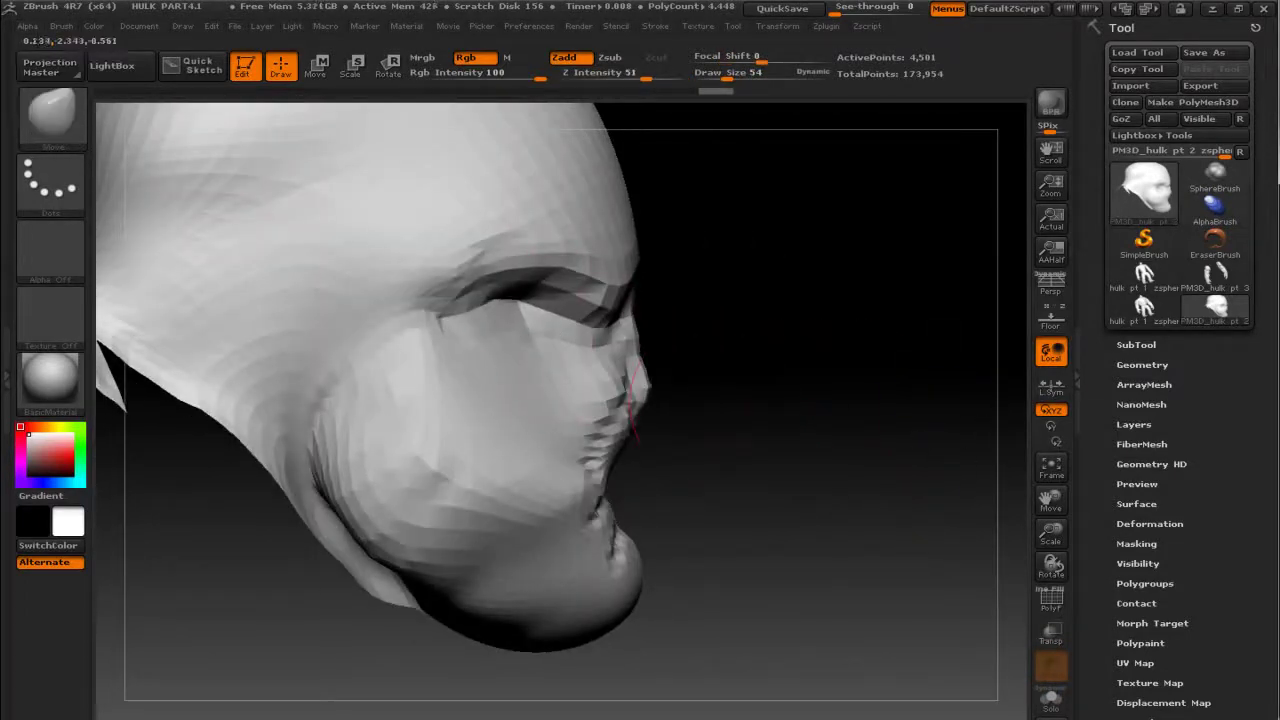
{"action": "left_click_drag", "start_coordinate": [491, 361], "coordinate": [594, 585], "text": "shift"}
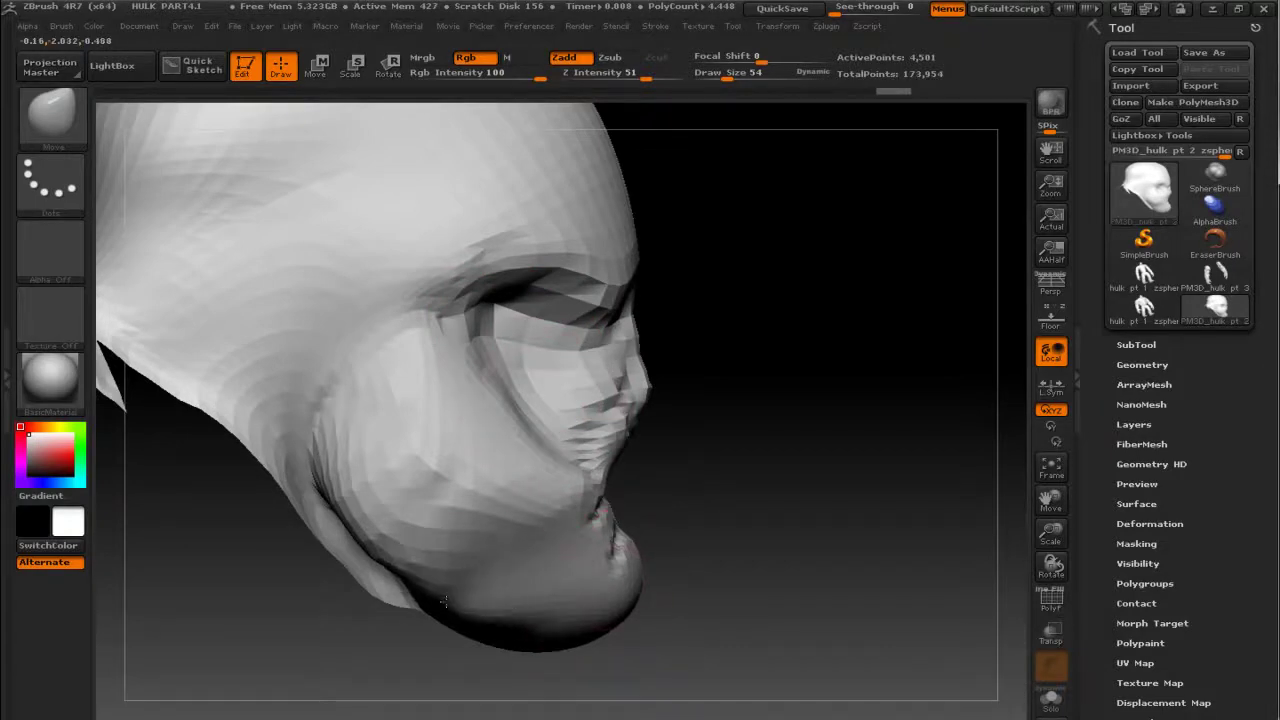
{"action": "left_click_drag", "start_coordinate": [718, 512], "coordinate": [808, 541]}
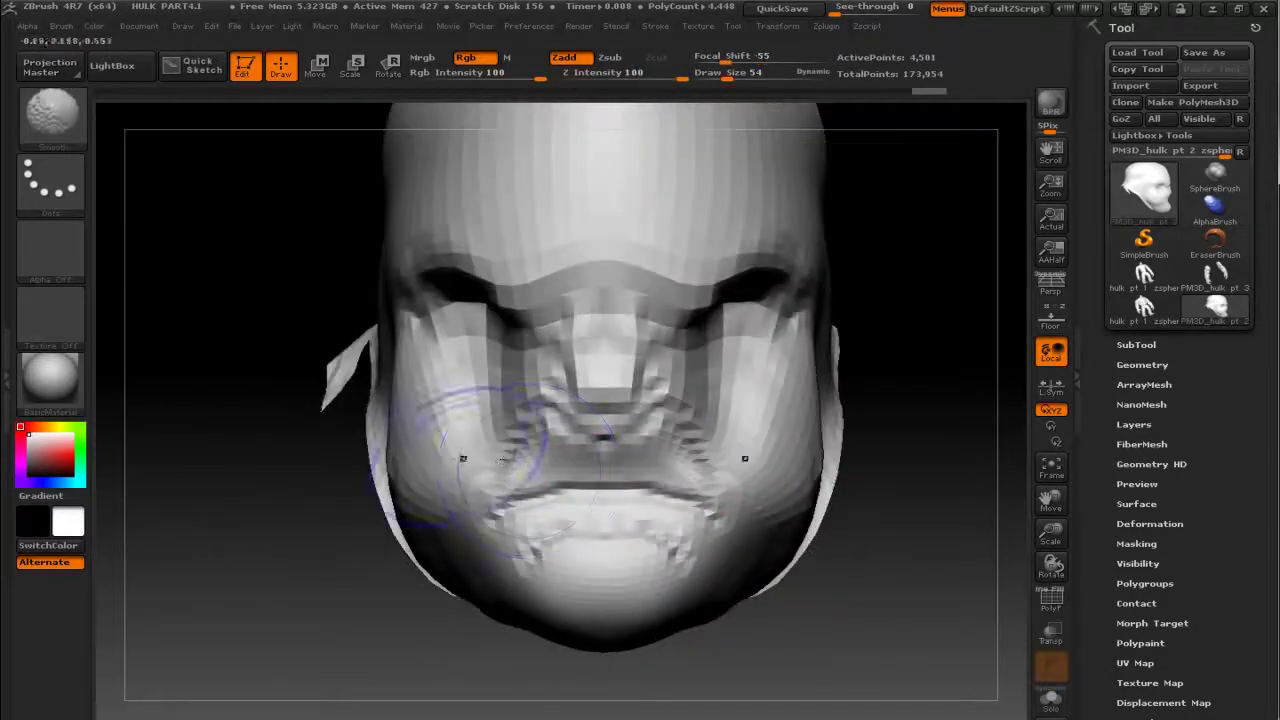
{"action": "left_click_drag", "start_coordinate": [440, 410], "coordinate": [430, 470], "text": "shift"}
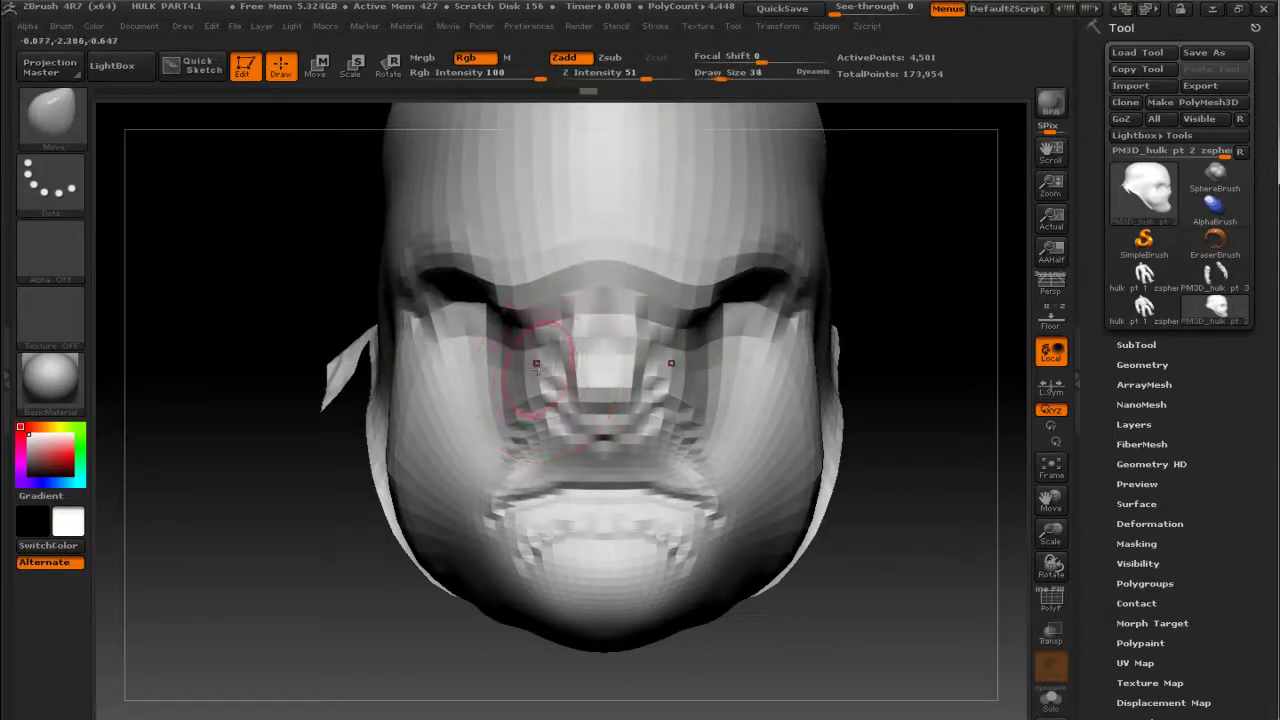
Step: Pull the inner eye sockets, nose bridge, and lip and nose edges inward
{"action": "left_click_drag", "start_coordinate": [516, 320], "coordinate": [535, 385]}
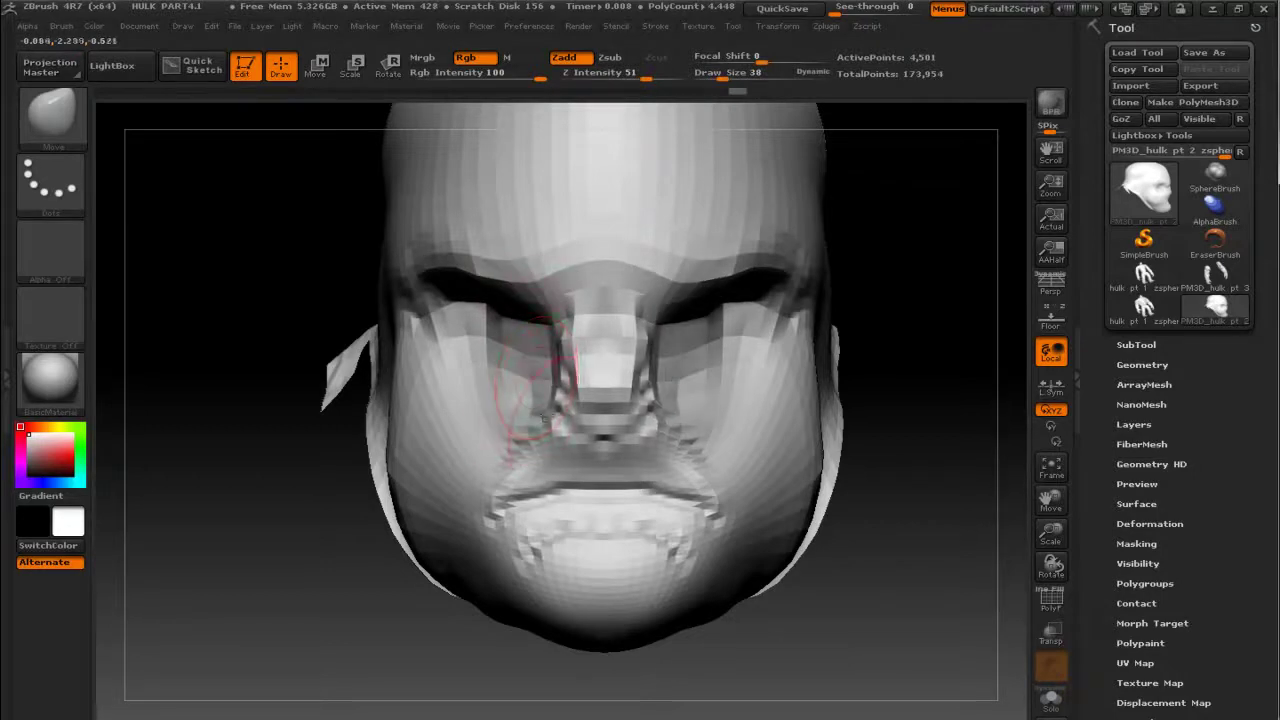
{"action": "left_click_drag", "start_coordinate": [891, 477], "coordinate": [979, 479]}
{"action": "left_click_drag", "start_coordinate": [895, 474], "coordinate": [871, 451]}
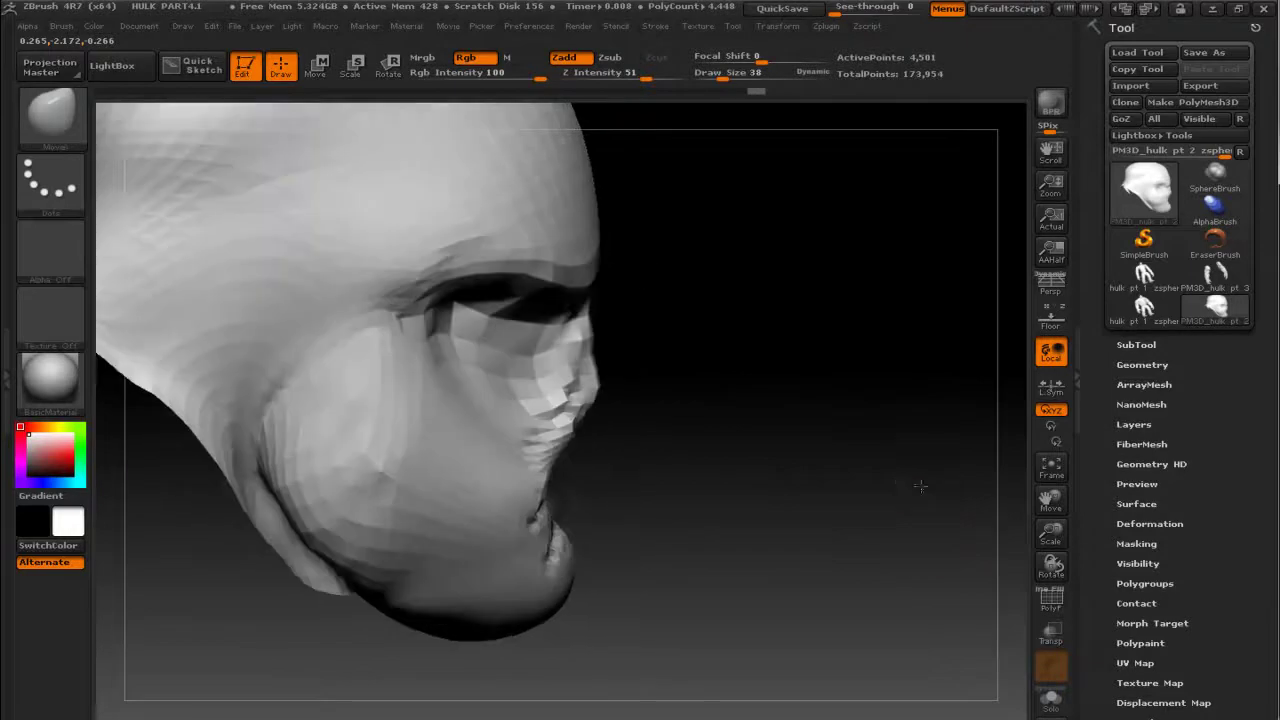
{"action": "mouse_move", "coordinate": [576, 434]}
{"action": "left_mouse_down"}
{"action": "mouse_move", "coordinate": [545, 415]}
{"action": "mouse_move", "coordinate": [522, 442]}
{"action": "left_mouse_up"}
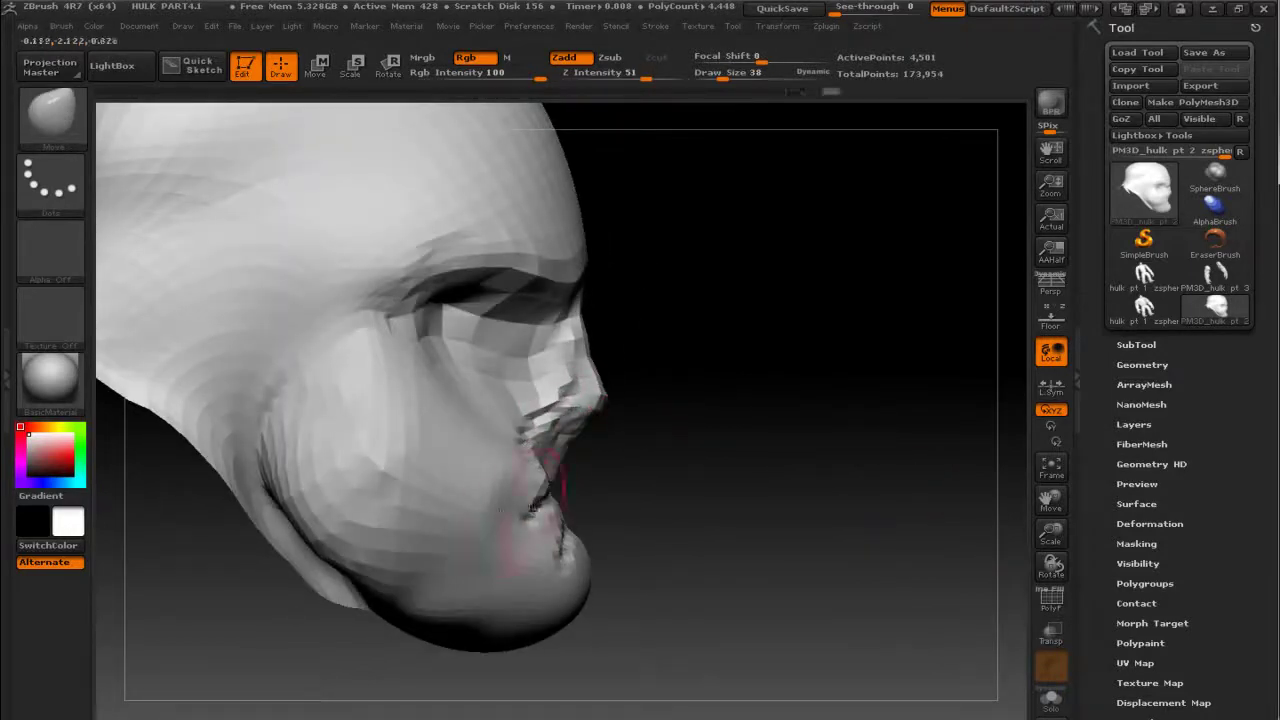
Step: Push the lower lip and reshape the chin underside with a smaller Move brush
{"action": "key", "text": "bracketright"}
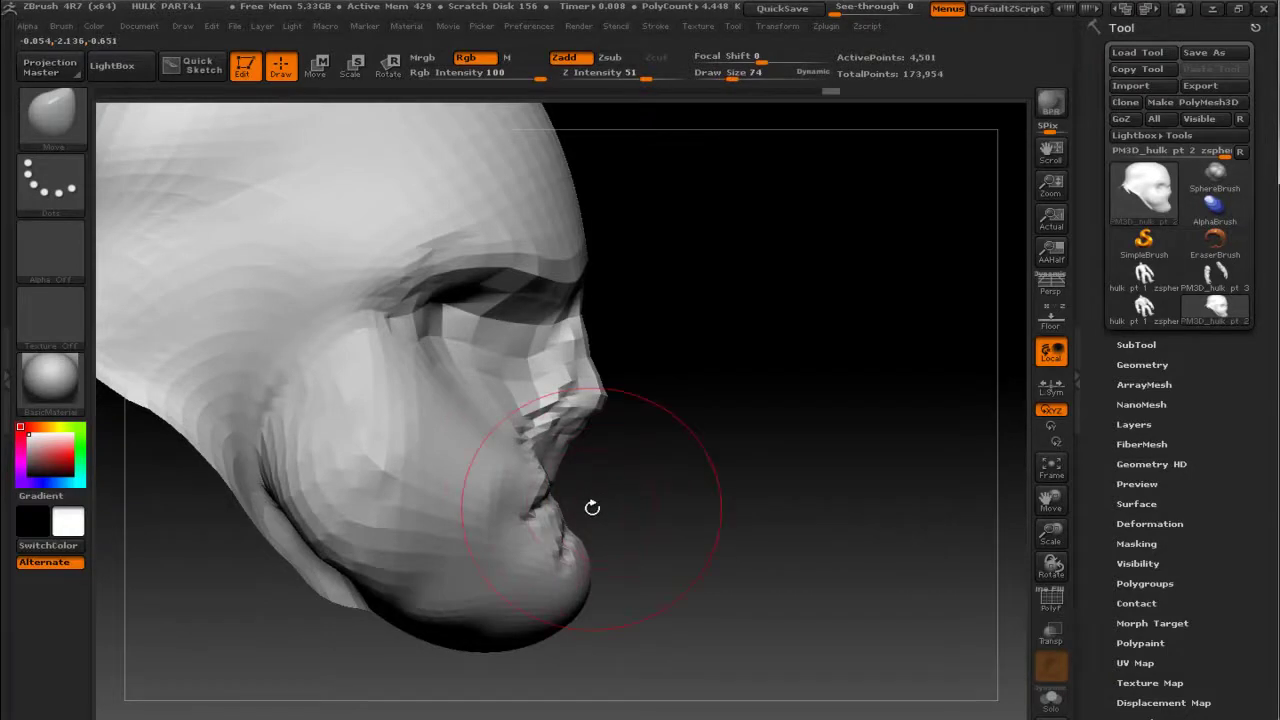
{"action": "key", "text": "bracketleft"}
{"action": "key", "text": "bracketleft"}
{"action": "key", "text": "bracketleft"}
{"action": "mouse_move", "coordinate": [505, 450]}
{"action": "left_mouse_down"}
{"action": "mouse_move", "coordinate": [548, 495]}
{"action": "mouse_move", "coordinate": [558, 478]}
{"action": "left_mouse_up"}
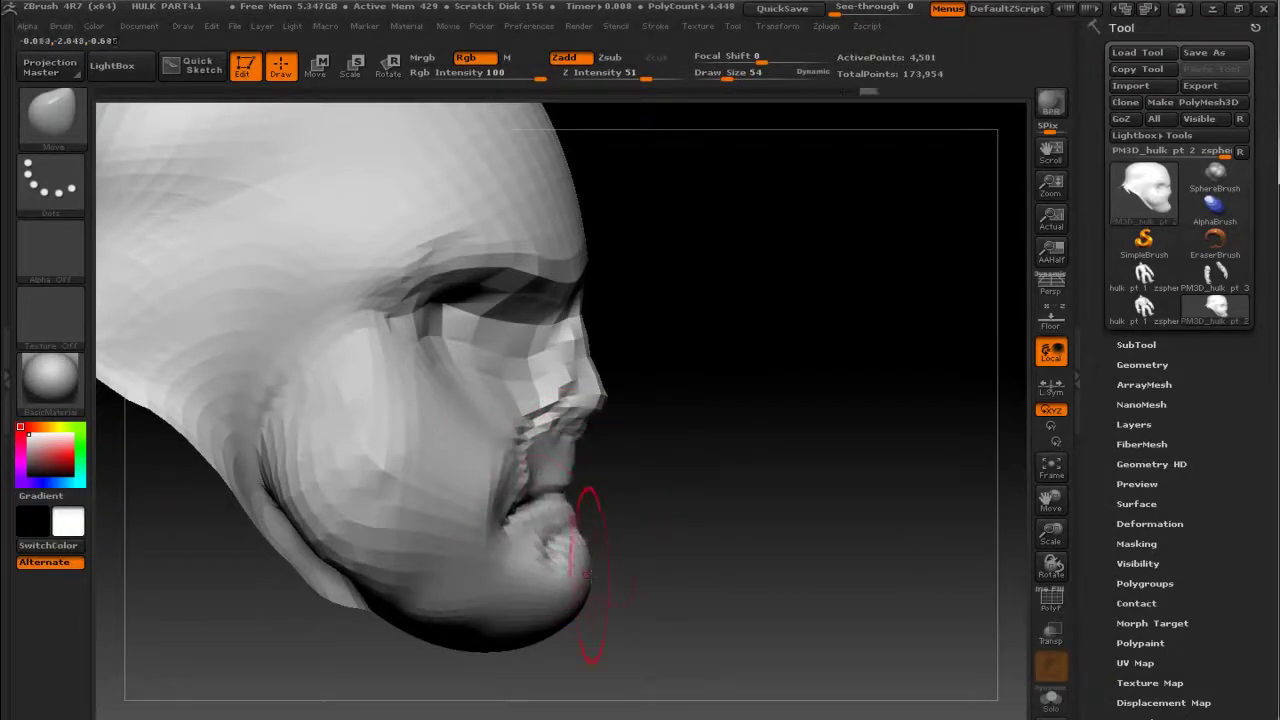
{"action": "left_click_drag", "start_coordinate": [560, 600], "coordinate": [478, 580]}
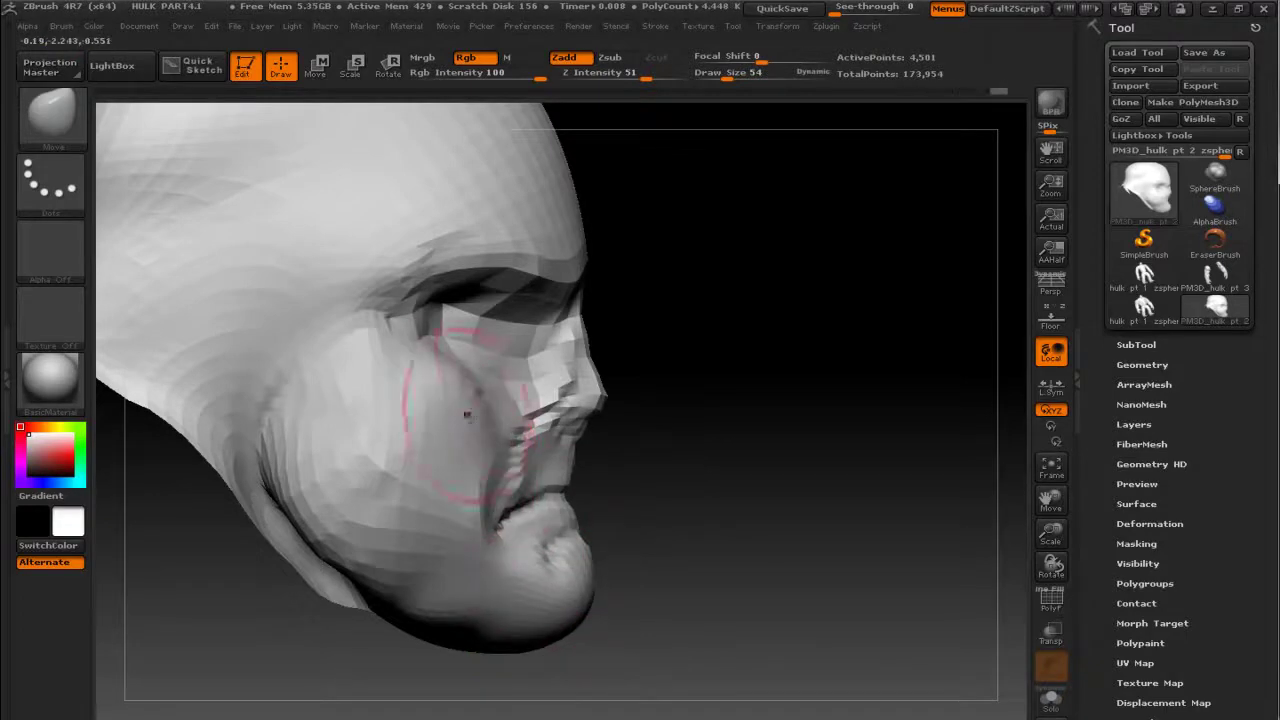
{"action": "mouse_move", "coordinate": [749, 457]}
{"action": "left_mouse_down"}
{"action": "mouse_move", "coordinate": [903, 470]}
{"action": "mouse_move", "coordinate": [923, 543]}
{"action": "left_mouse_up"}
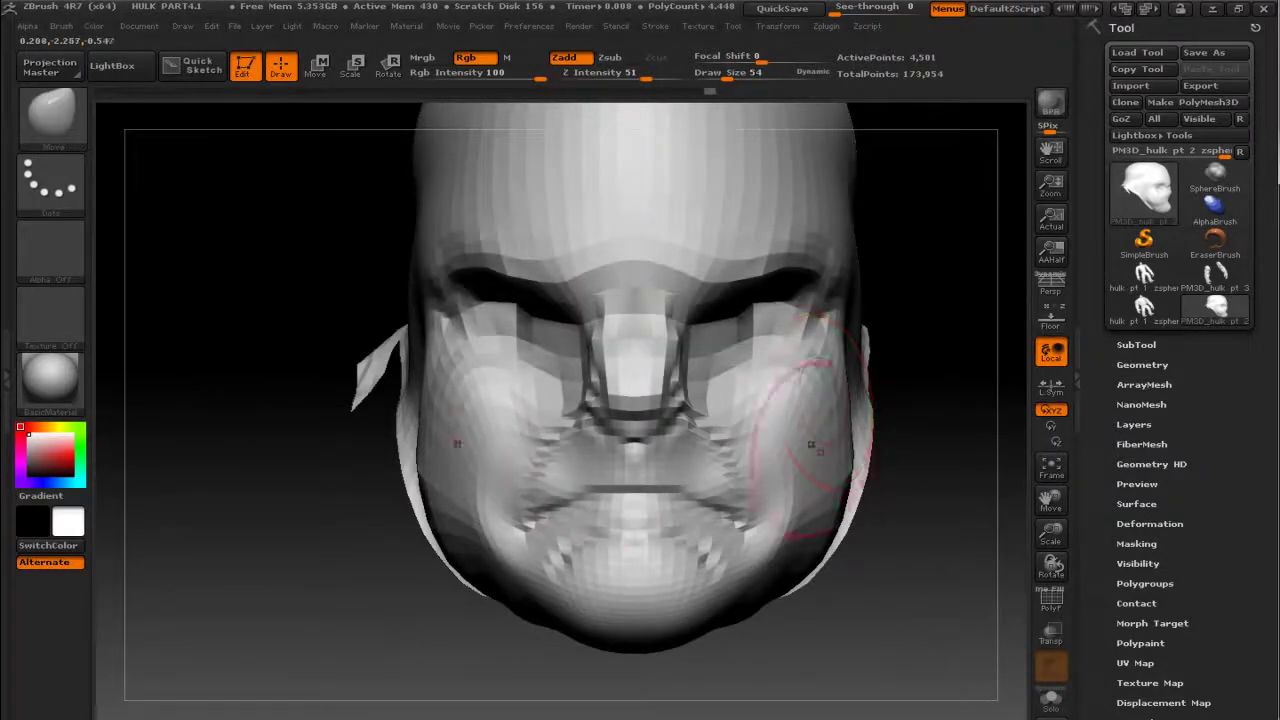
Step: Reshape both cheeks, the jaw and cheekbone, and deepen the mouth-corner crease
{"action": "left_click_drag", "start_coordinate": [432, 467], "coordinate": [448, 470]}
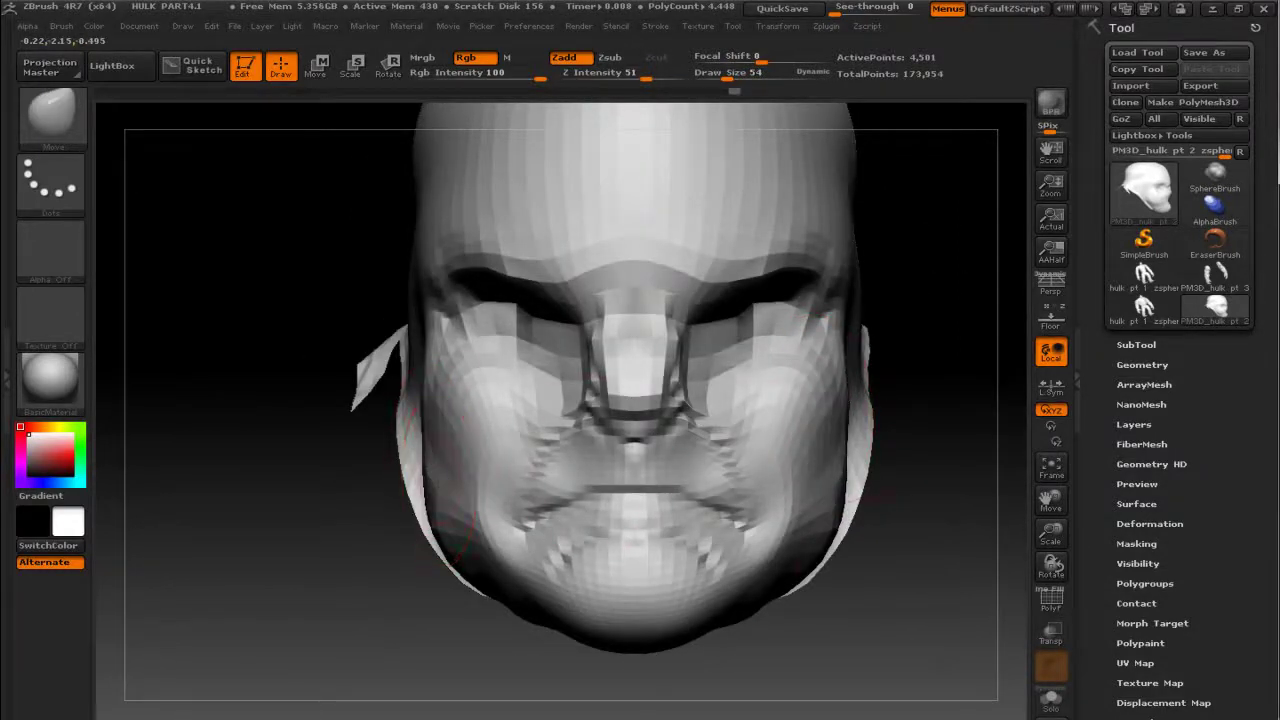
{"action": "mouse_move", "coordinate": [863, 572]}
{"action": "left_mouse_down"}
{"action": "mouse_move", "coordinate": [943, 580]}
{"action": "mouse_move", "coordinate": [903, 597]}
{"action": "mouse_move", "coordinate": [857, 577]}
{"action": "mouse_move", "coordinate": [865, 600]}
{"action": "left_mouse_up"}
{"action": "left_click_drag", "start_coordinate": [337, 449], "coordinate": [330, 505]}
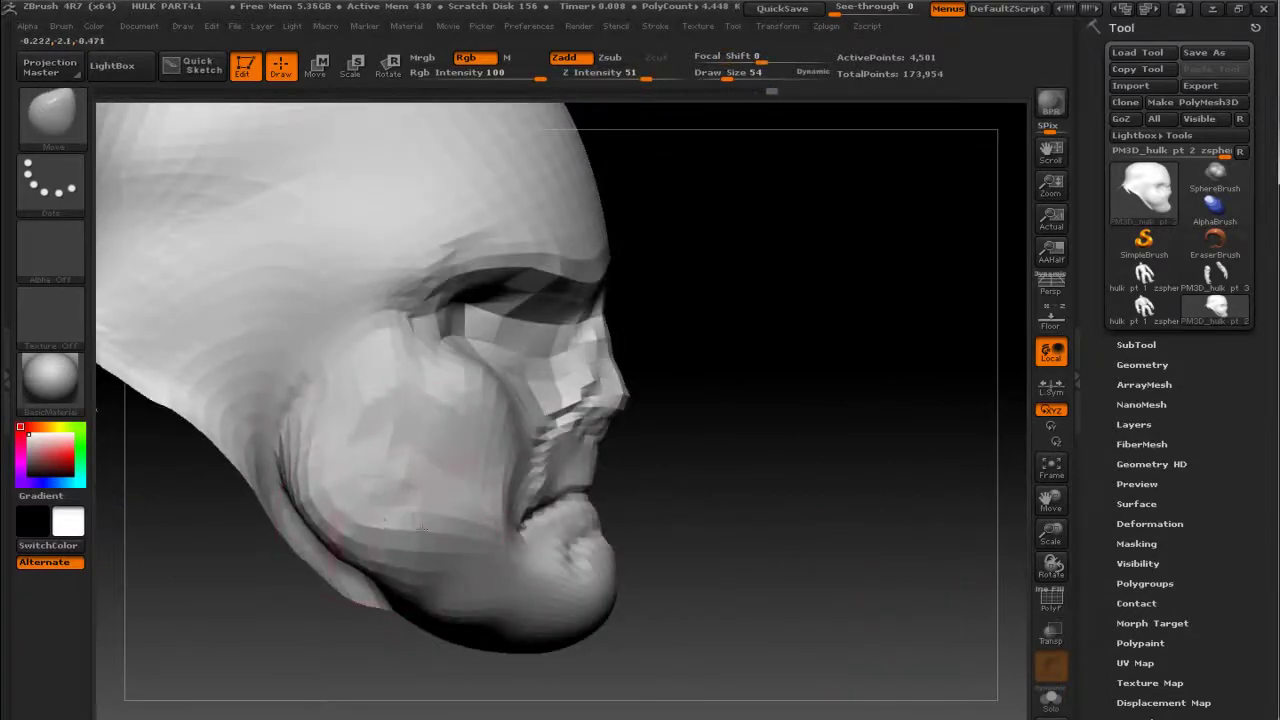
{"action": "mouse_move", "coordinate": [486, 503]}
{"action": "left_mouse_down"}
{"action": "mouse_move", "coordinate": [480, 485]}
{"action": "mouse_move", "coordinate": [535, 480]}
{"action": "left_mouse_up"}
{"action": "mouse_move", "coordinate": [490, 423]}
{"action": "left_mouse_down"}
{"action": "mouse_move", "coordinate": [528, 314]}
{"action": "mouse_move", "coordinate": [510, 330]}
{"action": "mouse_move", "coordinate": [540, 300]}
{"action": "mouse_move", "coordinate": [528, 325]}
{"action": "left_mouse_up"}
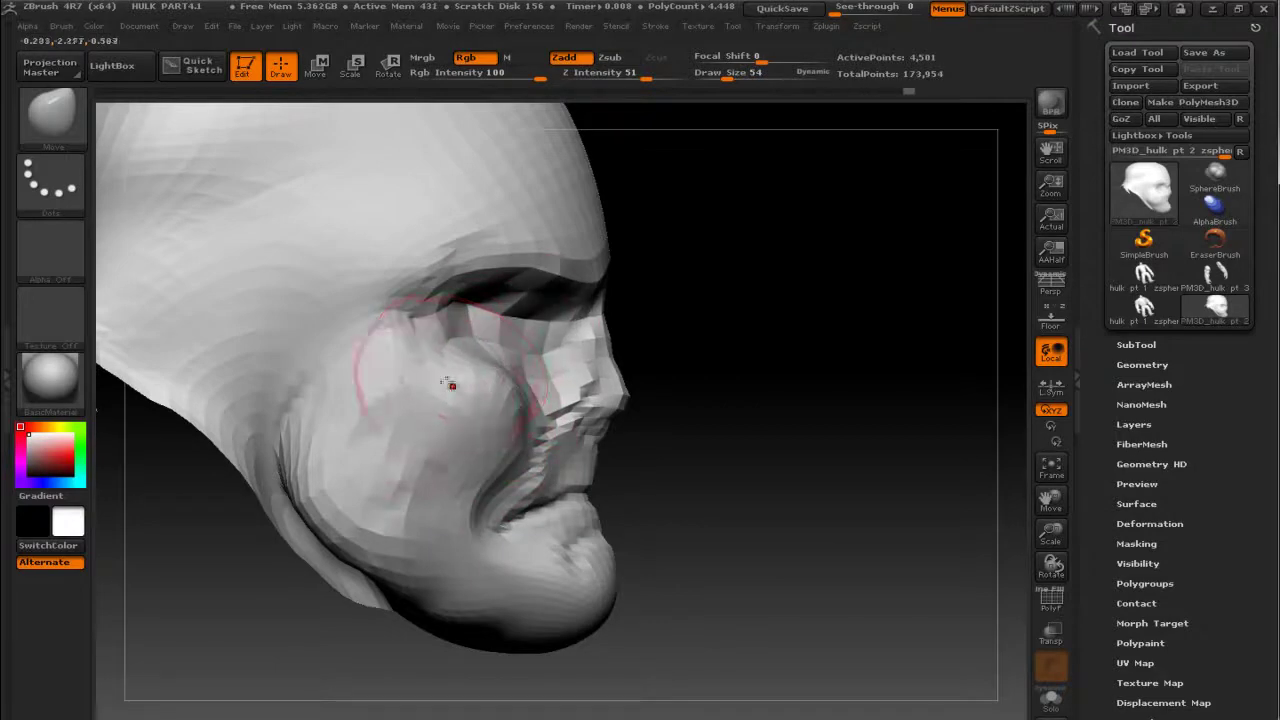
{"action": "mouse_move", "coordinate": [774, 457]}
{"action": "left_mouse_down"}
{"action": "mouse_move", "coordinate": [778, 507]}
{"action": "mouse_move", "coordinate": [920, 531]}
{"action": "left_mouse_up"}
Step: Soften under both eyes, shrink the brush, and check the skull reference slides
{"action": "left_click_drag", "start_coordinate": [555, 440], "coordinate": [496, 355], "text": "shift"}
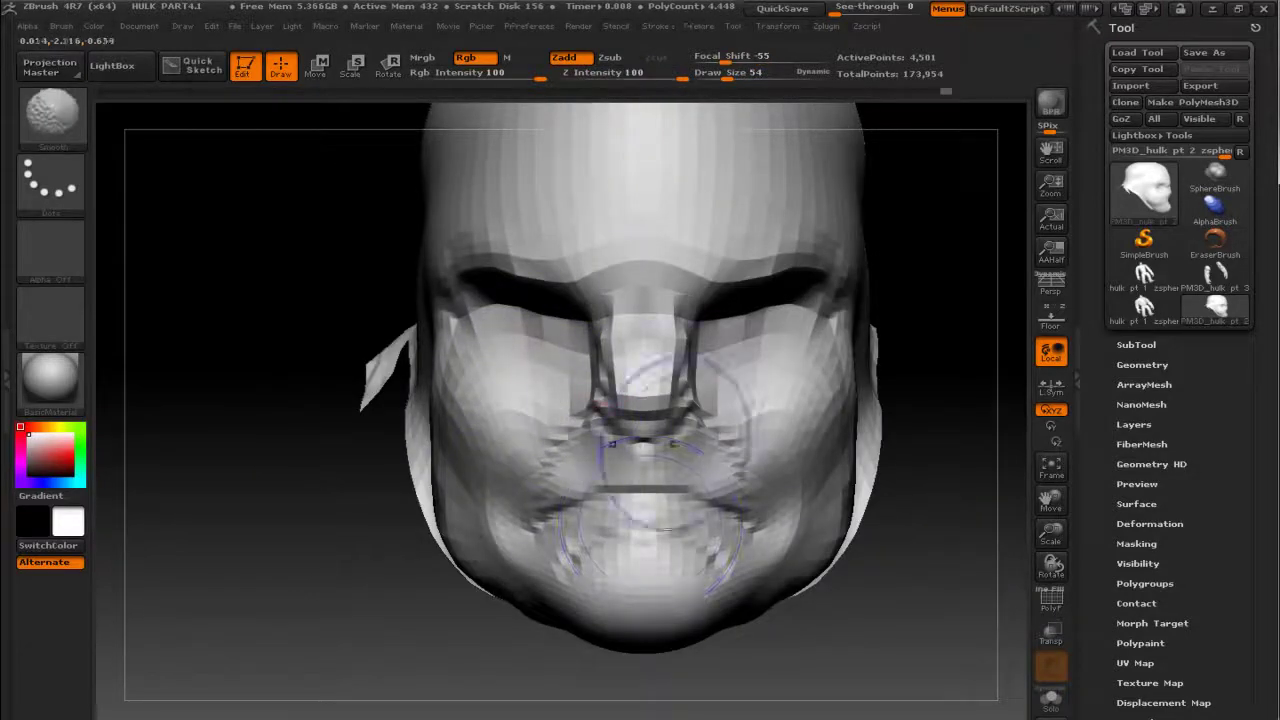
{"action": "key", "text": "bracketleft"}
{"action": "key", "text": "bracketleft"}
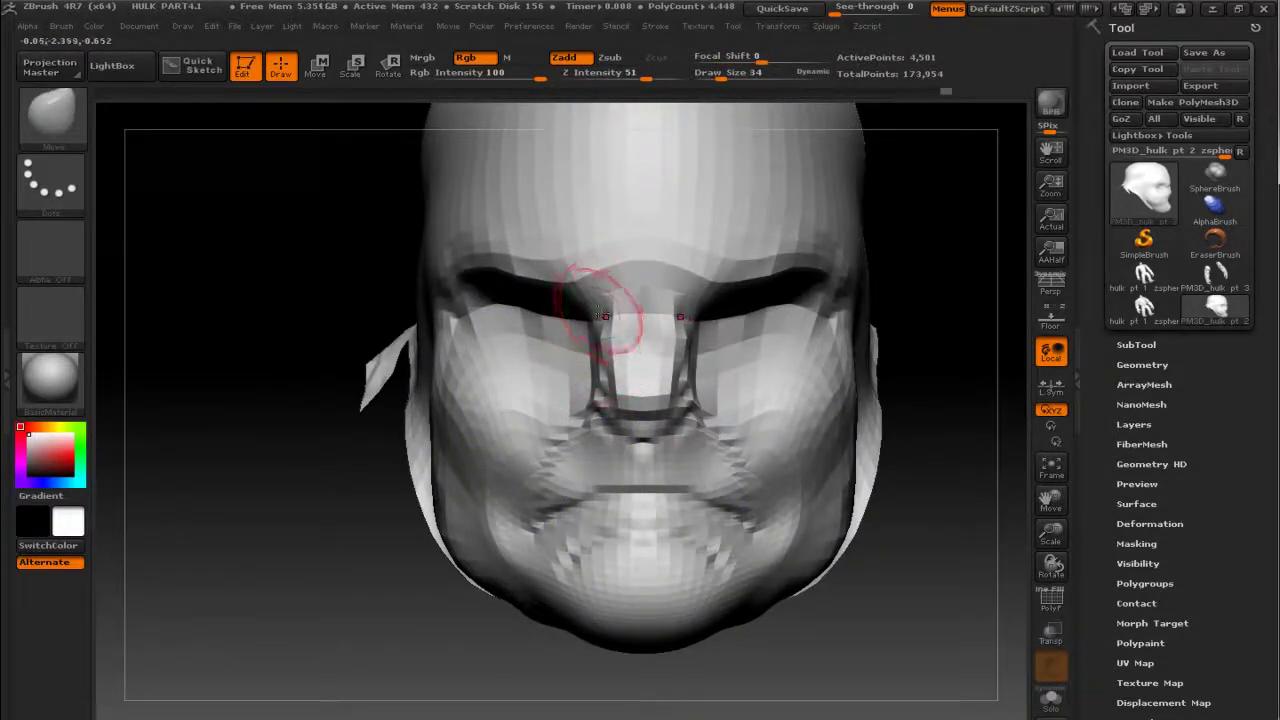
{"action": "key", "text": "bracketleft"}
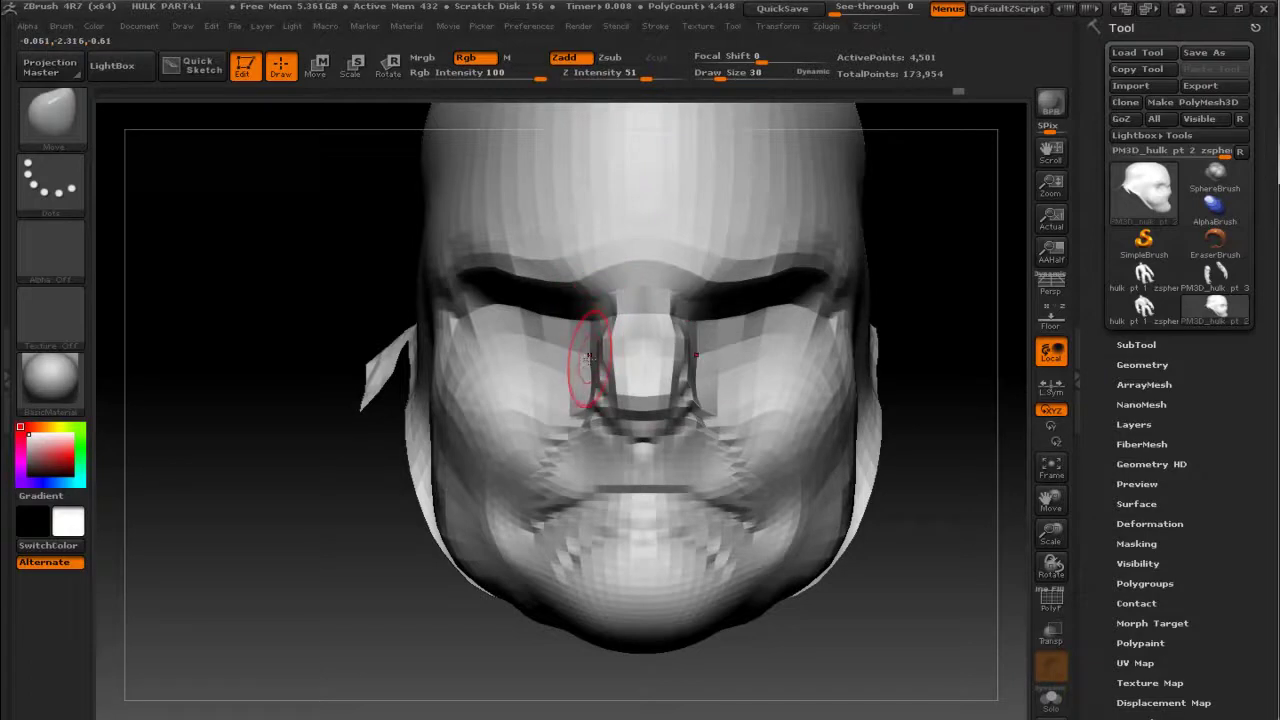
{"action": "key", "text": "alt+Tab"}
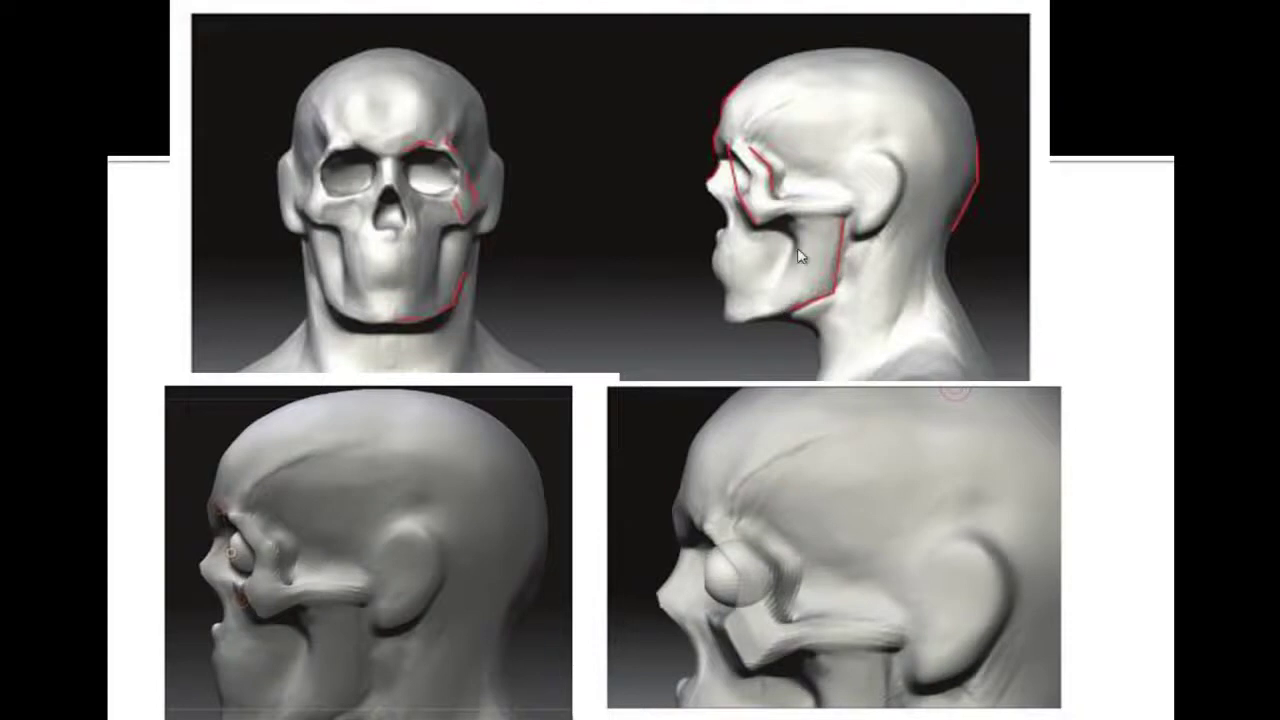
Step: Back in ZBrush, build up clay on the cheek with the ClayBuildup brush
{"action": "key", "text": "alt+Tab"}
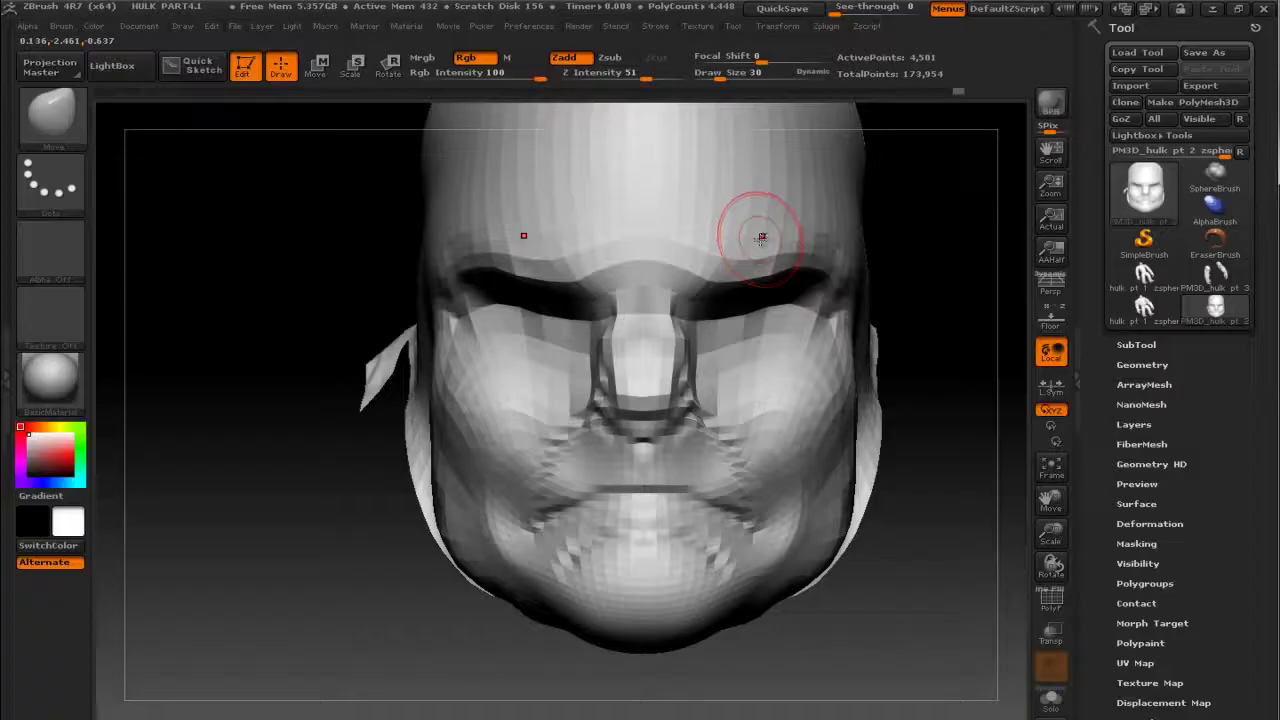
{"action": "left_click_drag", "start_coordinate": [945, 373], "coordinate": [915, 383]}
{"action": "key", "text": "b"}
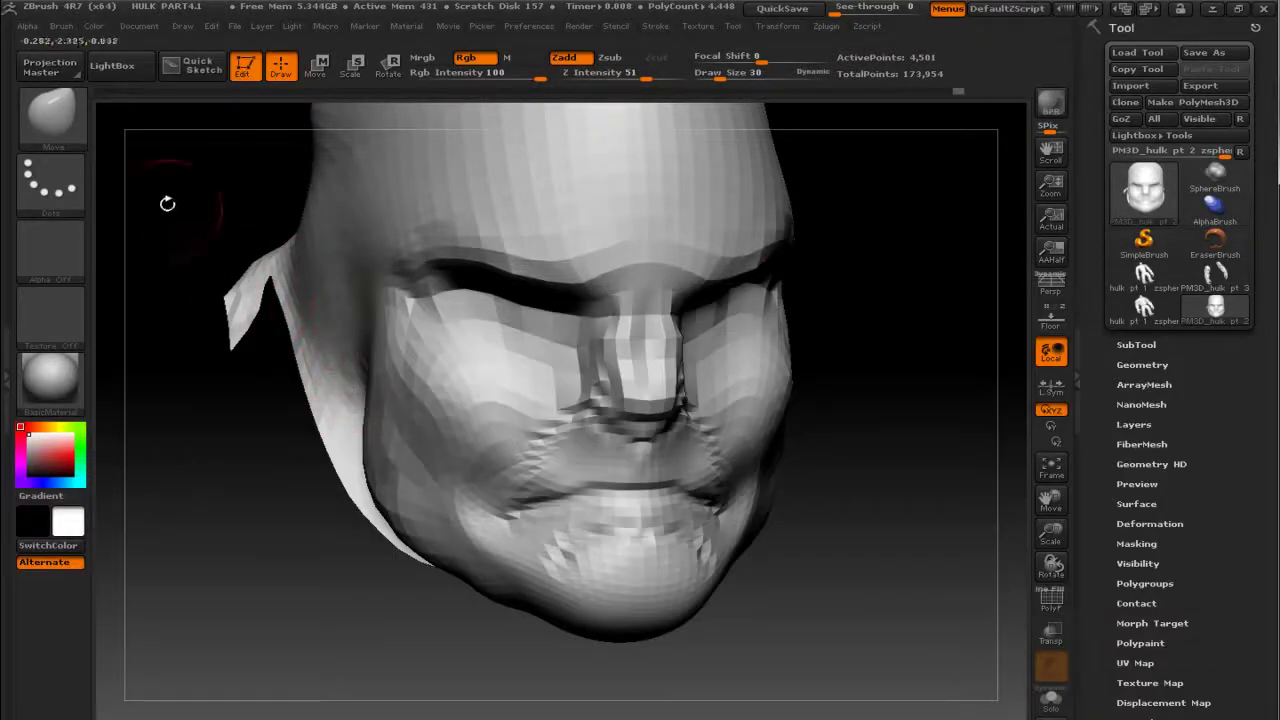
{"action": "left_click", "coordinate": [50, 114]}
{"action": "left_click", "coordinate": [228, 147]}
{"action": "mouse_move", "coordinate": [846, 471]}
{"action": "left_mouse_down"}
{"action": "mouse_move", "coordinate": [889, 474]}
{"action": "mouse_move", "coordinate": [891, 463]}
{"action": "left_mouse_up"}
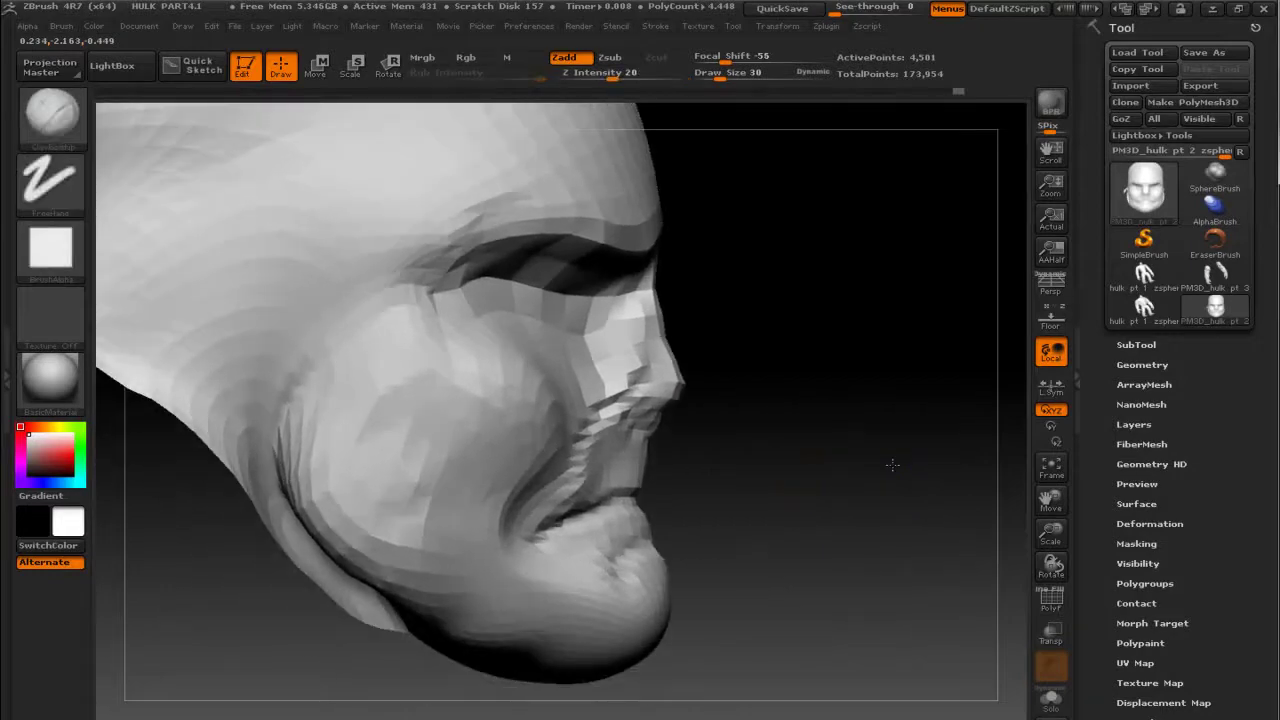
{"action": "mouse_move", "coordinate": [300, 371]}
{"action": "left_mouse_down"}
{"action": "mouse_move", "coordinate": [300, 460]}
{"action": "mouse_move", "coordinate": [305, 400]}
{"action": "mouse_move", "coordinate": [322, 456]}
{"action": "mouse_move", "coordinate": [320, 400]}
{"action": "mouse_move", "coordinate": [586, 357]}
{"action": "left_mouse_up"}
Step: Smooth and add clay beside the nose, and carve the nose-to-mouth fold deeper
{"action": "key", "text": "bracketleft"}
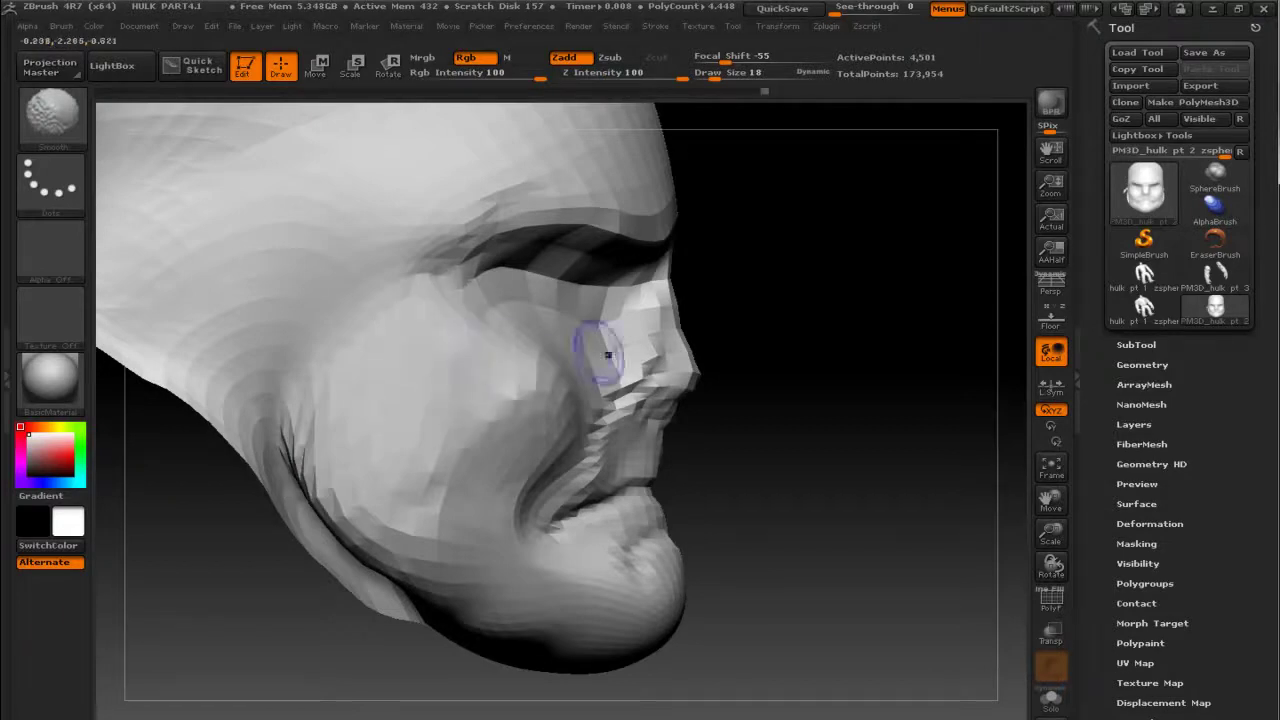
{"action": "left_click_drag", "start_coordinate": [720, 362], "coordinate": [863, 374]}
{"action": "mouse_move", "coordinate": [617, 369]}
{"action": "left_mouse_down"}
{"action": "mouse_move", "coordinate": [500, 360]}
{"action": "mouse_move", "coordinate": [460, 300]}
{"action": "mouse_move", "coordinate": [520, 360]}
{"action": "left_mouse_up"}
{"action": "left_click_drag", "start_coordinate": [776, 412], "coordinate": [851, 389]}
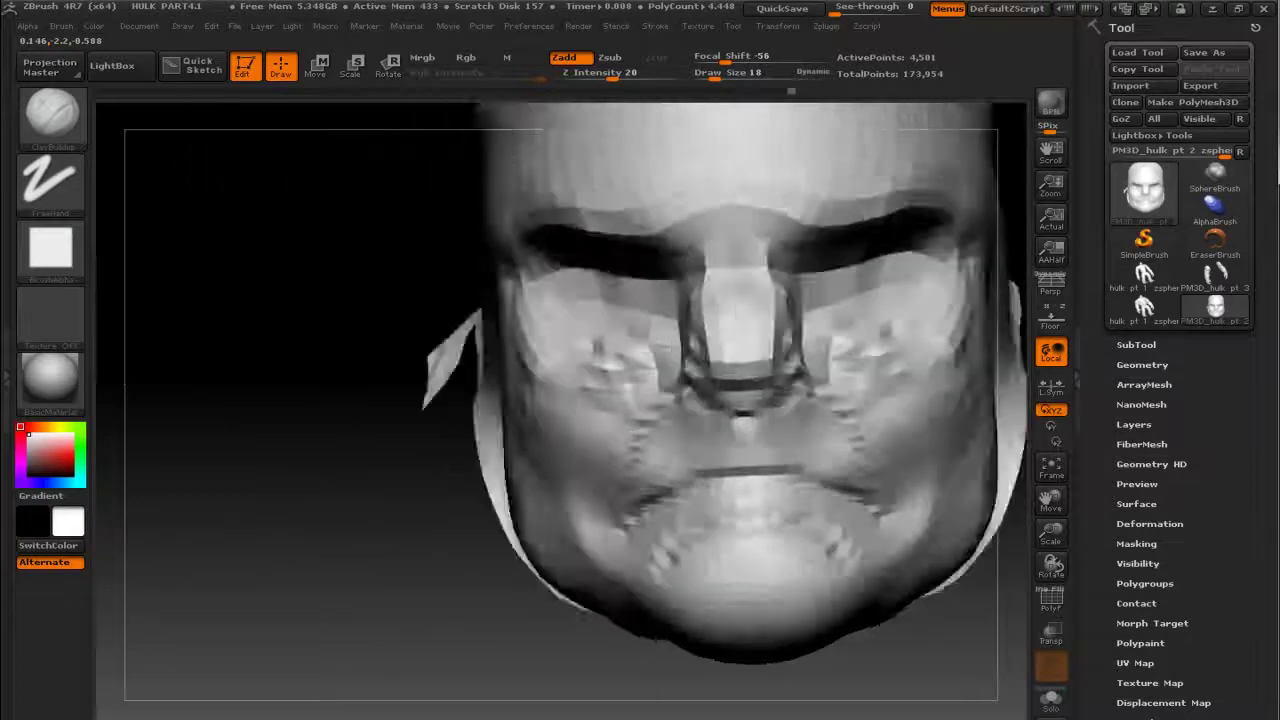
{"action": "mouse_move", "coordinate": [549, 427]}
{"action": "left_mouse_down"}
{"action": "mouse_move", "coordinate": [665, 378]}
{"action": "mouse_move", "coordinate": [575, 465]}
{"action": "mouse_move", "coordinate": [540, 585]}
{"action": "left_mouse_up"}
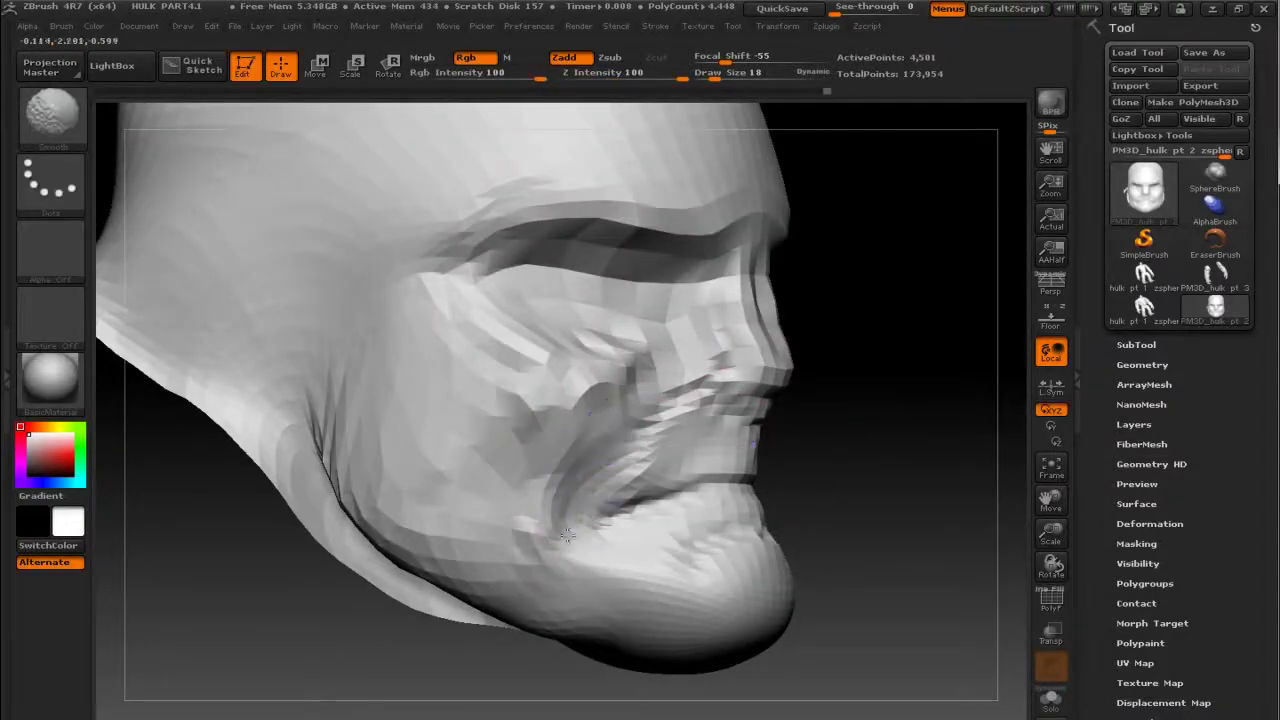
{"action": "left_click_drag", "start_coordinate": [860, 470], "coordinate": [700, 517]}
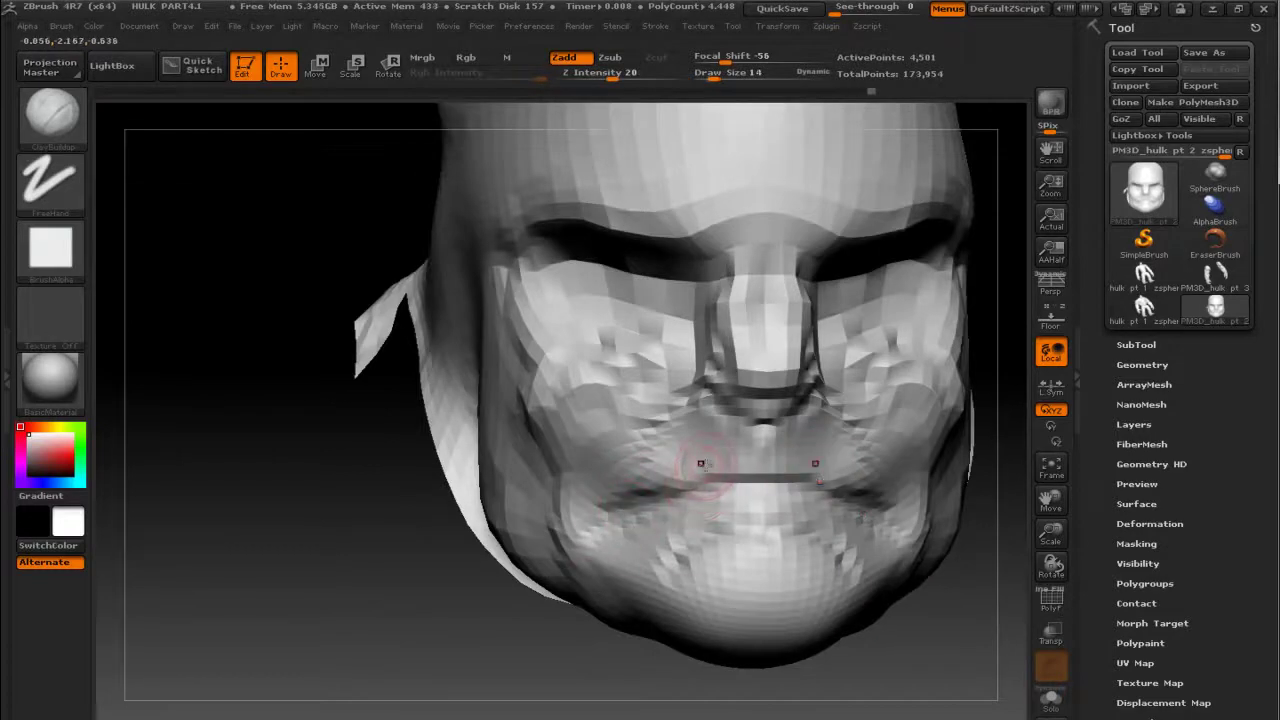
Step: With the Standard brush, deepen the mouth line and the creases around the nostrils
{"action": "key", "text": "b"}
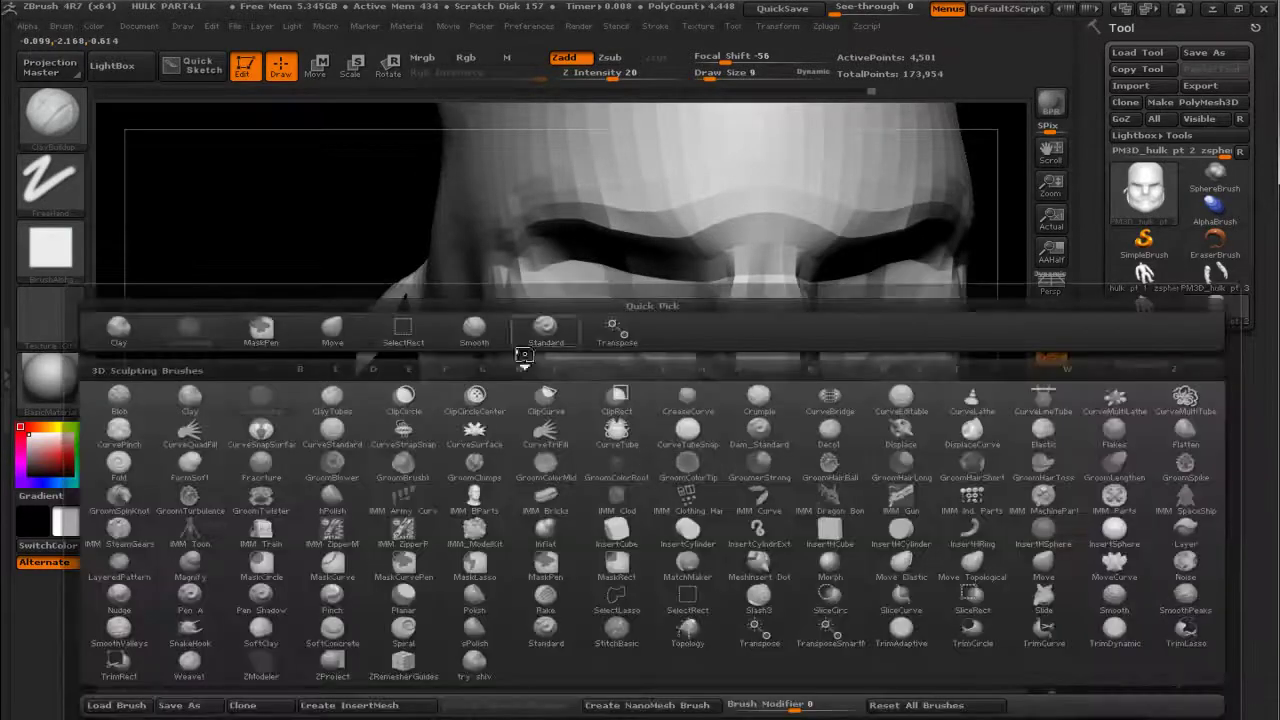
{"action": "left_click", "coordinate": [537, 336]}
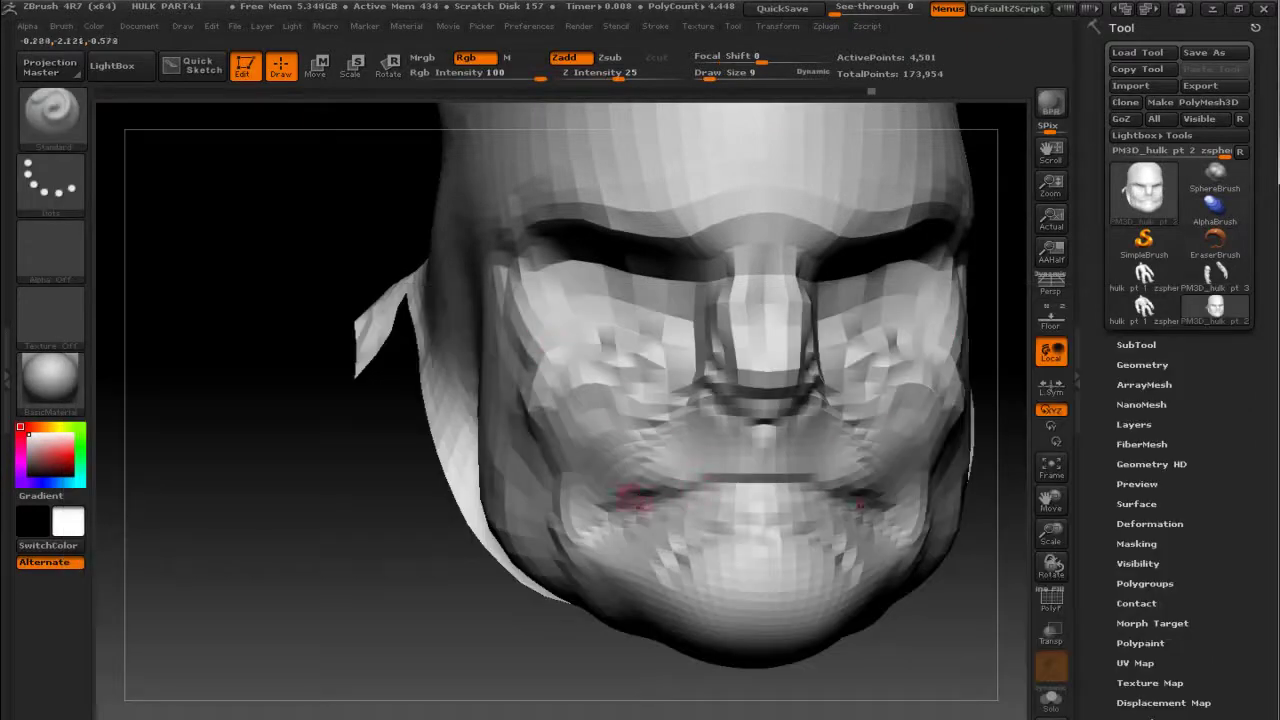
{"action": "mouse_move", "coordinate": [630, 517]}
{"action": "left_mouse_down"}
{"action": "mouse_move", "coordinate": [760, 482]}
{"action": "mouse_move", "coordinate": [645, 522]}
{"action": "left_mouse_up"}
{"action": "mouse_move", "coordinate": [712, 390]}
{"action": "left_mouse_down"}
{"action": "mouse_move", "coordinate": [730, 412]}
{"action": "mouse_move", "coordinate": [735, 398]}
{"action": "left_mouse_up"}
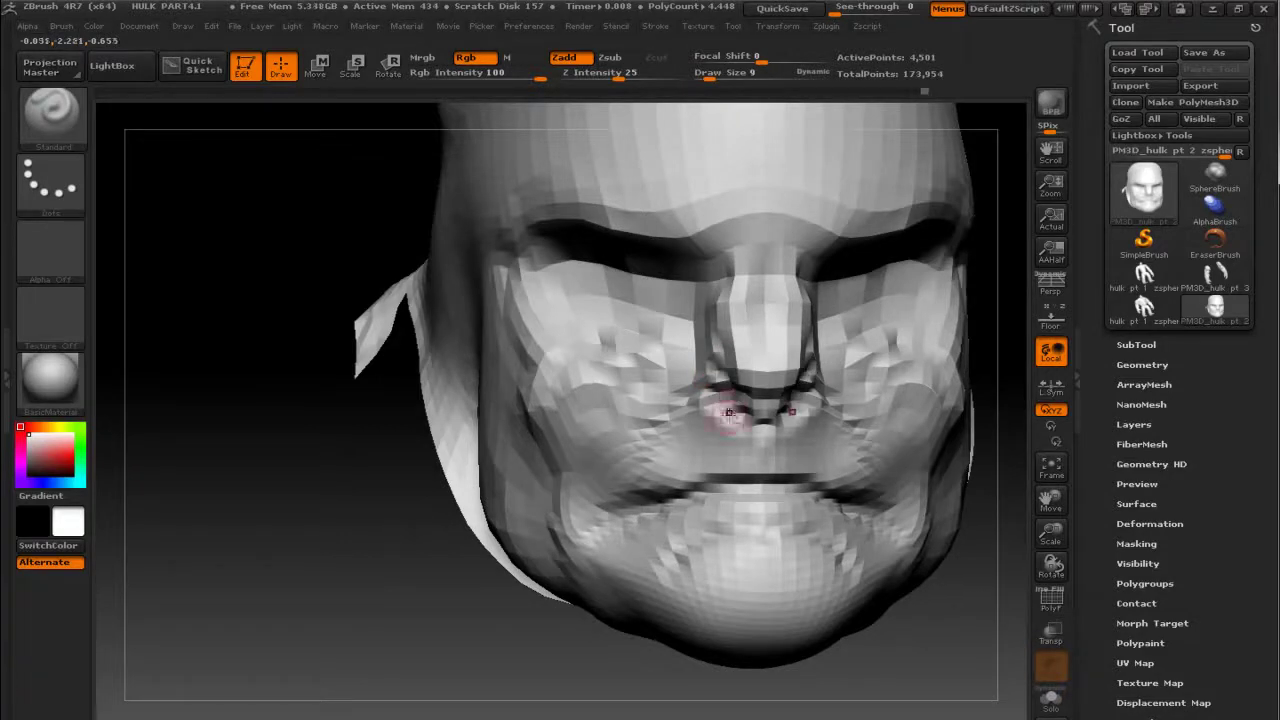
{"action": "mouse_move", "coordinate": [862, 628]}
{"action": "left_mouse_down"}
{"action": "mouse_move", "coordinate": [897, 608]}
{"action": "mouse_move", "coordinate": [880, 560]}
{"action": "mouse_move", "coordinate": [748, 401]}
{"action": "left_mouse_up"}
{"action": "left_click_drag", "start_coordinate": [930, 460], "coordinate": [762, 380]}
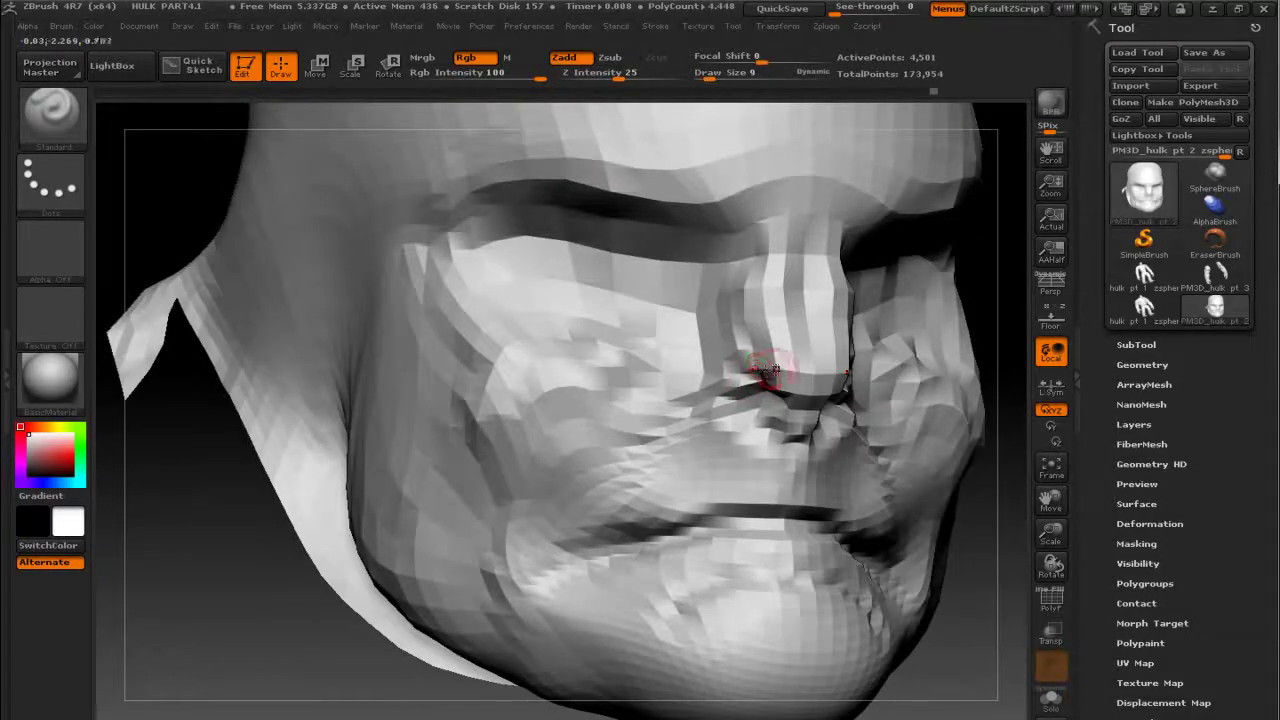
{"action": "left_click_drag", "start_coordinate": [776, 372], "coordinate": [730, 388]}
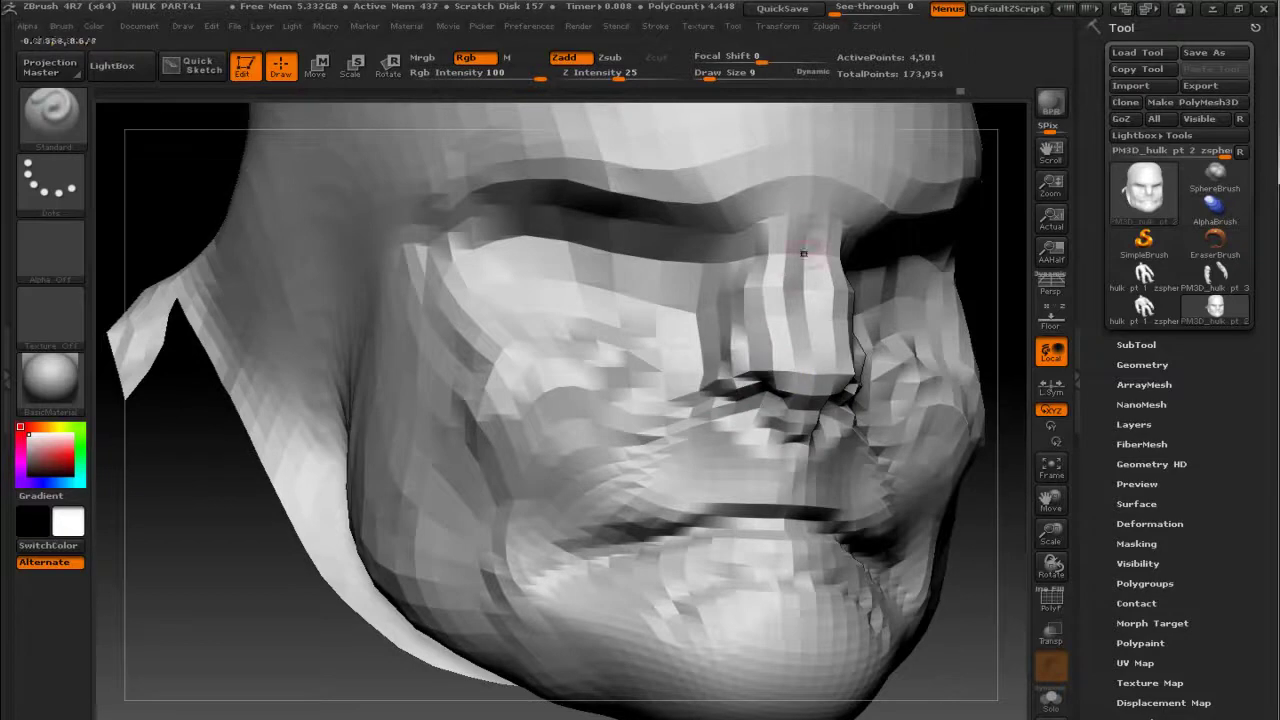
Step: Raise the brow, reshape the nose bridge, and sculpt the lower lip and chin
{"action": "mouse_move", "coordinate": [540, 225]}
{"action": "left_mouse_down"}
{"action": "mouse_move", "coordinate": [608, 260]}
{"action": "mouse_move", "coordinate": [550, 262]}
{"action": "left_mouse_up"}
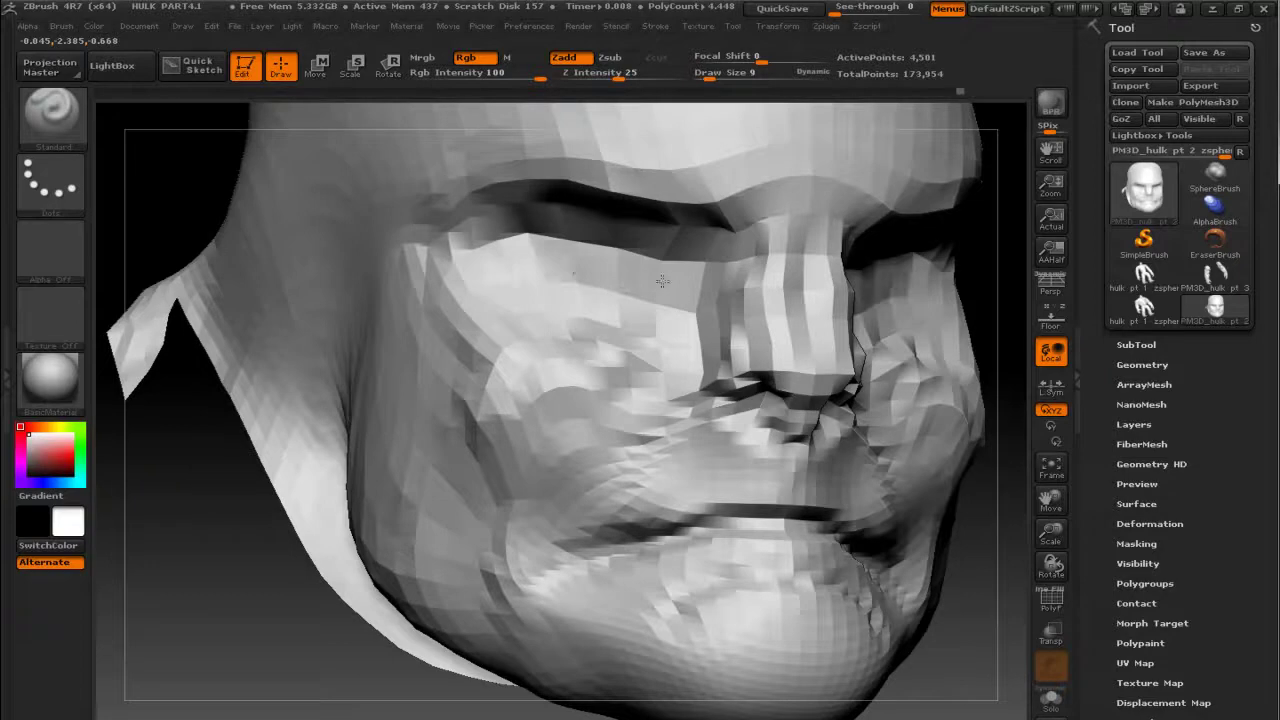
{"action": "left_click_drag", "start_coordinate": [670, 268], "coordinate": [660, 330]}
{"action": "mouse_move", "coordinate": [951, 626]}
{"action": "left_mouse_down", "text": "shift"}
{"action": "mouse_move", "coordinate": [971, 686]}
{"action": "mouse_move", "coordinate": [960, 549]}
{"action": "left_mouse_up", "text": "shift"}
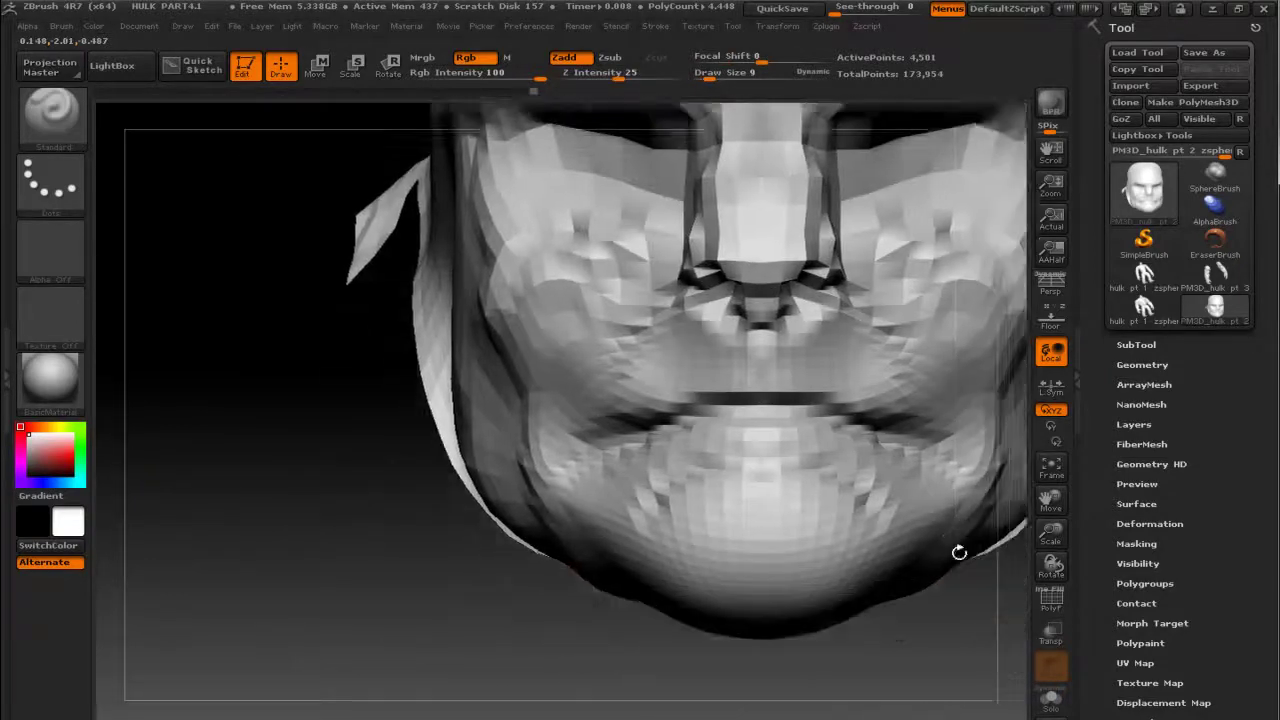
{"action": "left_click_drag", "start_coordinate": [680, 448], "coordinate": [745, 452]}
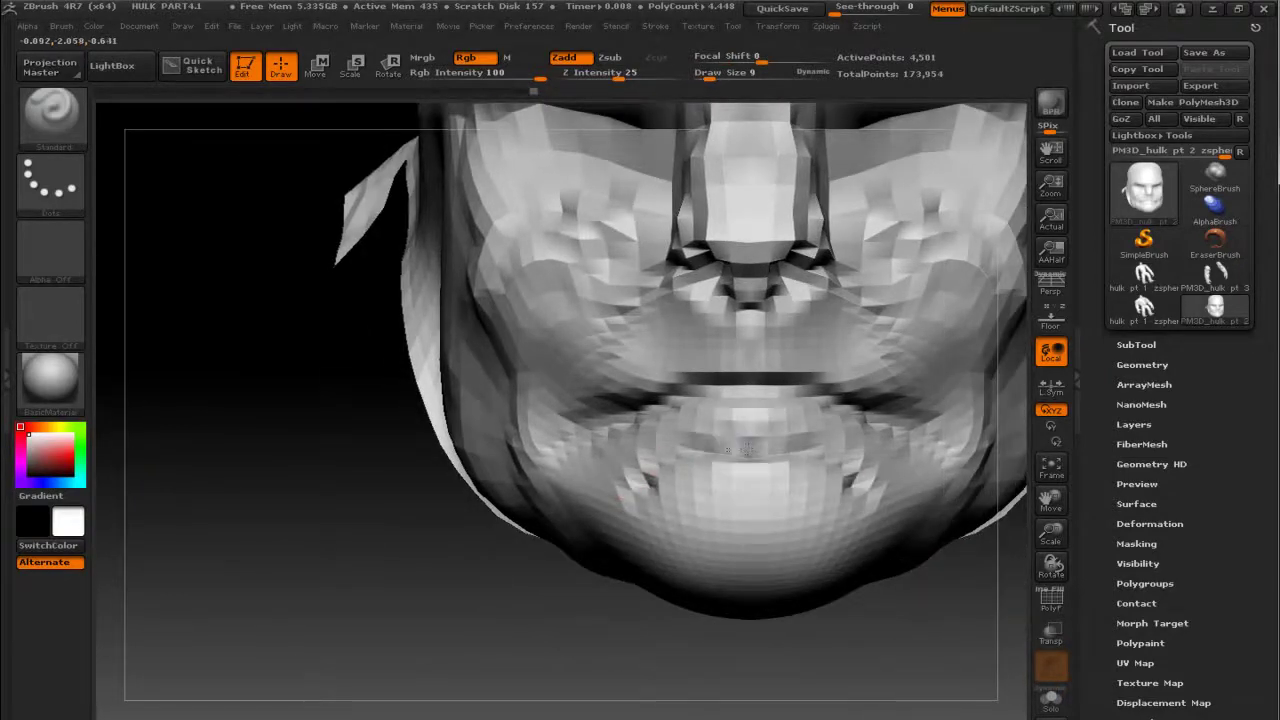
{"action": "mouse_move", "coordinate": [900, 632]}
{"action": "left_mouse_down"}
{"action": "mouse_move", "coordinate": [899, 464]}
{"action": "mouse_move", "coordinate": [965, 400]}
{"action": "left_mouse_up"}
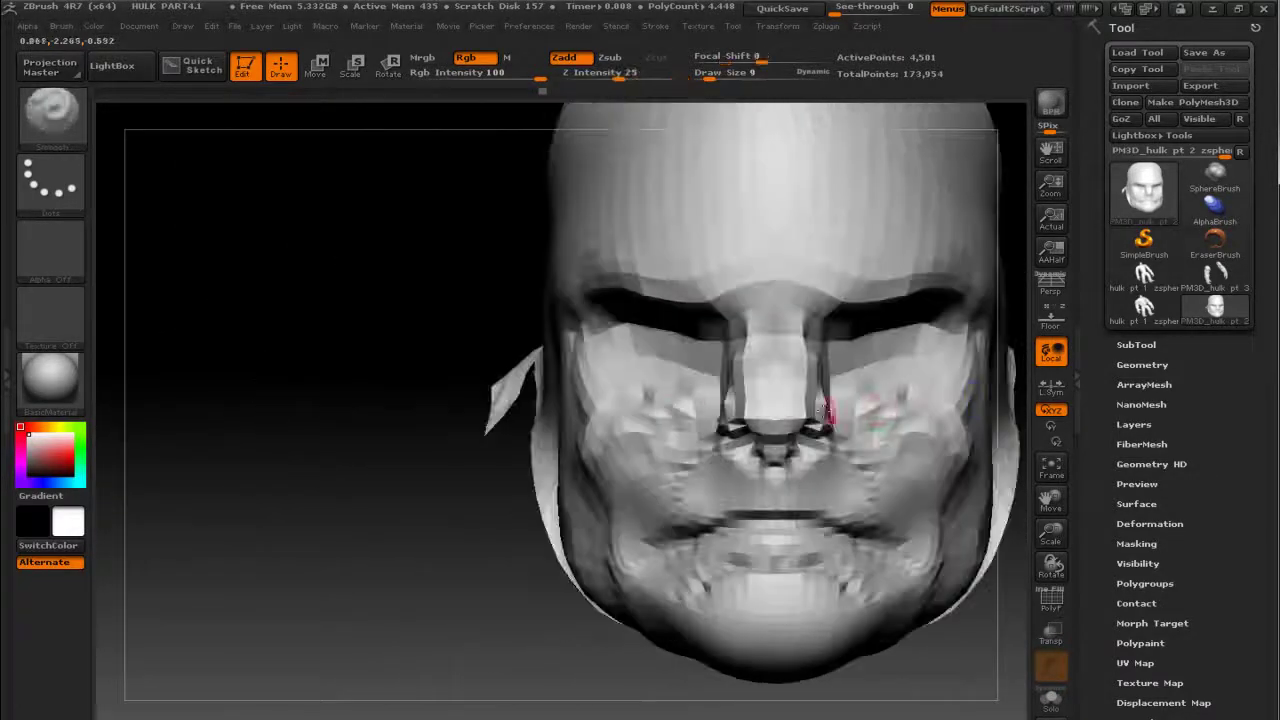
{"action": "left_click_drag", "start_coordinate": [463, 309], "coordinate": [380, 263], "text": "alt"}
Step: Reveal the body, subdivide the mesh to 17,897 active points, and isolate the head
{"action": "left_click", "coordinate": [385, 258], "text": "ctrl+shift"}
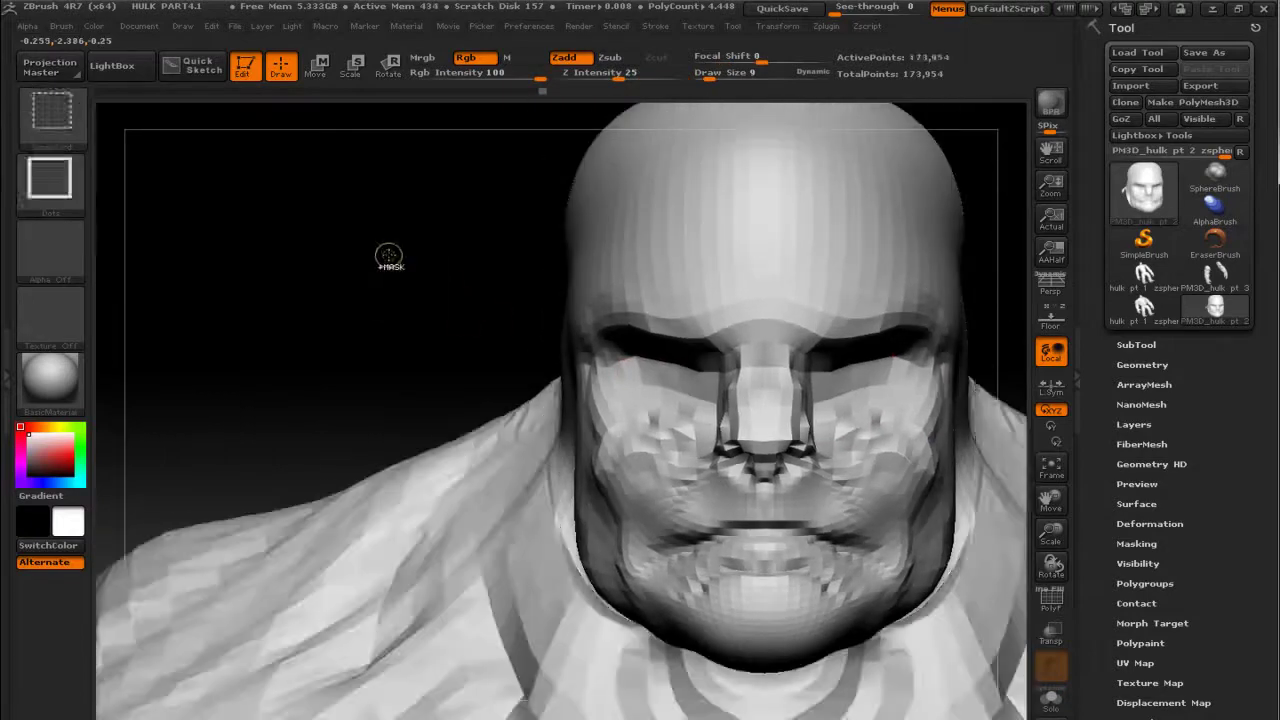
{"action": "key", "text": "ctrl+d"}
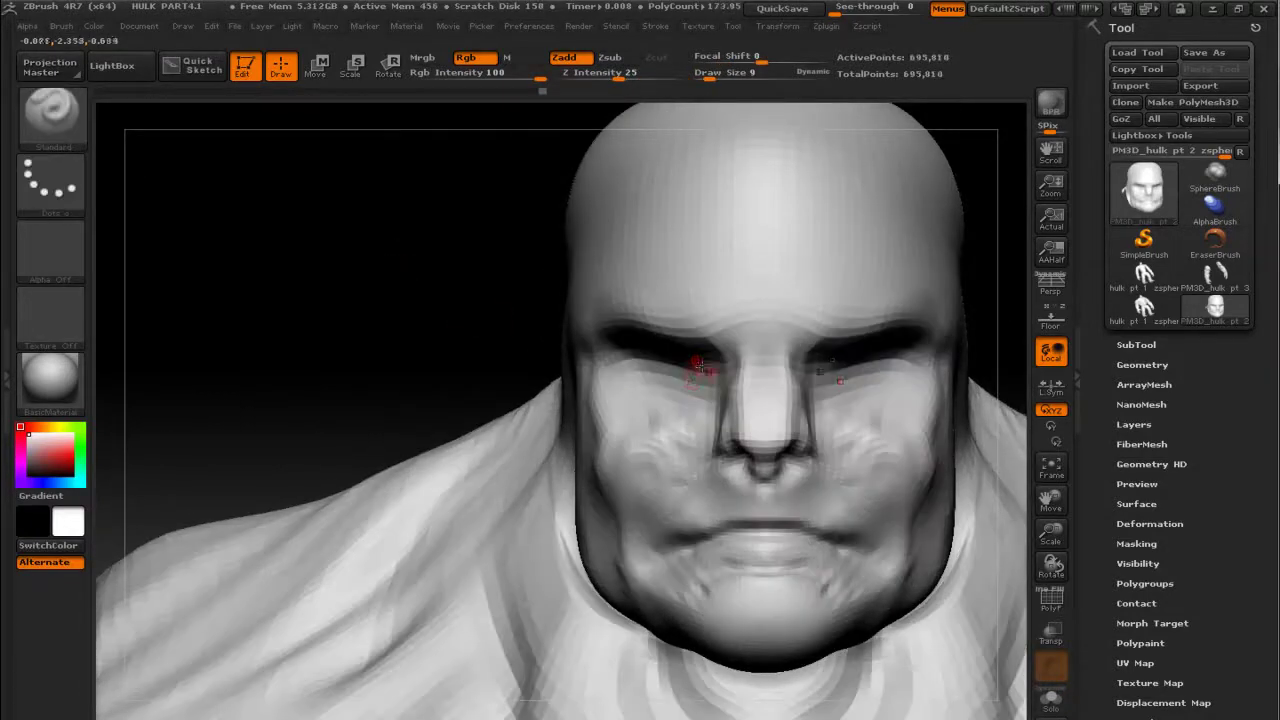
{"action": "left_click", "coordinate": [720, 228], "text": "ctrl+shift"}
{"action": "mouse_move", "coordinate": [409, 289]}
{"action": "left_mouse_down"}
{"action": "mouse_move", "coordinate": [834, 432]}
{"action": "mouse_move", "coordinate": [918, 357]}
{"action": "left_mouse_up"}
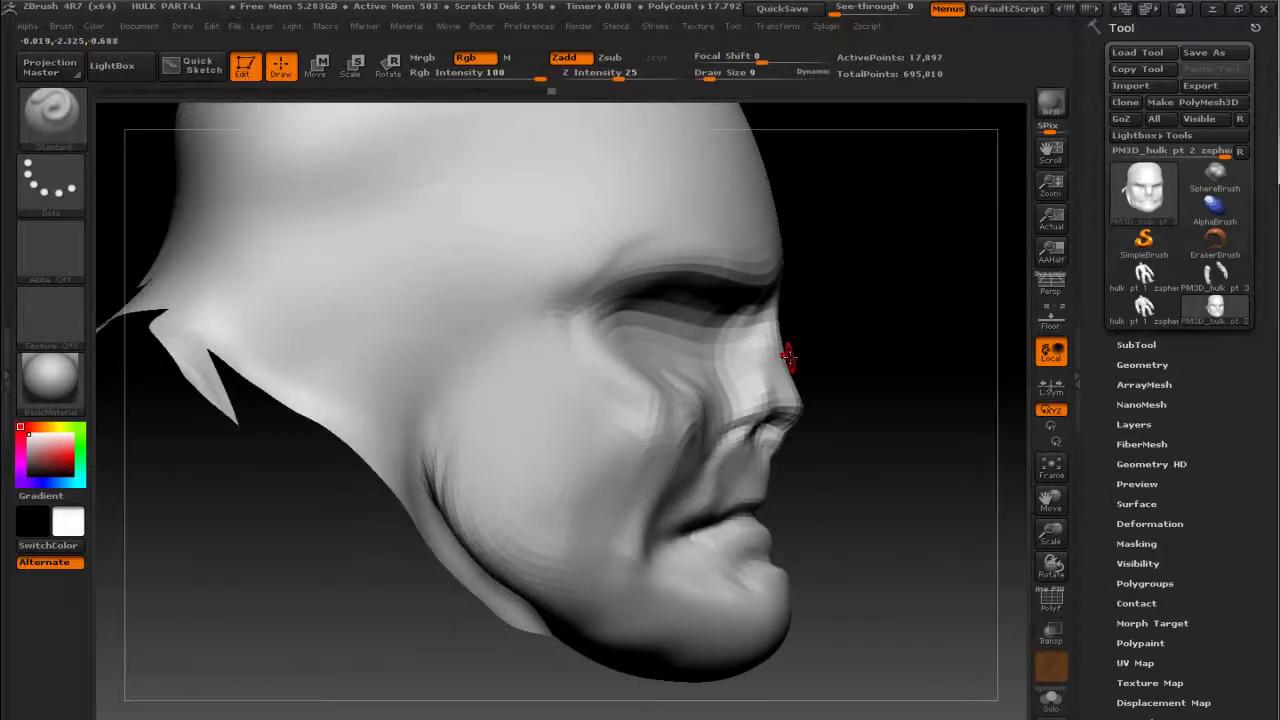
Step: Switch to ClayBuildup and enlarge the brush to size 26
{"action": "key", "text": "b"}
{"action": "left_click", "coordinate": [240, 331]}
{"action": "key", "text": "bracketright"}
{"action": "key", "text": "bracketright"}
{"action": "key", "text": "bracketright"}
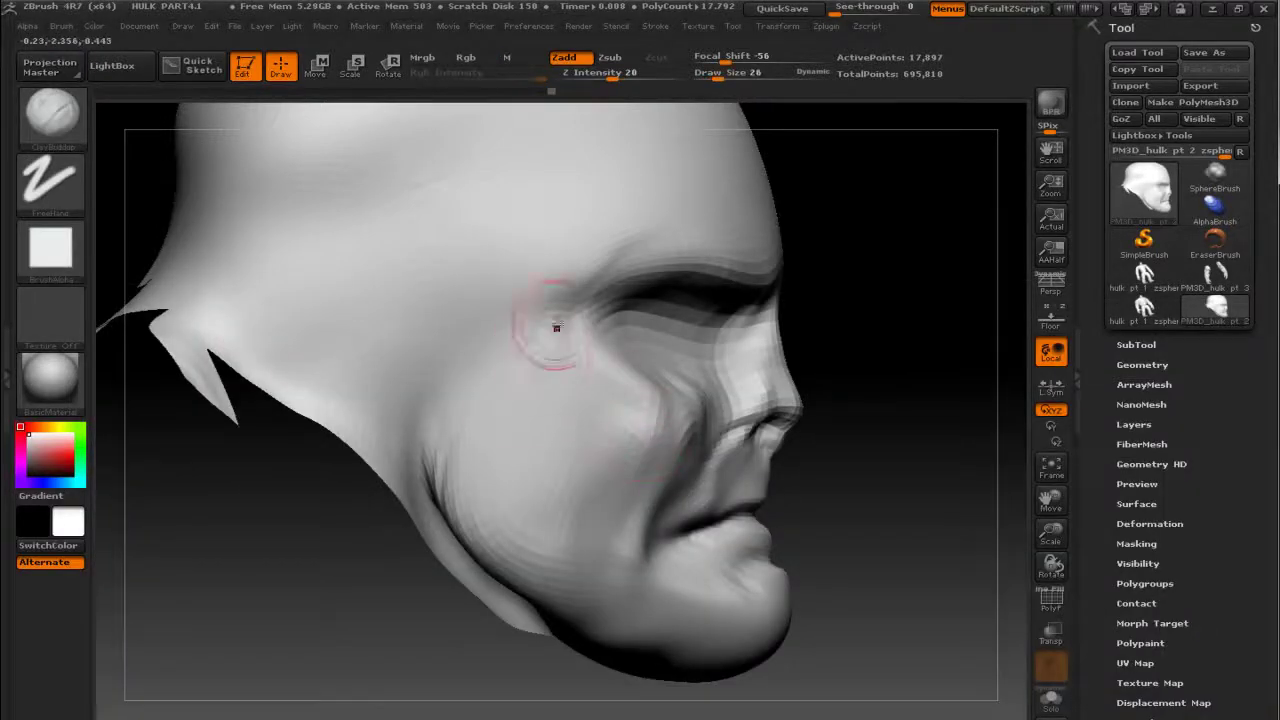
Step: Gently build up the temple and cheeks beside the nose at Z intensity 2, smoothing at 27
{"action": "left_click_drag", "start_coordinate": [556, 327], "coordinate": [550, 392]}
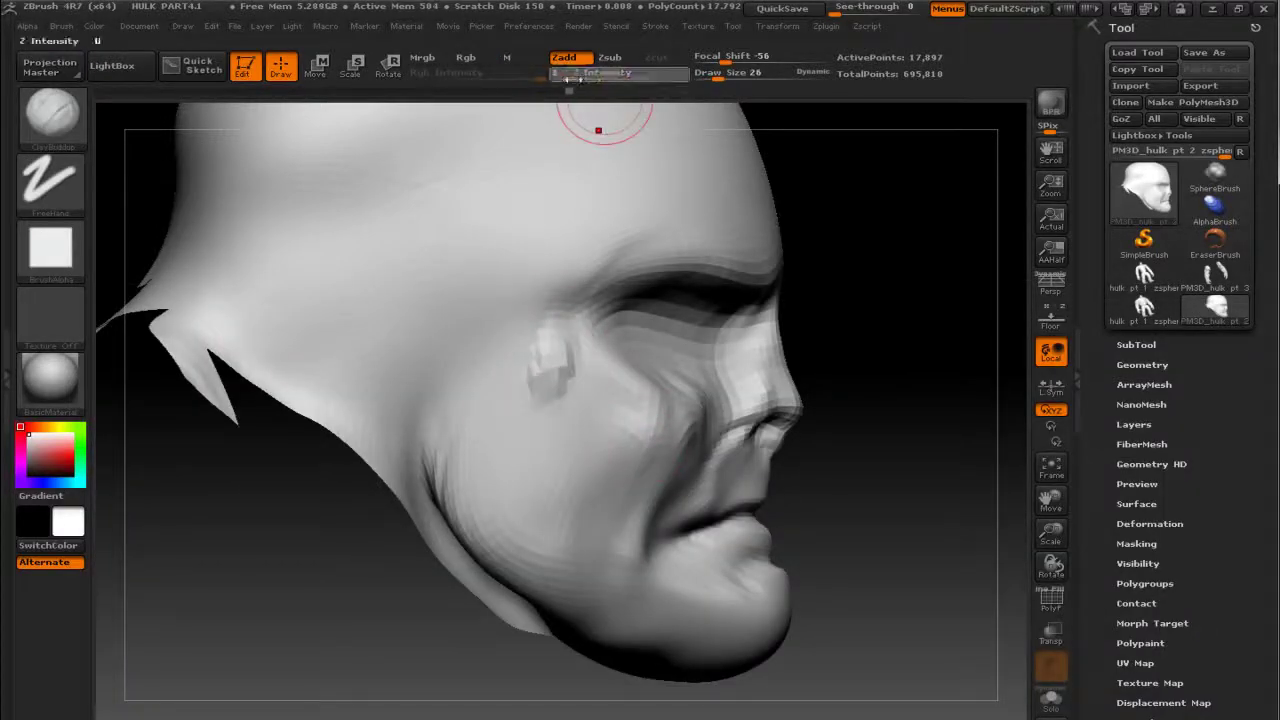
{"action": "left_click_drag", "start_coordinate": [567, 78], "coordinate": [573, 77]}
{"action": "left_click_drag", "start_coordinate": [530, 392], "coordinate": [621, 412]}
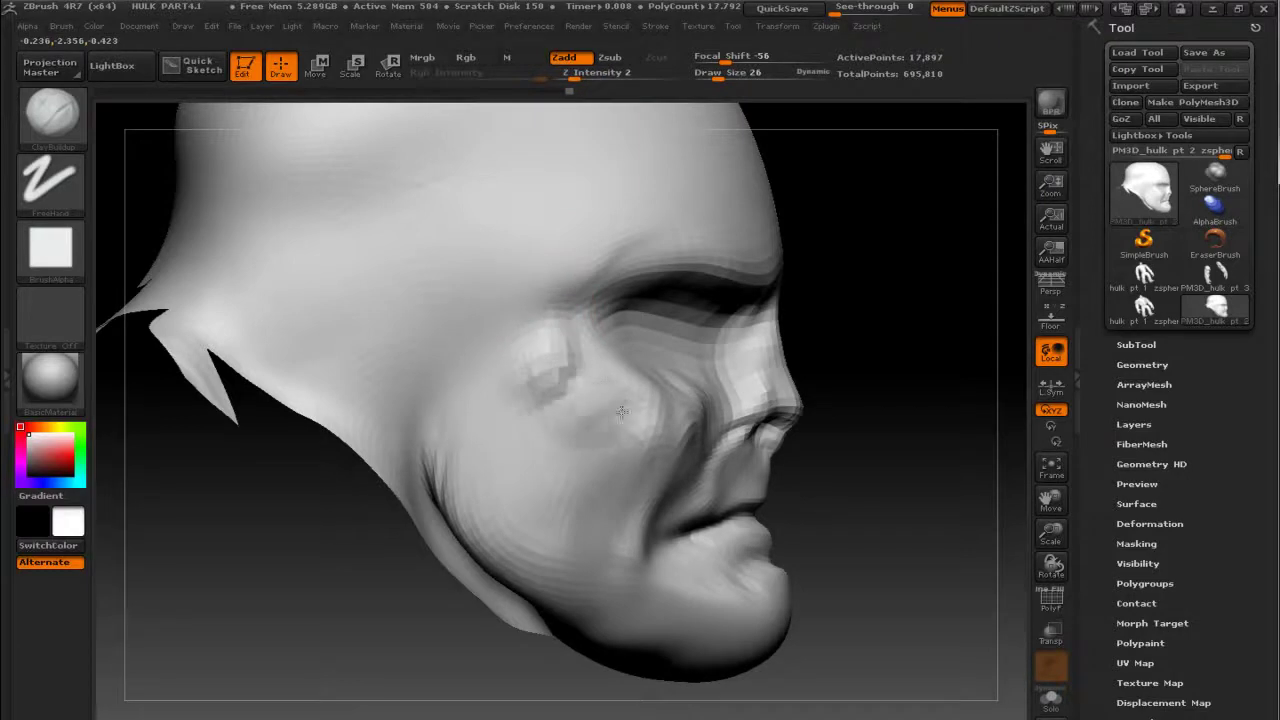
{"action": "left_click_drag", "start_coordinate": [923, 363], "coordinate": [928, 405]}
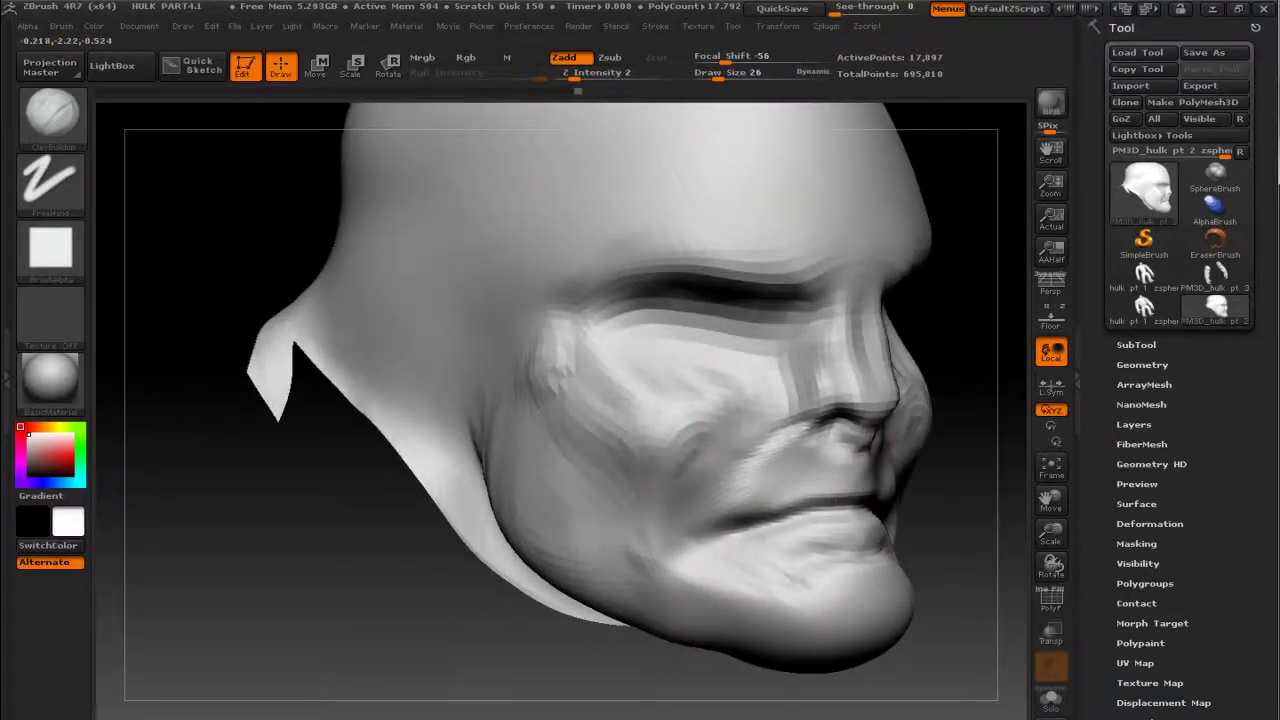
{"action": "mouse_move", "coordinate": [759, 401]}
{"action": "left_mouse_down"}
{"action": "mouse_move", "coordinate": [721, 366]}
{"action": "mouse_move", "coordinate": [737, 363]}
{"action": "left_mouse_up"}
{"action": "left_click_drag", "start_coordinate": [977, 320], "coordinate": [914, 343]}
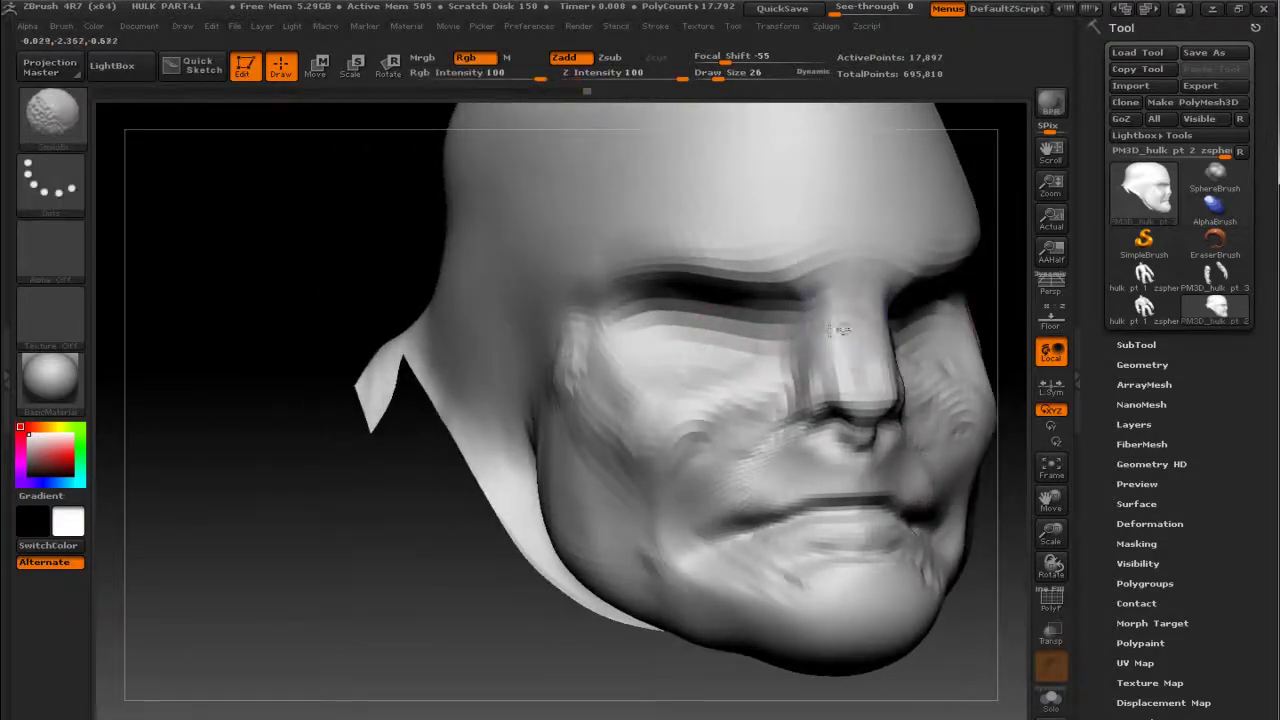
{"action": "left_click_drag", "start_coordinate": [680, 73], "coordinate": [622, 73]}
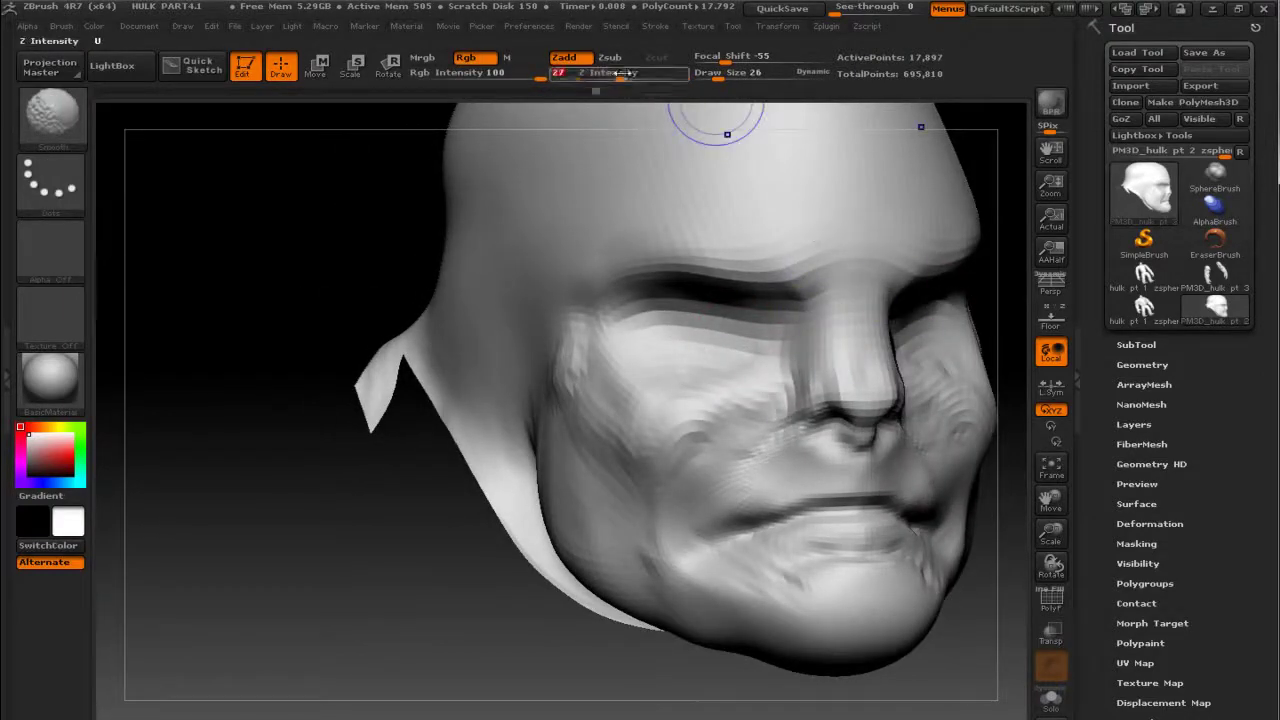
{"action": "key", "text": "shift"}
Step: In front view, deepen both mouth corners symmetrically with brush size 18
{"action": "key", "text": "bracketleft"}
{"action": "key", "text": "bracketleft"}
{"action": "key", "text": "bracketleft"}
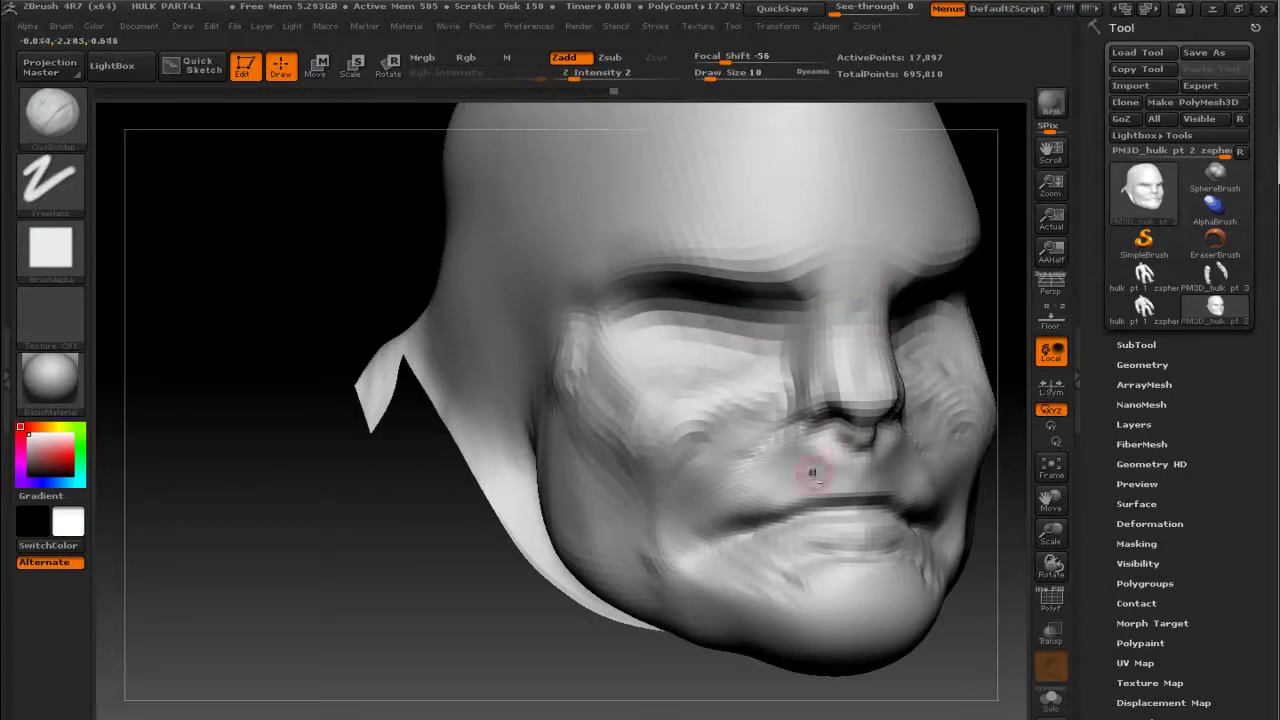
{"action": "mouse_move", "coordinate": [494, 400]}
{"action": "left_mouse_down", "text": "shift"}
{"action": "mouse_move", "coordinate": [334, 466]}
{"action": "mouse_move", "coordinate": [478, 500]}
{"action": "mouse_move", "coordinate": [700, 440]}
{"action": "left_mouse_up", "text": "shift"}
{"action": "key", "text": "bracketright"}
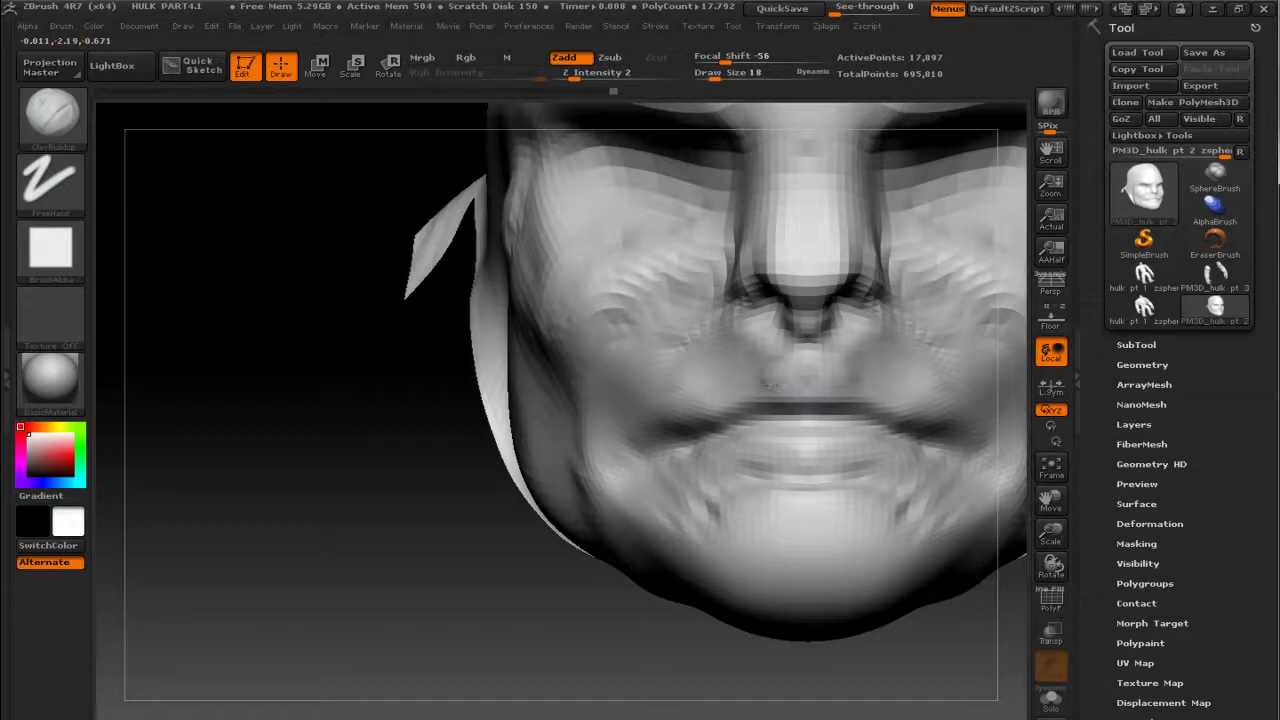
{"action": "mouse_move", "coordinate": [691, 402]}
{"action": "left_mouse_down"}
{"action": "mouse_move", "coordinate": [664, 432]}
{"action": "mouse_move", "coordinate": [719, 376]}
{"action": "left_mouse_up"}
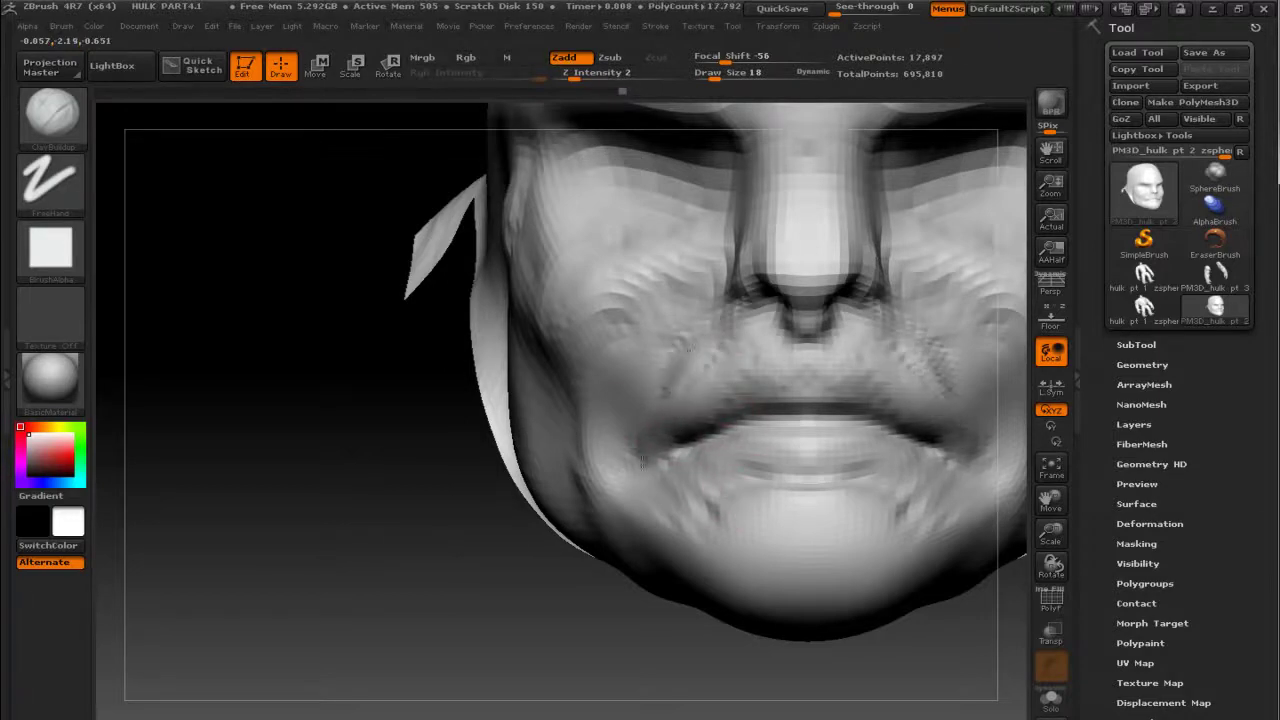
Step: Orbit around the lower face and smooth its surface
{"action": "left_click_drag", "start_coordinate": [457, 430], "coordinate": [709, 266]}
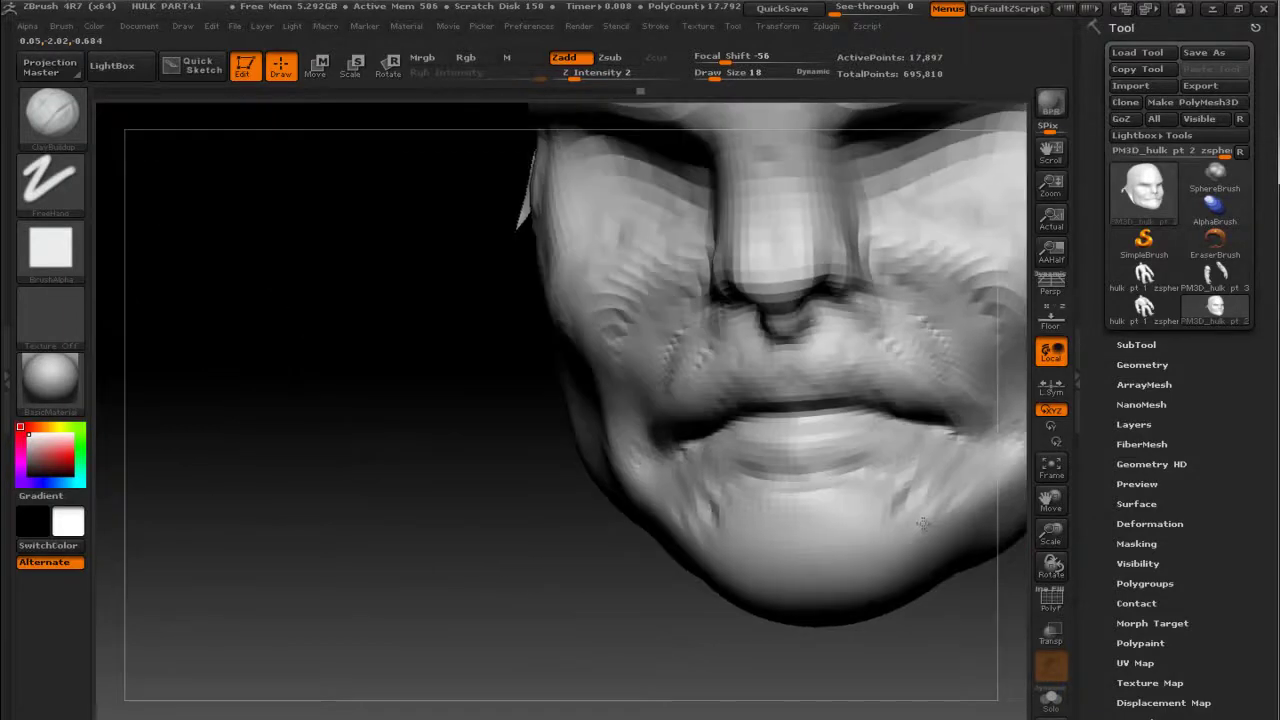
{"action": "left_click_drag", "start_coordinate": [651, 543], "coordinate": [835, 560]}
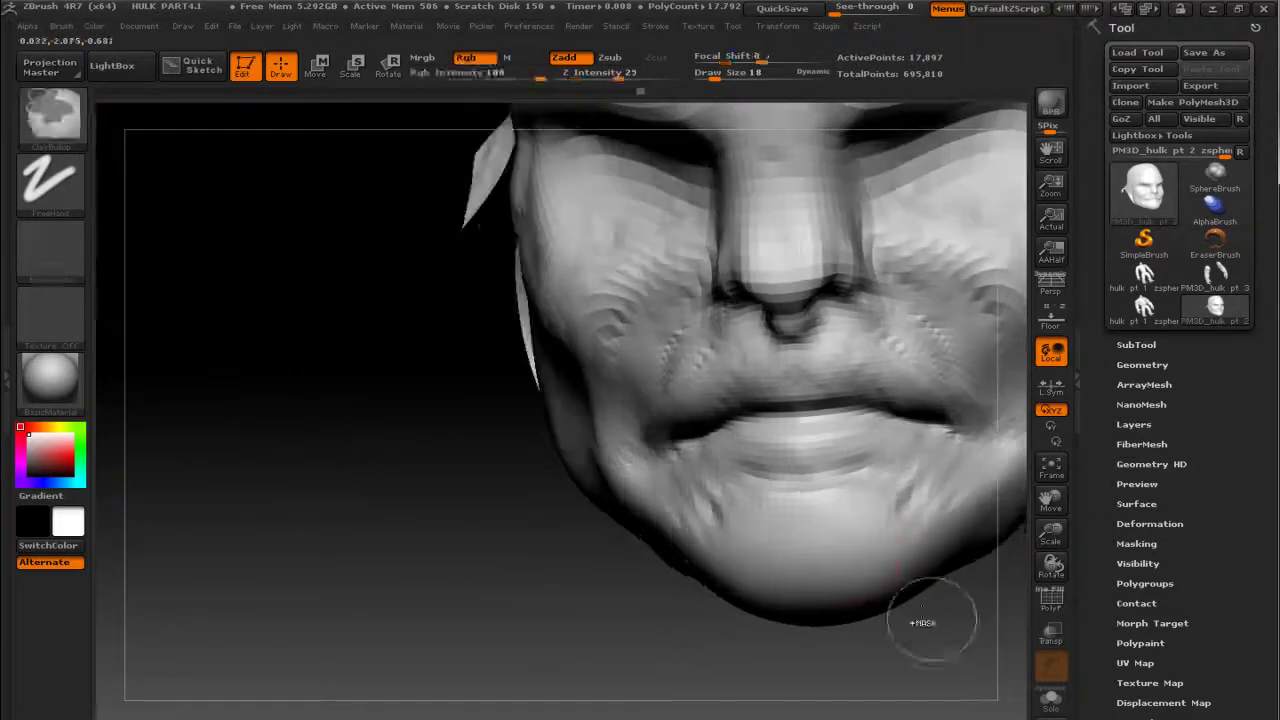
{"action": "left_click_drag", "start_coordinate": [940, 614], "coordinate": [937, 572]}
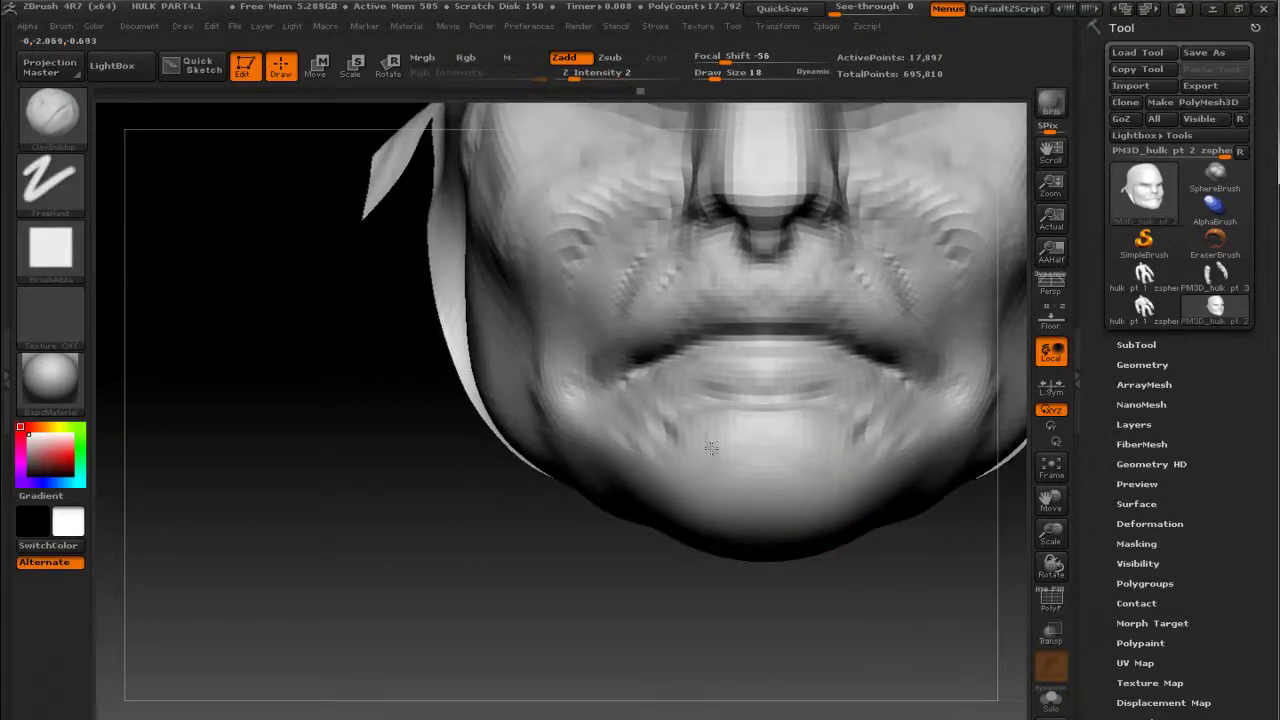
{"action": "key", "text": "b"}
{"action": "key", "text": "s"}
{"action": "key", "text": "t"}
{"action": "key", "text": "shift"}
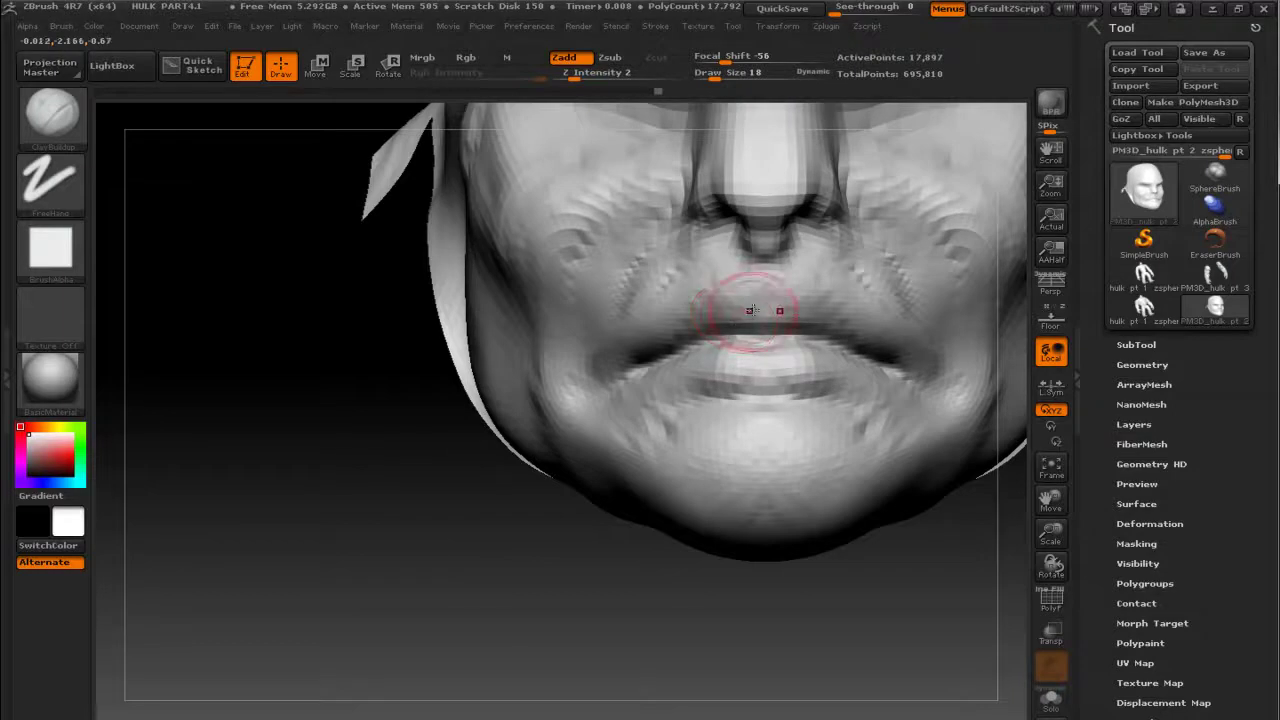
Step: Set focal shift to 0 and Z intensity to 3 for light sculpting around the mouth
{"action": "mouse_move", "coordinate": [748, 56]}
{"action": "left_mouse_down"}
{"action": "mouse_move", "coordinate": [725, 62]}
{"action": "mouse_move", "coordinate": [745, 56]}
{"action": "mouse_move", "coordinate": [742, 72]}
{"action": "mouse_move", "coordinate": [704, 75]}
{"action": "left_mouse_up"}
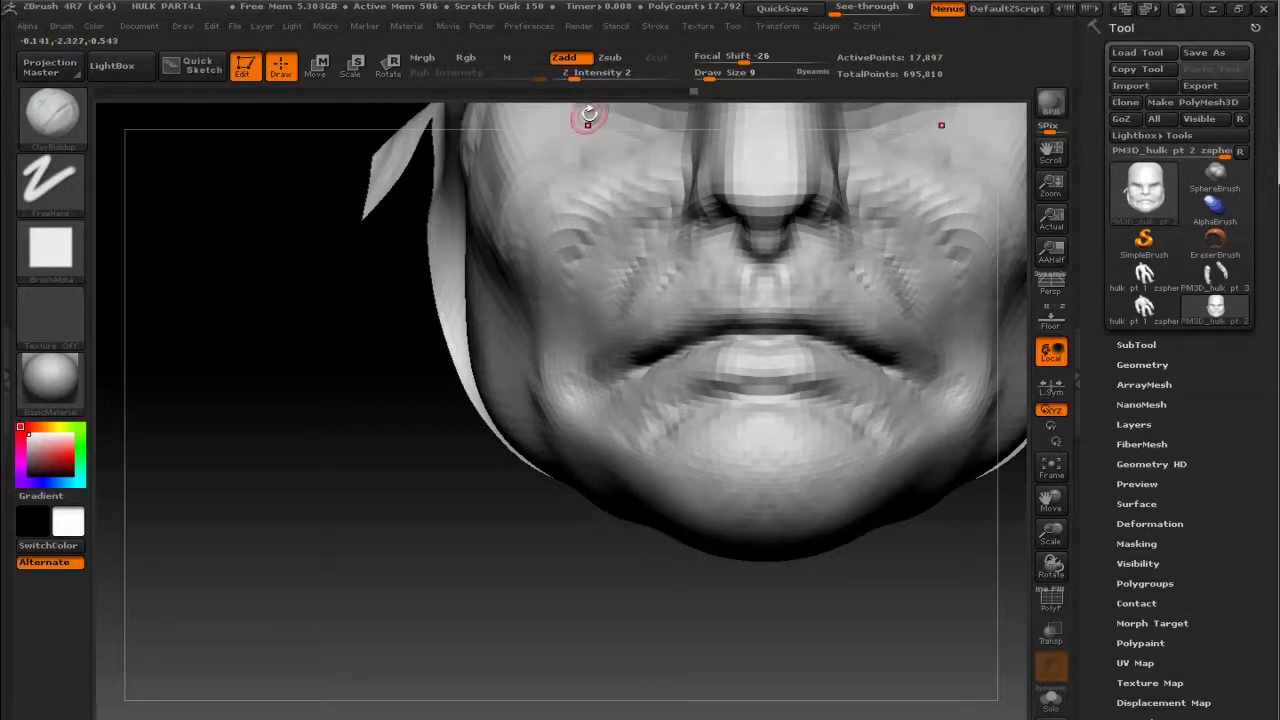
{"action": "left_click_drag", "start_coordinate": [566, 77], "coordinate": [578, 77]}
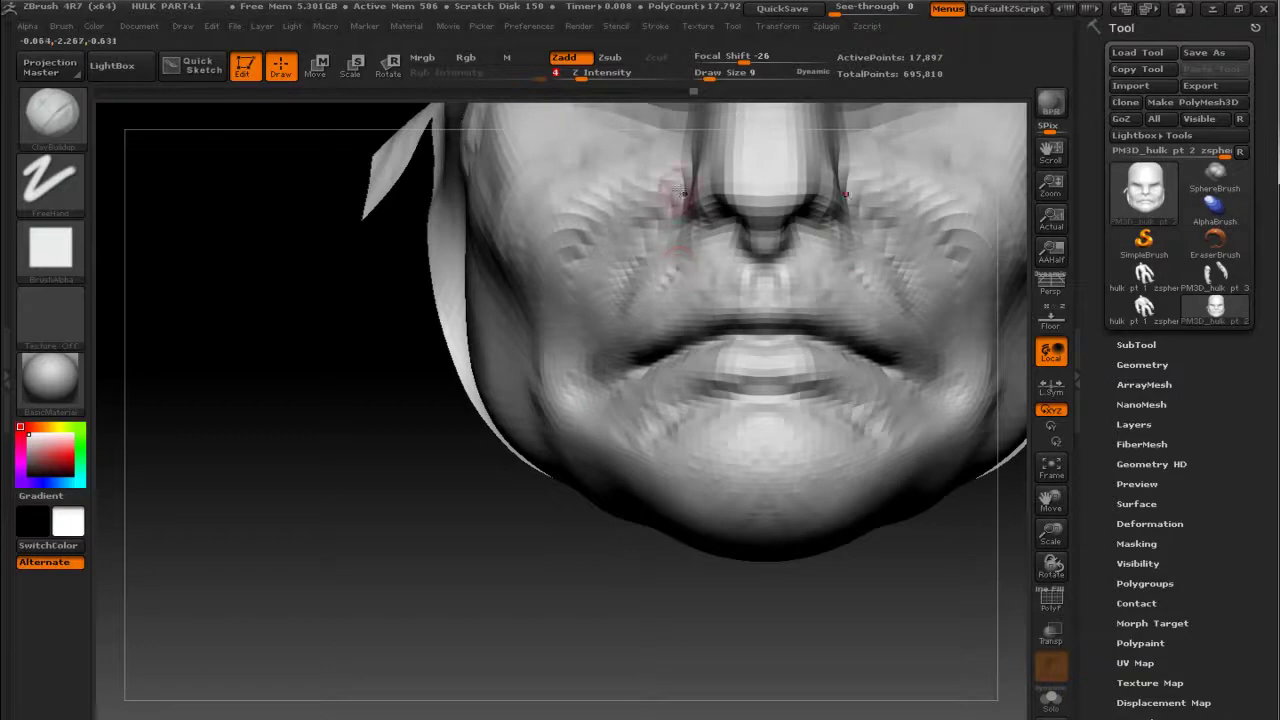
{"action": "mouse_move", "coordinate": [846, 514]}
{"action": "left_mouse_down"}
{"action": "mouse_move", "coordinate": [934, 626]}
{"action": "mouse_move", "coordinate": [931, 562]}
{"action": "mouse_move", "coordinate": [894, 518]}
{"action": "left_mouse_up"}
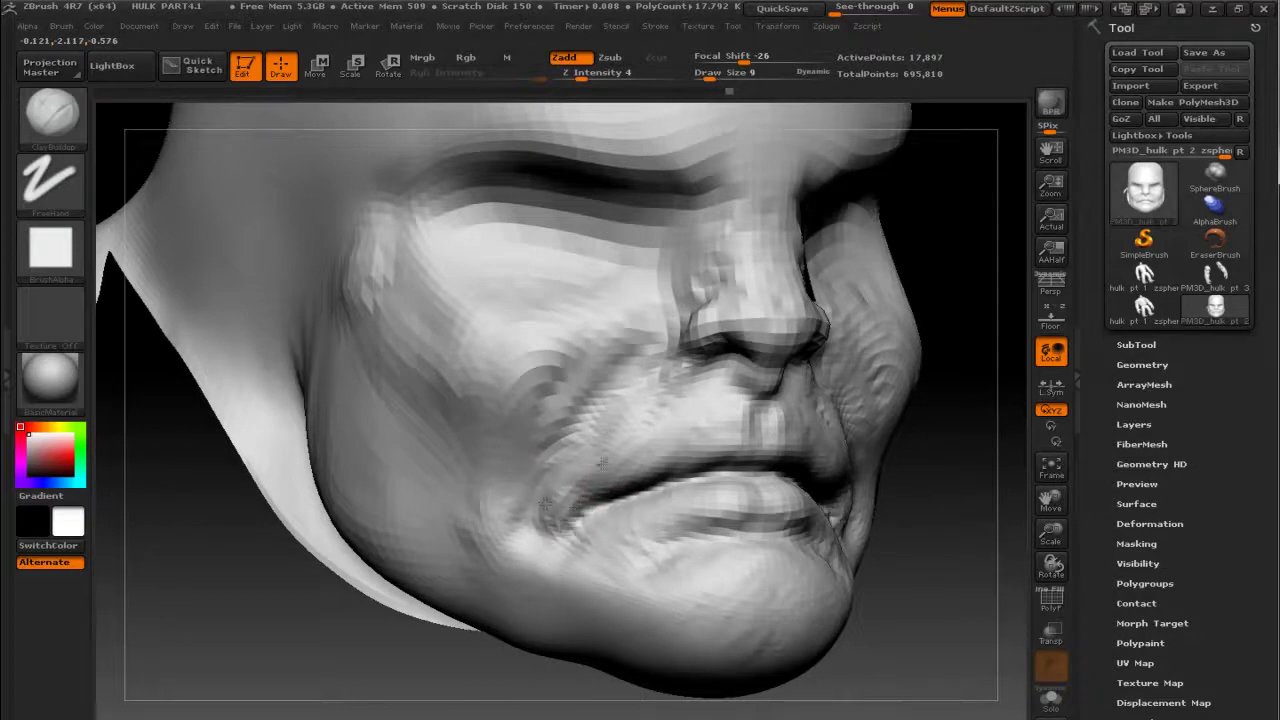
Step: Set focal shift to -15 and build up the chin with a mirrored ClayBuildup stroke
{"action": "left_click_drag", "start_coordinate": [920, 574], "coordinate": [972, 583]}
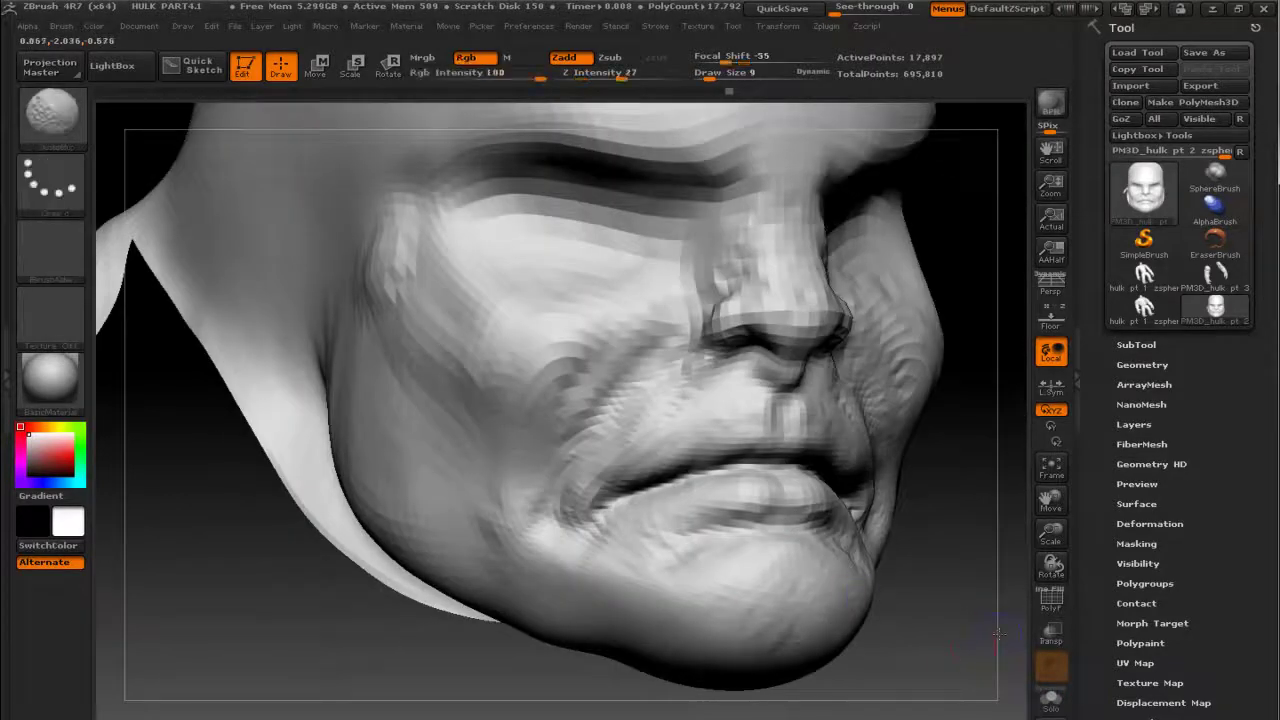
{"action": "left_click_drag", "start_coordinate": [943, 654], "coordinate": [806, 551]}
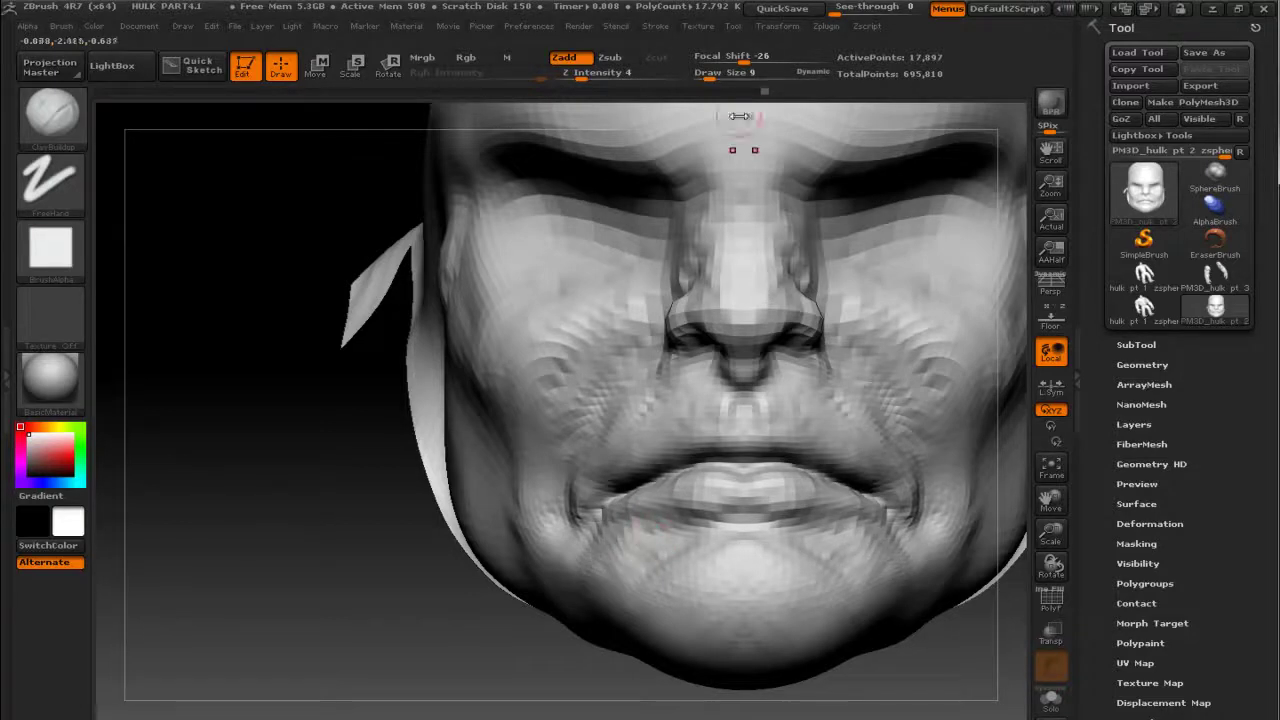
{"action": "mouse_move", "coordinate": [737, 57]}
{"action": "left_mouse_down"}
{"action": "mouse_move", "coordinate": [752, 57]}
{"action": "mouse_move", "coordinate": [710, 73]}
{"action": "left_mouse_up"}
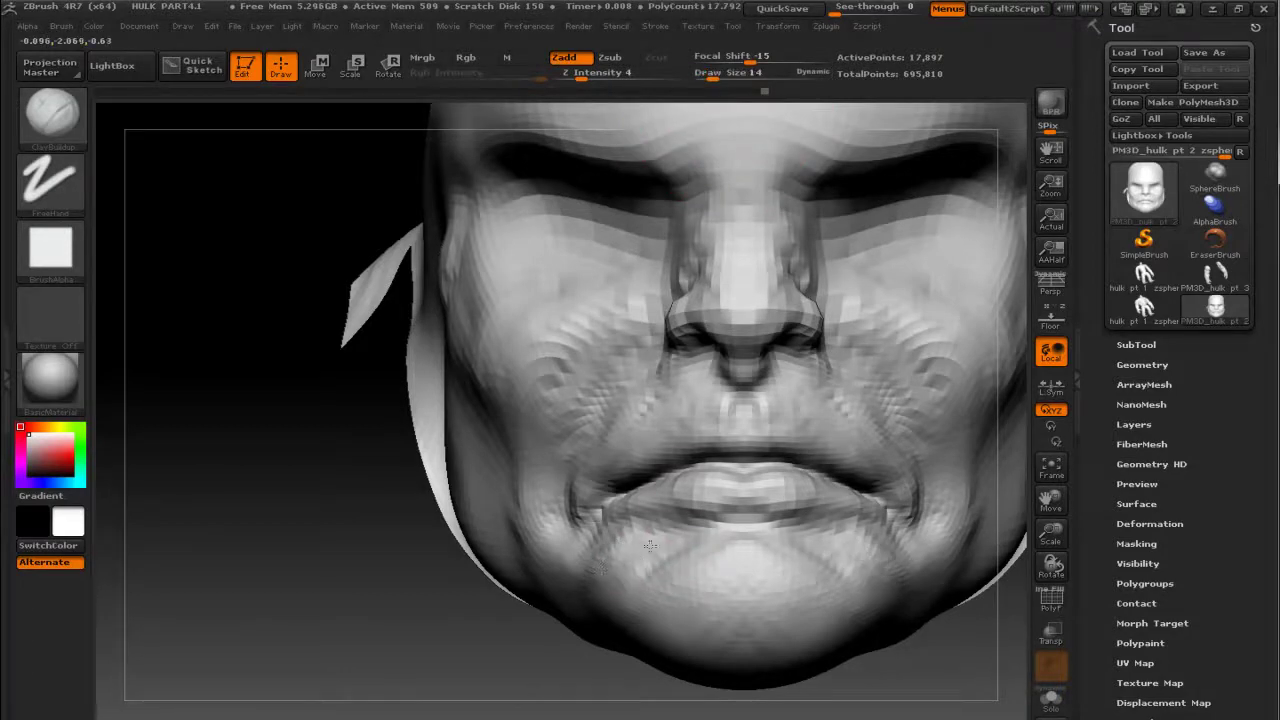
{"action": "left_click_drag", "start_coordinate": [582, 557], "coordinate": [574, 567]}
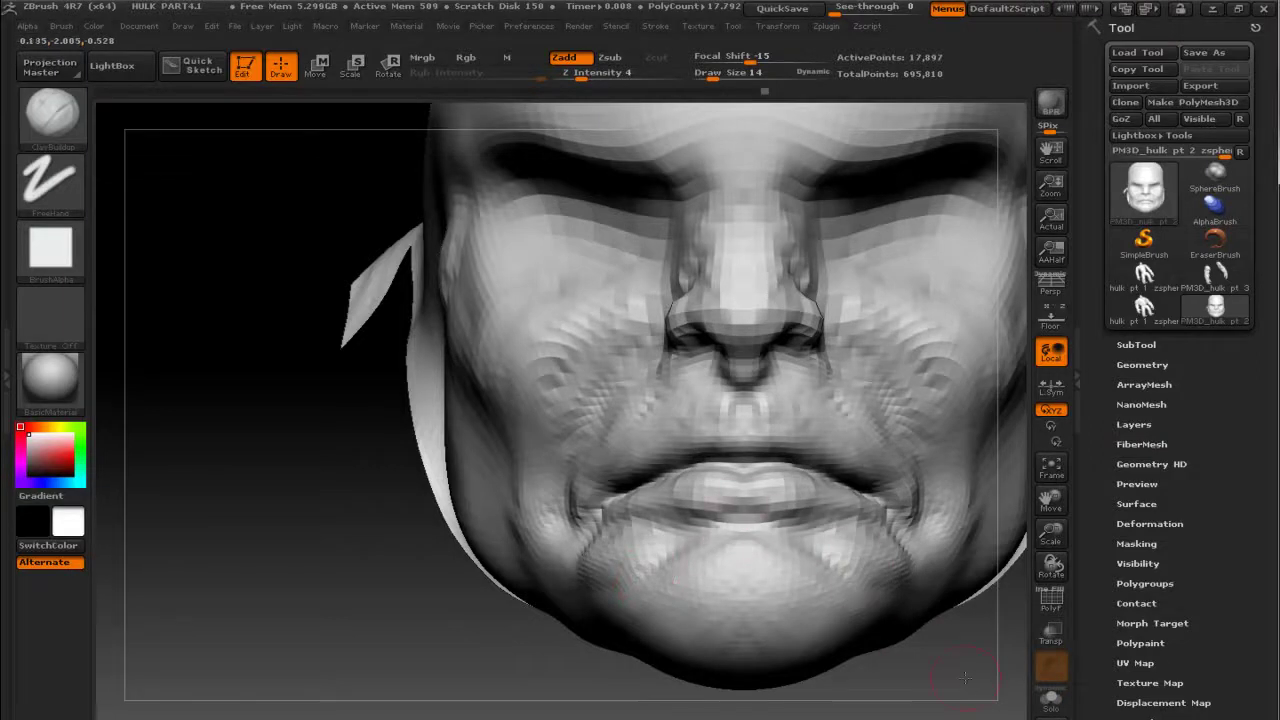
Step: Add clay detail down the chin and Shift-smooth away the chin bump, checking from the front
{"action": "left_click_drag", "start_coordinate": [970, 681], "coordinate": [929, 674]}
{"action": "left_click_drag", "start_coordinate": [872, 562], "coordinate": [874, 600]}
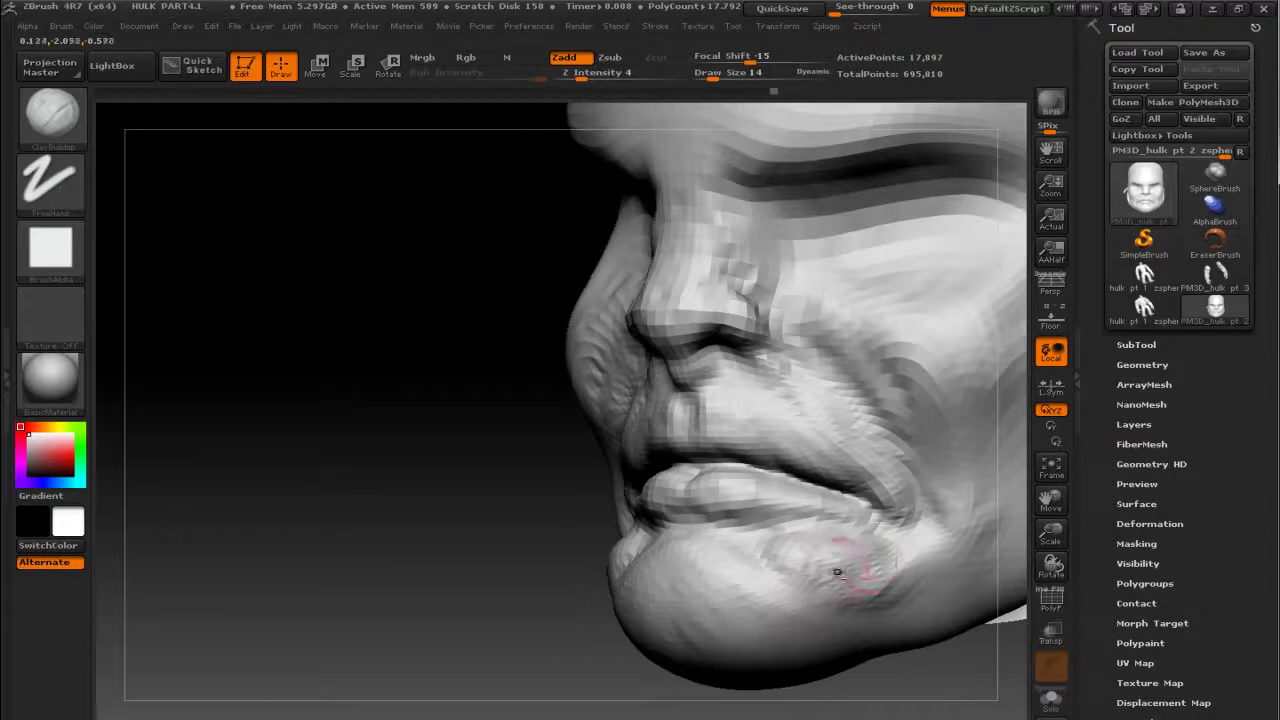
{"action": "key", "text": "shift"}
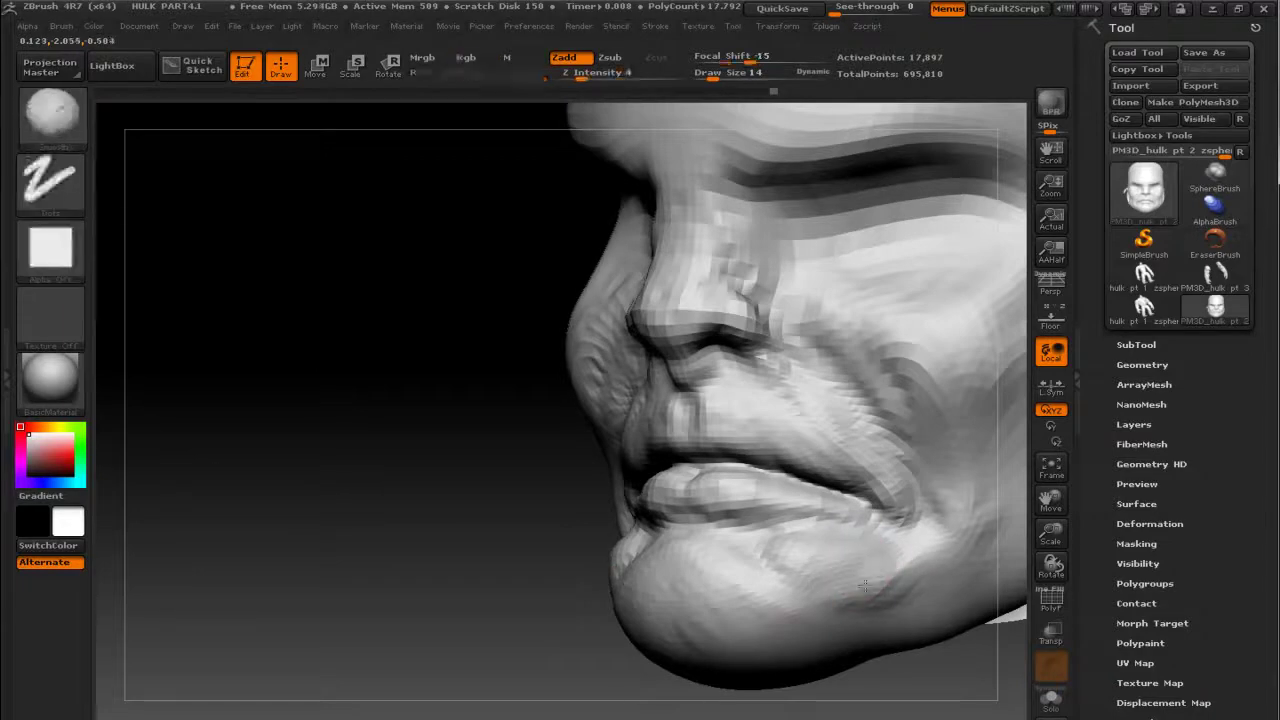
{"action": "left_click_drag", "start_coordinate": [828, 537], "coordinate": [781, 551], "text": "shift"}
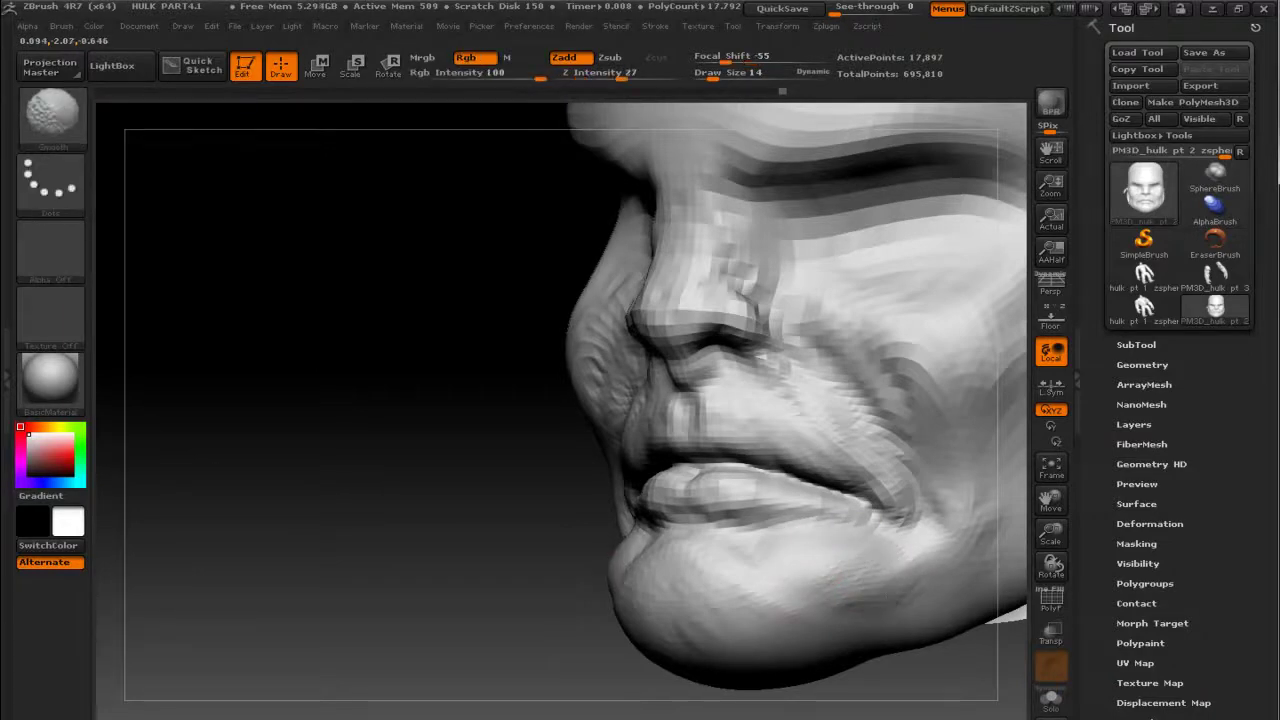
{"action": "left_click_drag", "start_coordinate": [537, 571], "coordinate": [588, 555], "text": "shift"}
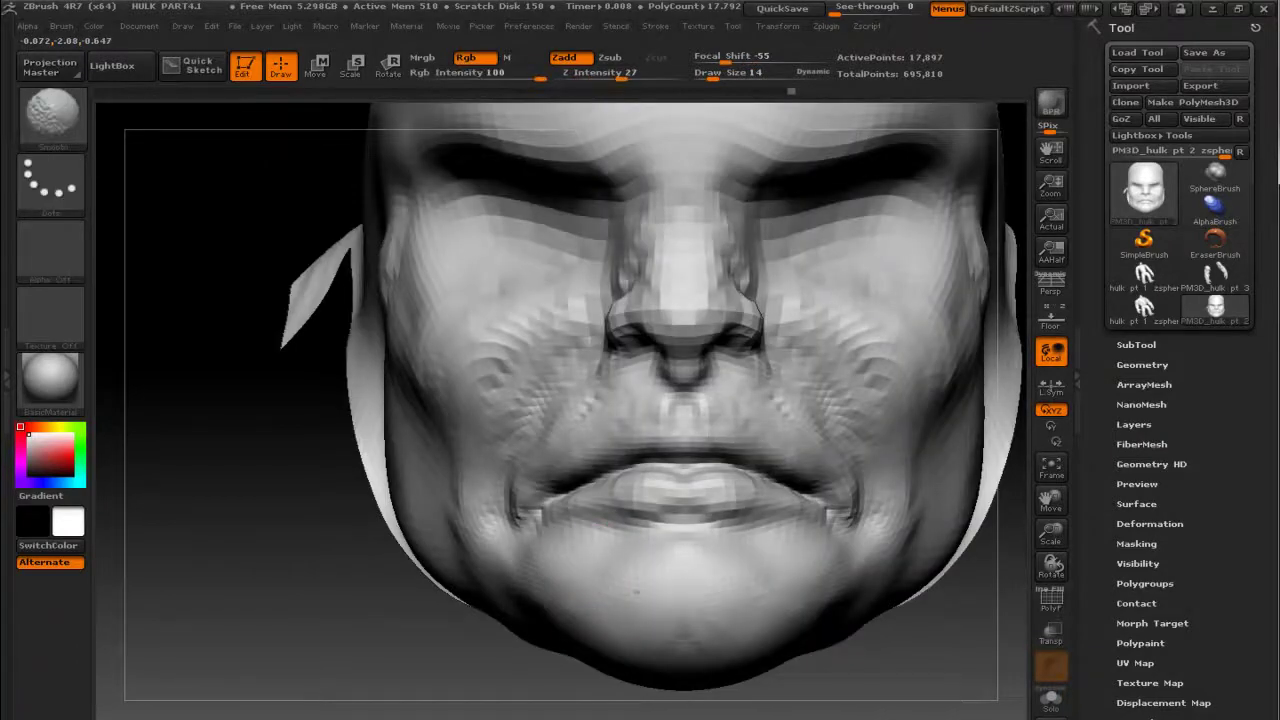
{"action": "key", "text": "shift"}
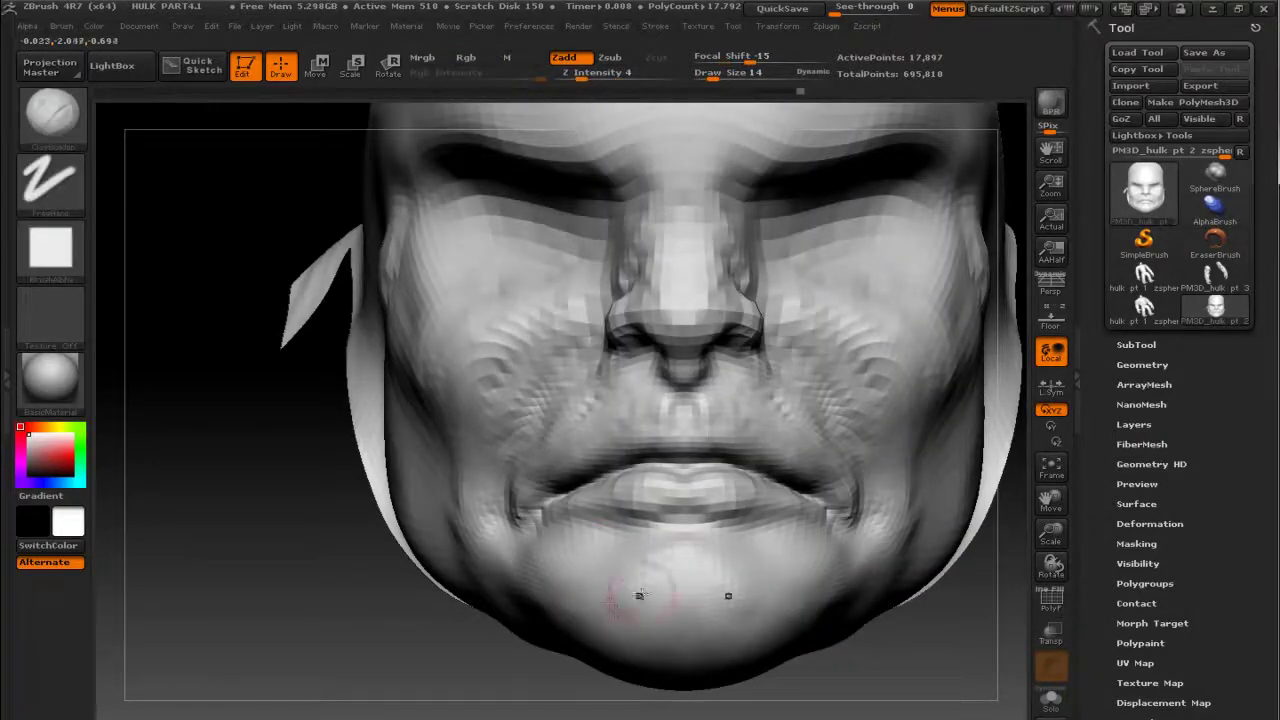
{"action": "key", "text": "shift"}
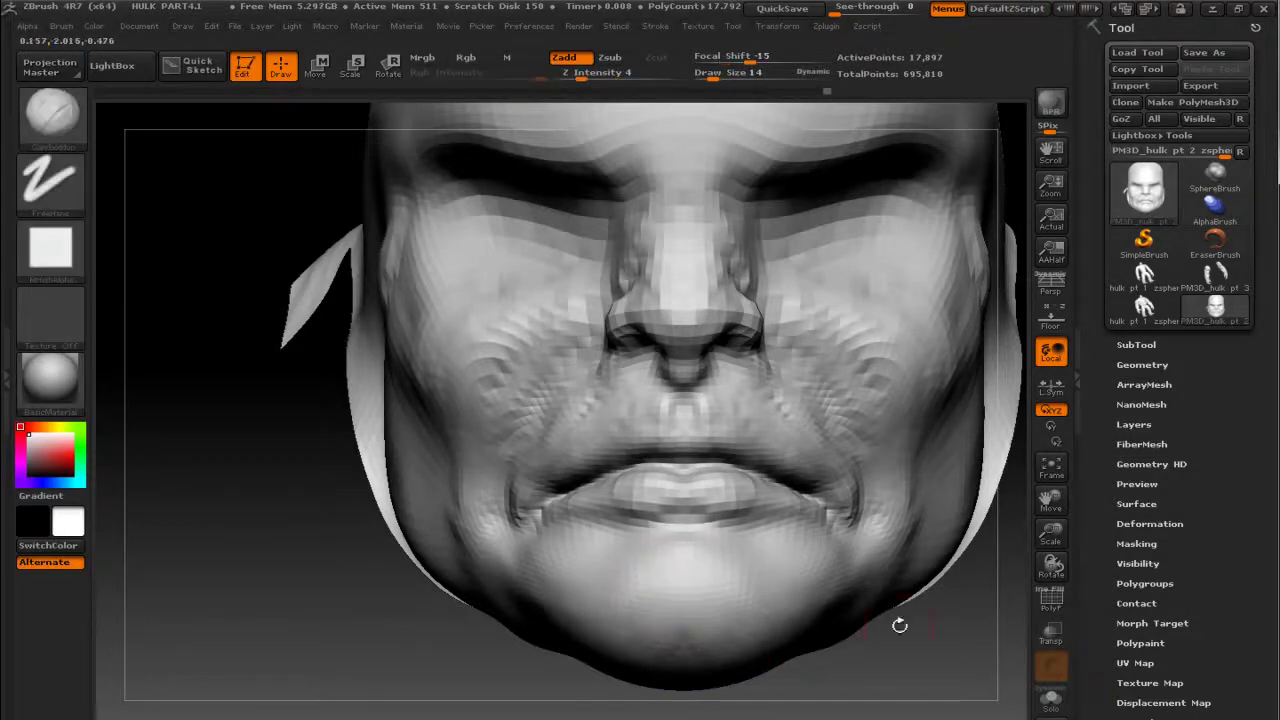
{"action": "left_click_drag", "start_coordinate": [728, 680], "coordinate": [943, 609]}
Step: Build up the cheeks beside the nose and the upper lip, softening both cheeks at brush size 28
{"action": "left_click_drag", "start_coordinate": [584, 399], "coordinate": [530, 394]}
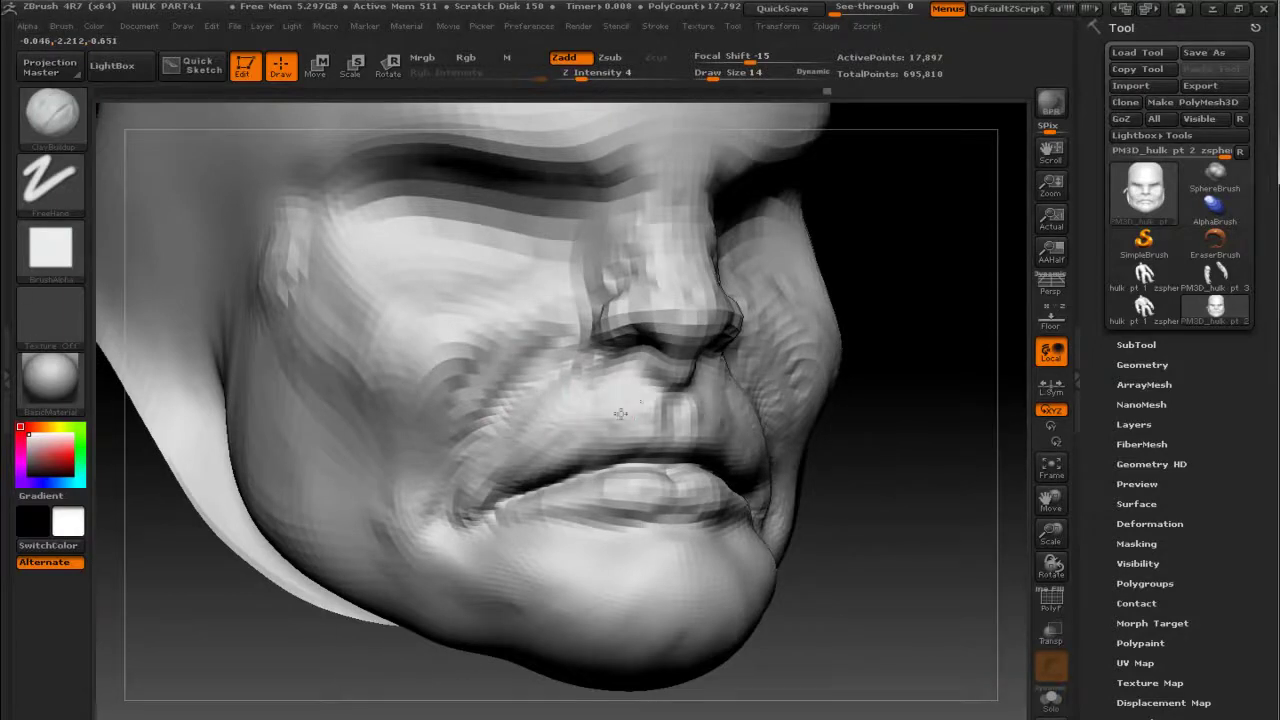
{"action": "left_click_drag", "start_coordinate": [614, 452], "coordinate": [561, 458]}
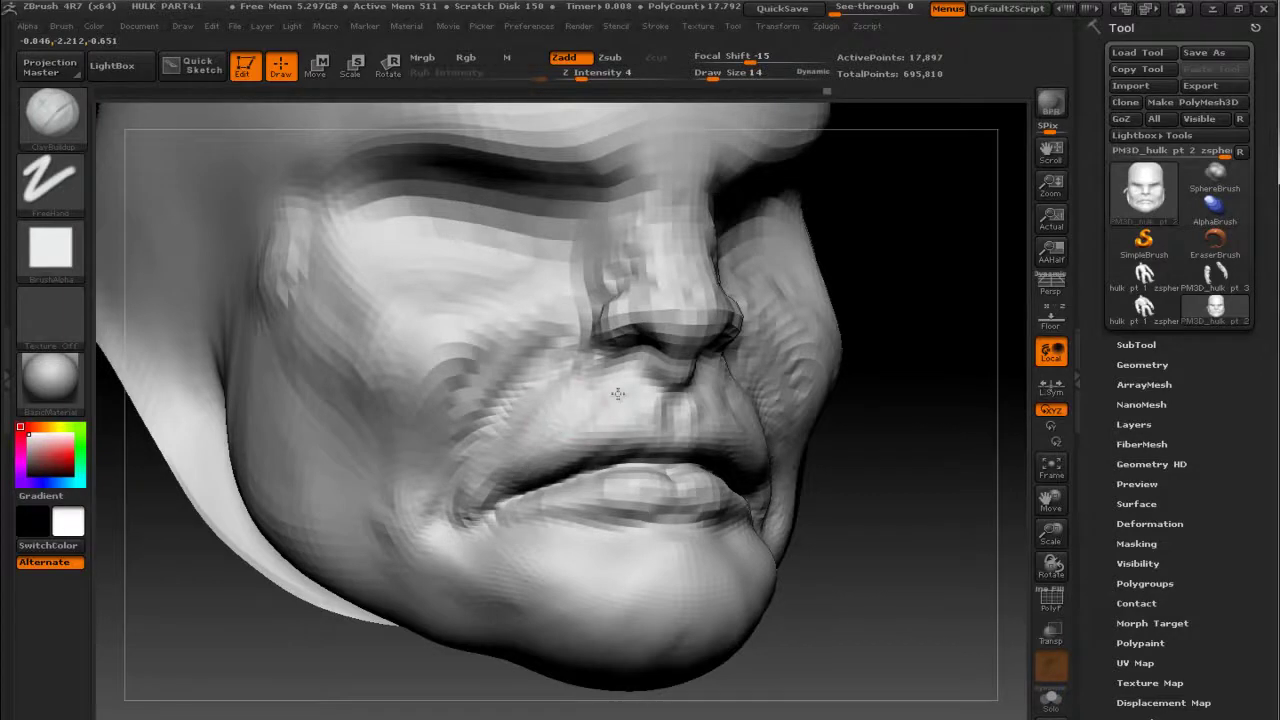
{"action": "key", "text": "b"}
{"action": "key", "text": "s"}
{"action": "key", "text": "t"}
{"action": "left_click_drag", "start_coordinate": [575, 365], "coordinate": [529, 334], "text": "shift"}
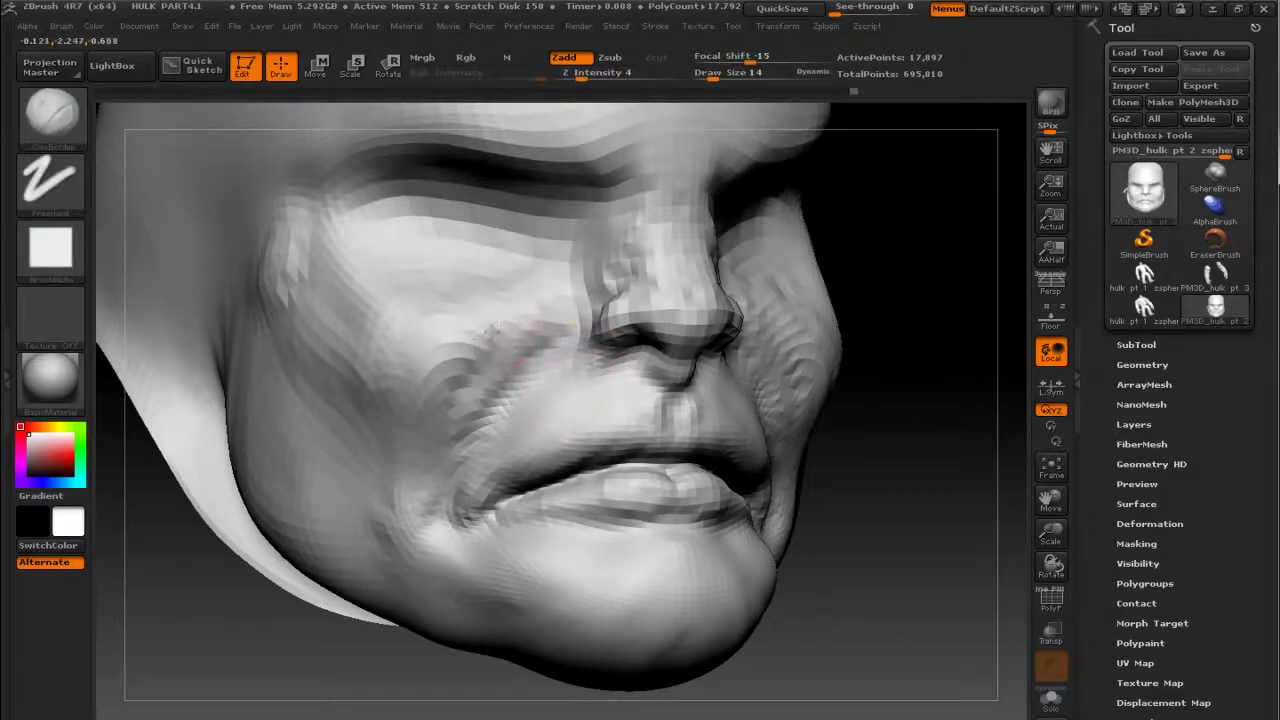
{"action": "key", "text": "bracketright"}
{"action": "mouse_move", "coordinate": [357, 251]}
{"action": "left_mouse_down", "text": "shift"}
{"action": "mouse_move", "coordinate": [420, 303]}
{"action": "mouse_move", "coordinate": [564, 258]}
{"action": "left_mouse_up", "text": "shift"}
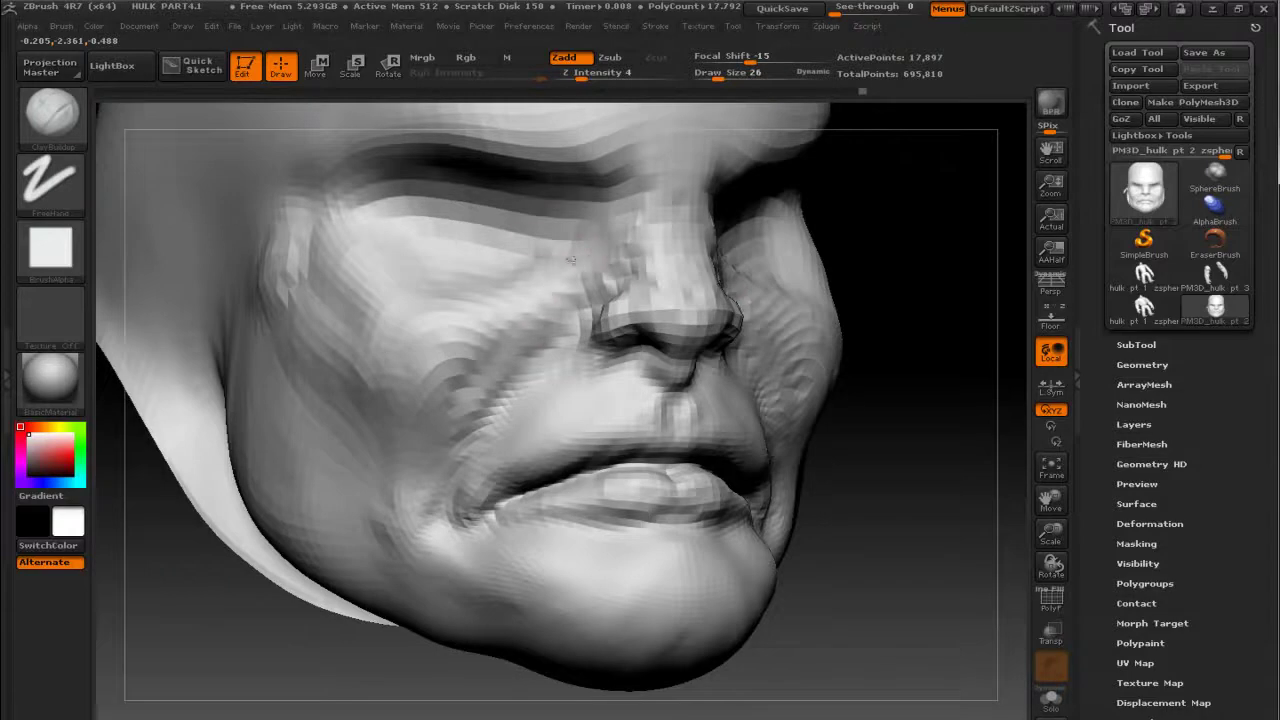
{"action": "key", "text": "bracketleft"}
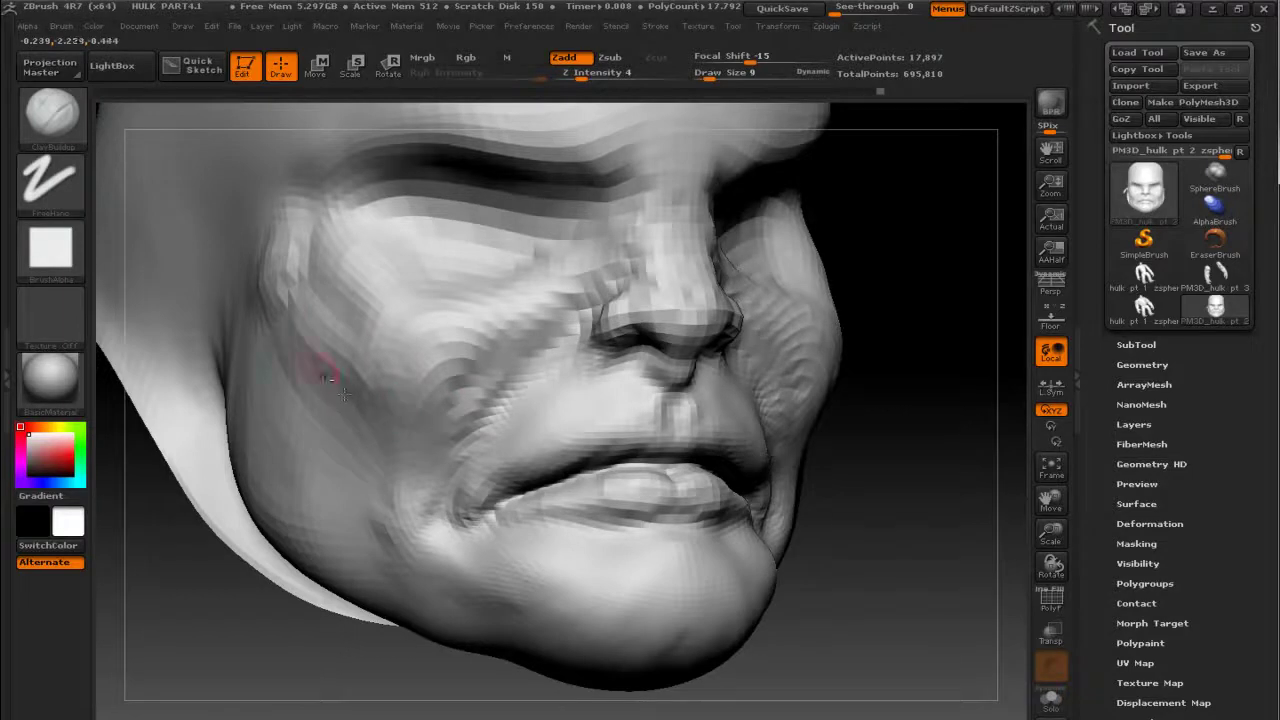
Step: Carve a jagged ridge under the eye at size 9, extending it toward the ear
{"action": "mouse_move", "coordinate": [860, 600]}
{"action": "left_mouse_down"}
{"action": "mouse_move", "coordinate": [957, 531]}
{"action": "mouse_move", "coordinate": [729, 463]}
{"action": "left_mouse_up"}
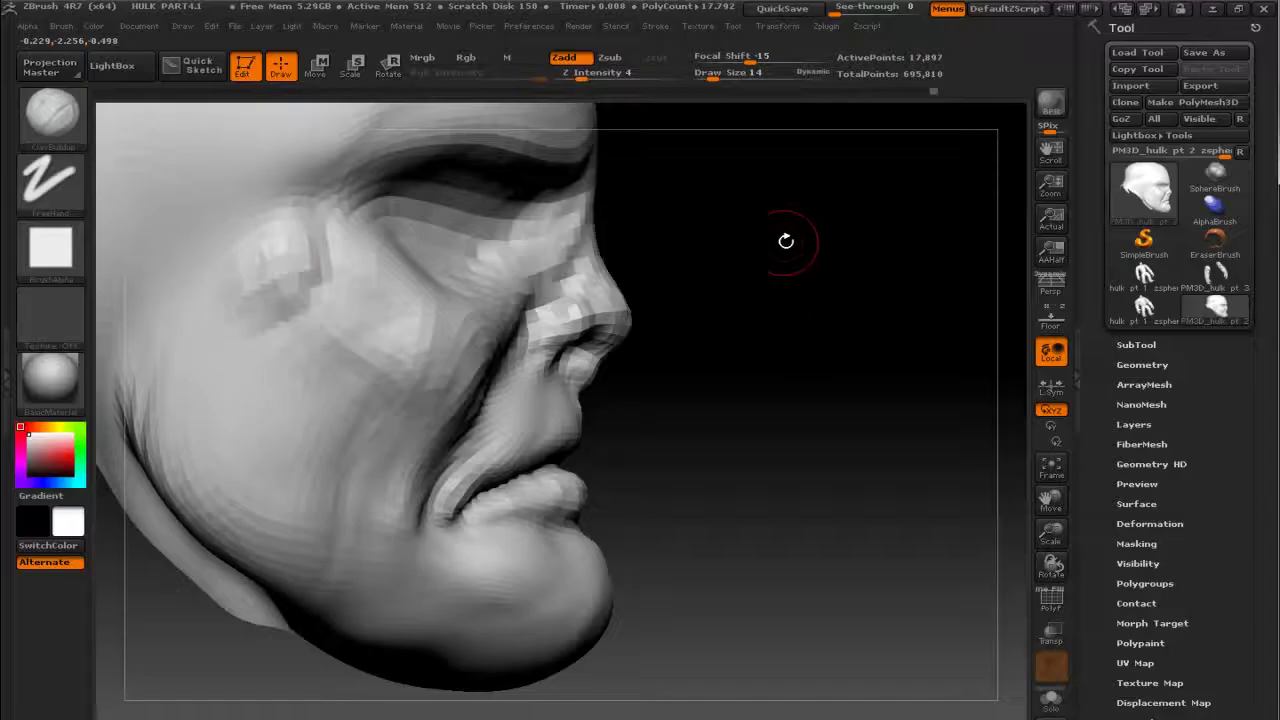
{"action": "mouse_move", "coordinate": [917, 389]}
{"action": "left_mouse_down"}
{"action": "mouse_move", "coordinate": [833, 390]}
{"action": "mouse_move", "coordinate": [541, 247]}
{"action": "left_mouse_up"}
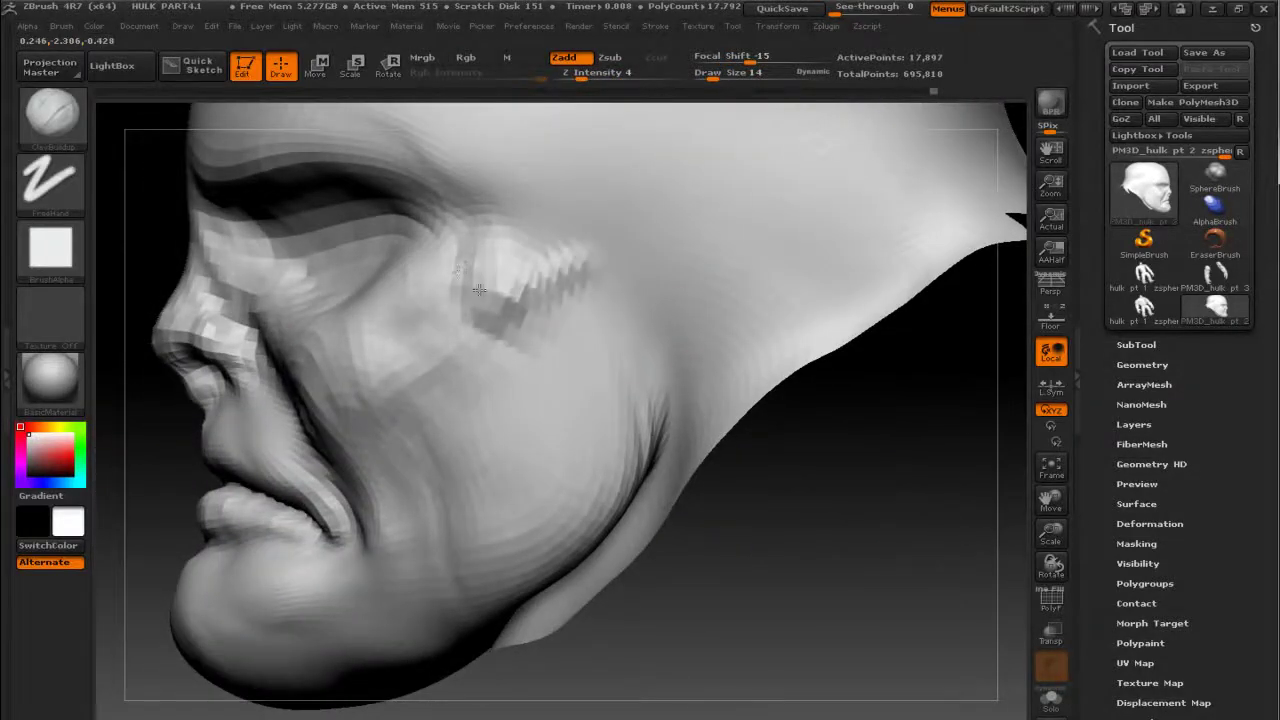
{"action": "left_click_drag", "start_coordinate": [490, 325], "coordinate": [566, 280]}
{"action": "left_click_drag", "start_coordinate": [548, 330], "coordinate": [605, 280]}
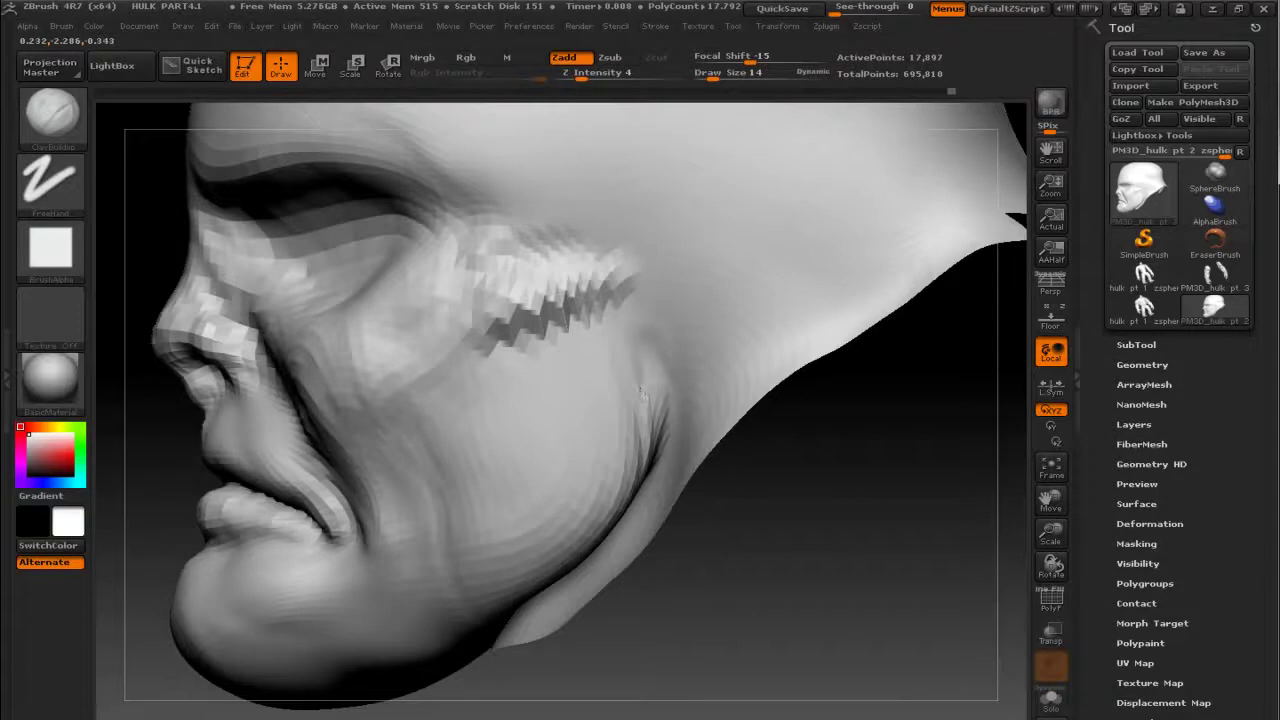
Step: Stroke the cheek-jaw crease upward toward the temple with ClayBuildup
{"action": "left_click_drag", "start_coordinate": [642, 392], "coordinate": [632, 310]}
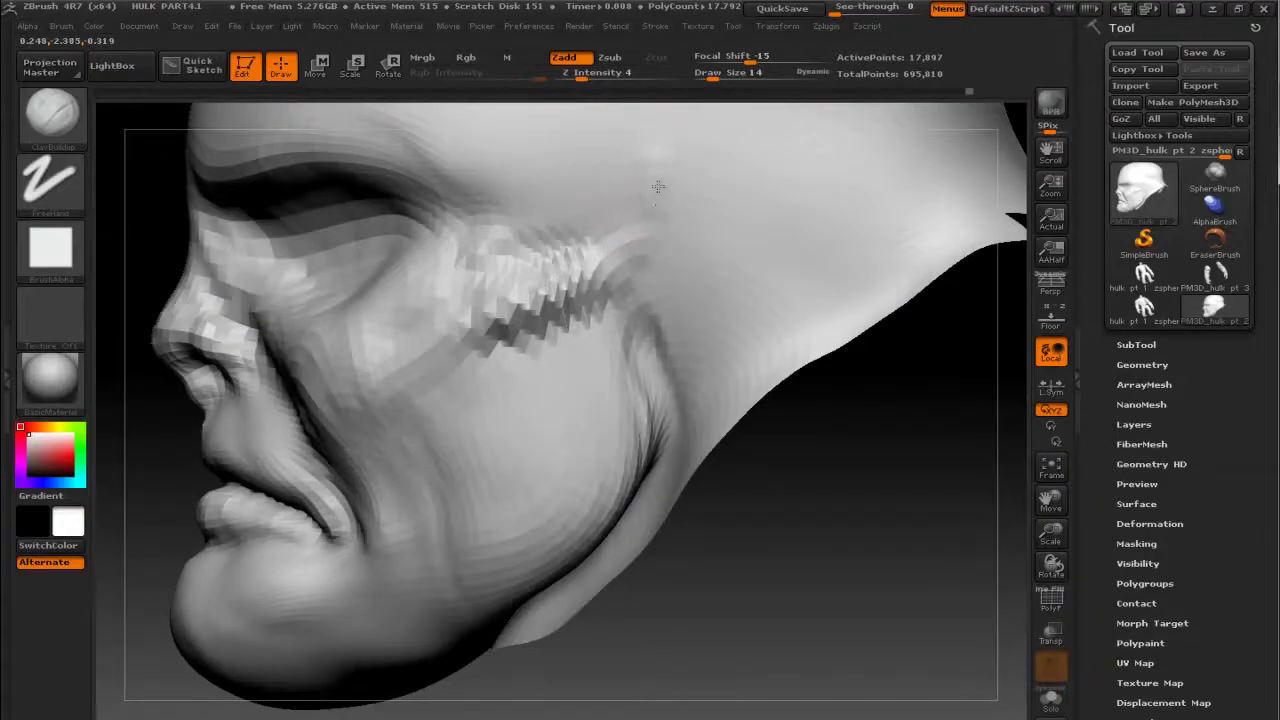
Step: Paint a dark patch over the temple behind the eye to mark the temporal muscle
{"action": "left_click_drag", "start_coordinate": [714, 271], "coordinate": [634, 371], "text": "alt"}
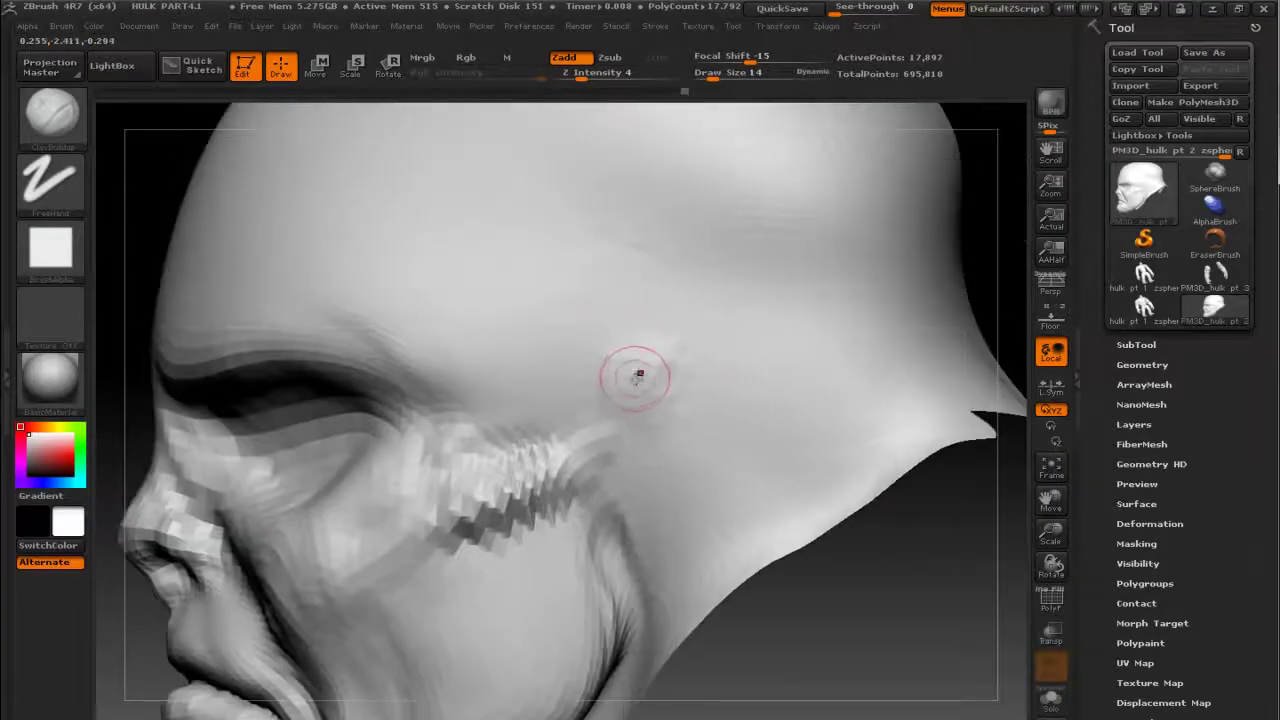
{"action": "left_click_drag", "start_coordinate": [643, 400], "coordinate": [650, 450]}
{"action": "left_click_drag", "start_coordinate": [600, 400], "coordinate": [672, 490]}
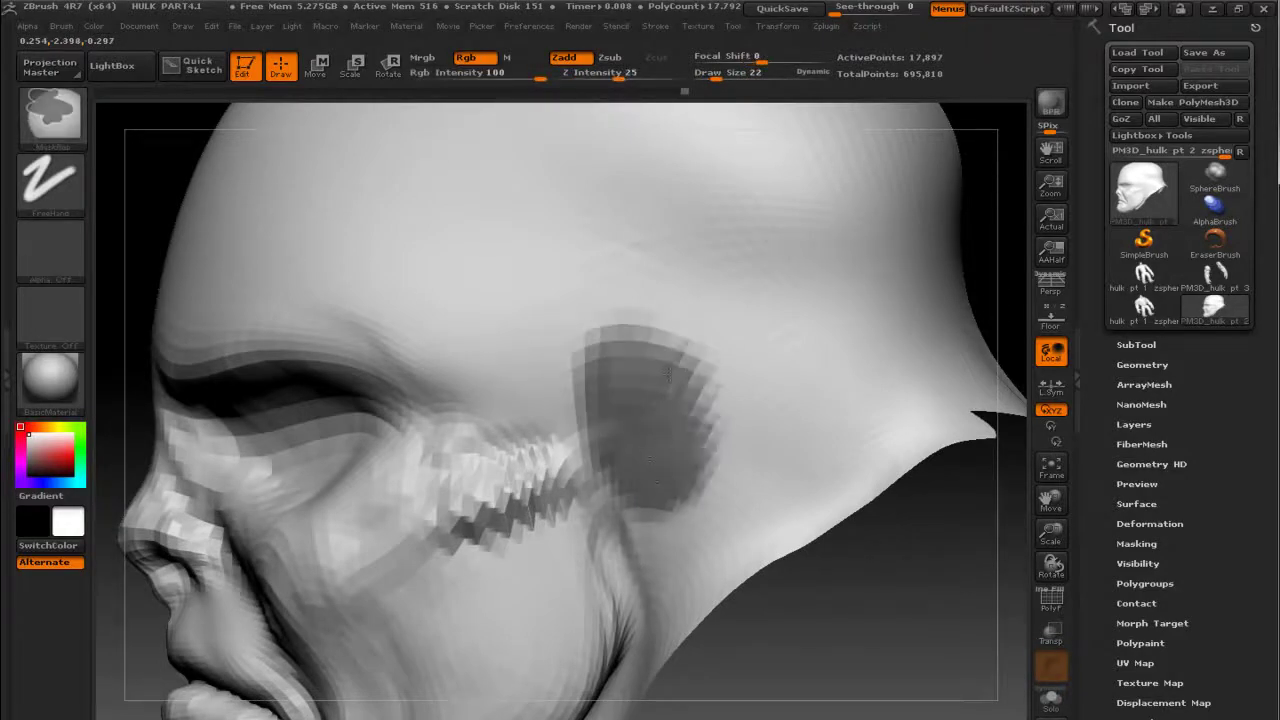
{"action": "mouse_move", "coordinate": [633, 381]}
{"action": "left_mouse_down"}
{"action": "mouse_move", "coordinate": [700, 500]}
{"action": "mouse_move", "coordinate": [745, 410]}
{"action": "left_mouse_up"}
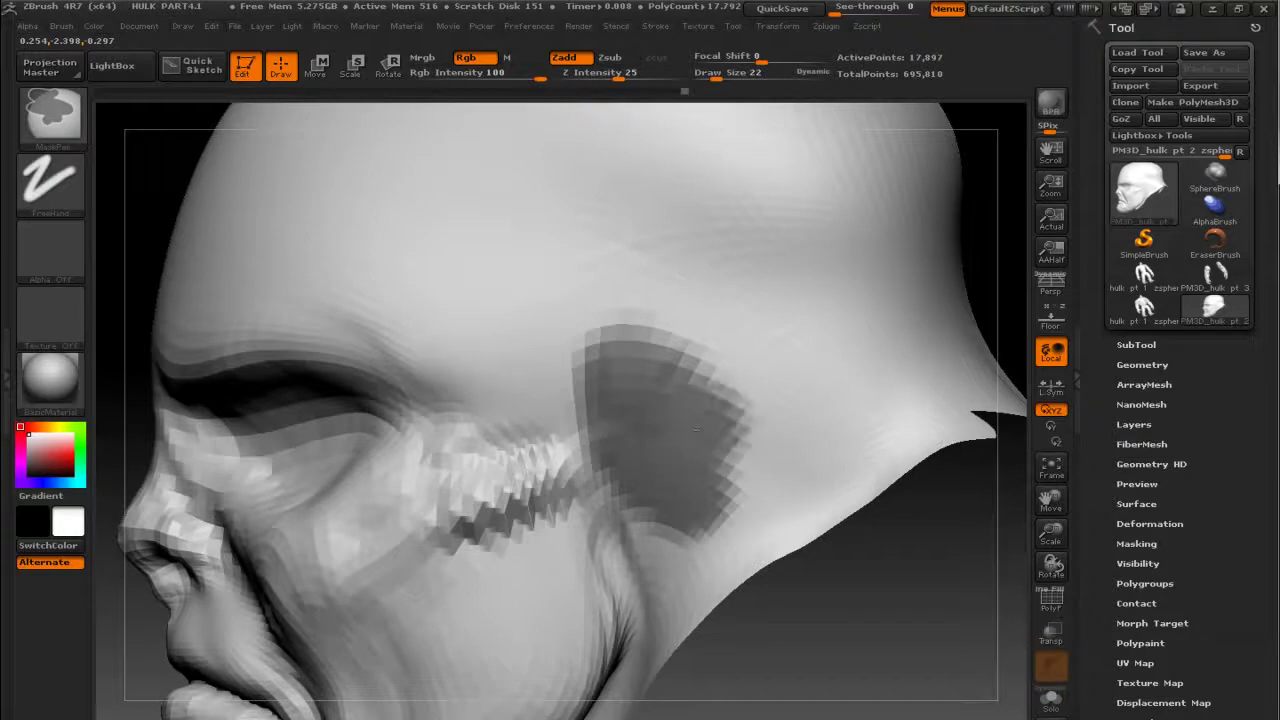
{"action": "left_click_drag", "start_coordinate": [680, 500], "coordinate": [620, 550]}
Step: Frame the whole head from the front and return from the muscle reference slide
{"action": "mouse_move", "coordinate": [895, 615]}
{"action": "left_mouse_down"}
{"action": "mouse_move", "coordinate": [920, 577]}
{"action": "mouse_move", "coordinate": [900, 600]}
{"action": "mouse_move", "coordinate": [906, 578]}
{"action": "left_mouse_up"}
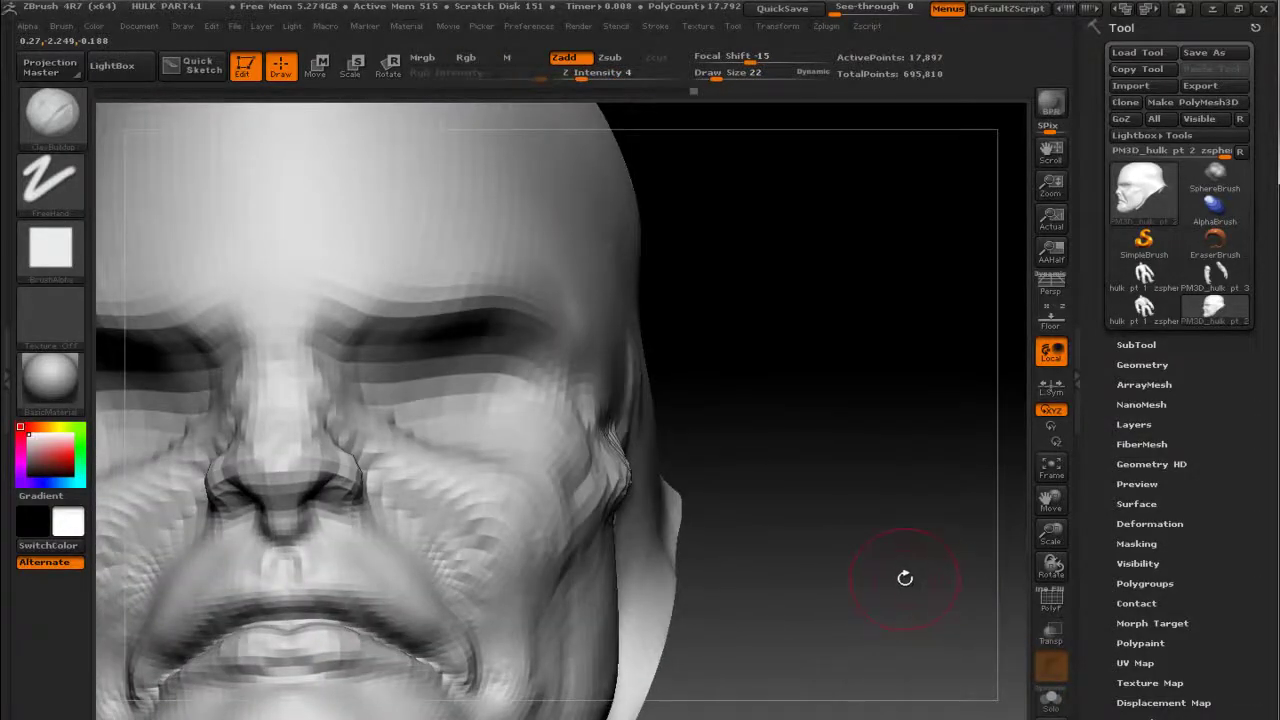
{"action": "key", "text": "f"}
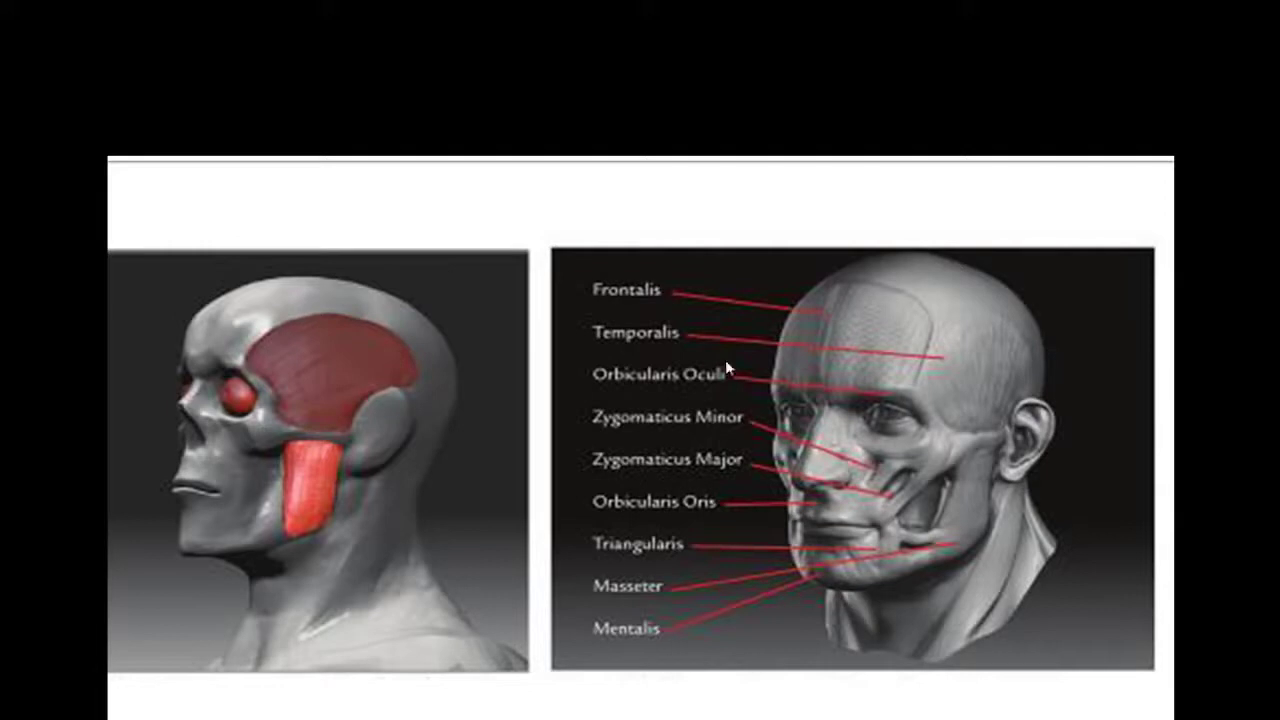
{"action": "key", "text": "alt+Tab"}
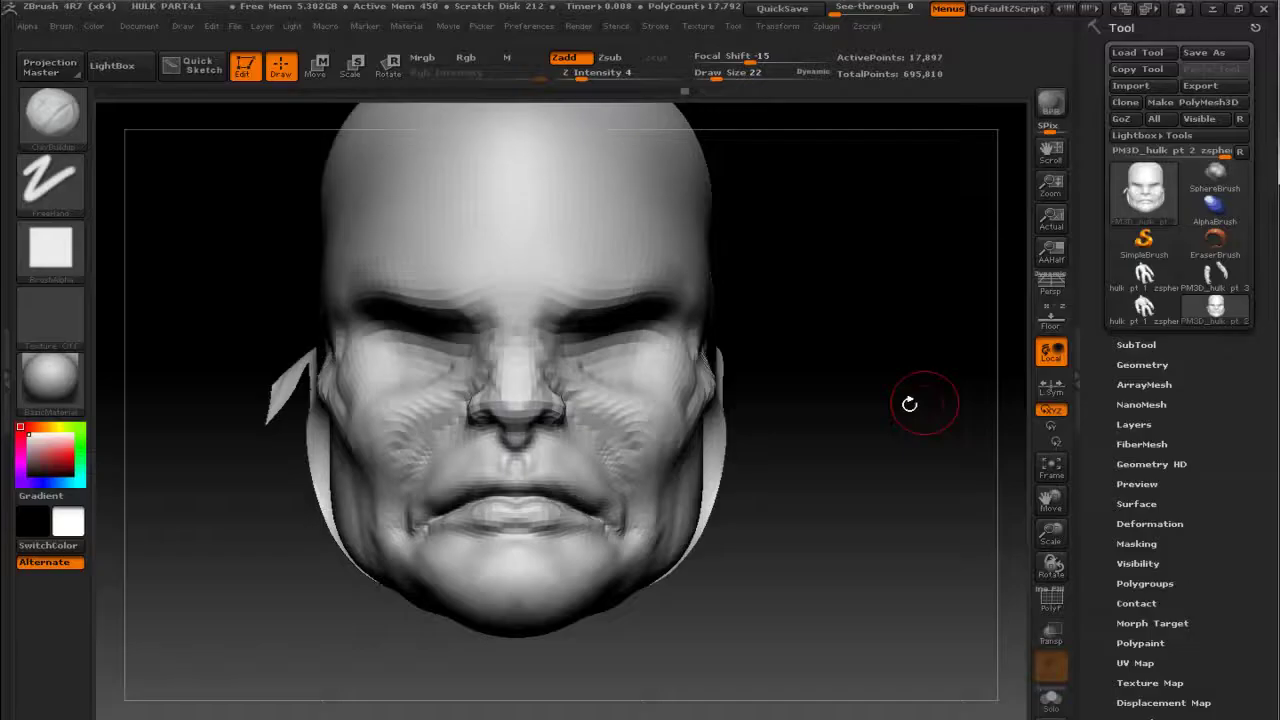
Step: Carve a first crease into the forehead, then reset to the ClayBuildup brush
{"action": "left_click_drag", "start_coordinate": [914, 434], "coordinate": [921, 641]}
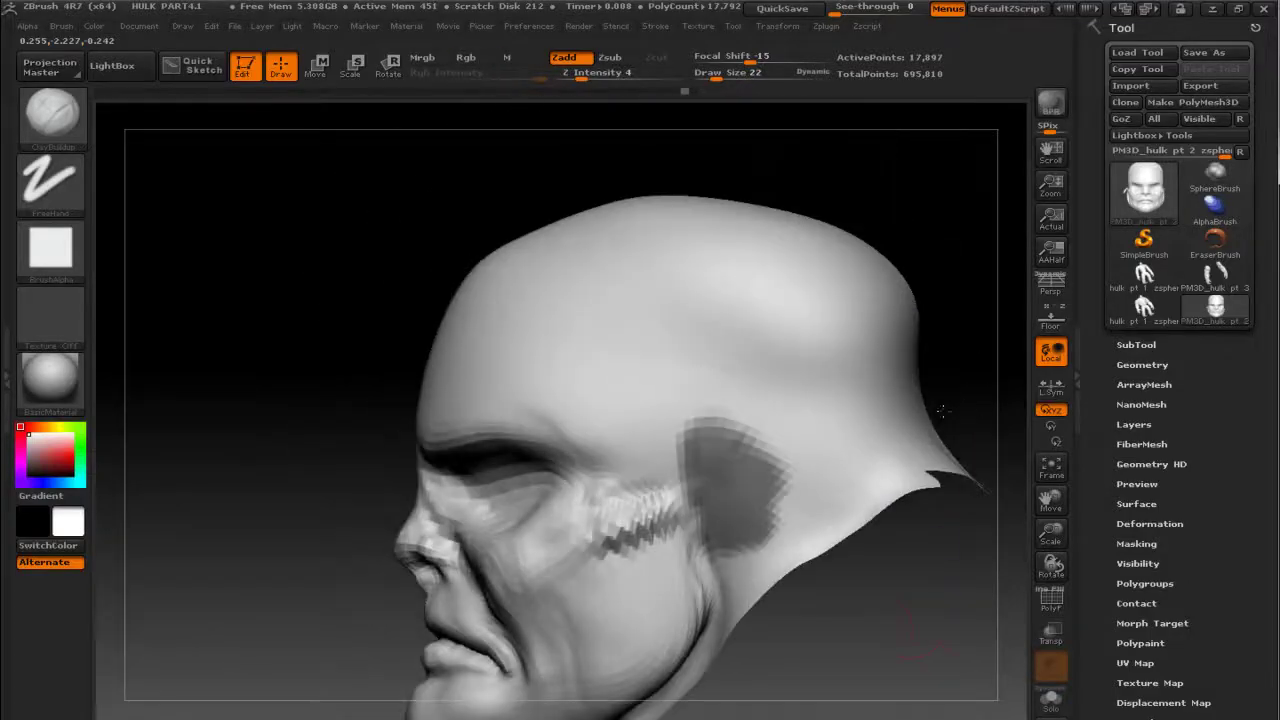
{"action": "mouse_move", "coordinate": [543, 363]}
{"action": "left_mouse_down"}
{"action": "mouse_move", "coordinate": [530, 318]}
{"action": "mouse_move", "coordinate": [490, 375]}
{"action": "left_mouse_up"}
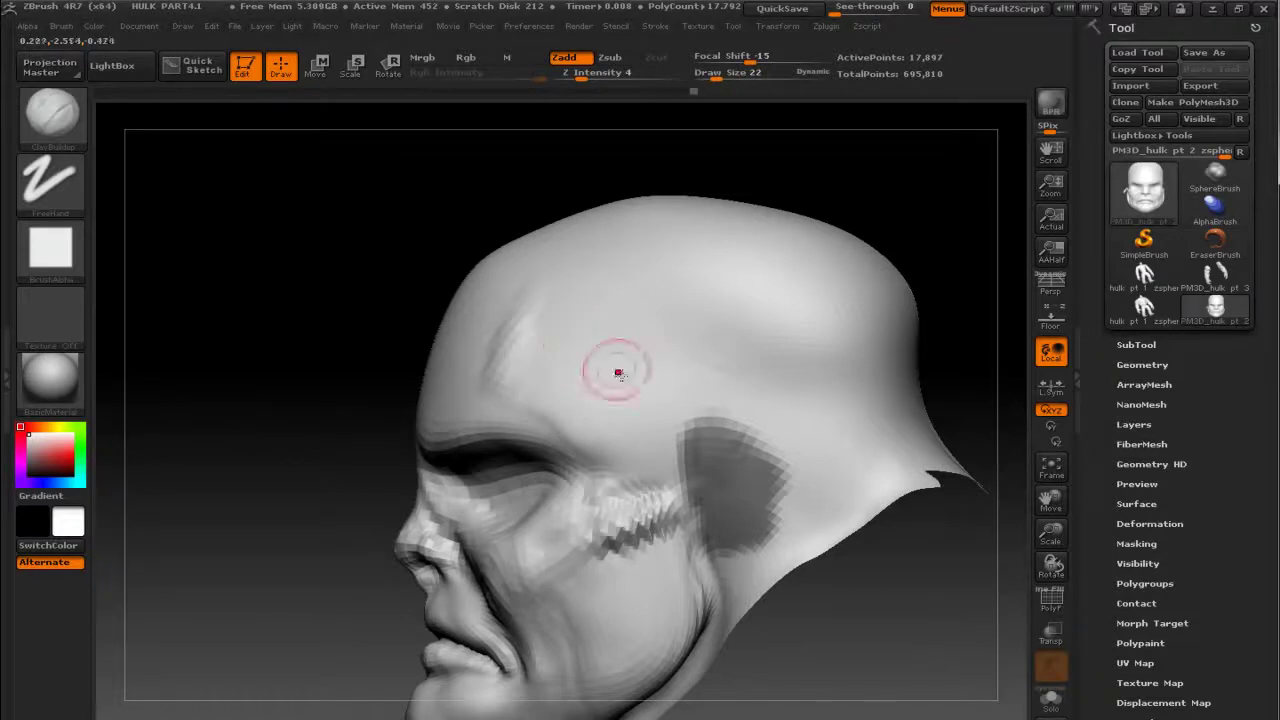
{"action": "mouse_move", "coordinate": [924, 410]}
{"action": "left_mouse_down", "text": "shift"}
{"action": "mouse_move", "coordinate": [978, 337]}
{"action": "mouse_move", "coordinate": [386, 274]}
{"action": "left_mouse_up", "text": "shift"}
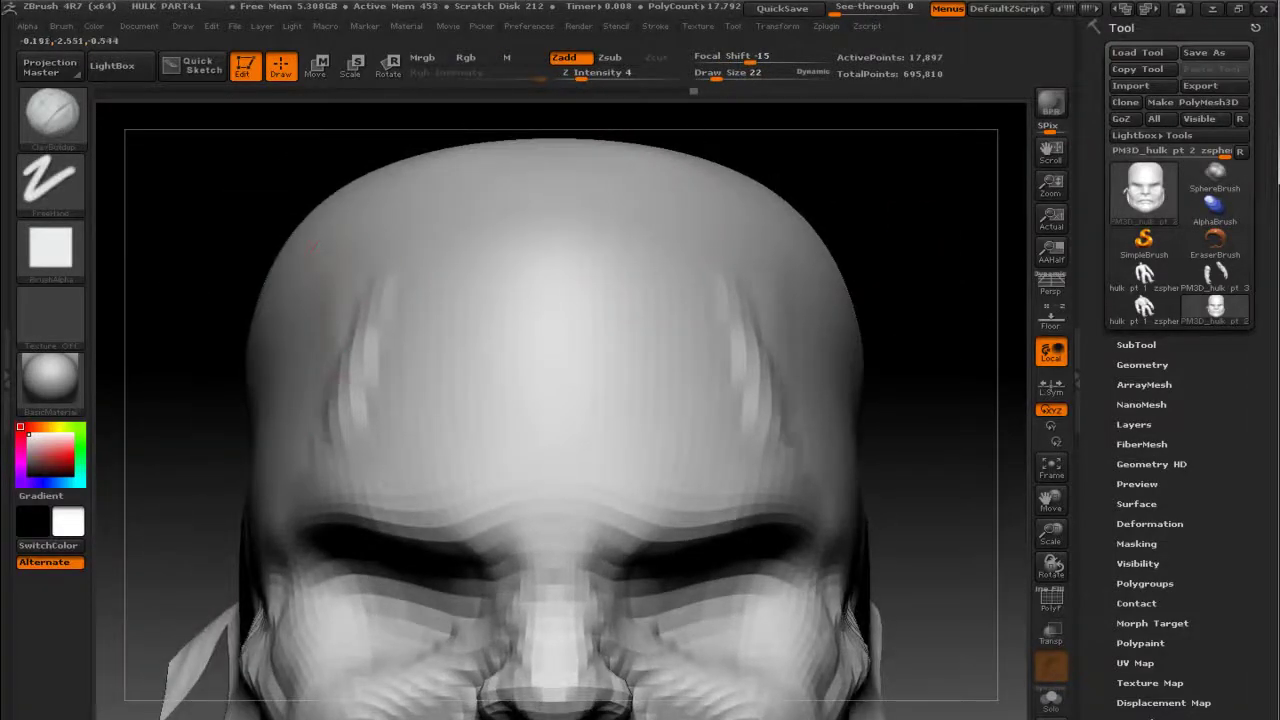
{"action": "key", "text": "1"}
{"action": "key", "text": "shift"}
{"action": "key", "text": "shift"}
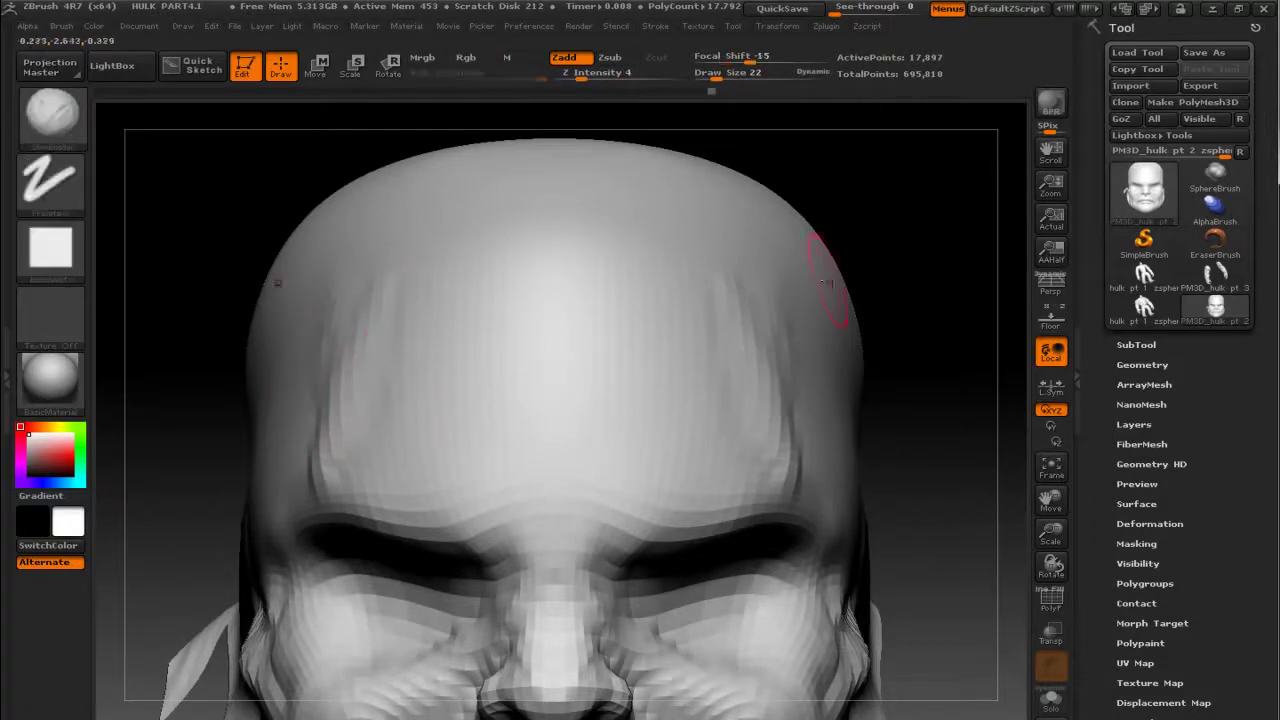
Step: At draw size 30, carve a mirrored groove across the forehead and check it in three-quarter profile
{"action": "mouse_move", "coordinate": [928, 266]}
{"action": "left_mouse_down"}
{"action": "mouse_move", "coordinate": [966, 170]}
{"action": "mouse_move", "coordinate": [729, 185]}
{"action": "left_mouse_up"}
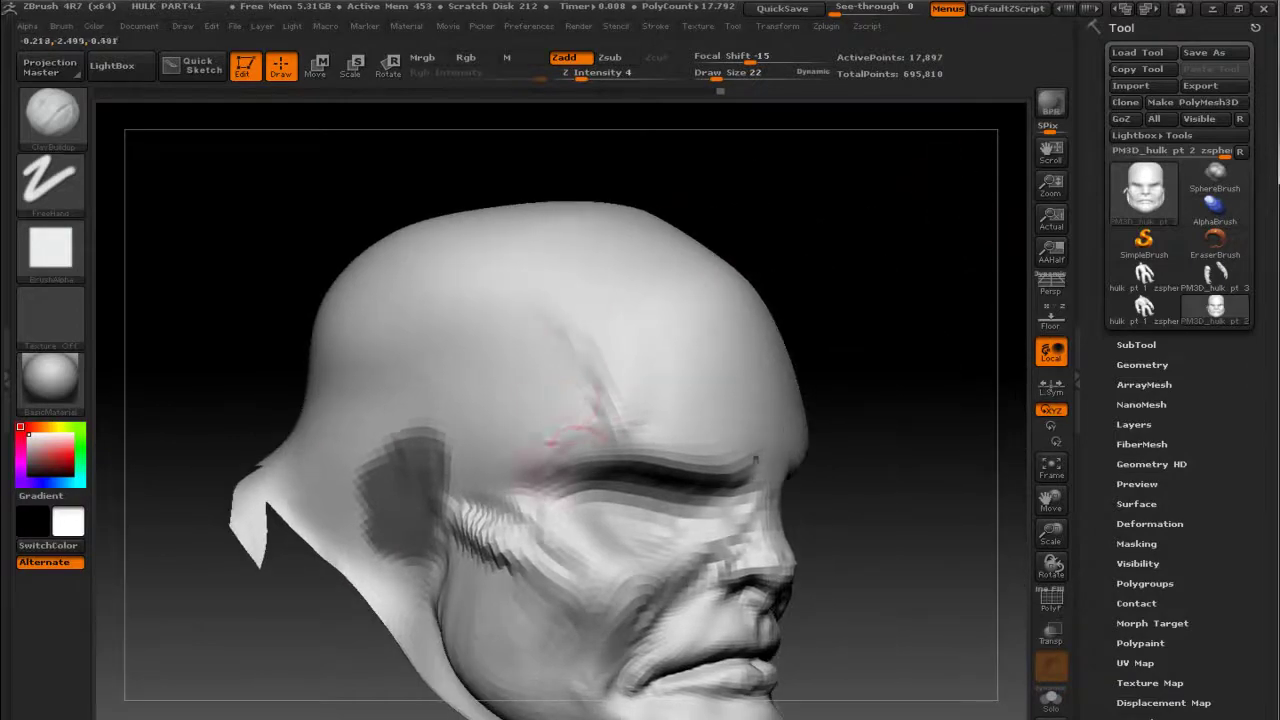
{"action": "left_click_drag", "start_coordinate": [980, 240], "coordinate": [880, 150]}
{"action": "left_click_drag", "start_coordinate": [960, 420], "coordinate": [910, 383], "text": "alt"}
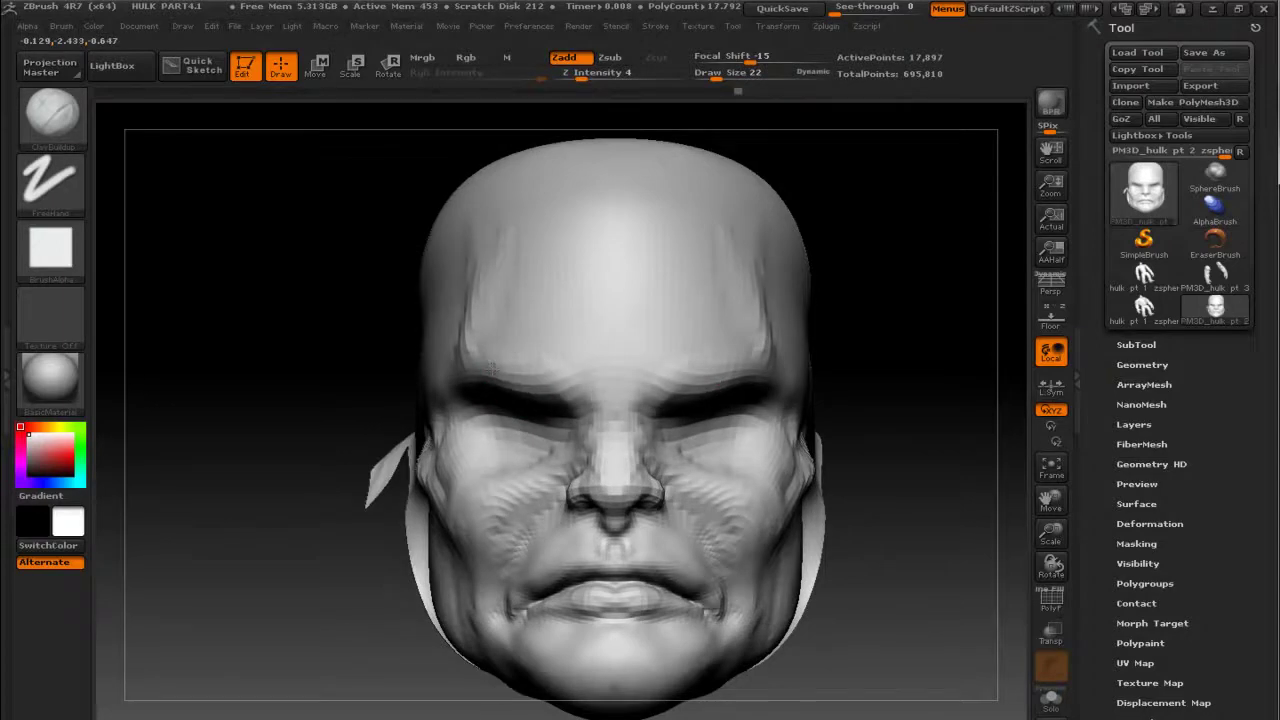
{"action": "left_click_drag", "start_coordinate": [611, 210], "coordinate": [586, 360], "text": "alt"}
{"action": "key", "text": "bracketright"}
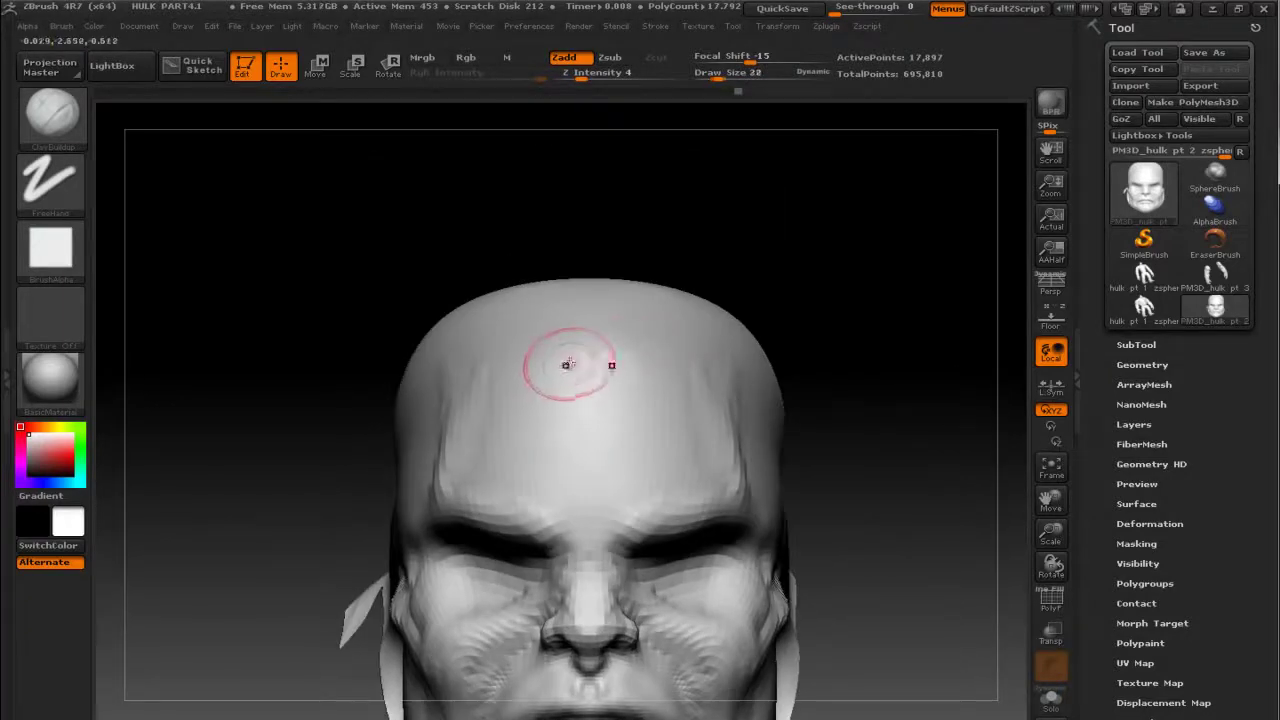
{"action": "left_click_drag", "start_coordinate": [527, 330], "coordinate": [512, 350]}
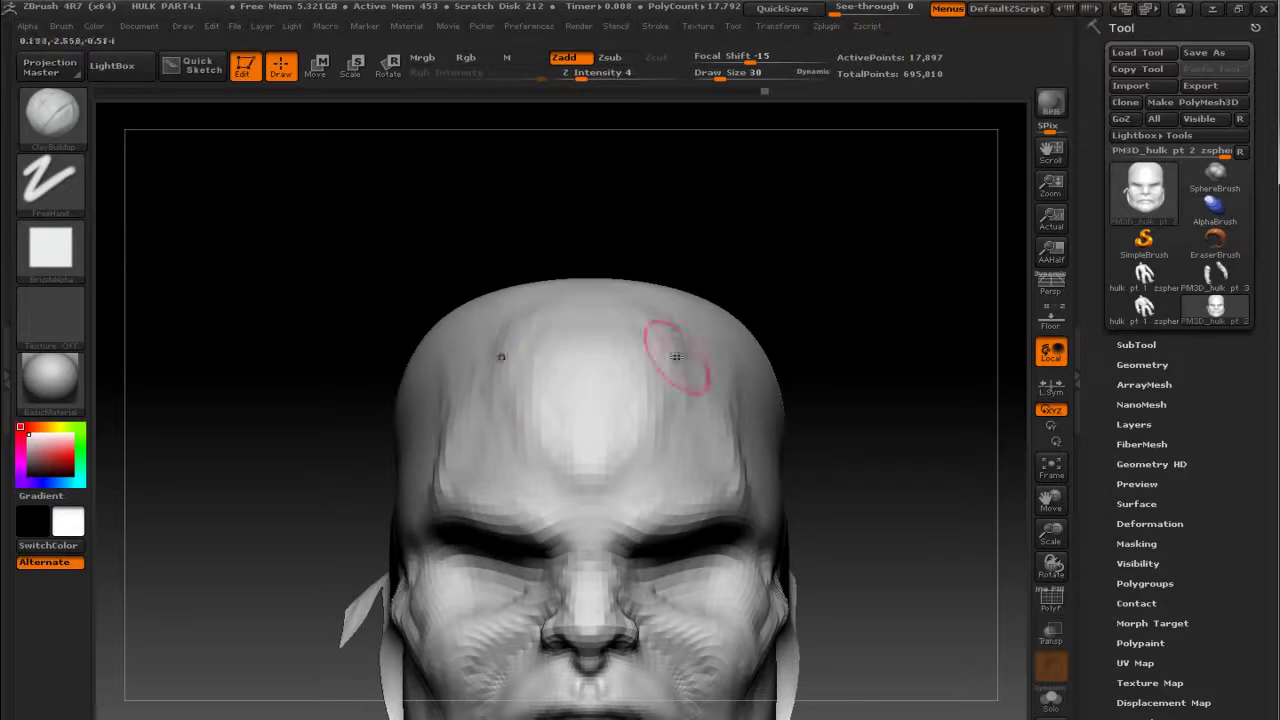
{"action": "left_click_drag", "start_coordinate": [903, 313], "coordinate": [896, 382]}
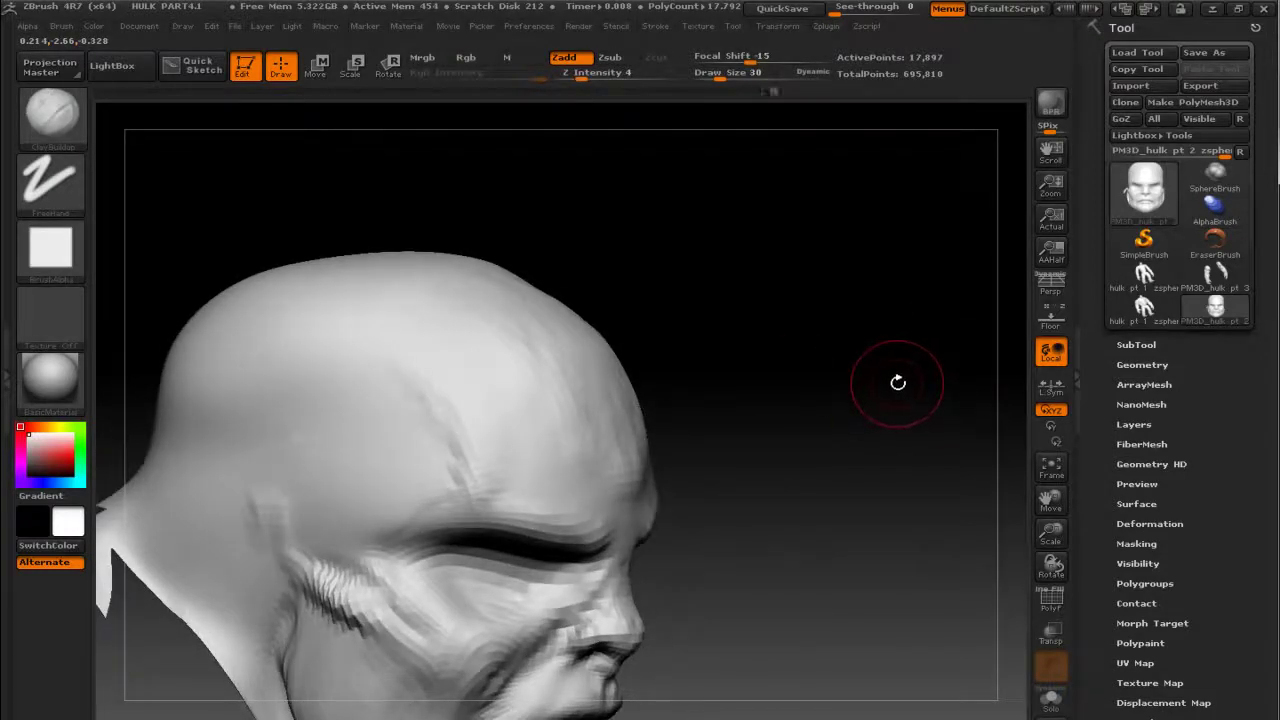
{"action": "left_click_drag", "start_coordinate": [894, 397], "coordinate": [891, 414]}
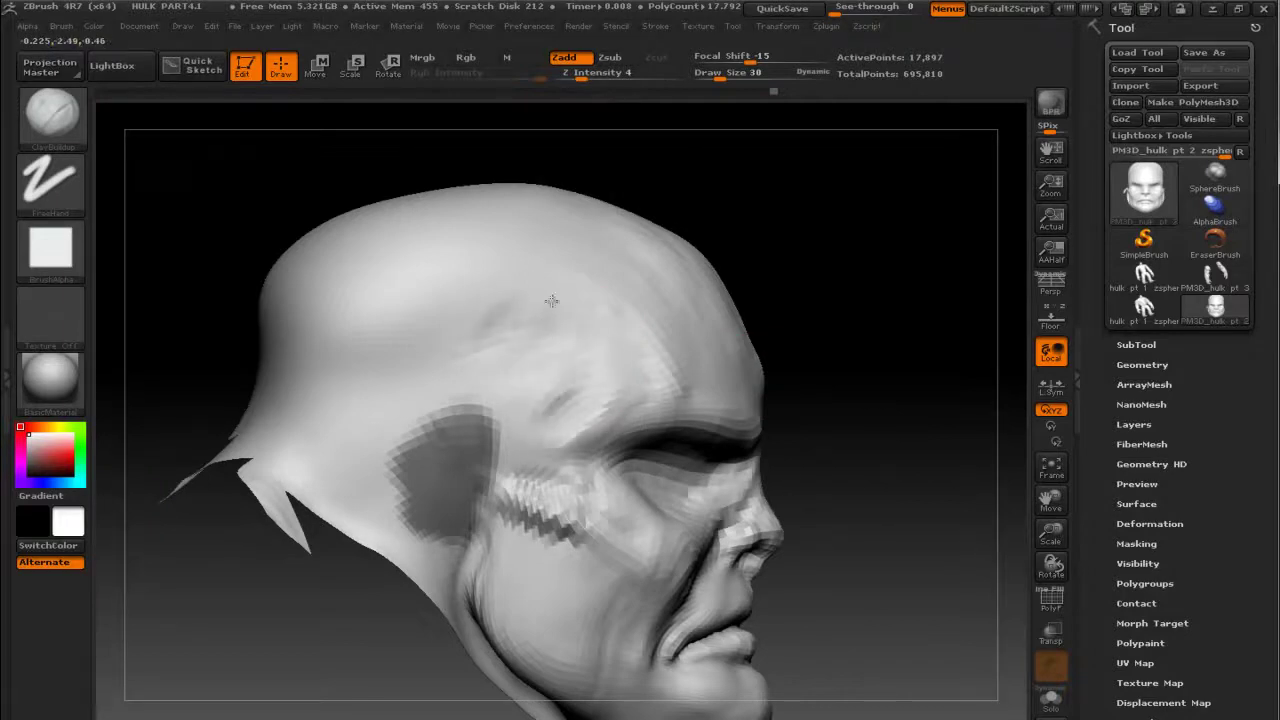
Step: Sculpt further marks along the side of the forehead to deepen the brow
{"action": "left_click_drag", "start_coordinate": [544, 440], "coordinate": [560, 376]}
{"action": "mouse_move", "coordinate": [510, 420]}
{"action": "left_mouse_down"}
{"action": "mouse_move", "coordinate": [552, 350]}
{"action": "mouse_move", "coordinate": [500, 325]}
{"action": "mouse_move", "coordinate": [495, 295]}
{"action": "left_mouse_up"}
{"action": "left_click_drag", "start_coordinate": [901, 312], "coordinate": [866, 271]}
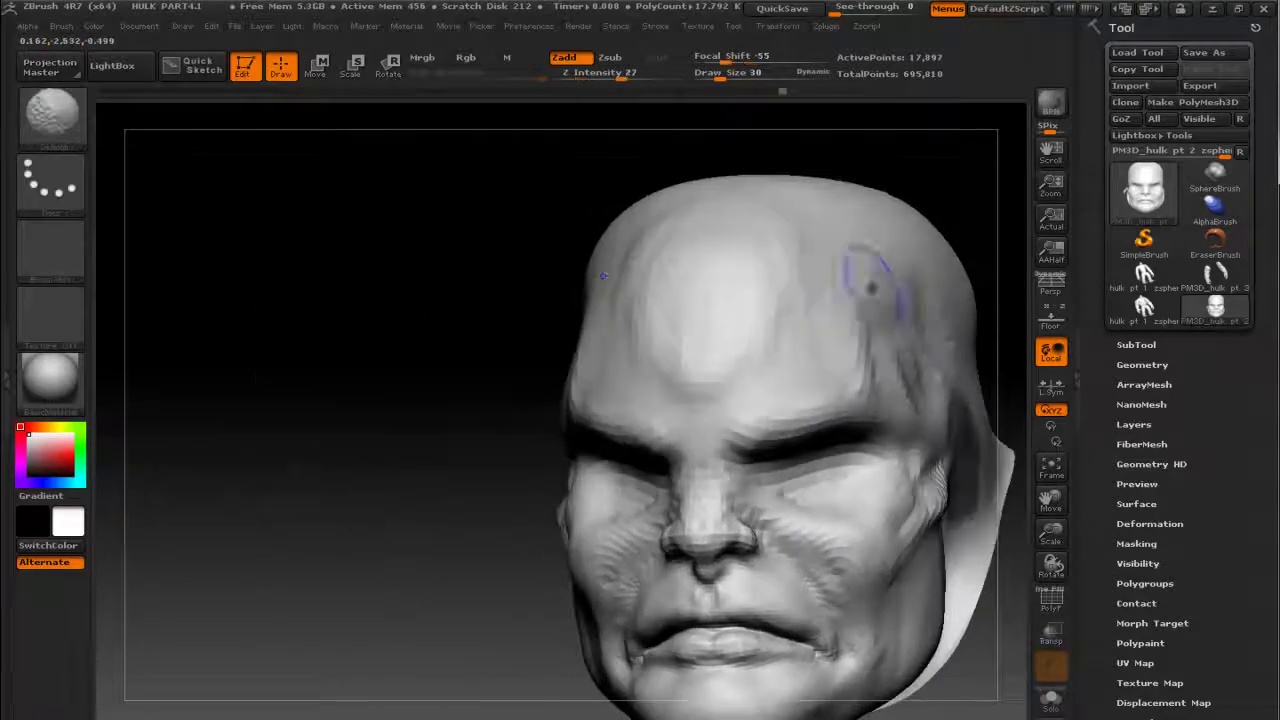
{"action": "left_click_drag", "start_coordinate": [543, 320], "coordinate": [608, 344]}
{"action": "key", "text": "1"}
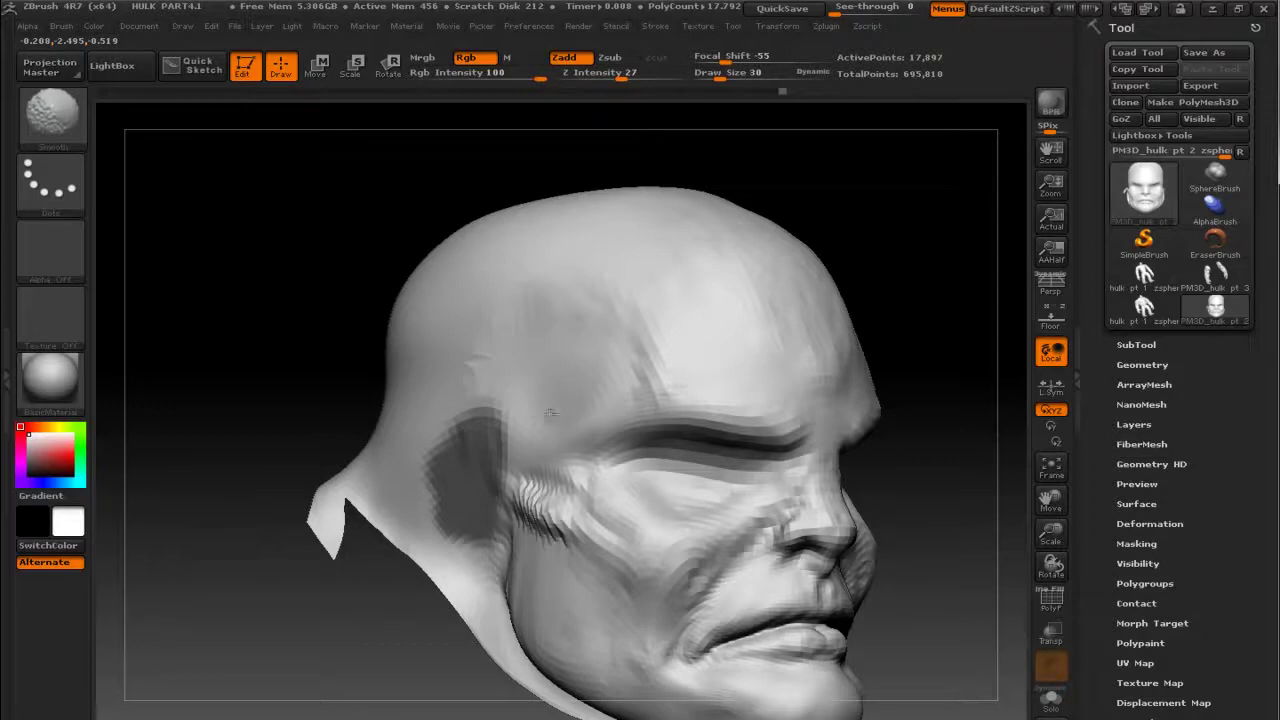
Step: Orbit the head between front and three-quarter right views to review the brow
{"action": "left_click_drag", "start_coordinate": [280, 260], "coordinate": [337, 274]}
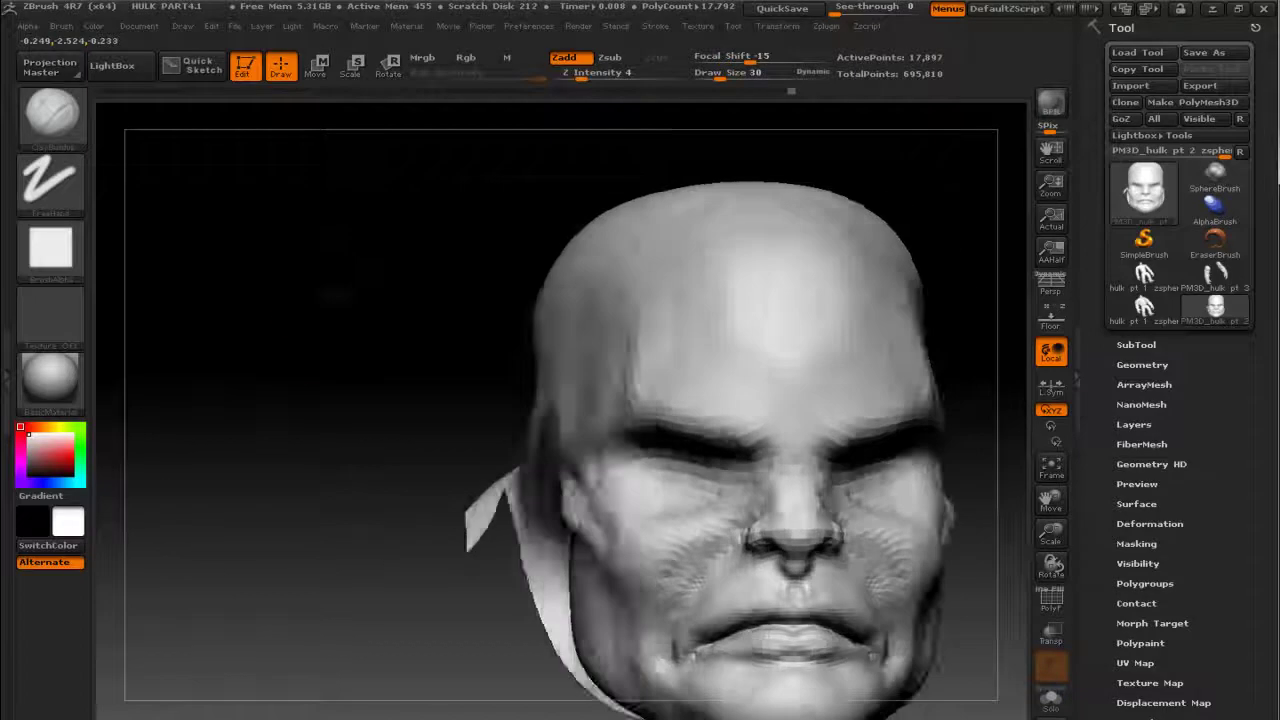
{"action": "left_click_drag", "start_coordinate": [280, 290], "coordinate": [400, 286]}
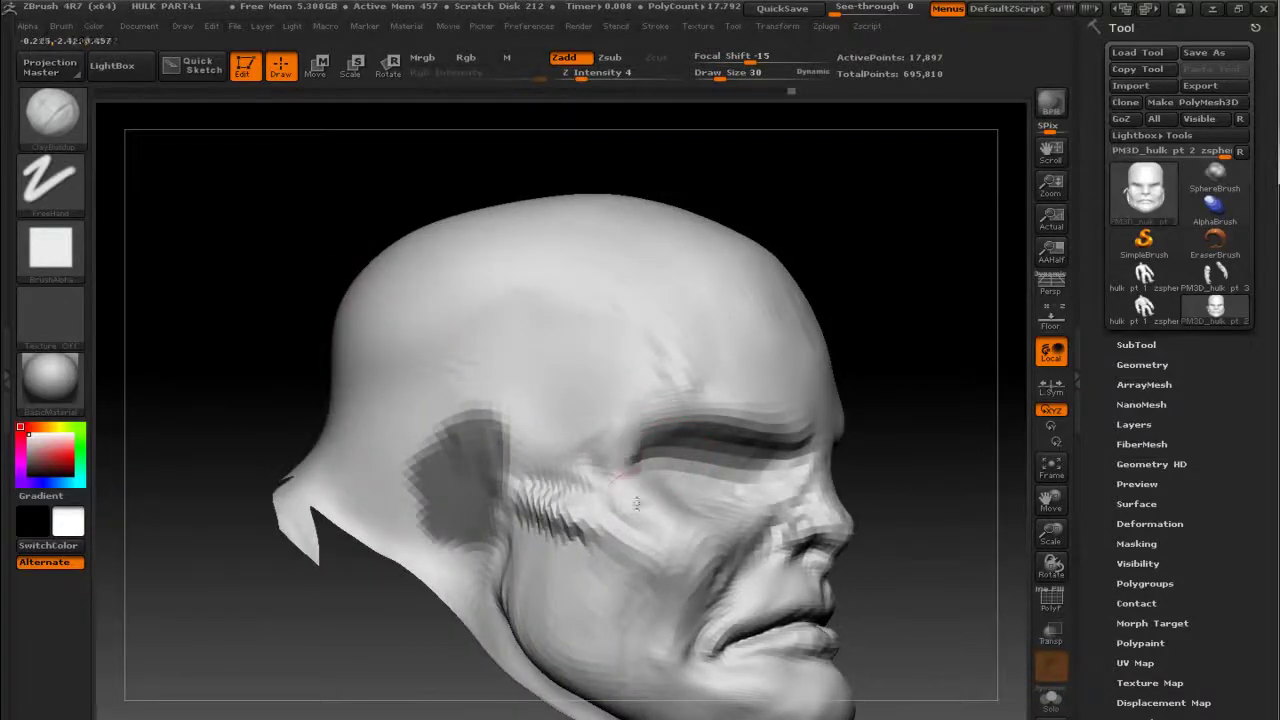
{"action": "left_click_drag", "start_coordinate": [944, 393], "coordinate": [851, 345]}
{"action": "mouse_move", "coordinate": [340, 357]}
{"action": "left_mouse_down", "text": "alt"}
{"action": "mouse_move", "coordinate": [331, 277]}
{"action": "mouse_move", "coordinate": [266, 306]}
{"action": "left_mouse_up", "text": "alt"}
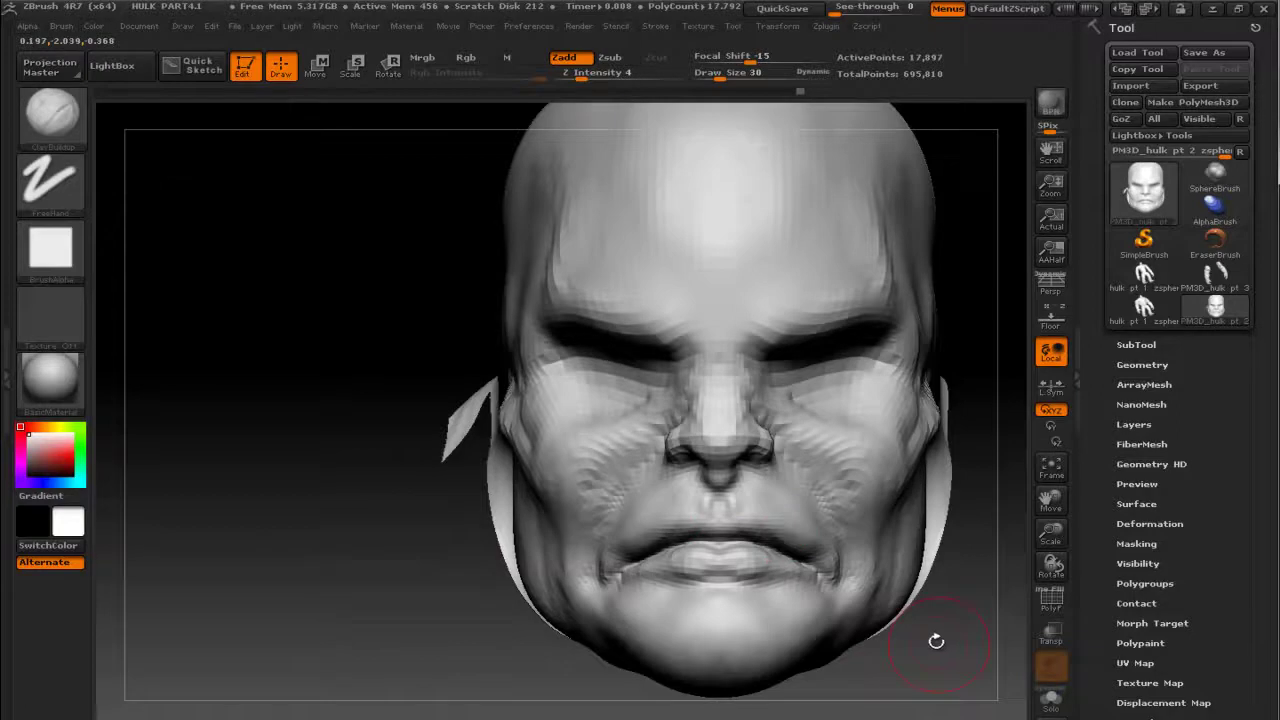
Step: At brush size 9, sculpt philtrum ridges under the nose and smooth beneath it
{"action": "right_click_drag", "start_coordinate": [936, 641], "coordinate": [929, 643], "text": "alt"}
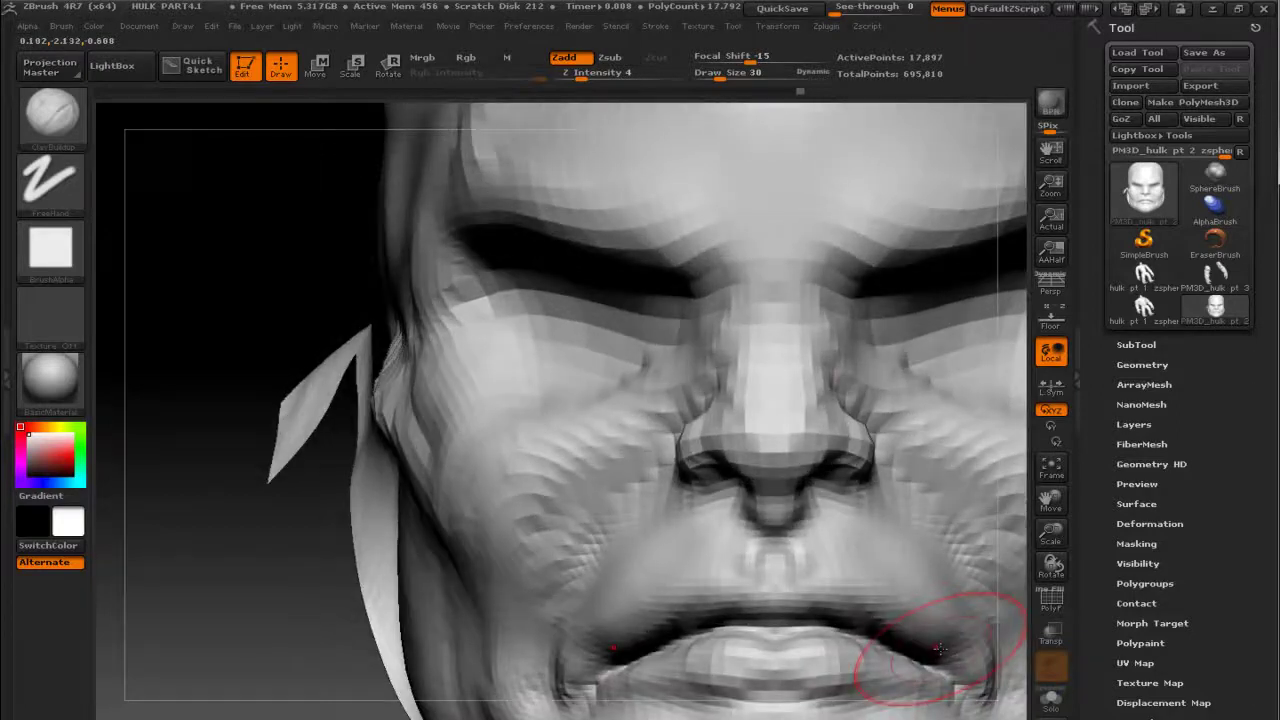
{"action": "key", "text": "bracketleft"}
{"action": "key", "text": "bracketleft"}
{"action": "key", "text": "bracketleft"}
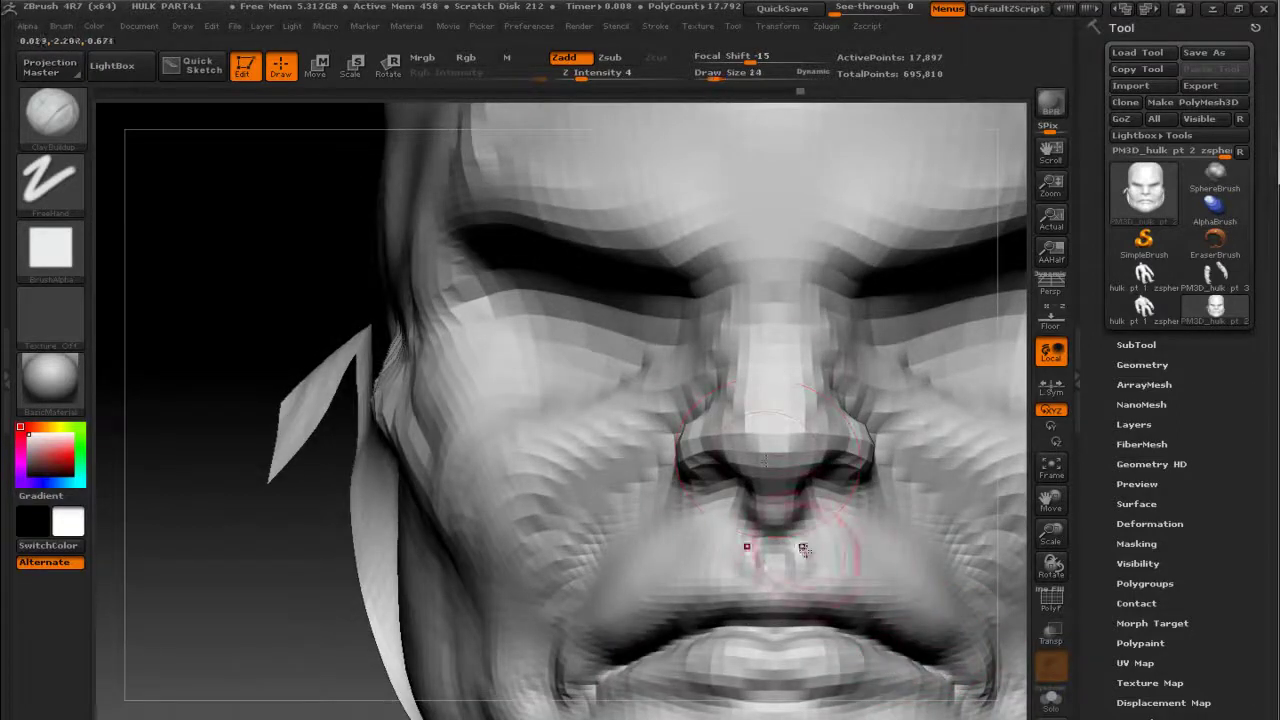
{"action": "key", "text": "bracketright"}
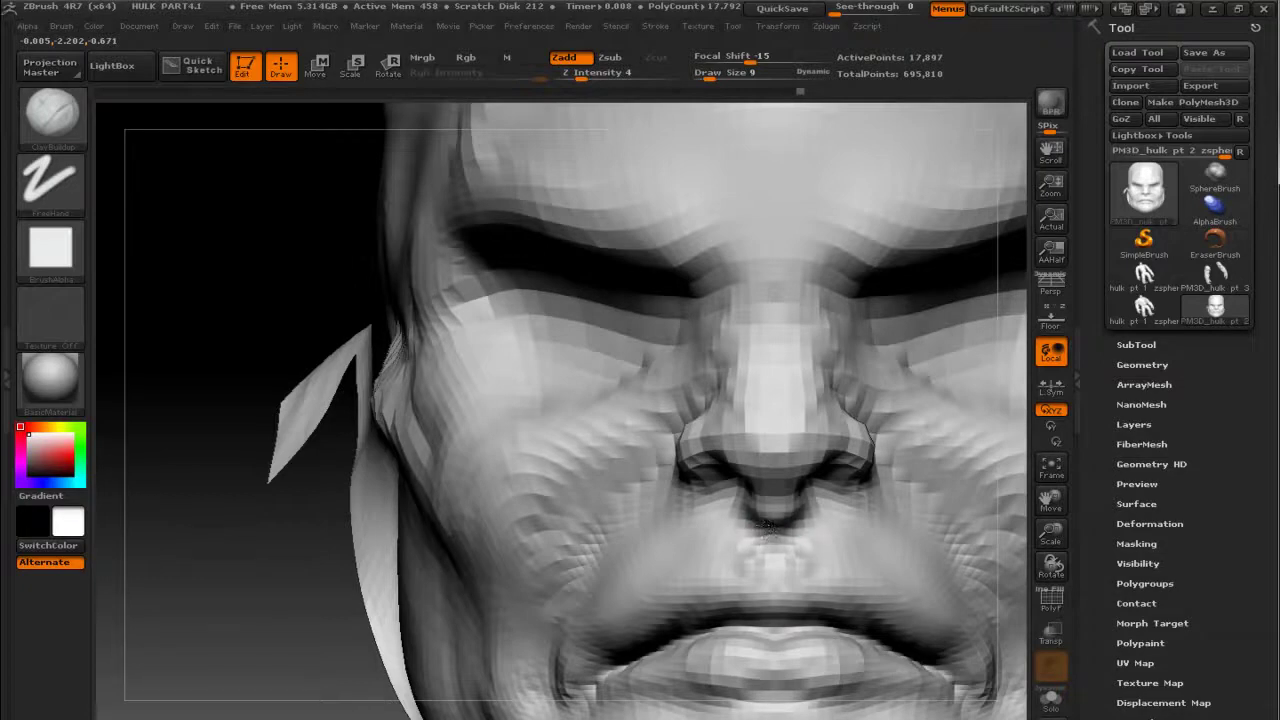
{"action": "left_click_drag", "start_coordinate": [762, 546], "coordinate": [748, 571]}
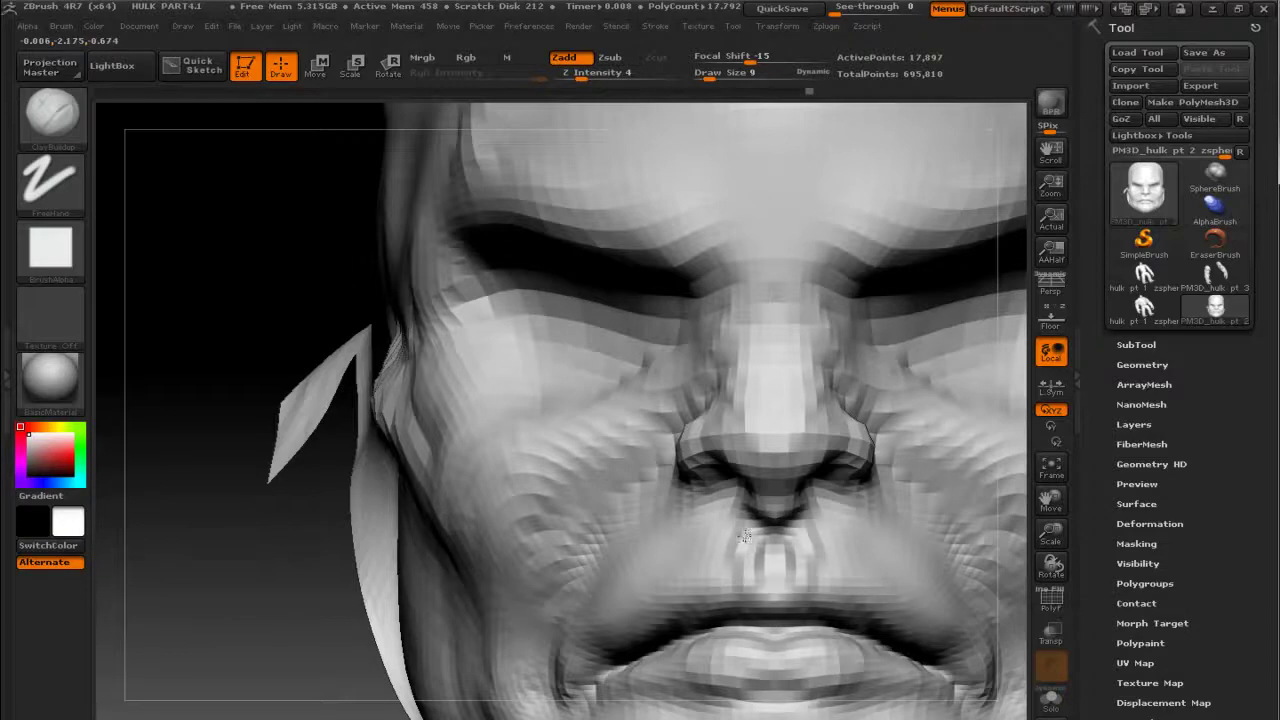
{"action": "left_click_drag", "start_coordinate": [735, 582], "coordinate": [763, 557], "text": "shift"}
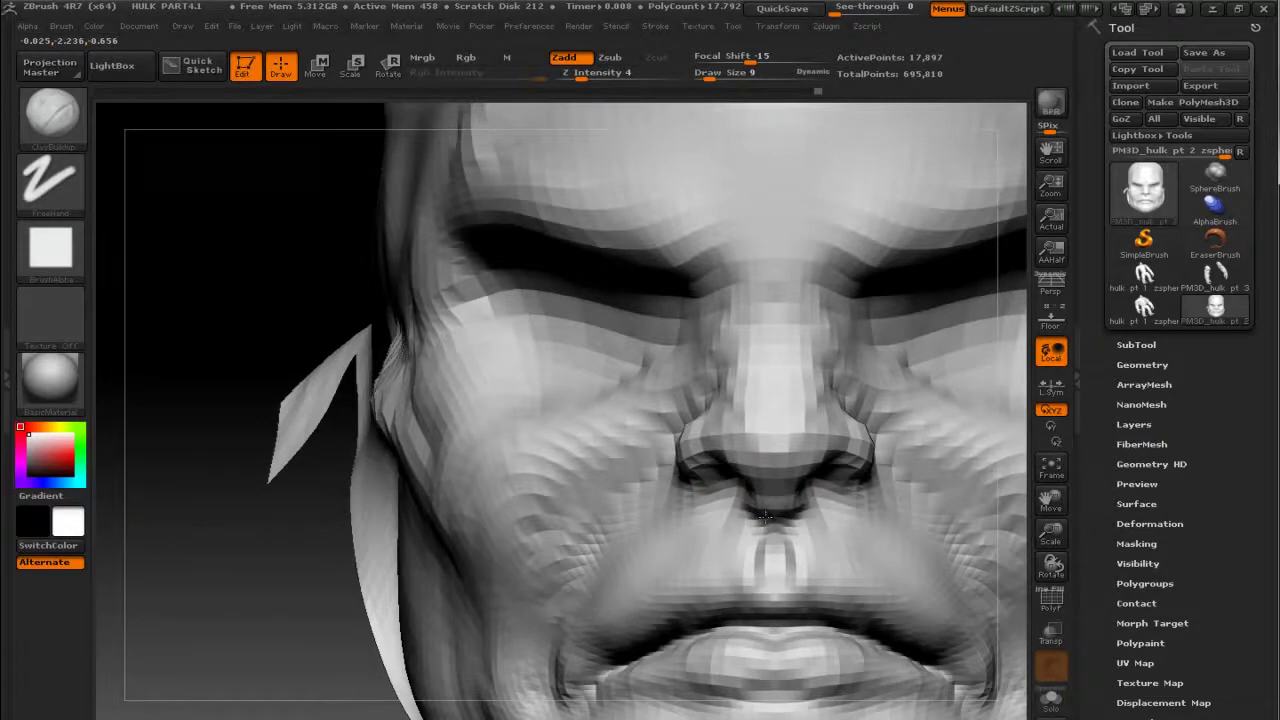
Step: Smooth around the nostril, then reframe the whole head from the front and turn it right
{"action": "mouse_move", "coordinate": [283, 257]}
{"action": "left_mouse_down", "text": "alt"}
{"action": "mouse_move", "coordinate": [249, 274]}
{"action": "mouse_move", "coordinate": [309, 229]}
{"action": "left_mouse_up", "text": "alt"}
{"action": "left_click_drag", "start_coordinate": [765, 415], "coordinate": [745, 460], "text": "alt"}
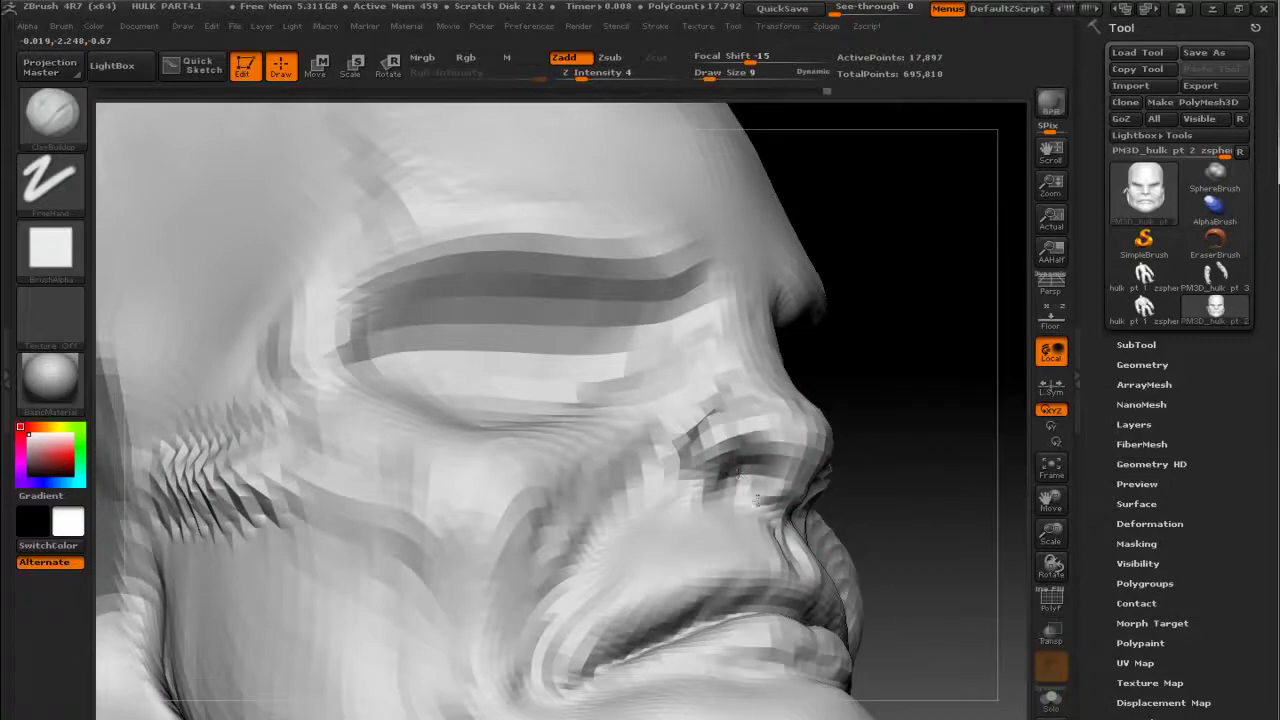
{"action": "left_click_drag", "start_coordinate": [770, 492], "coordinate": [765, 487], "text": "shift"}
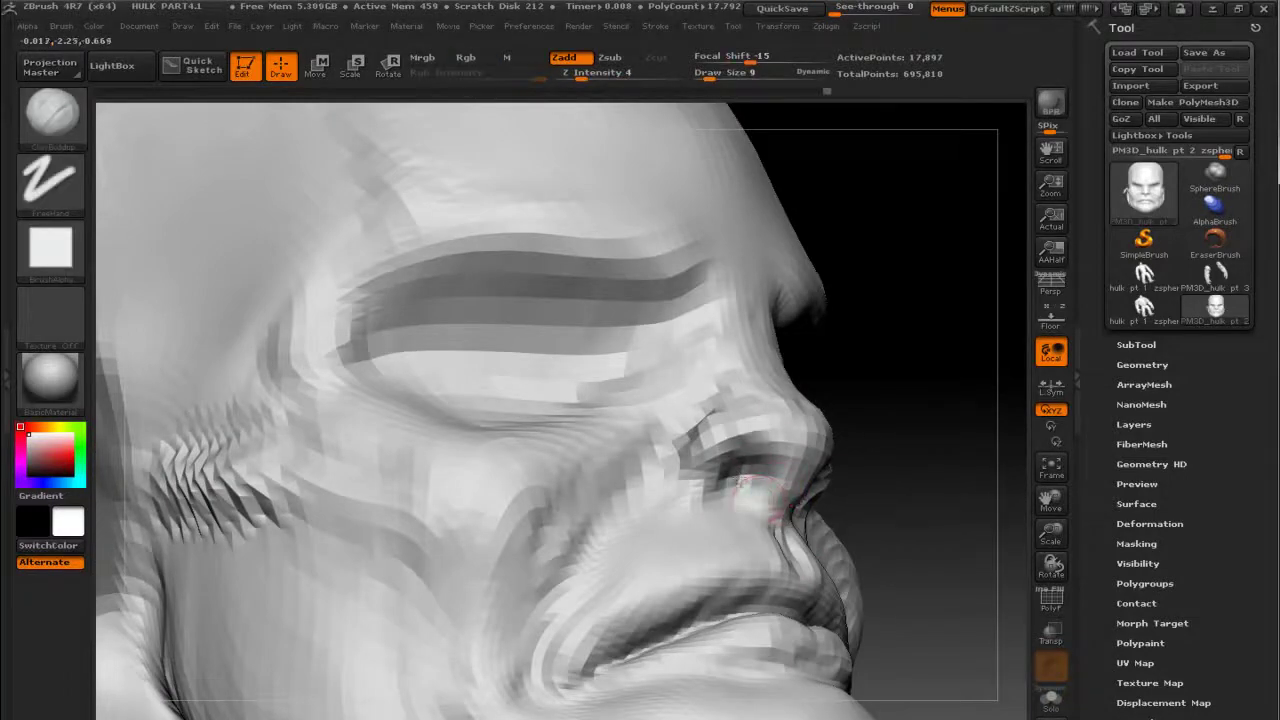
{"action": "mouse_move", "coordinate": [960, 470]}
{"action": "left_mouse_down", "text": "alt"}
{"action": "mouse_move", "coordinate": [983, 429]}
{"action": "mouse_move", "coordinate": [728, 408]}
{"action": "left_mouse_up", "text": "alt"}
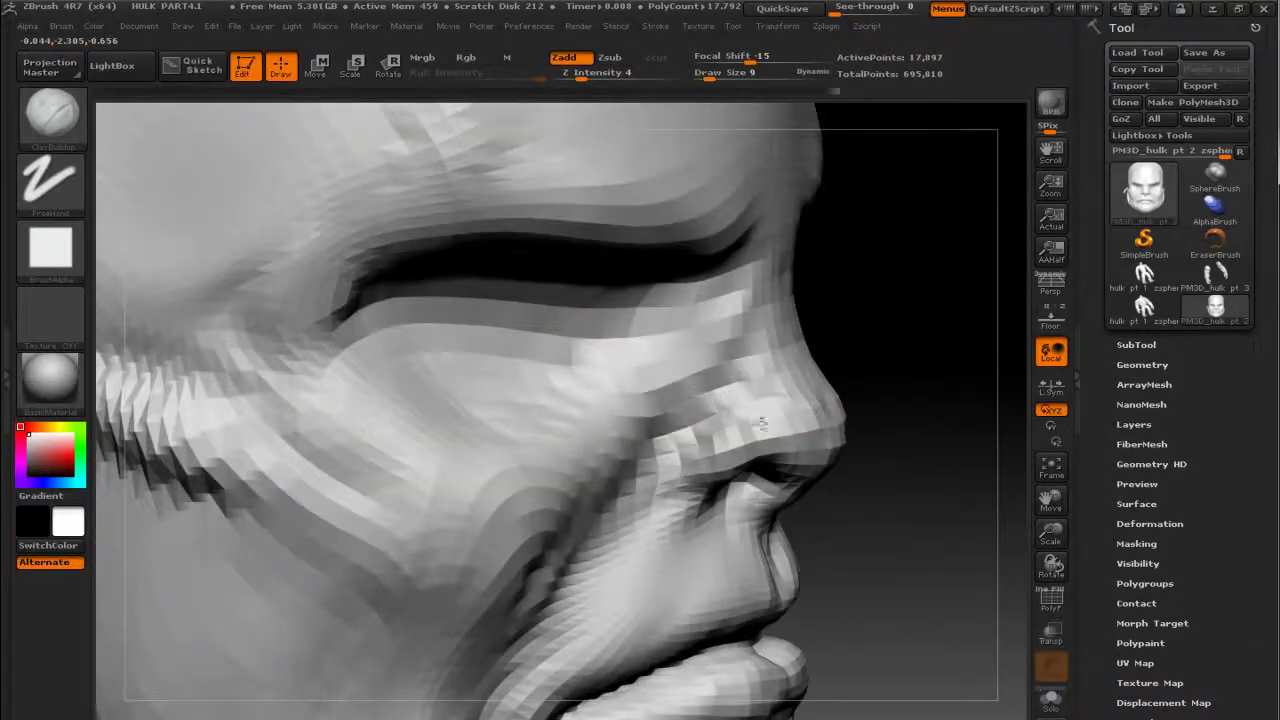
{"action": "left_click_drag", "start_coordinate": [657, 371], "coordinate": [857, 363]}
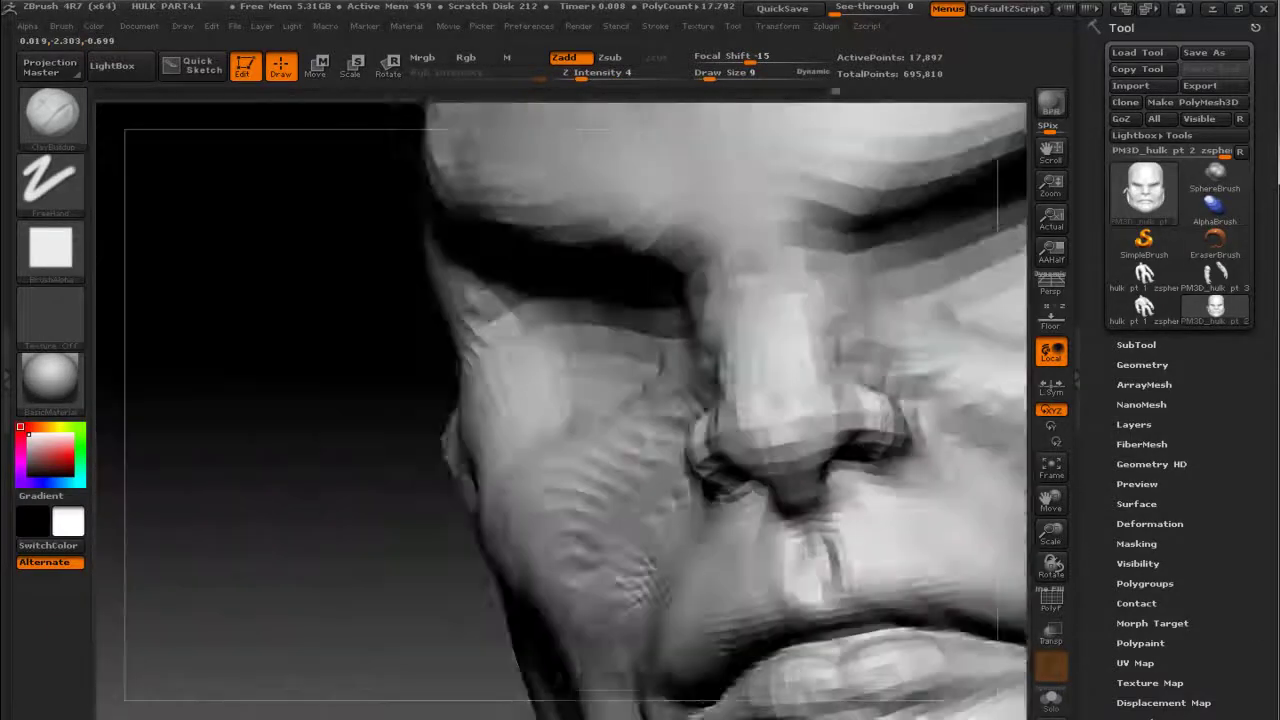
{"action": "key", "text": "shift"}
{"action": "left_click_drag", "start_coordinate": [256, 249], "coordinate": [180, 149]}
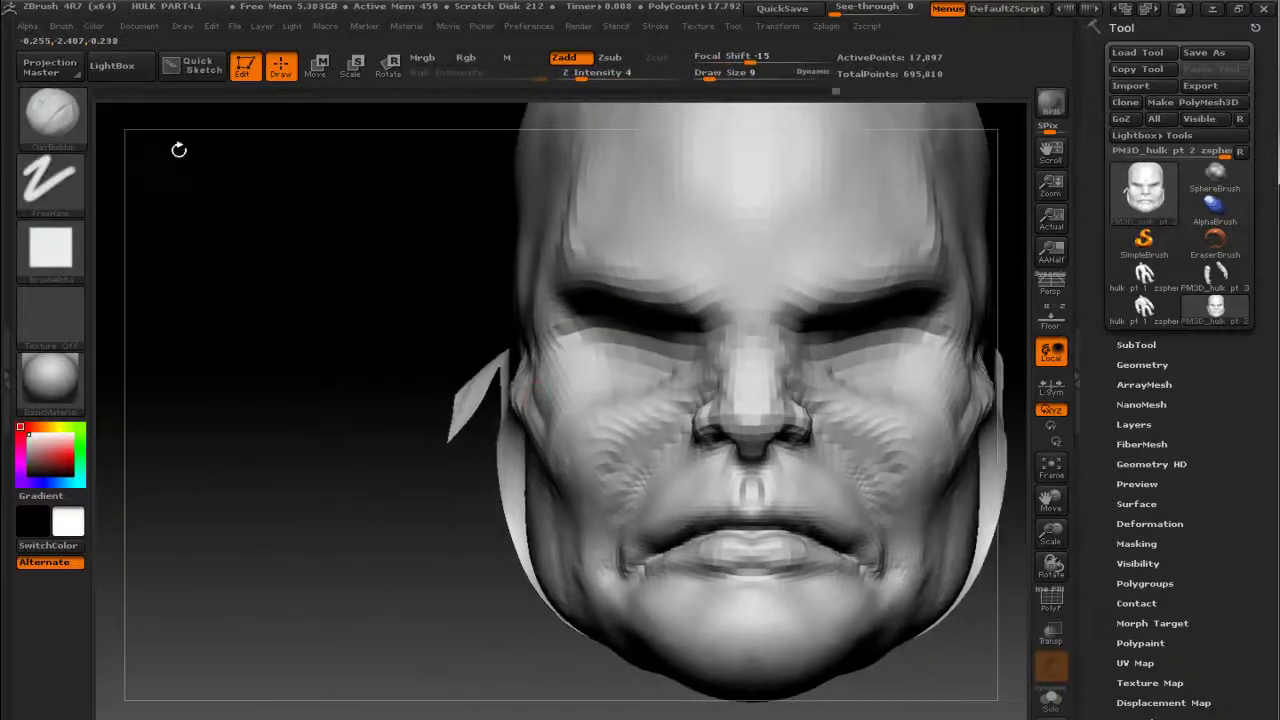
{"action": "left_click_drag", "start_coordinate": [986, 633], "coordinate": [954, 629], "text": "alt"}
{"action": "left_click_drag", "start_coordinate": [897, 578], "coordinate": [938, 617]}
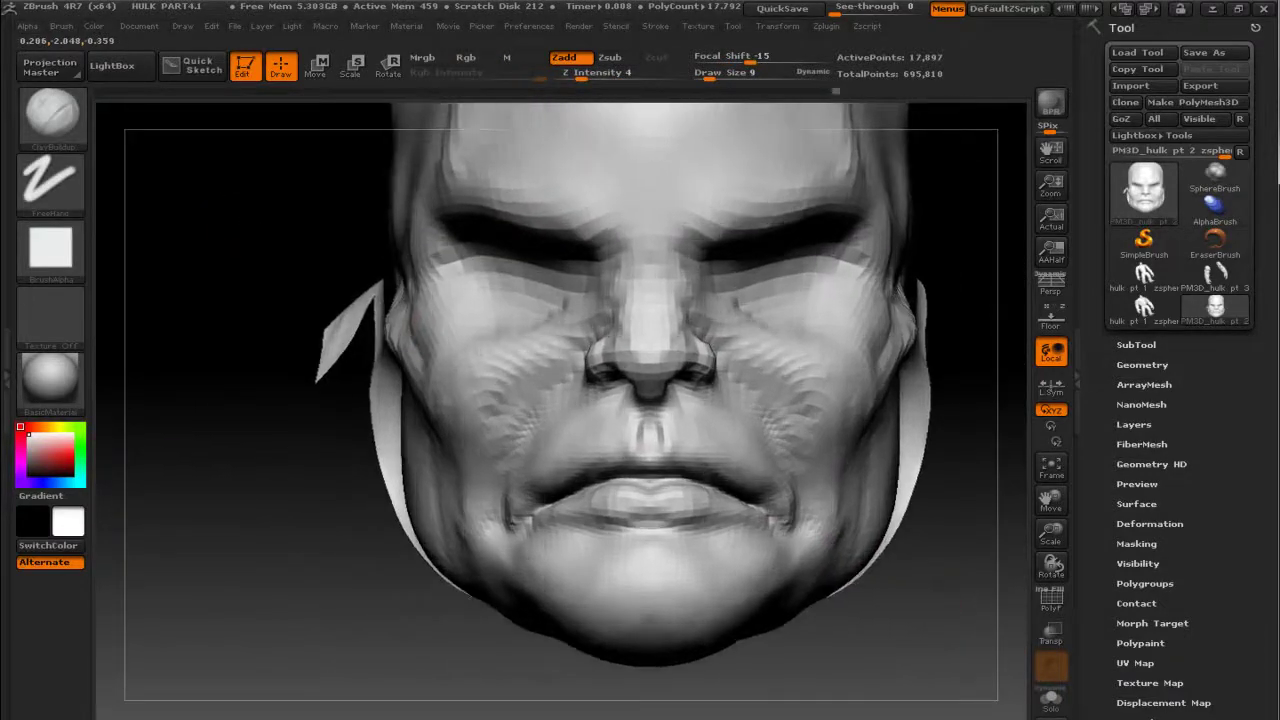
{"action": "mouse_move", "coordinate": [966, 529]}
{"action": "left_mouse_down"}
{"action": "mouse_move", "coordinate": [943, 554]}
{"action": "mouse_move", "coordinate": [979, 543]}
{"action": "mouse_move", "coordinate": [955, 540]}
{"action": "left_mouse_up"}
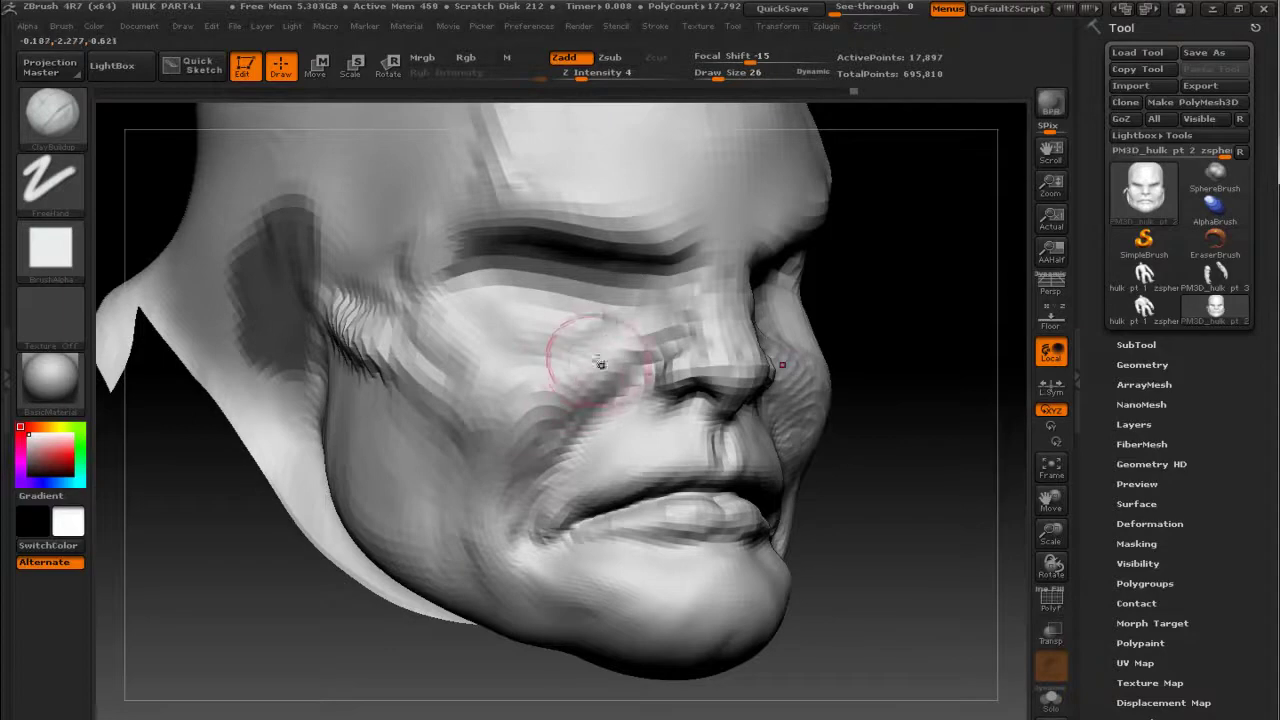
Step: Raise Z Intensity to 7 and symmetrically build up the flesh under both eyes
{"action": "key", "text": "1"}
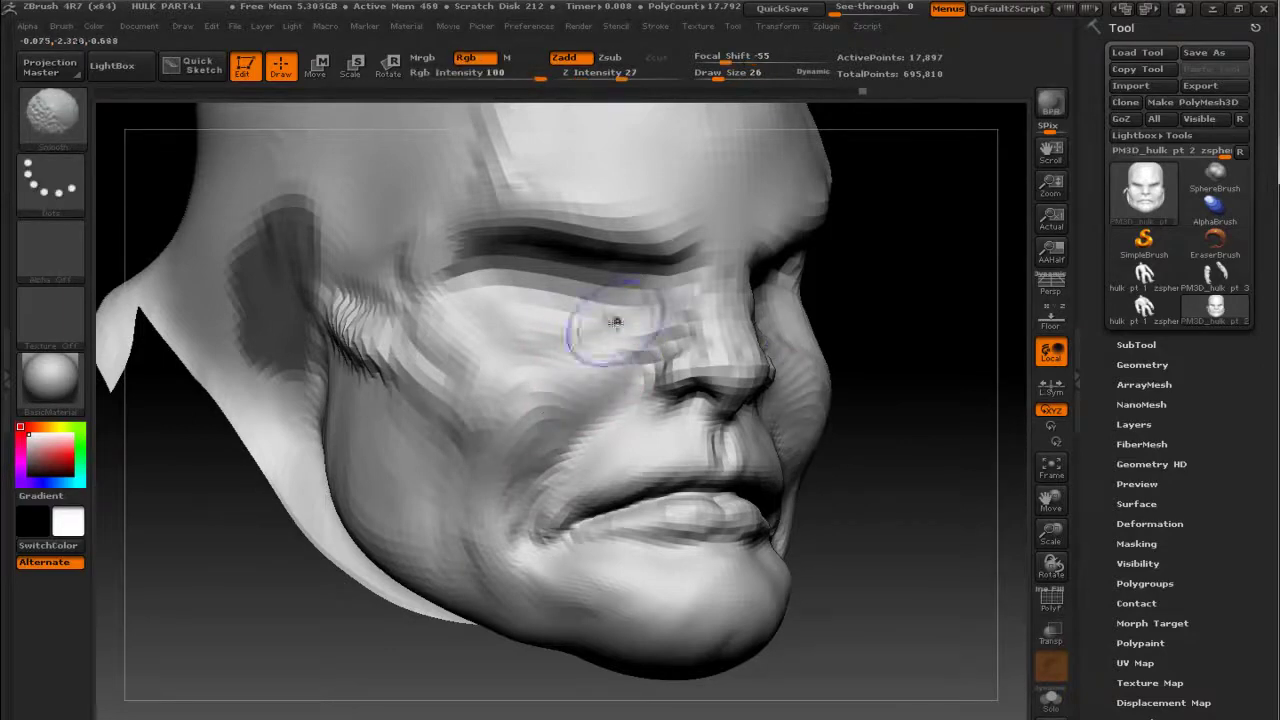
{"action": "key", "text": "1"}
{"action": "left_click_drag", "start_coordinate": [636, 73], "coordinate": [644, 73]}
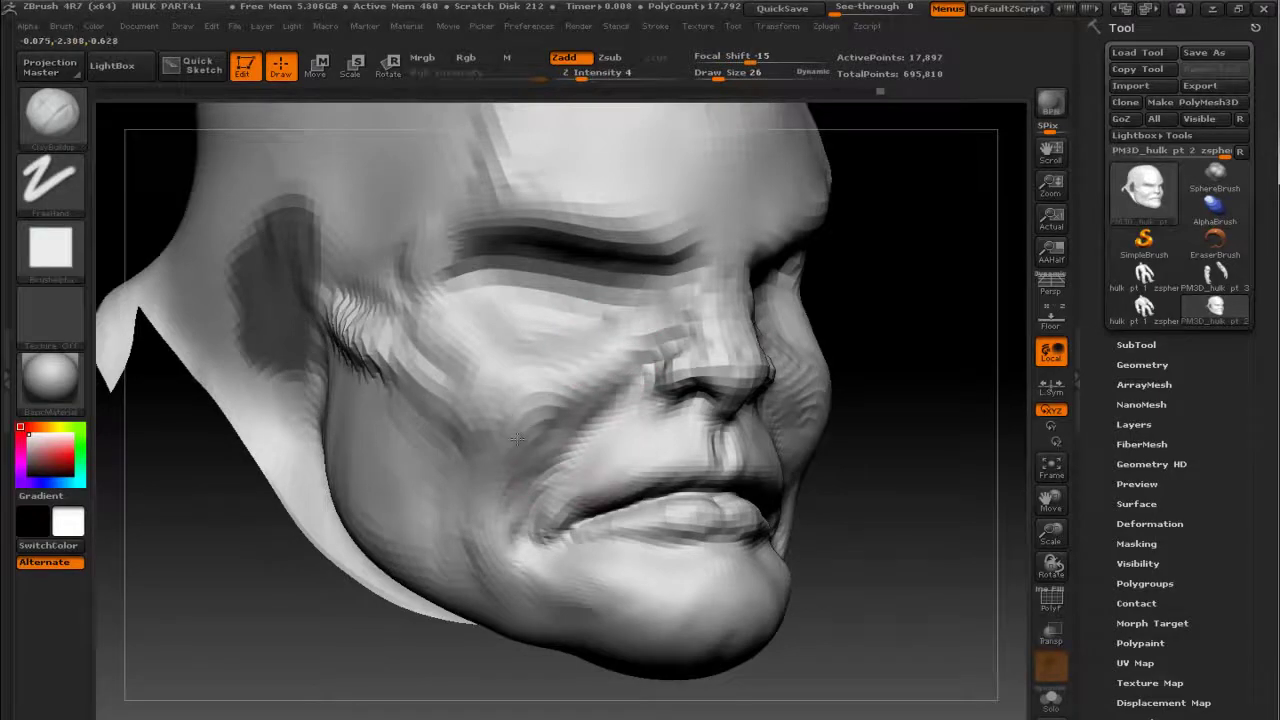
{"action": "left_click_drag", "start_coordinate": [516, 438], "coordinate": [901, 402], "text": "shift"}
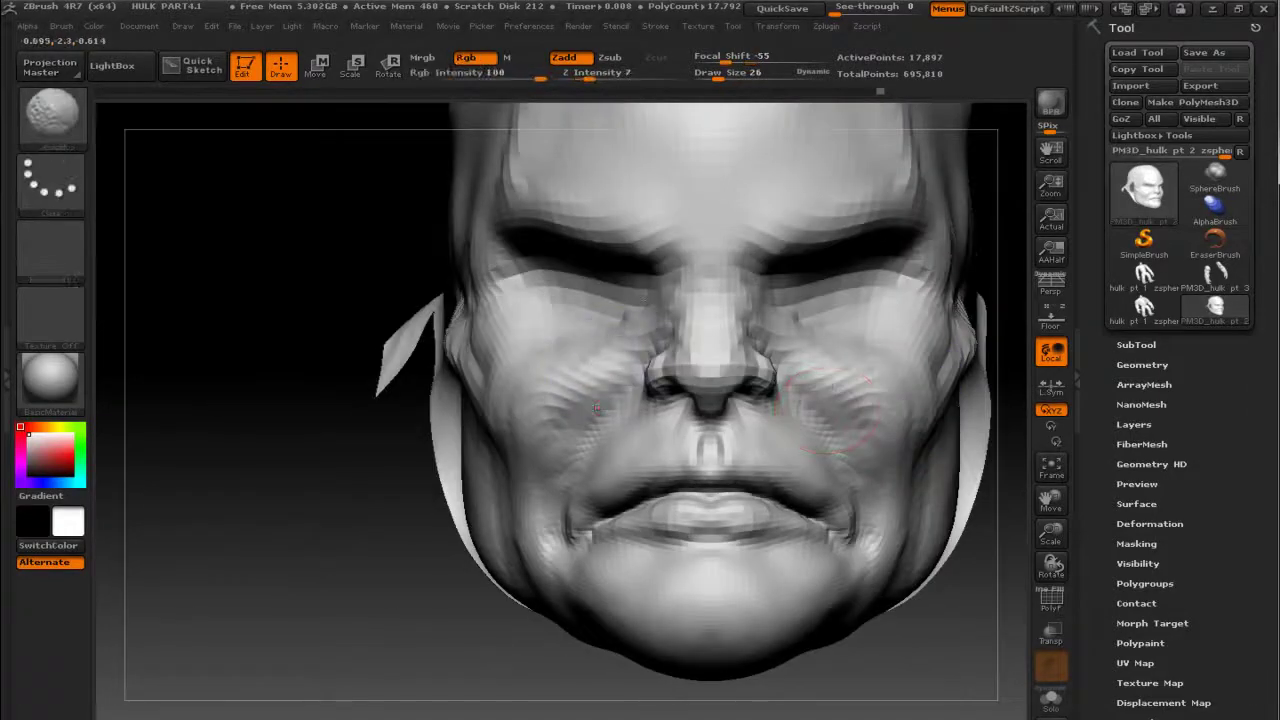
{"action": "key", "text": "shift"}
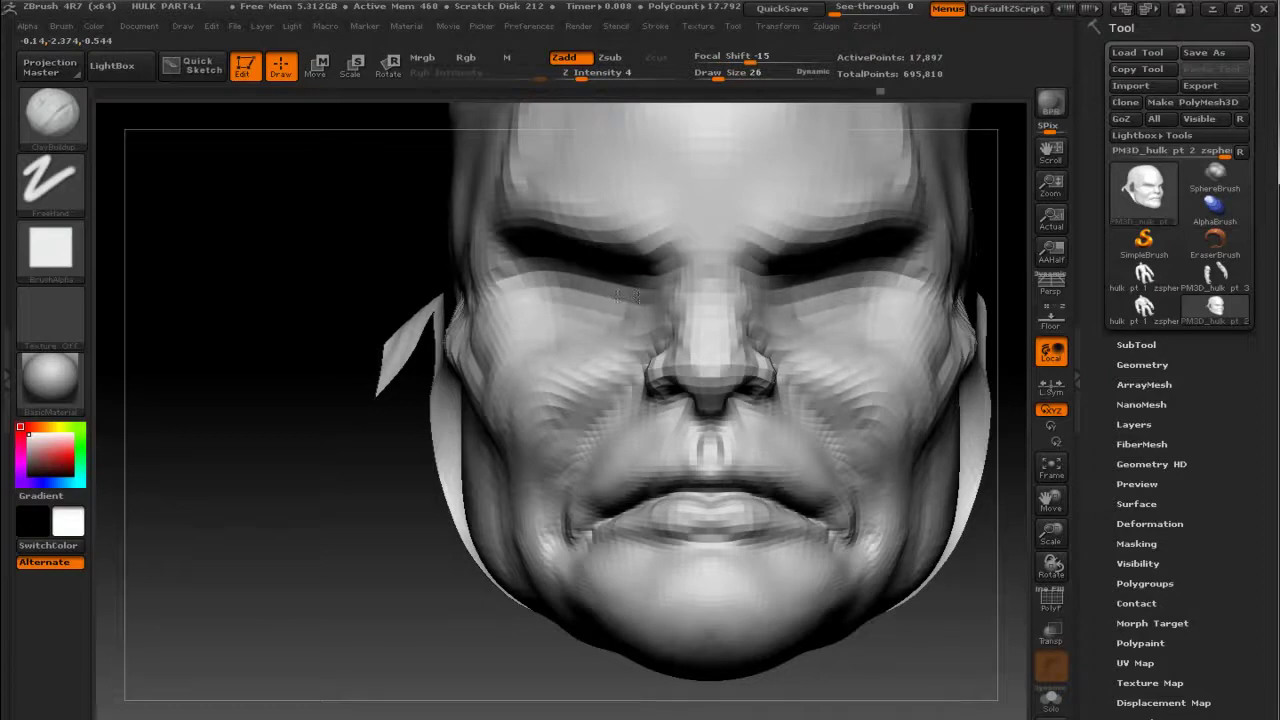
{"action": "mouse_move", "coordinate": [562, 258]}
{"action": "left_mouse_down"}
{"action": "mouse_move", "coordinate": [573, 285]}
{"action": "mouse_move", "coordinate": [638, 315]}
{"action": "left_mouse_up"}
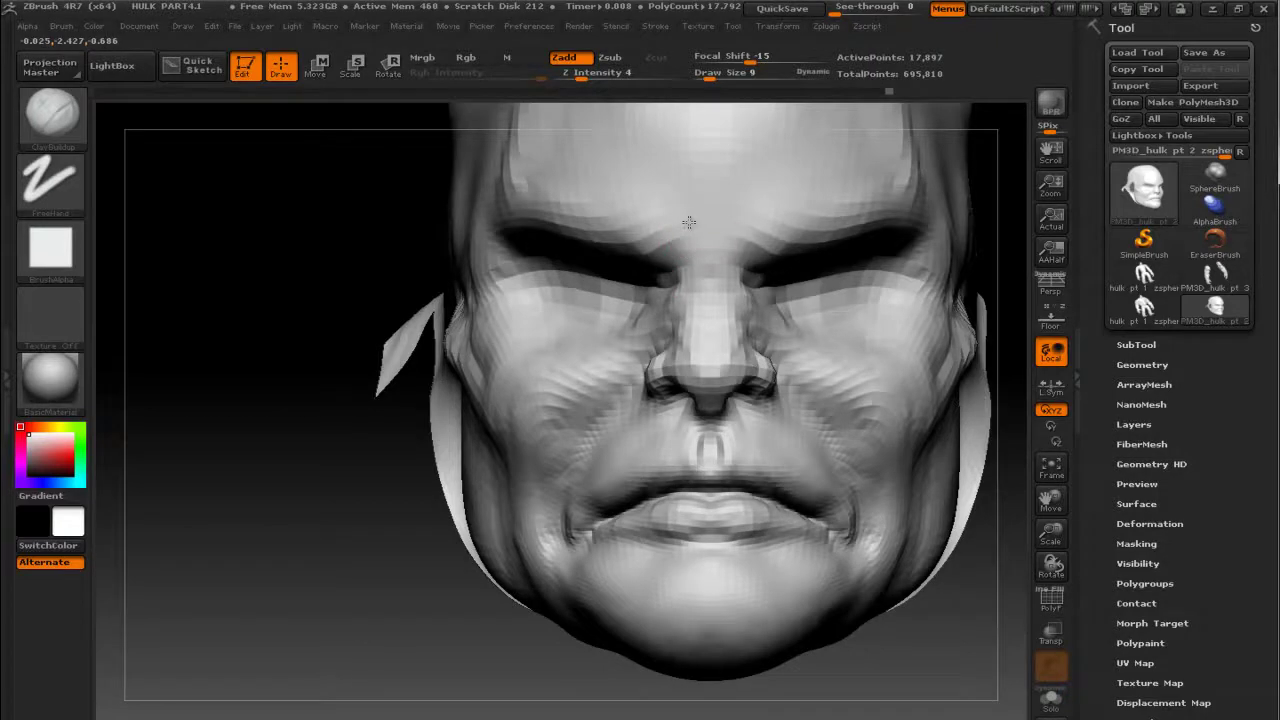
Step: Enlarge the brush to size 10, shift the head left and switch to the anatomy references
{"action": "key", "text": "bracketright"}
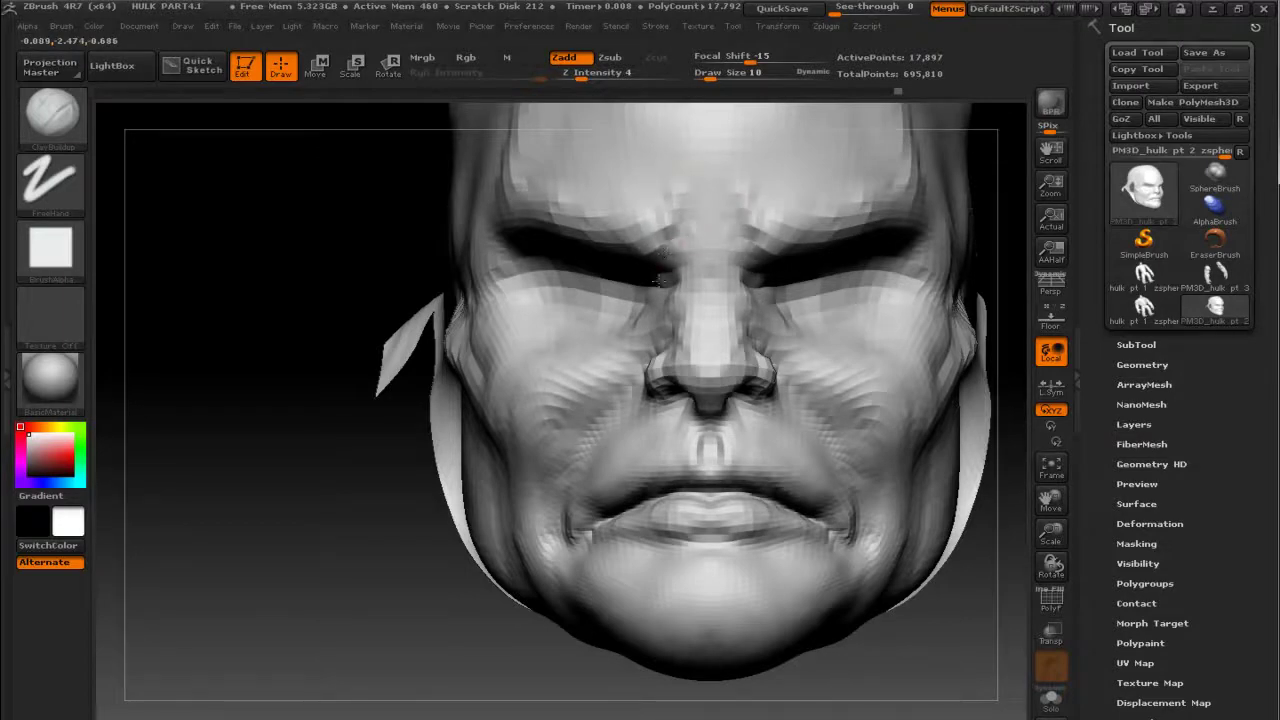
{"action": "left_click_drag", "start_coordinate": [934, 599], "coordinate": [865, 590]}
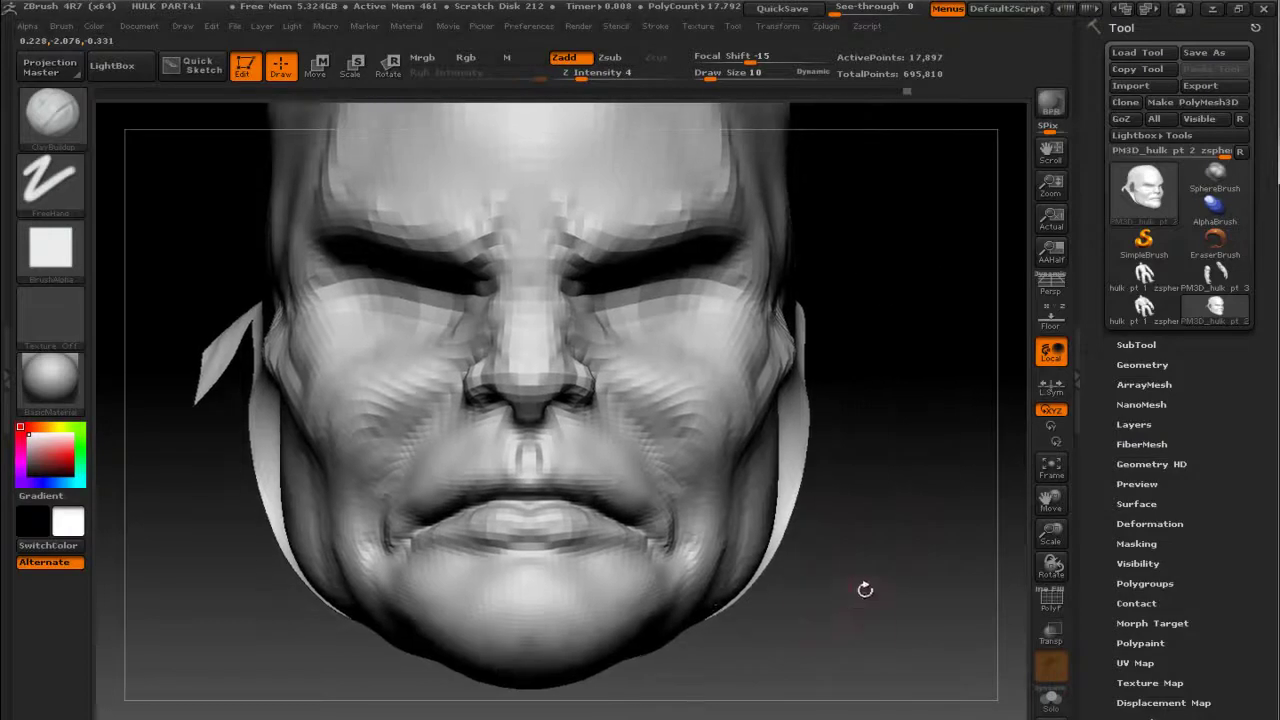
{"action": "key", "text": "alt+Tab"}
Step: Advance the reference viewer two slides to the four-image face page of mouth-corner muscles
{"action": "left_click", "coordinate": [422, 320]}
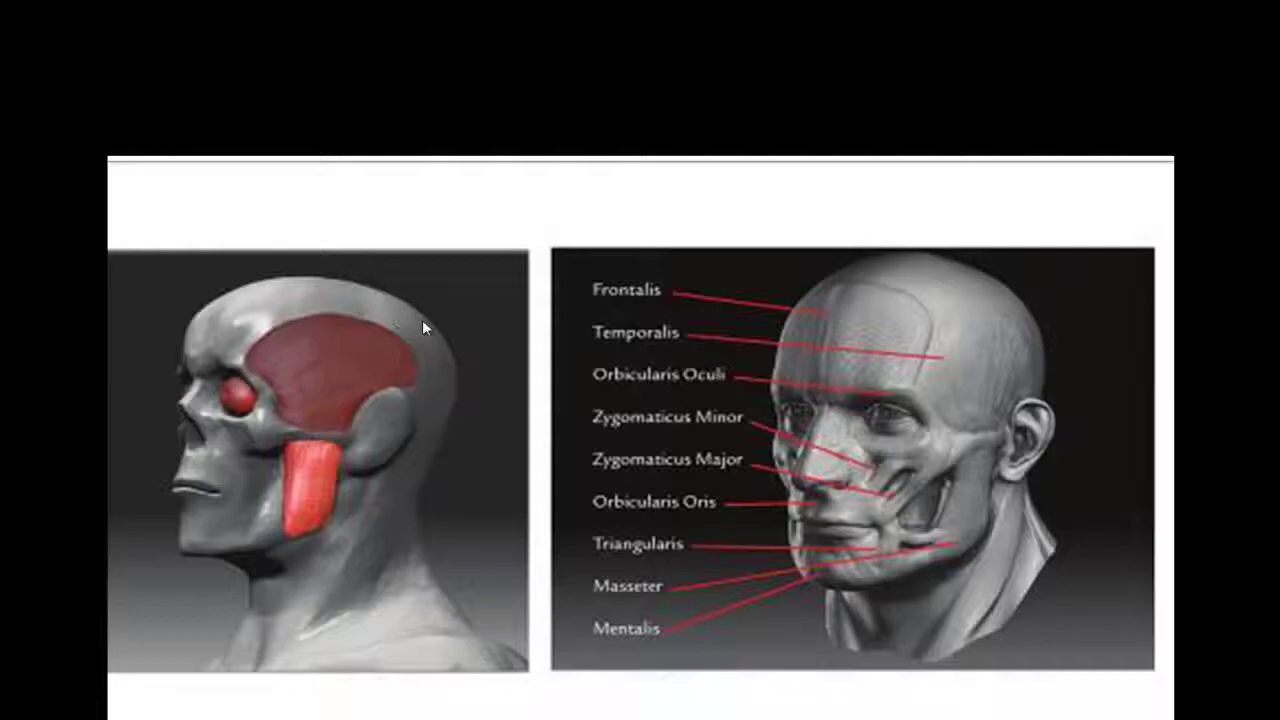
{"action": "key", "text": "Right"}
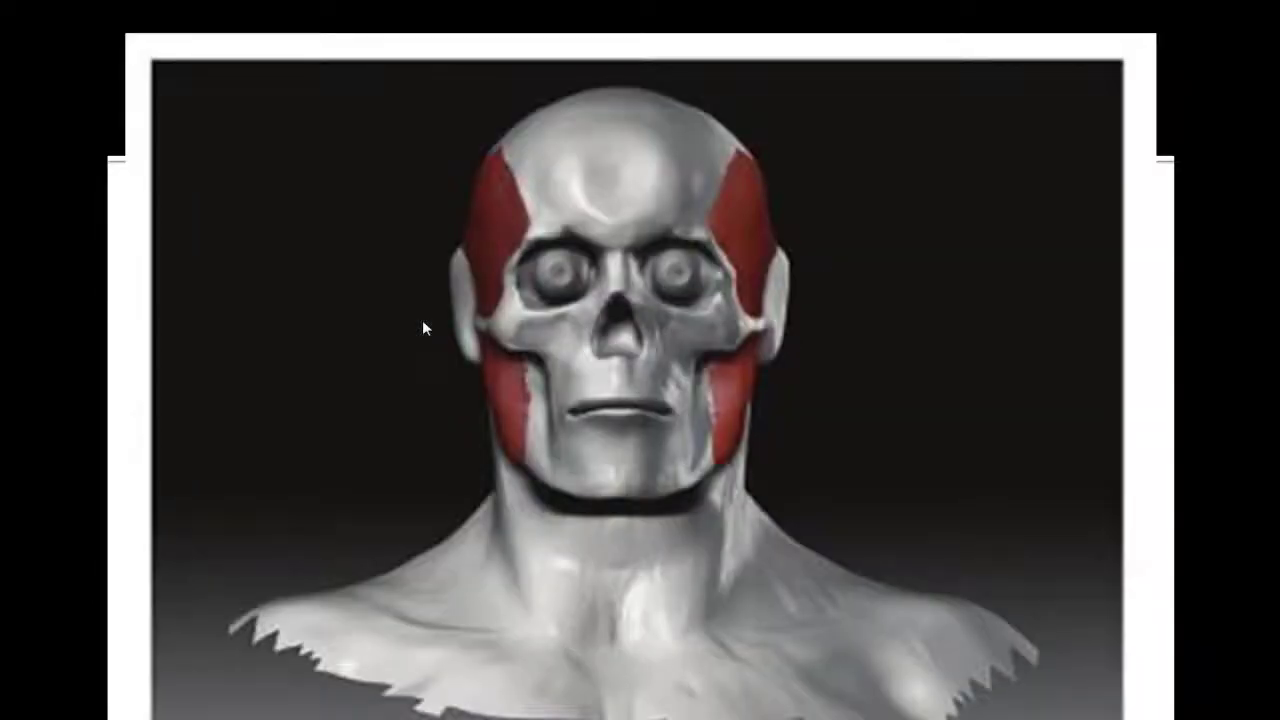
{"action": "key", "text": "Right"}
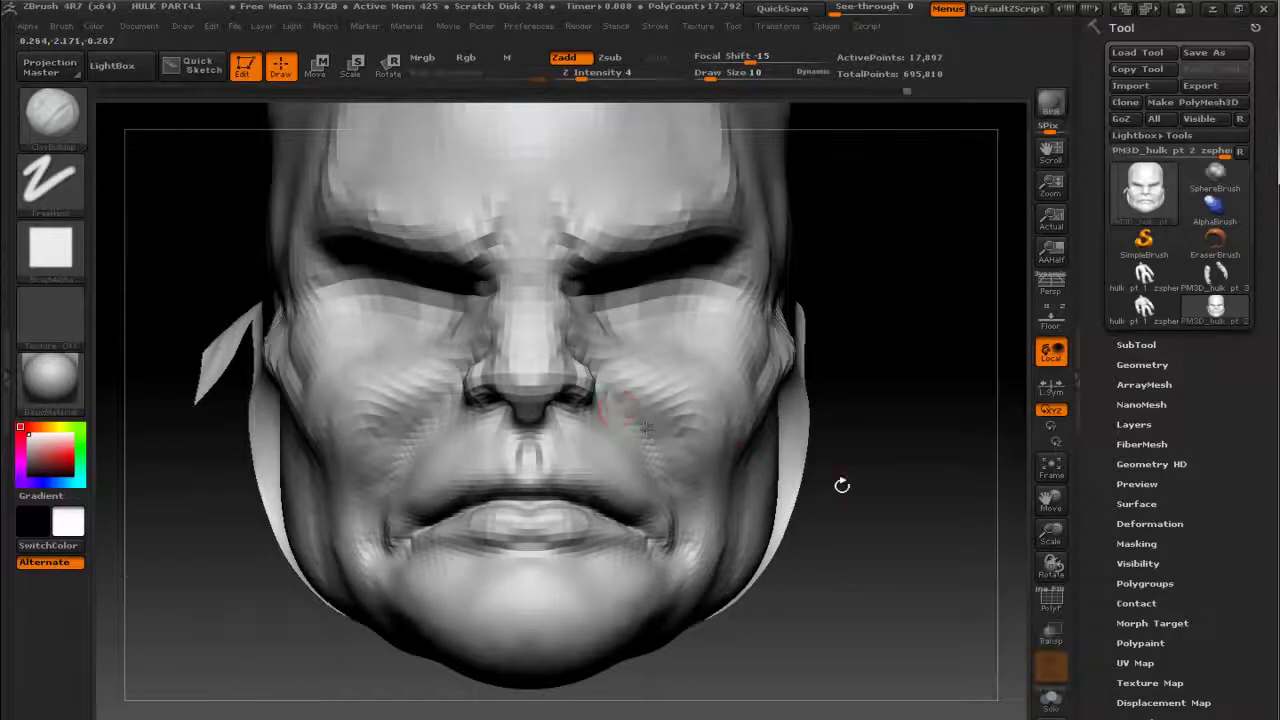
Step: At brush size 14, carve a crease and ridge beside the nasolabial fold and smooth it
{"action": "mouse_move", "coordinate": [840, 486]}
{"action": "left_mouse_down"}
{"action": "mouse_move", "coordinate": [814, 486]}
{"action": "mouse_move", "coordinate": [925, 458]}
{"action": "left_mouse_up"}
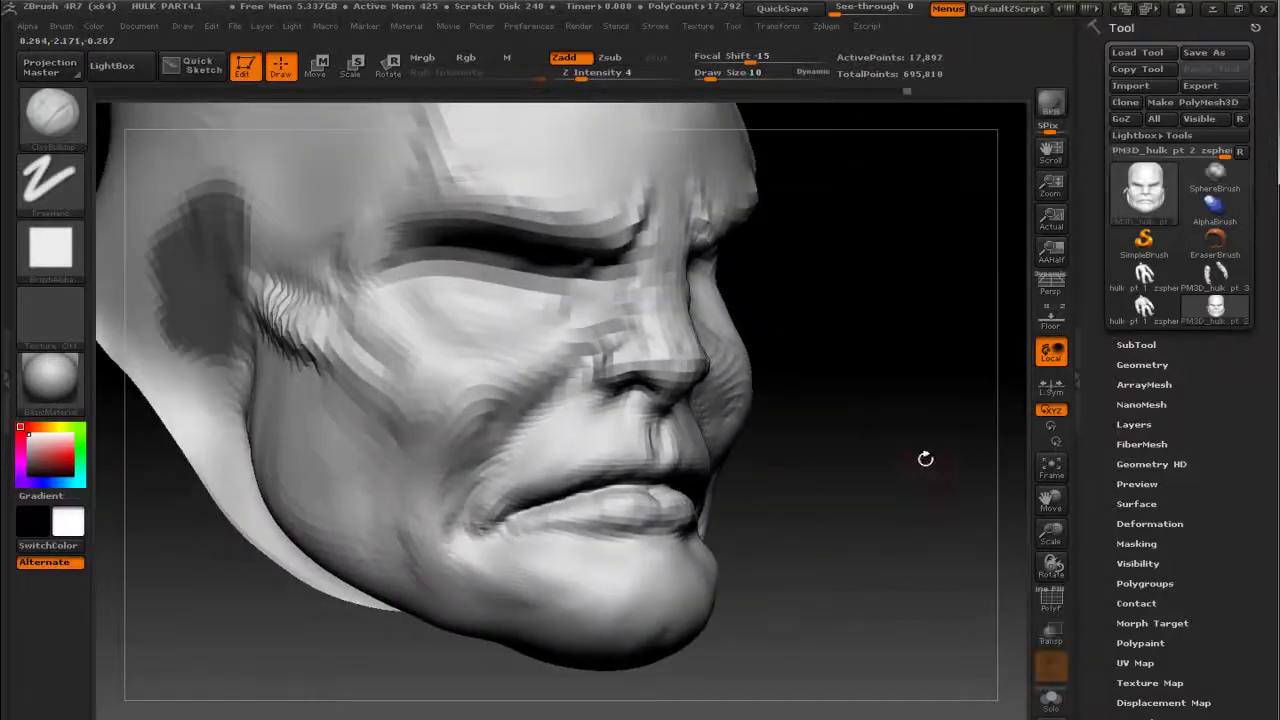
{"action": "left_click_drag", "start_coordinate": [457, 400], "coordinate": [443, 386]}
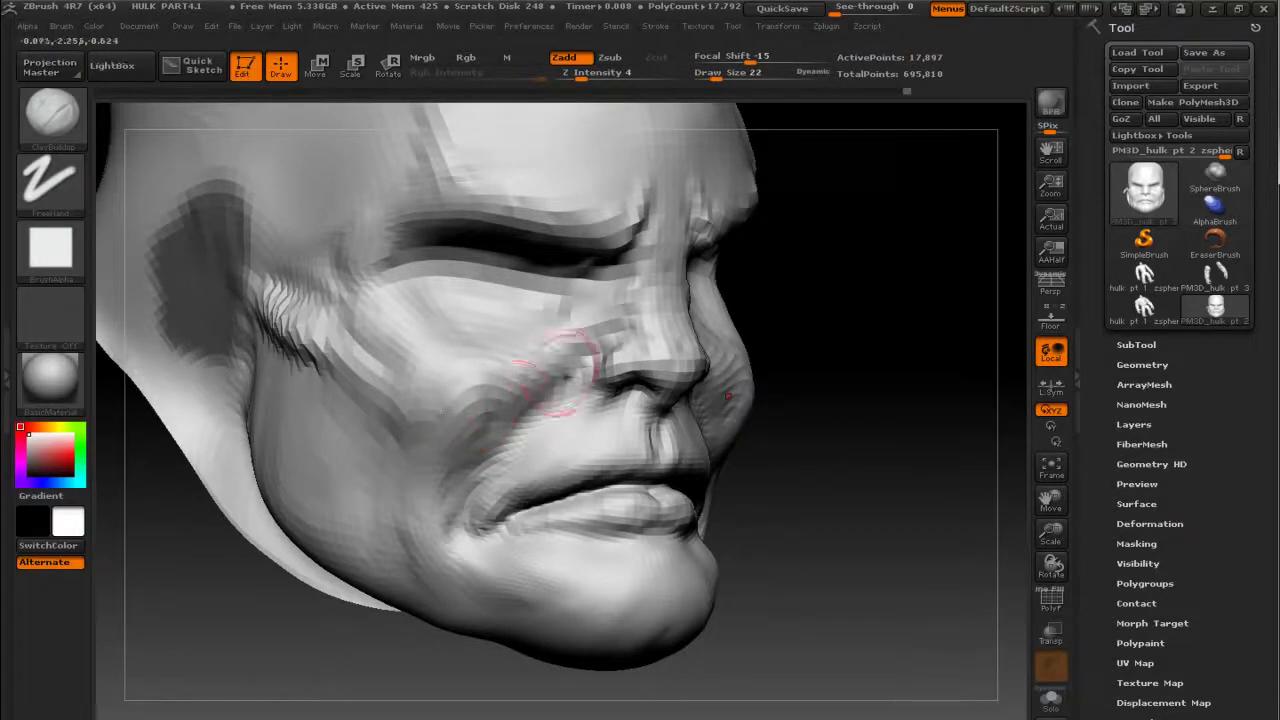
{"action": "key", "text": "bracketleft"}
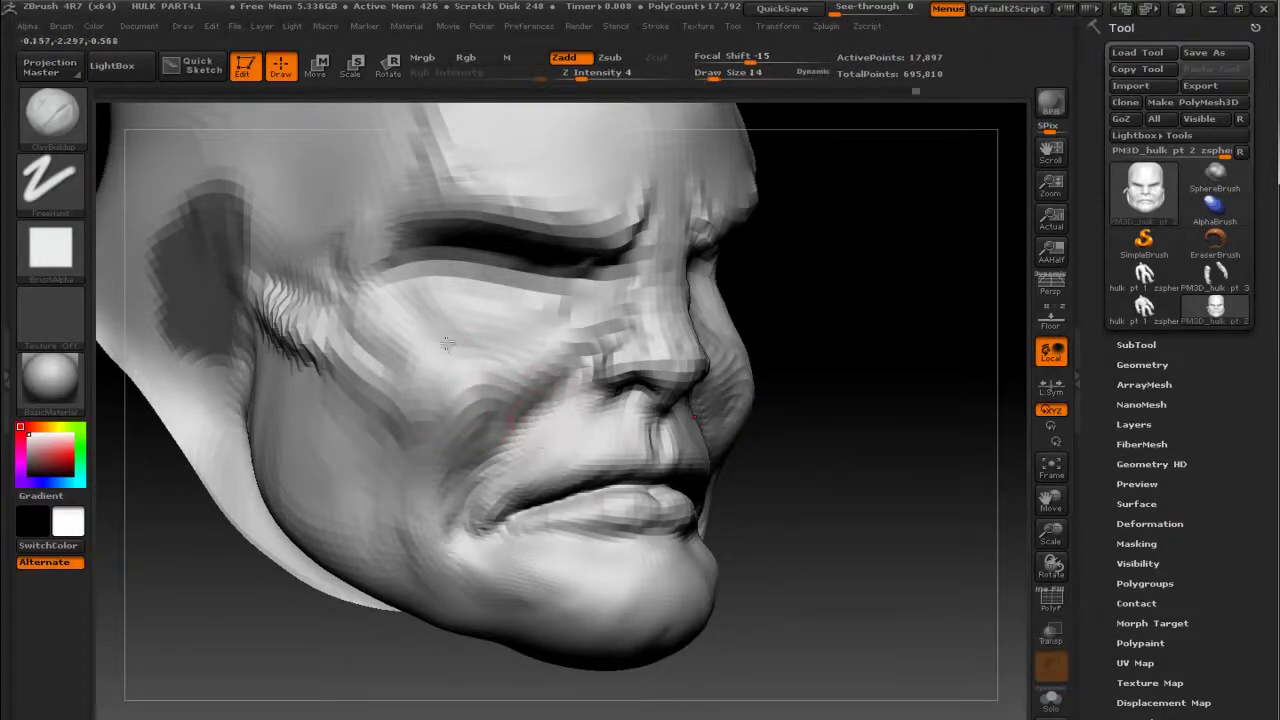
{"action": "mouse_move", "coordinate": [452, 371]}
{"action": "left_mouse_down"}
{"action": "mouse_move", "coordinate": [419, 444]}
{"action": "mouse_move", "coordinate": [440, 396]}
{"action": "left_mouse_up"}
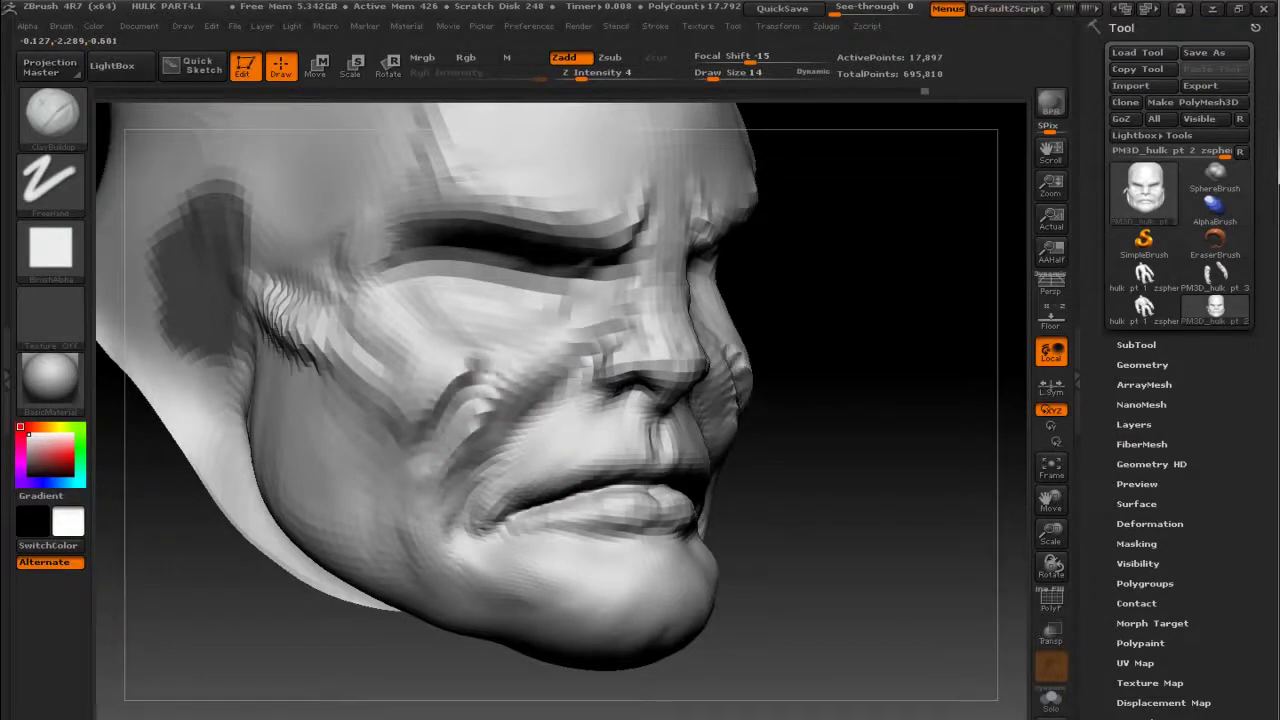
{"action": "key", "text": "shift"}
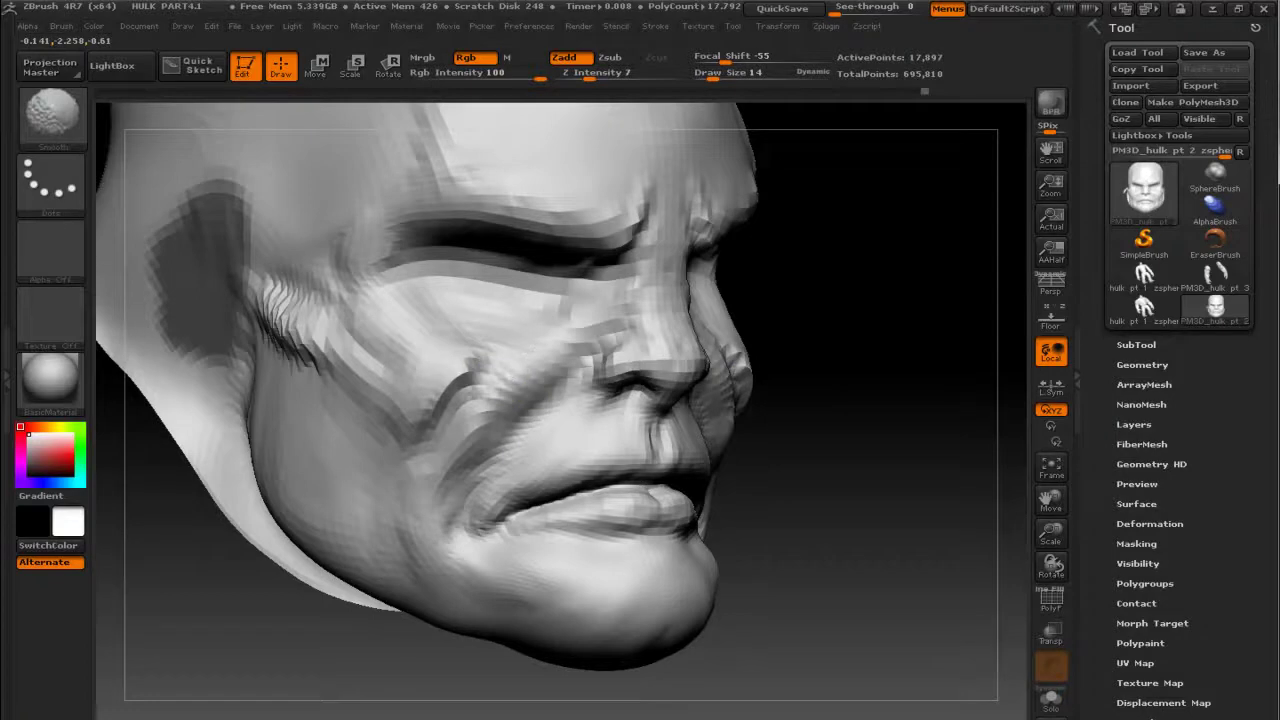
{"action": "mouse_move", "coordinate": [920, 350]}
{"action": "left_mouse_down"}
{"action": "mouse_move", "coordinate": [800, 355]}
{"action": "mouse_move", "coordinate": [943, 349]}
{"action": "mouse_move", "coordinate": [903, 406]}
{"action": "mouse_move", "coordinate": [865, 417]}
{"action": "left_mouse_up"}
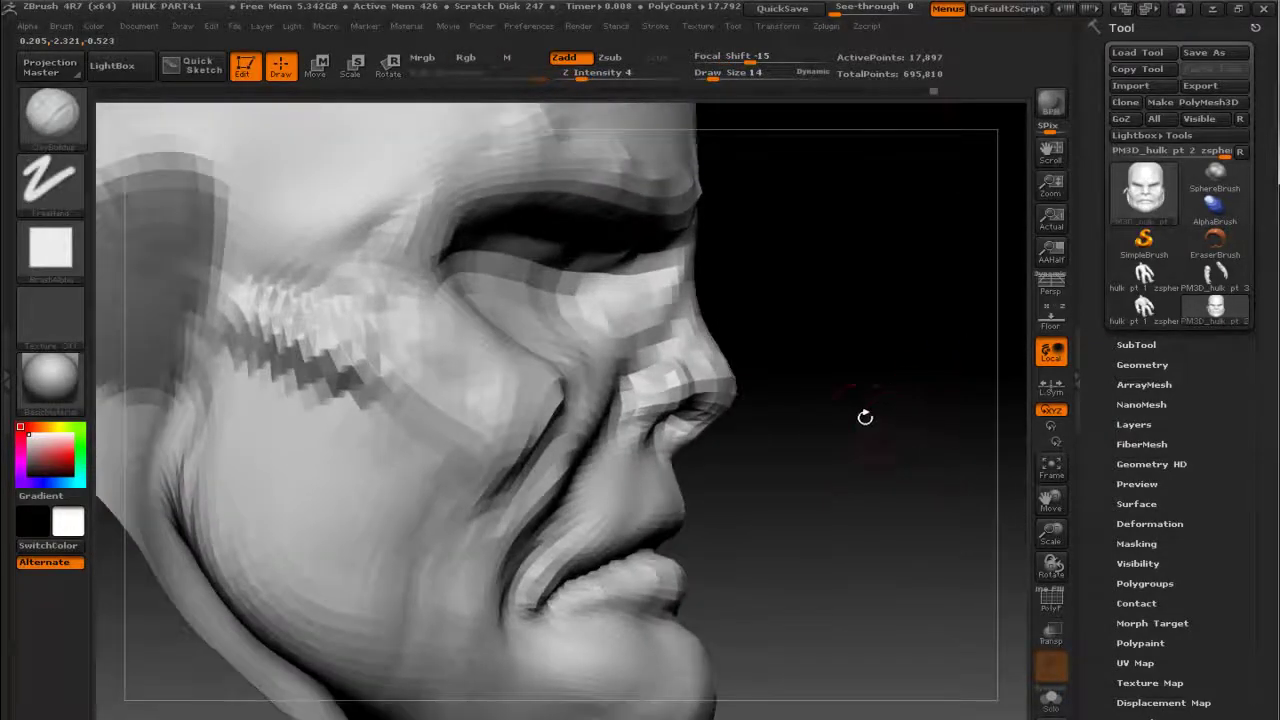
Step: With the Move brush at size 42, reshape the cheek and soften the nasolabial fold
{"action": "key", "text": "b"}
{"action": "key", "text": "Escape"}
{"action": "key", "text": "shift"}
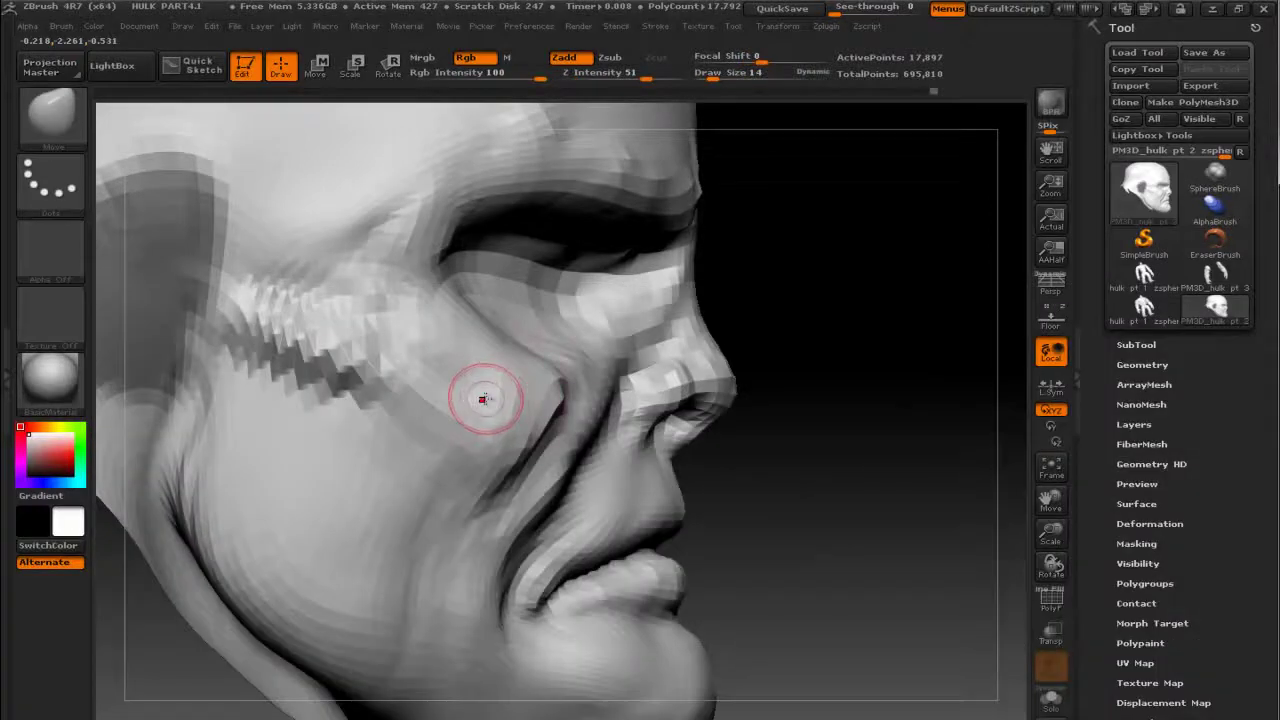
{"action": "key", "text": "bracketright"}
{"action": "key", "text": "bracketright"}
{"action": "key", "text": "bracketright"}
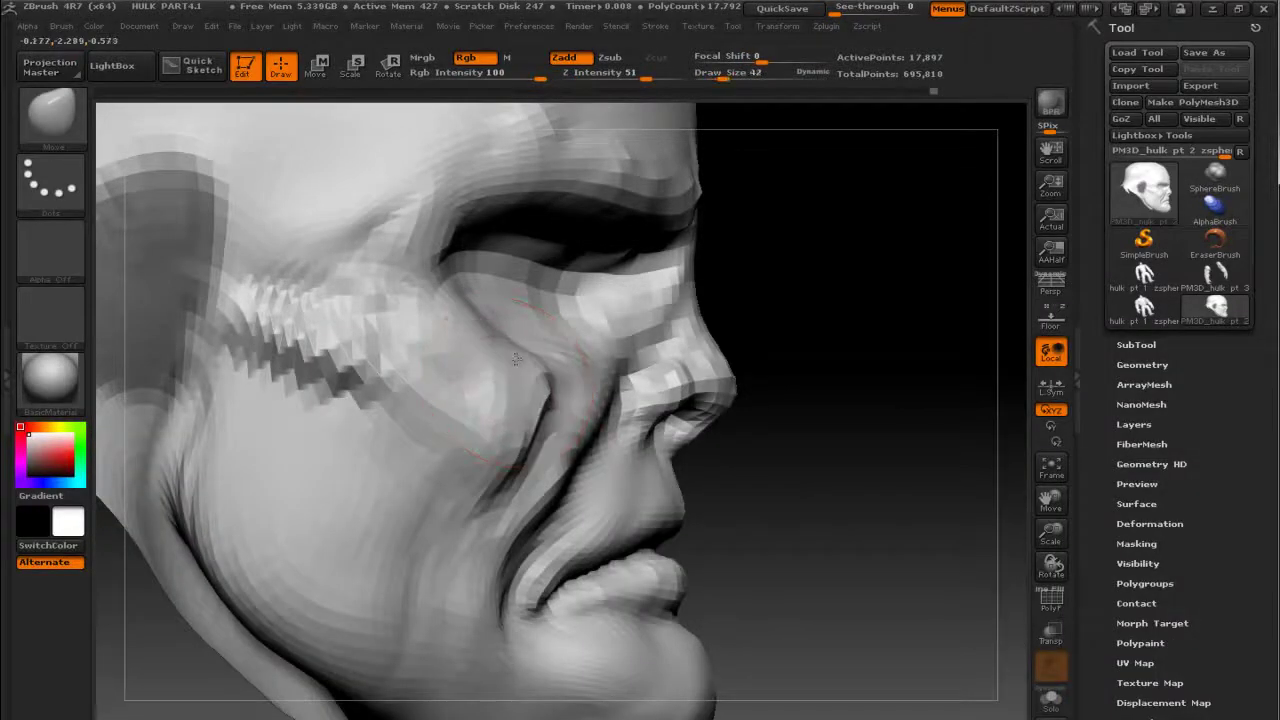
{"action": "left_click_drag", "start_coordinate": [516, 358], "coordinate": [451, 337], "text": "shift"}
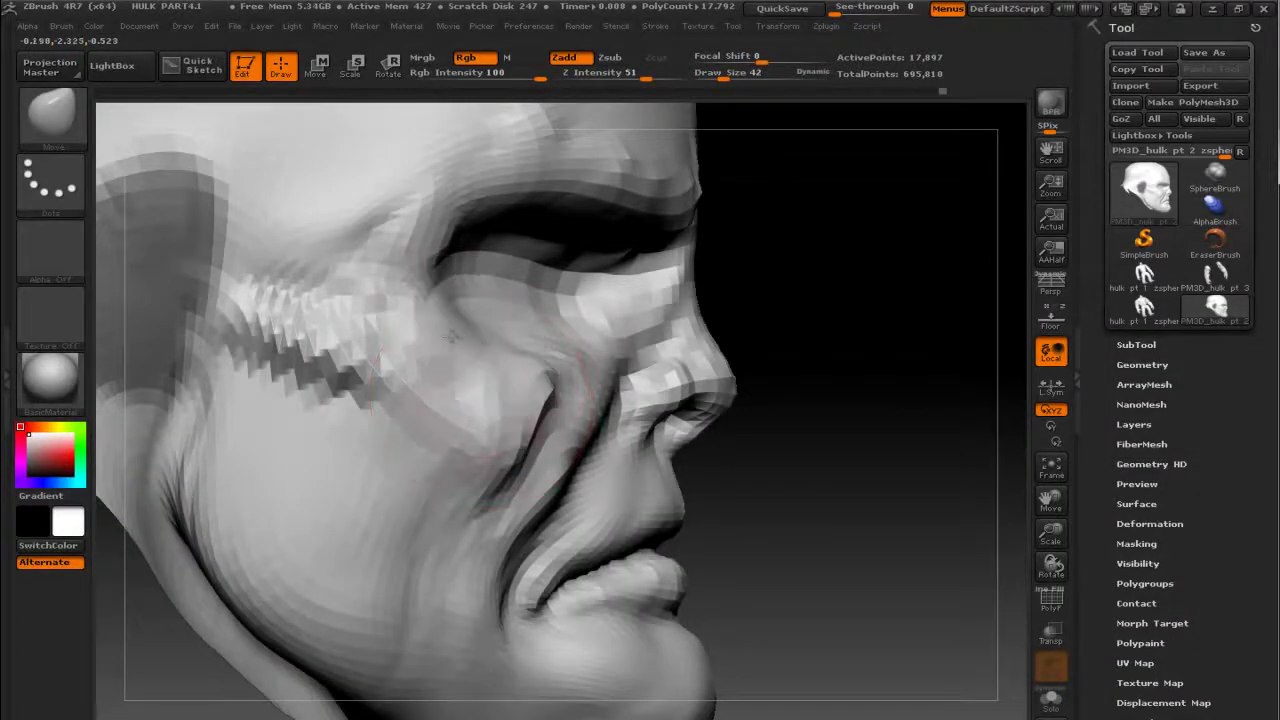
{"action": "mouse_move", "coordinate": [523, 400]}
{"action": "left_mouse_down", "text": "shift"}
{"action": "mouse_move", "coordinate": [560, 460]}
{"action": "mouse_move", "coordinate": [595, 610]}
{"action": "left_mouse_up", "text": "shift"}
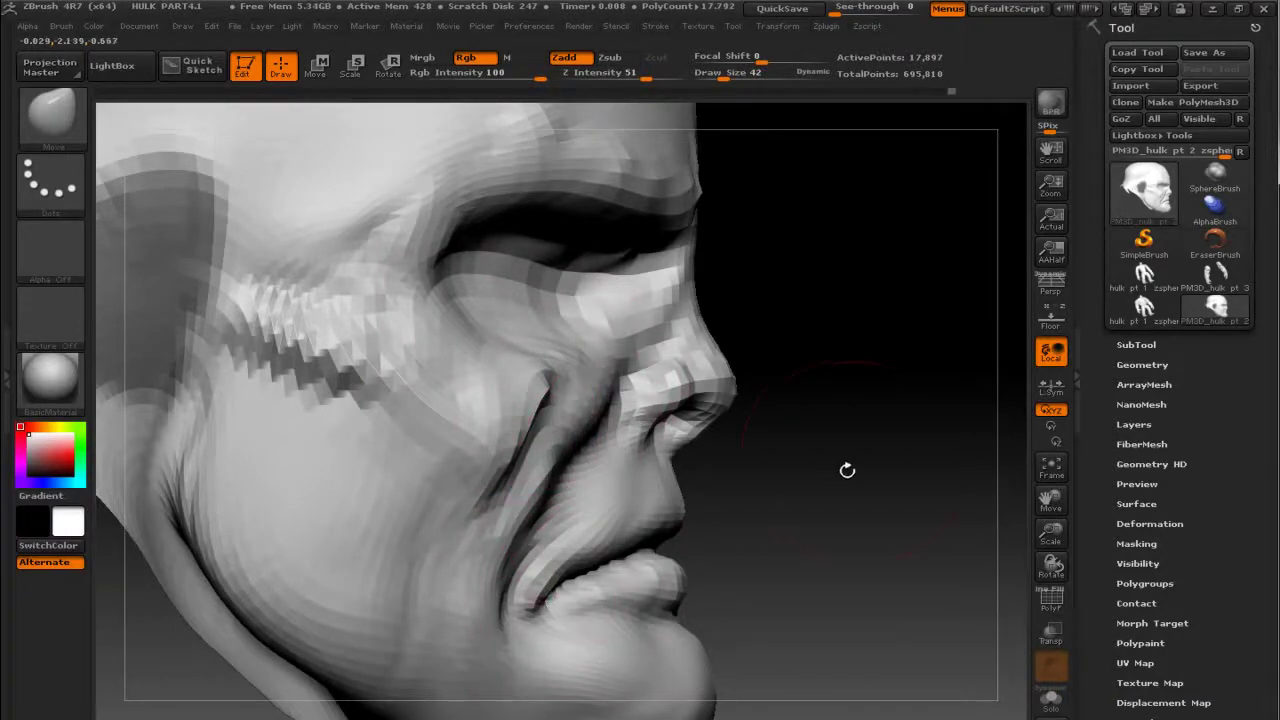
{"action": "left_click_drag", "start_coordinate": [875, 452], "coordinate": [885, 514], "text": "alt"}
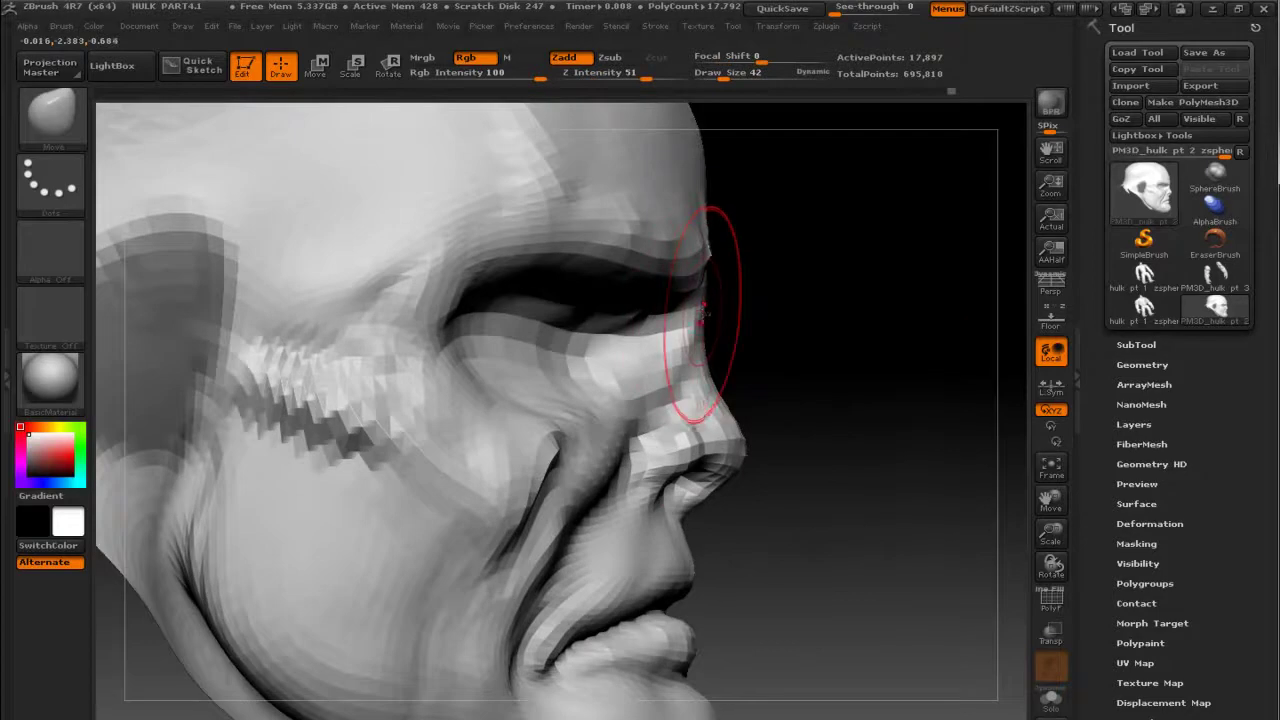
{"action": "key", "text": "["}
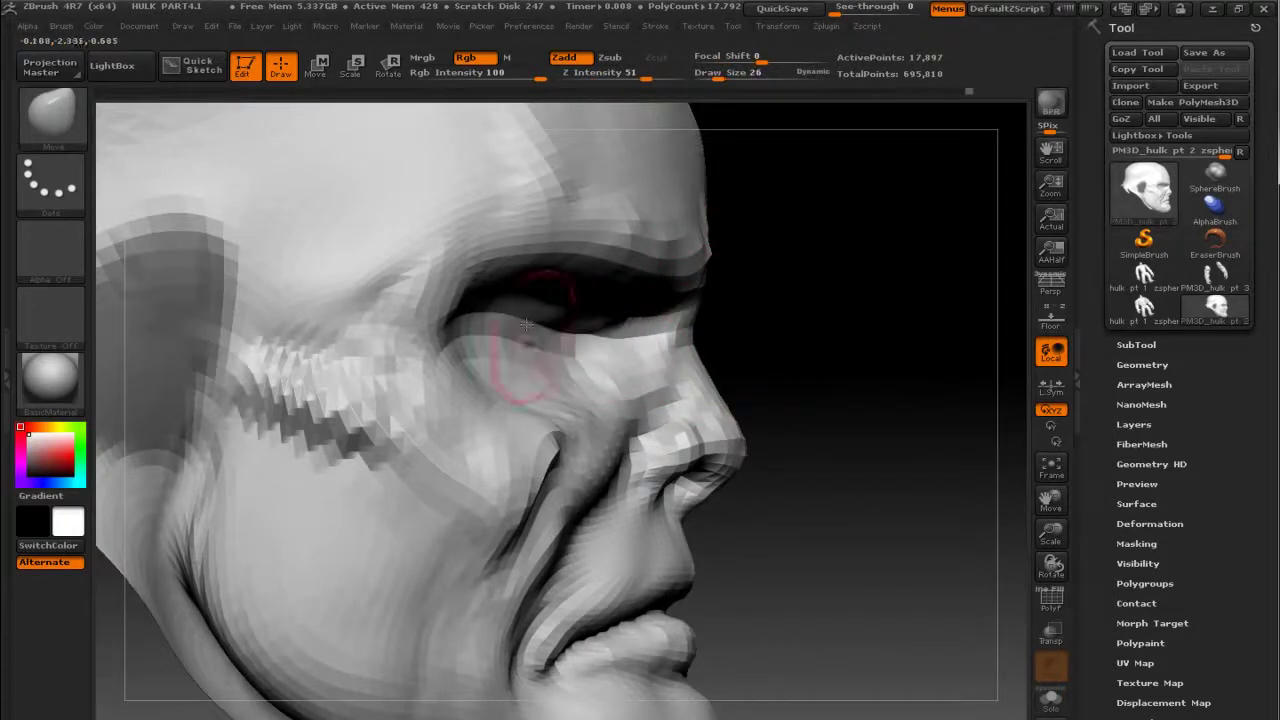
{"action": "left_click_drag", "start_coordinate": [802, 366], "coordinate": [616, 393]}
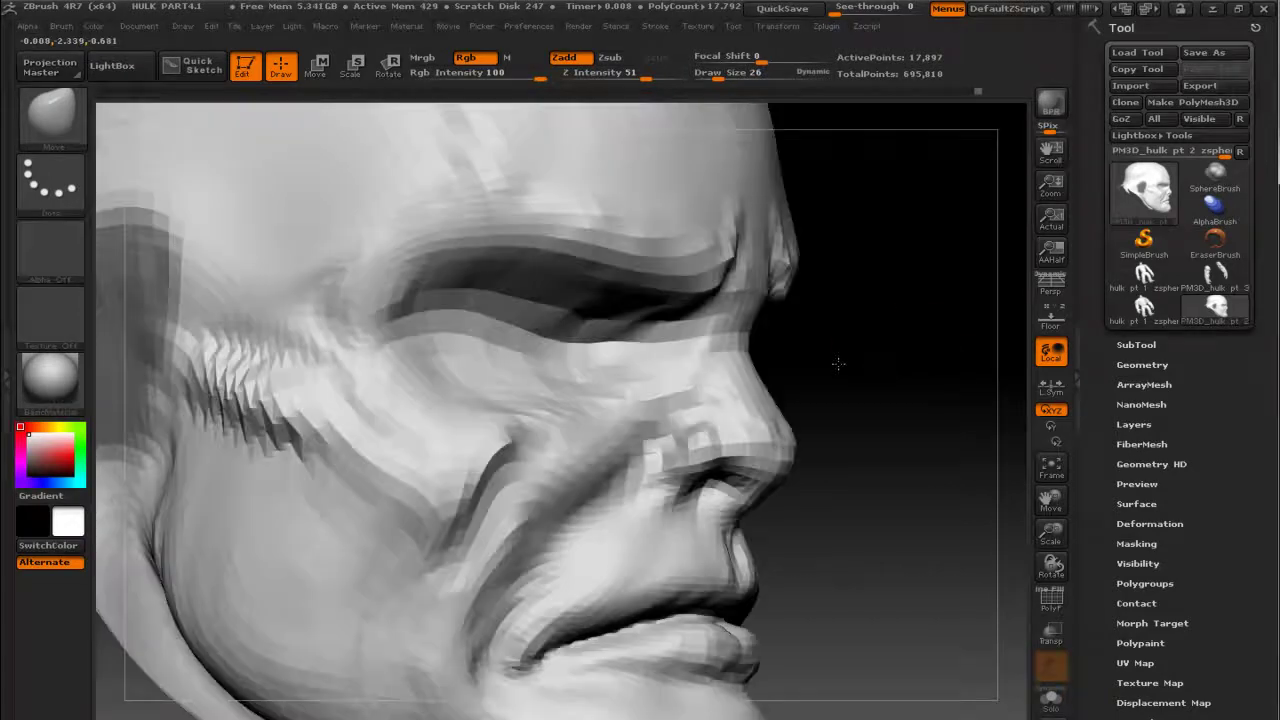
Step: Frame the Hulk head in front view and compare the face with the sculpted-head reference images
{"action": "key", "text": "f"}
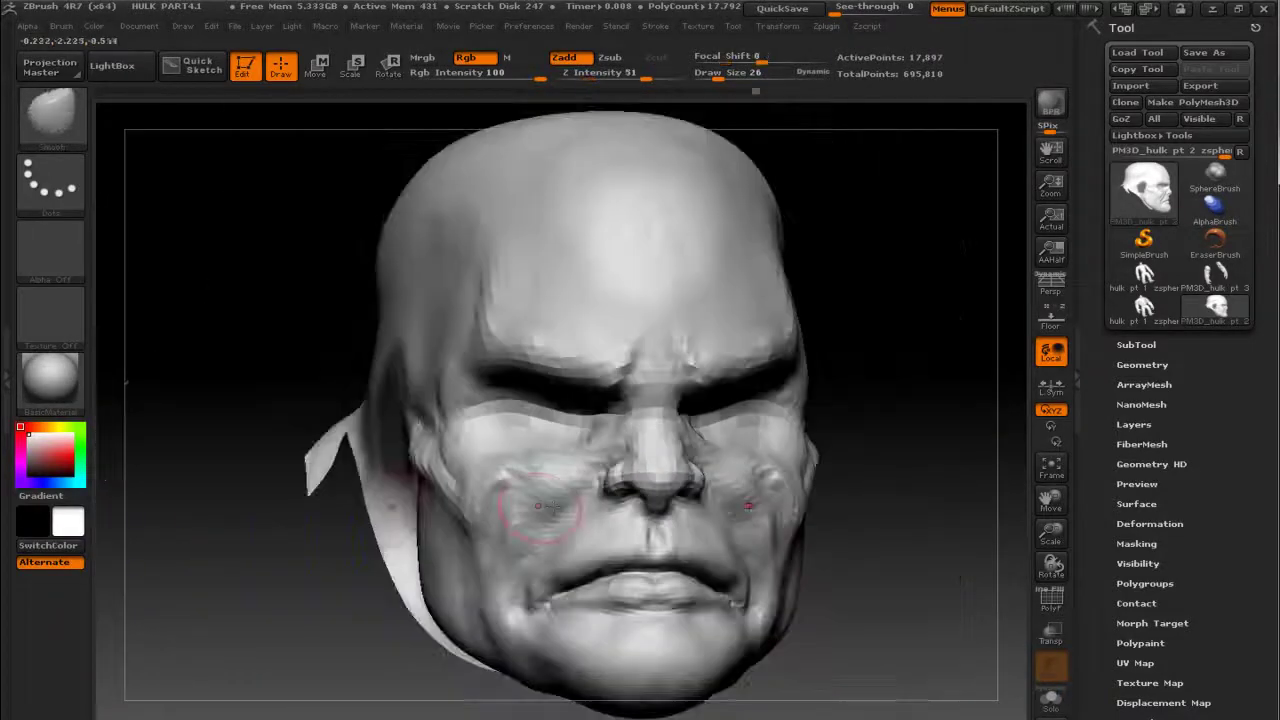
{"action": "mouse_move", "coordinate": [900, 400]}
{"action": "left_mouse_down", "text": "shift"}
{"action": "mouse_move", "coordinate": [880, 420]}
{"action": "mouse_move", "coordinate": [540, 455]}
{"action": "left_mouse_up", "text": "shift"}
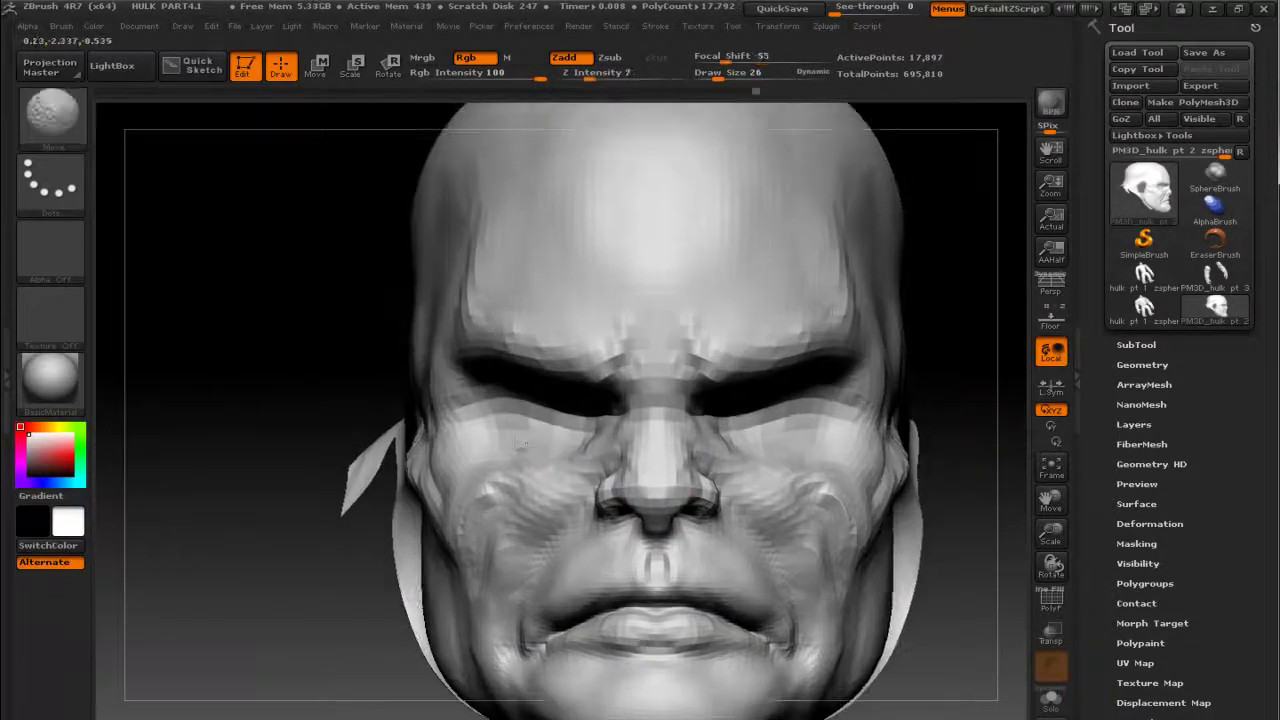
{"action": "left_click_drag", "start_coordinate": [943, 586], "coordinate": [928, 475]}
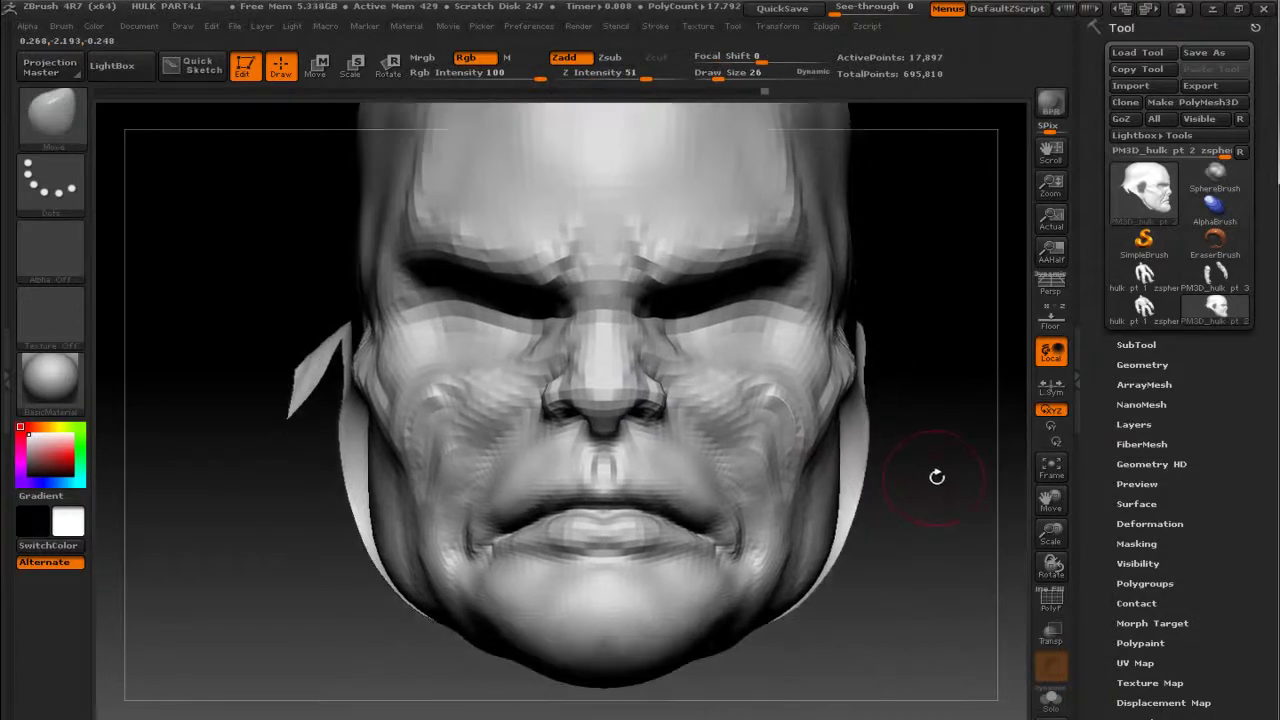
{"action": "key", "text": "alt+Tab"}
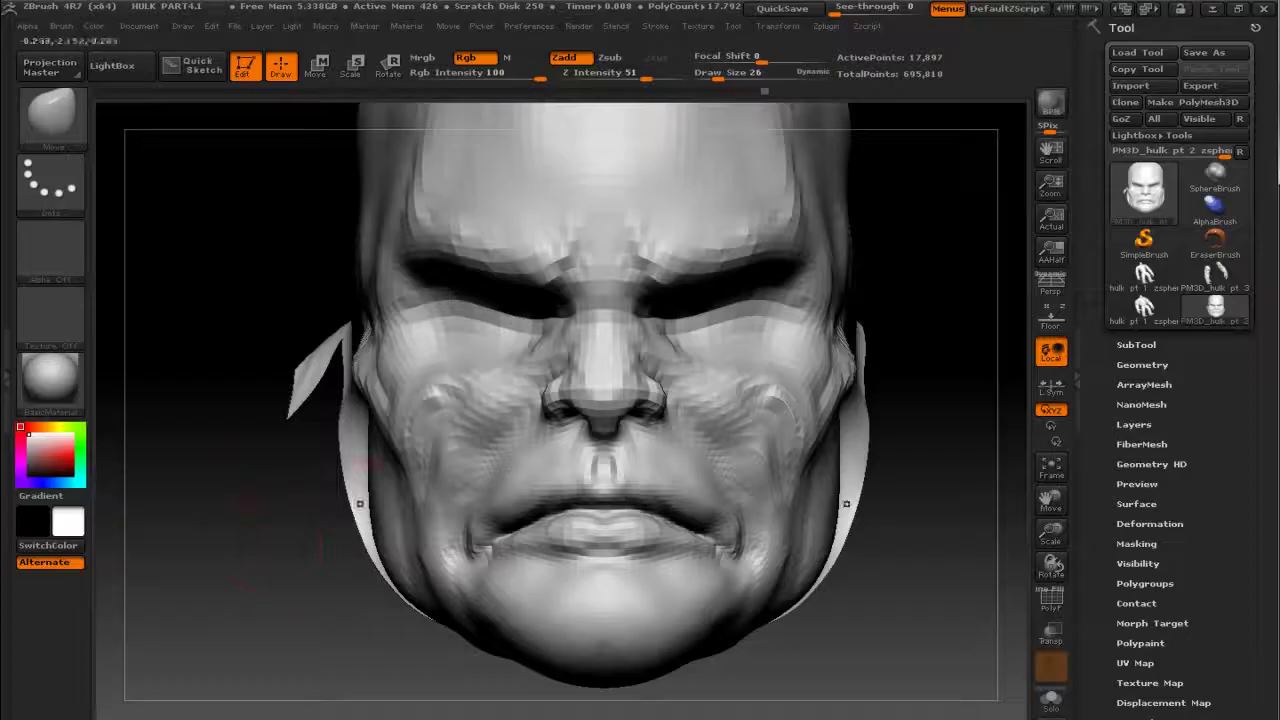
{"action": "left_click_drag", "start_coordinate": [880, 300], "coordinate": [918, 330]}
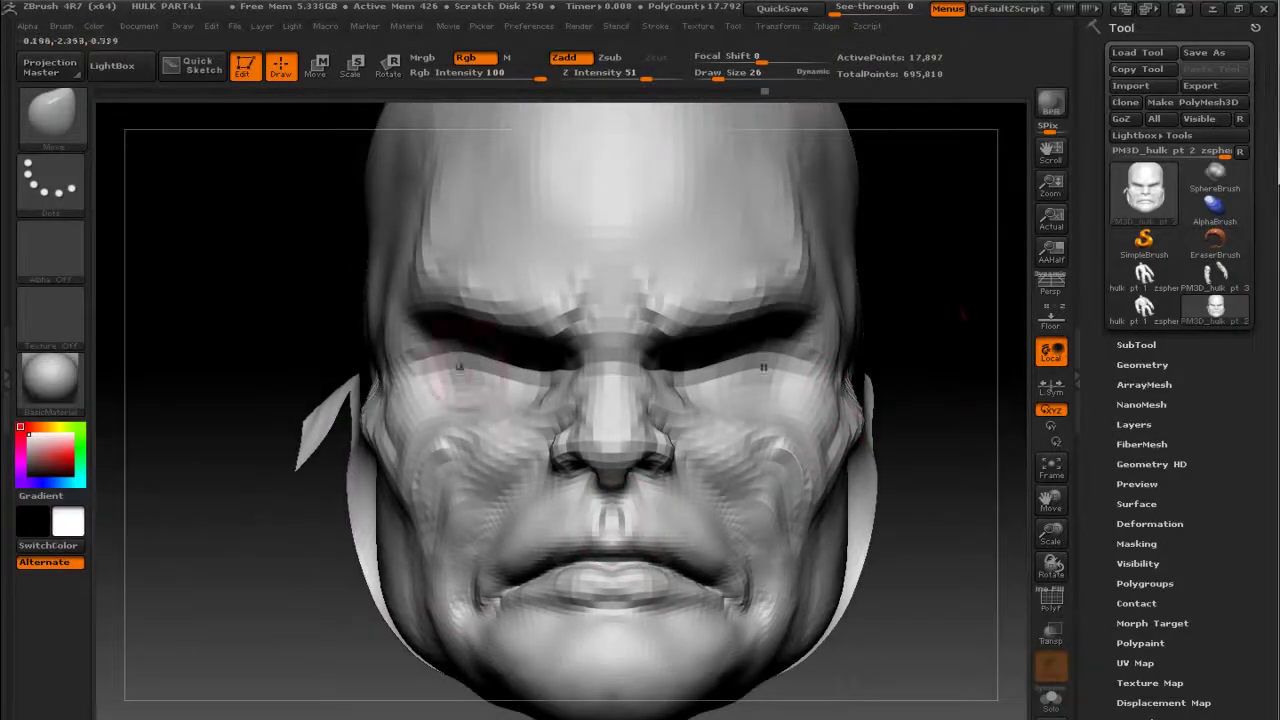
Step: Switch to a smaller ClayBuildup brush and build up clay under the left eye
{"action": "key", "text": "b"}
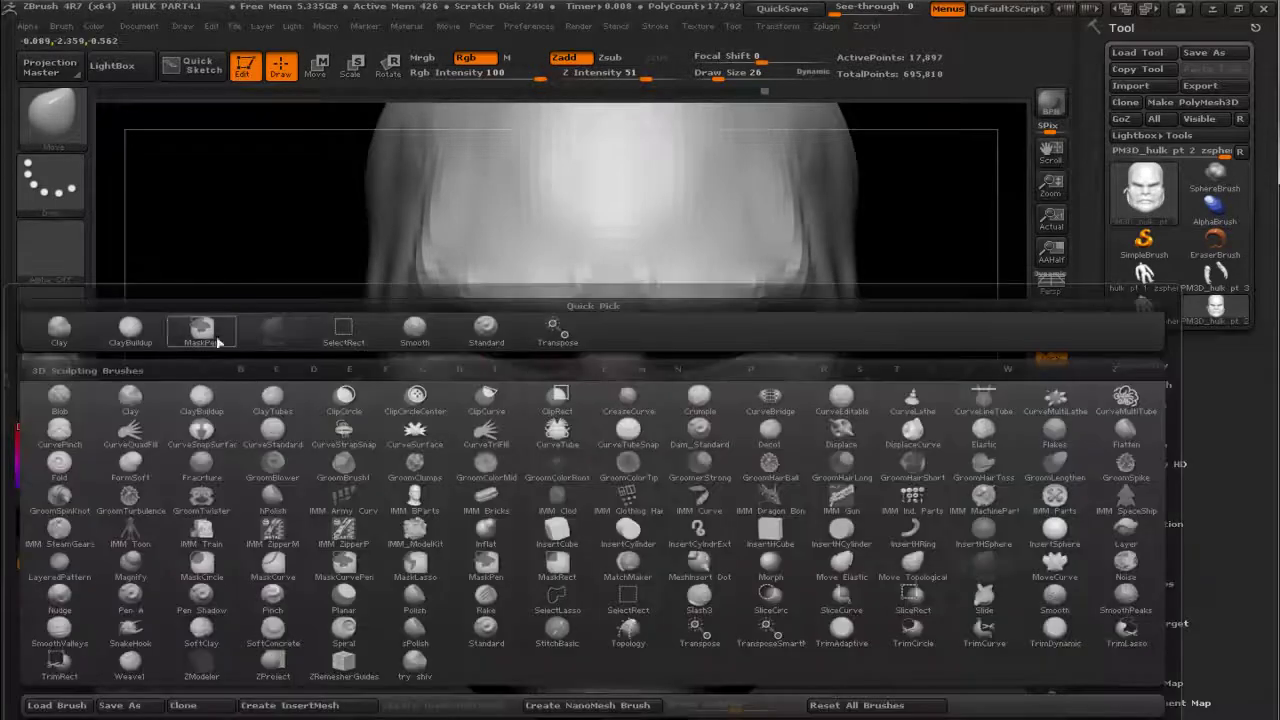
{"action": "left_click", "coordinate": [130, 327]}
{"action": "key", "text": "bracketleft"}
{"action": "key", "text": "bracketleft"}
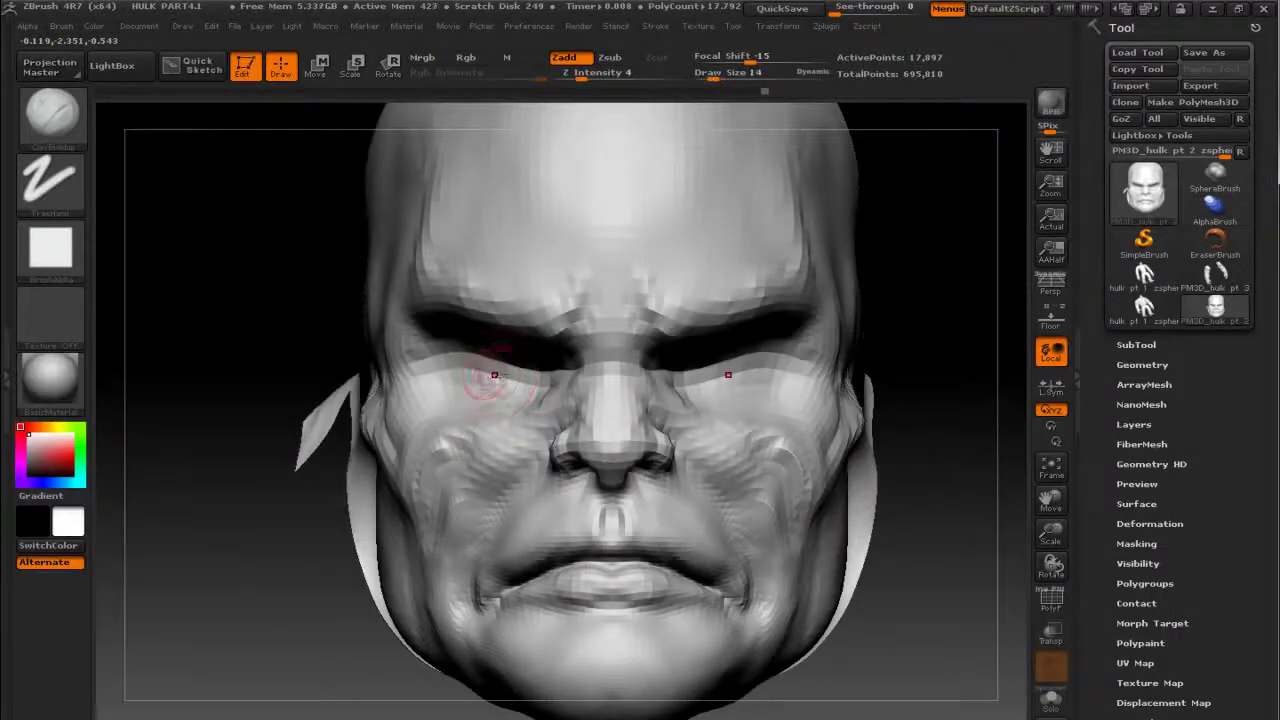
{"action": "left_click_drag", "start_coordinate": [460, 364], "coordinate": [523, 377]}
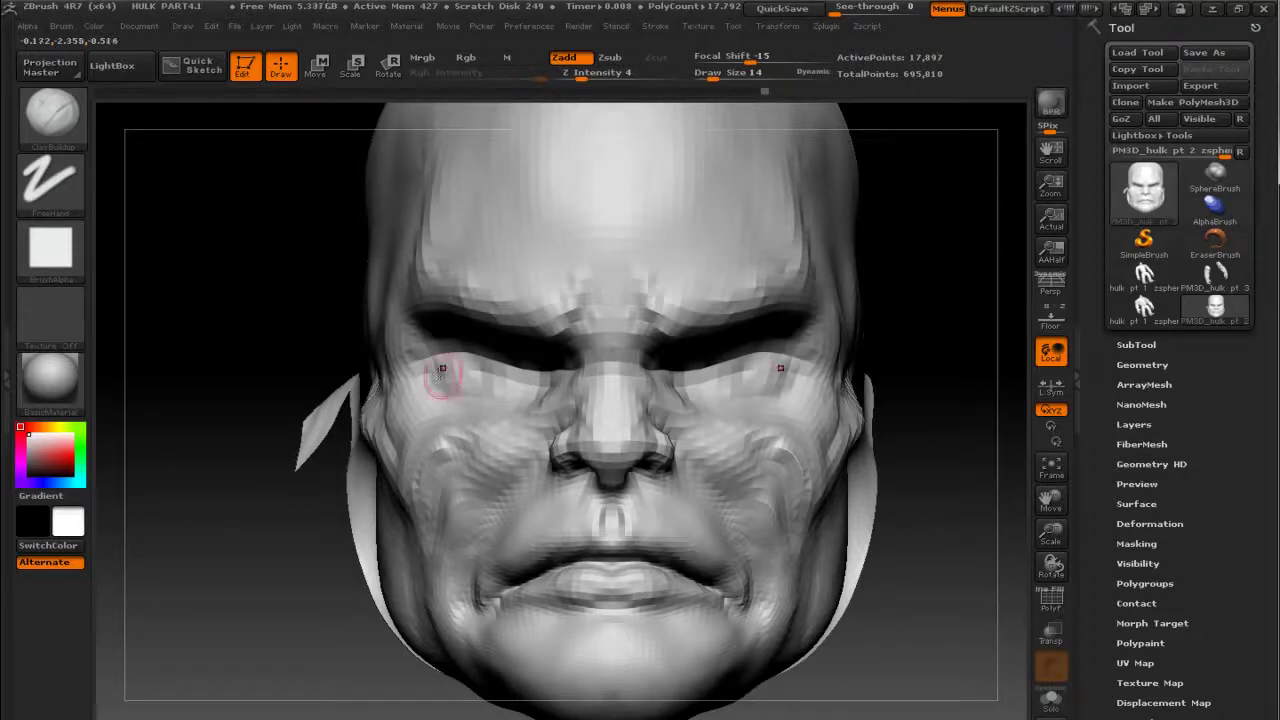
Step: Smooth the cheek ridges beside the nose from three-quarter and front views
{"action": "left_click_drag", "start_coordinate": [954, 403], "coordinate": [926, 423]}
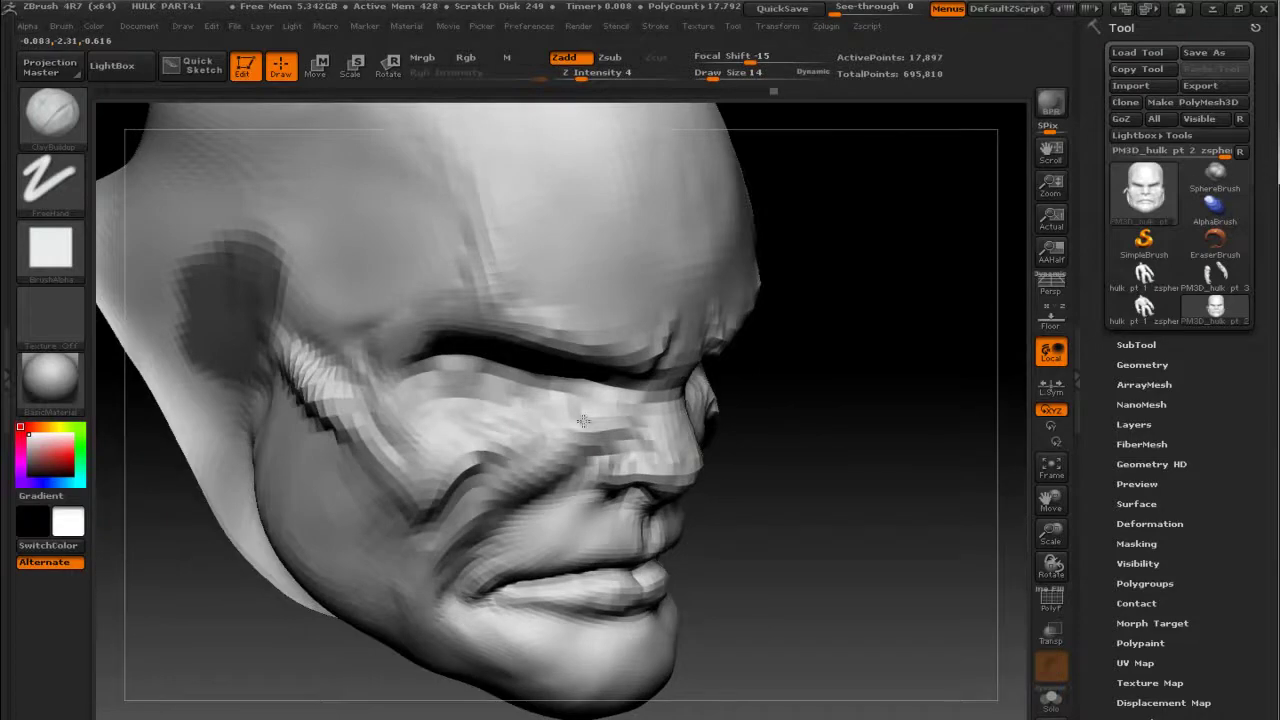
{"action": "left_click_drag", "start_coordinate": [857, 471], "coordinate": [543, 400]}
{"action": "key", "text": "shift"}
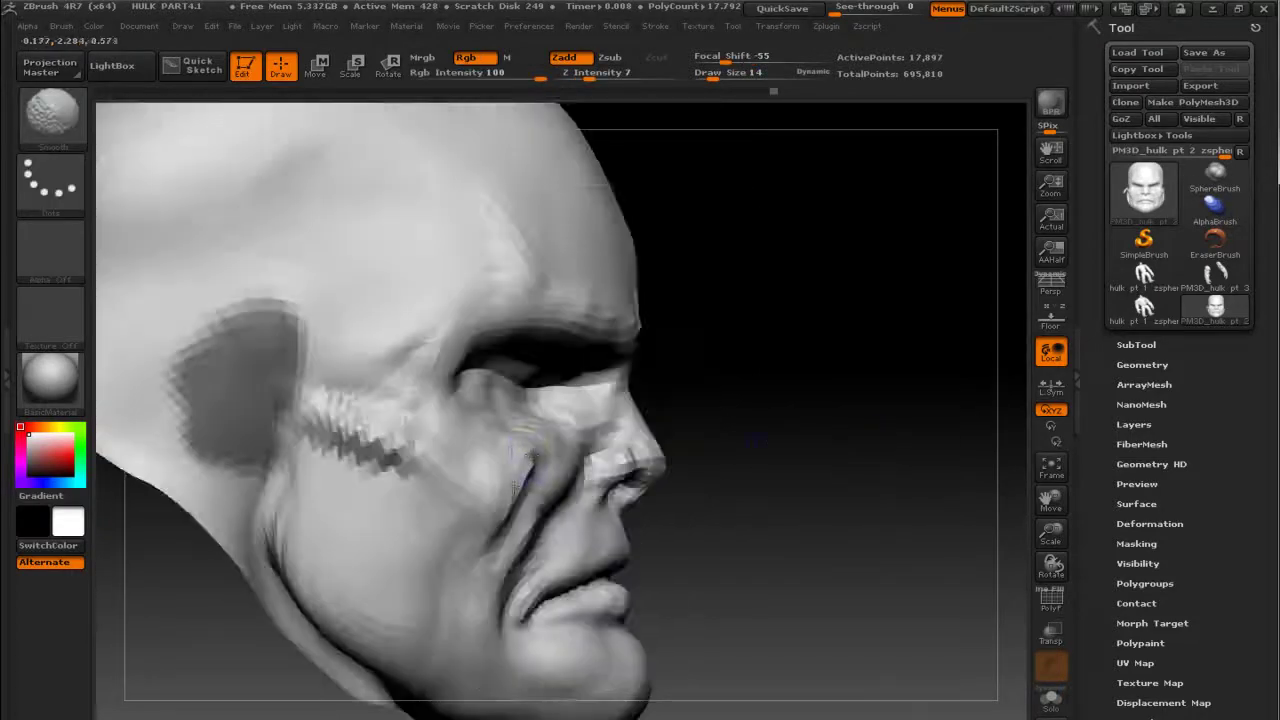
{"action": "mouse_move", "coordinate": [338, 523]}
{"action": "left_mouse_down", "text": "alt"}
{"action": "mouse_move", "coordinate": [428, 443]}
{"action": "mouse_move", "coordinate": [369, 468]}
{"action": "mouse_move", "coordinate": [375, 435]}
{"action": "mouse_move", "coordinate": [414, 486]}
{"action": "mouse_move", "coordinate": [414, 470]}
{"action": "left_mouse_up", "text": "alt"}
{"action": "mouse_move", "coordinate": [960, 600]}
{"action": "left_mouse_down", "text": "shift"}
{"action": "mouse_move", "coordinate": [1020, 452]}
{"action": "mouse_move", "coordinate": [966, 466]}
{"action": "left_mouse_up", "text": "shift"}
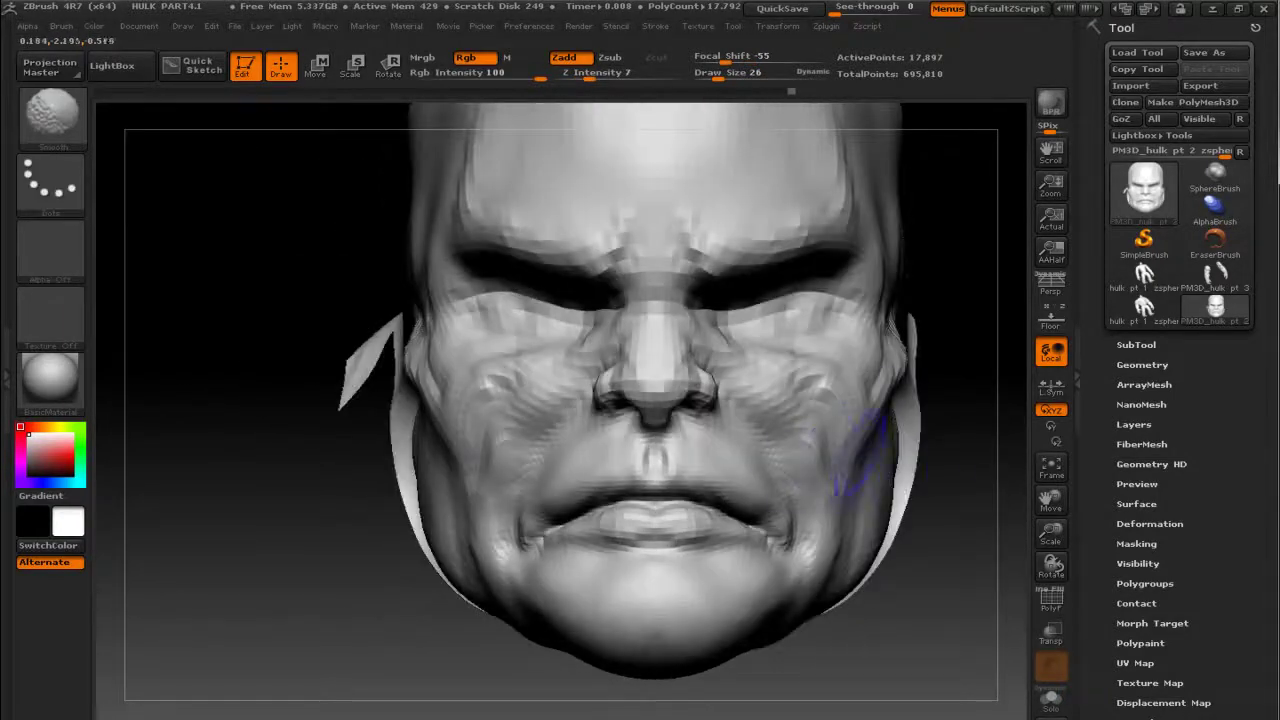
{"action": "key", "text": "shift"}
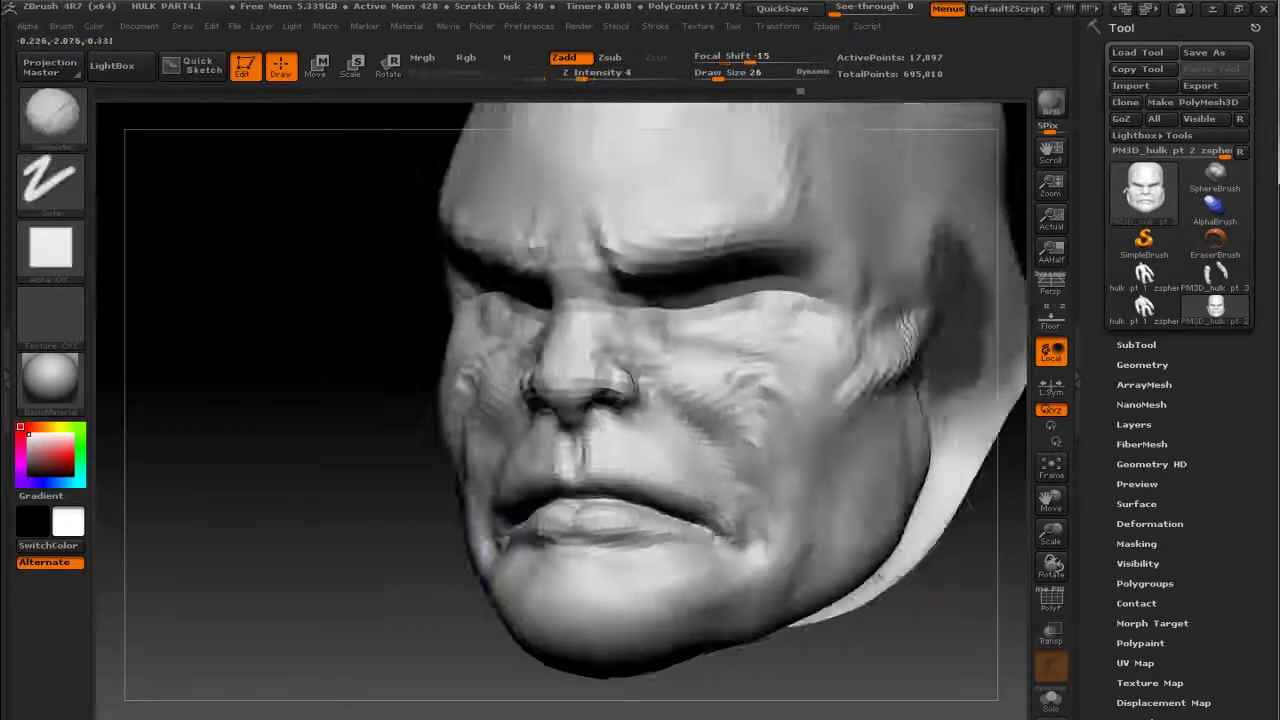
Step: Smooth the jagged ridges on the cheek near the ear from a left three-quarter view
{"action": "left_click_drag", "start_coordinate": [880, 568], "coordinate": [818, 456]}
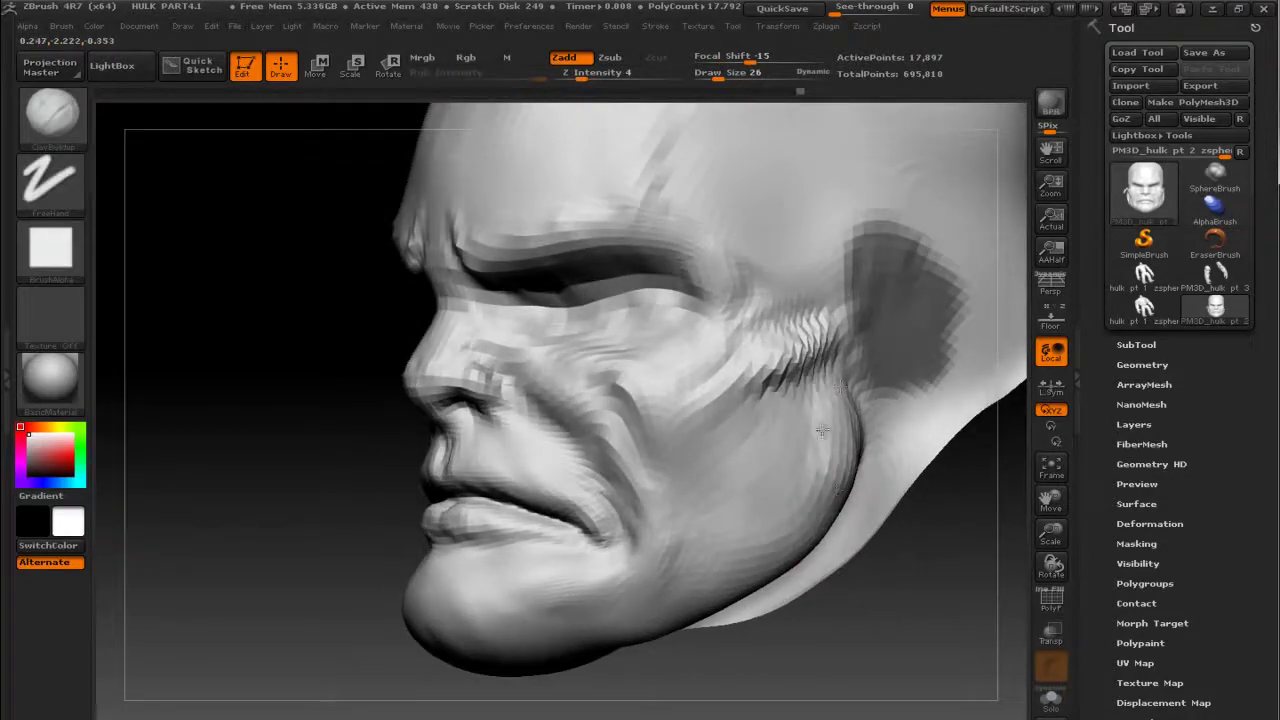
{"action": "key", "text": "shift"}
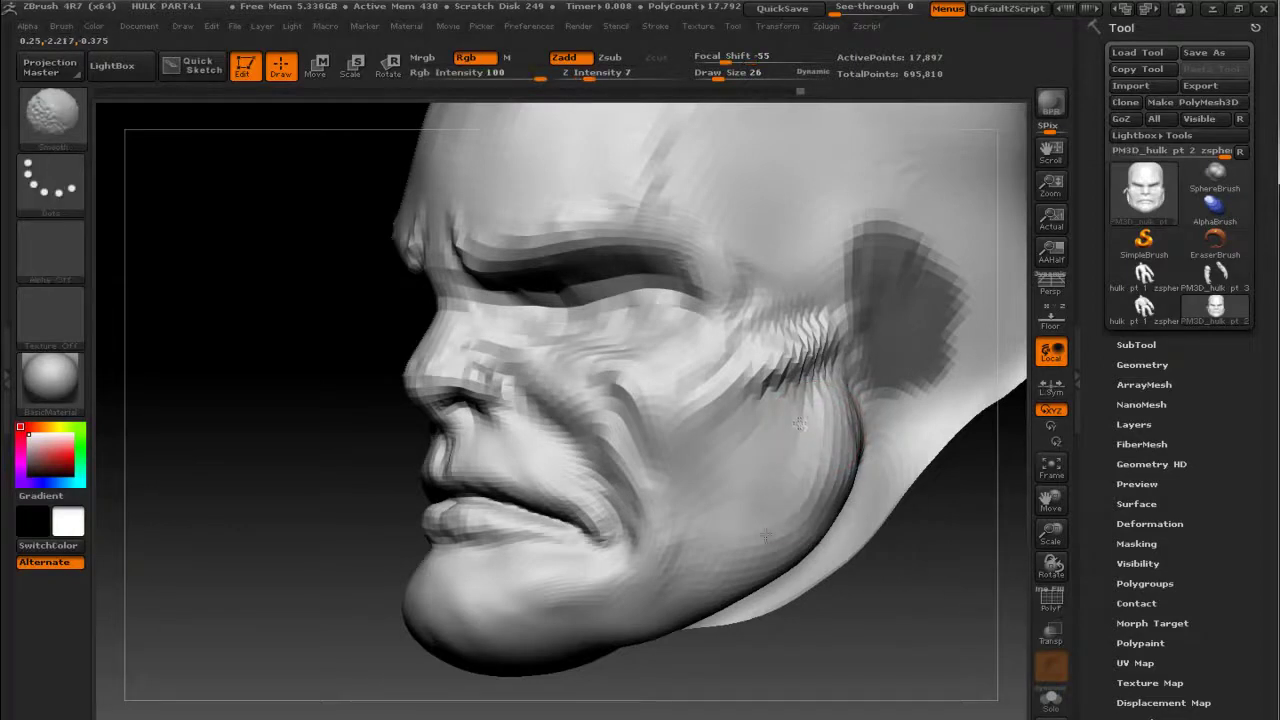
{"action": "left_click_drag", "start_coordinate": [775, 387], "coordinate": [785, 313], "text": "shift"}
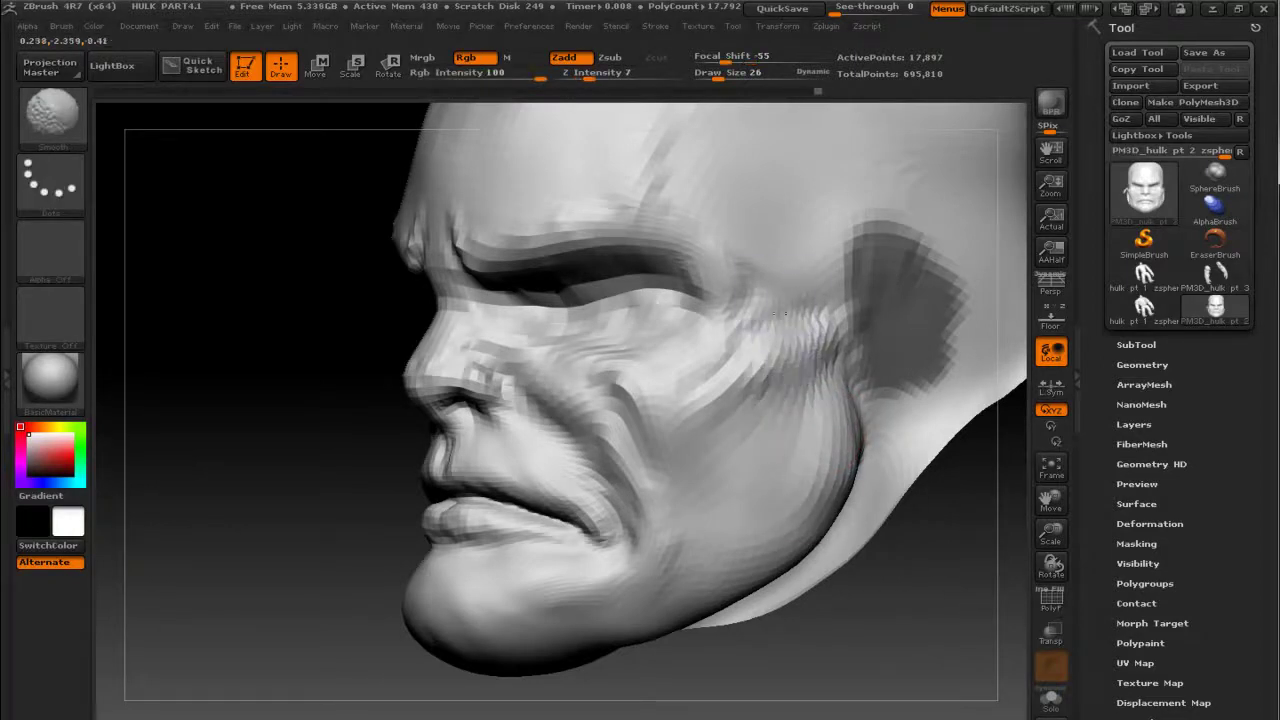
{"action": "left_click_drag", "start_coordinate": [390, 330], "coordinate": [323, 343], "text": "alt"}
{"action": "mouse_move", "coordinate": [437, 471]}
{"action": "left_mouse_down", "text": "alt"}
{"action": "mouse_move", "coordinate": [353, 386]}
{"action": "mouse_move", "coordinate": [434, 449]}
{"action": "left_mouse_up", "text": "alt"}
Step: Shrink the brush to draw size 10 and soften the left side of the nose bridge
{"action": "left_click_drag", "start_coordinate": [897, 511], "coordinate": [410, 405], "text": "alt"}
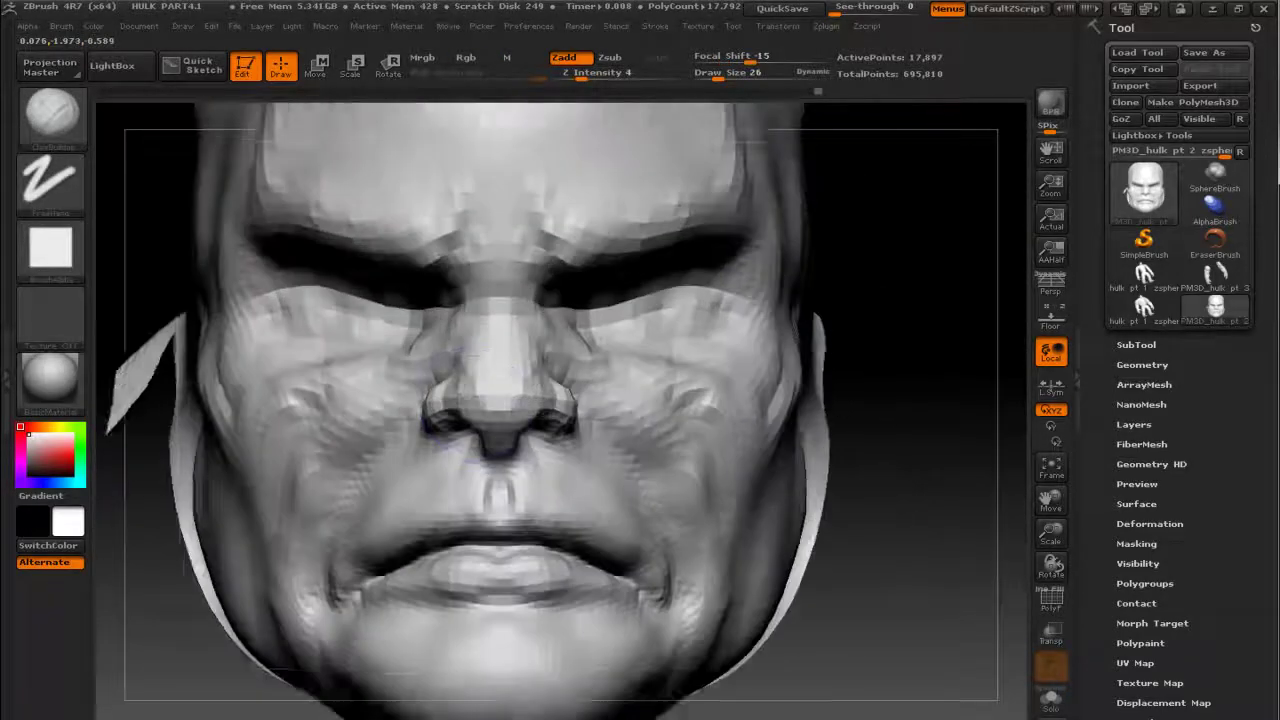
{"action": "key", "text": "bracketleft"}
{"action": "key", "text": "bracketleft"}
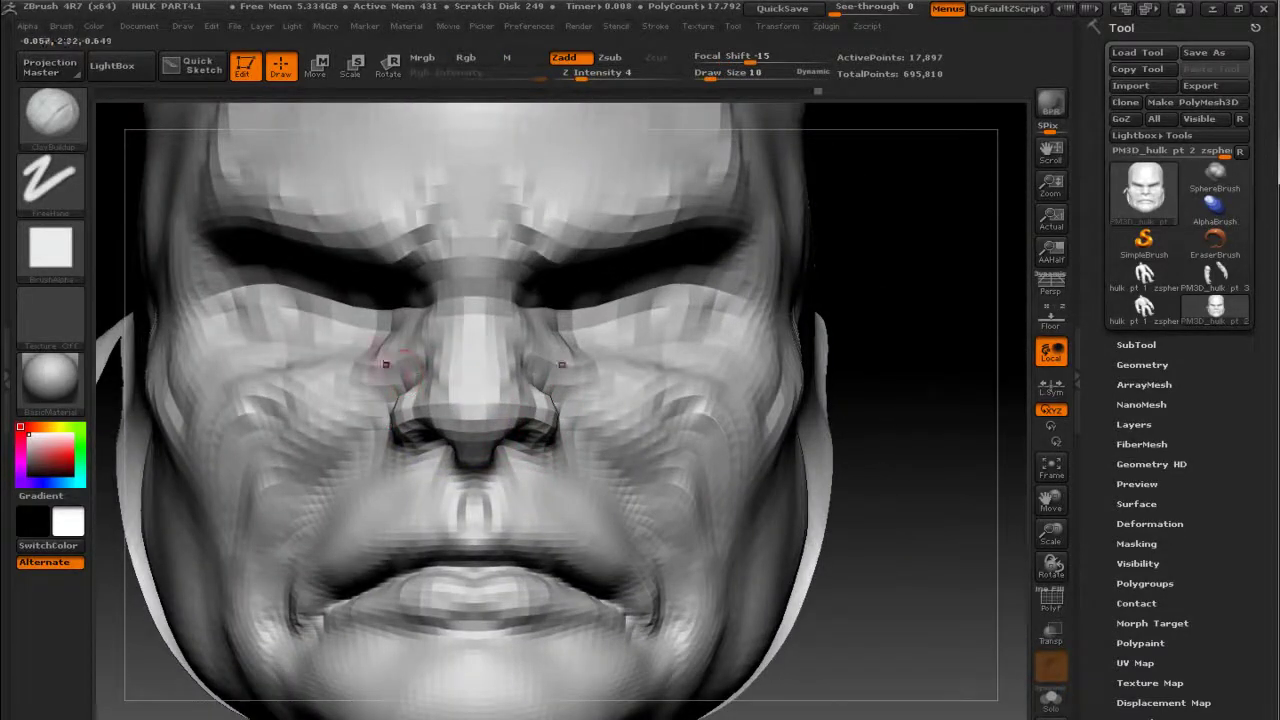
{"action": "left_click_drag", "start_coordinate": [388, 347], "coordinate": [372, 362]}
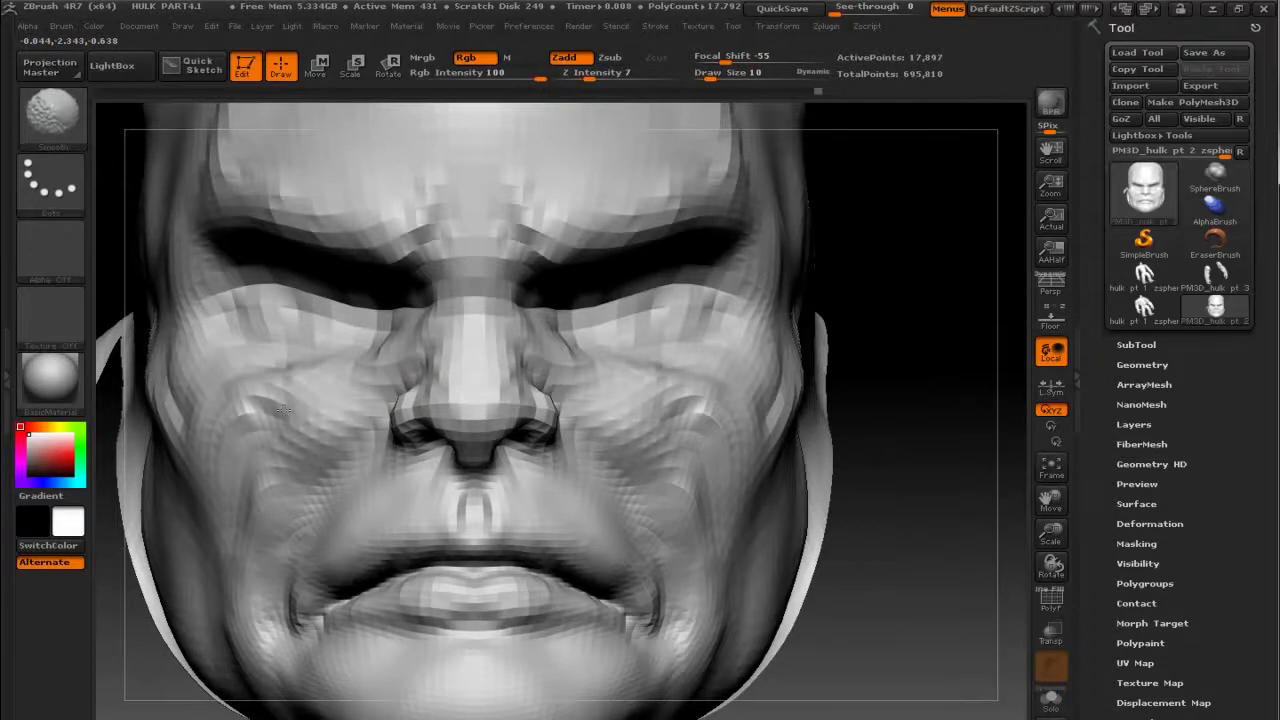
{"action": "left_click_drag", "start_coordinate": [909, 528], "coordinate": [920, 497], "text": "alt"}
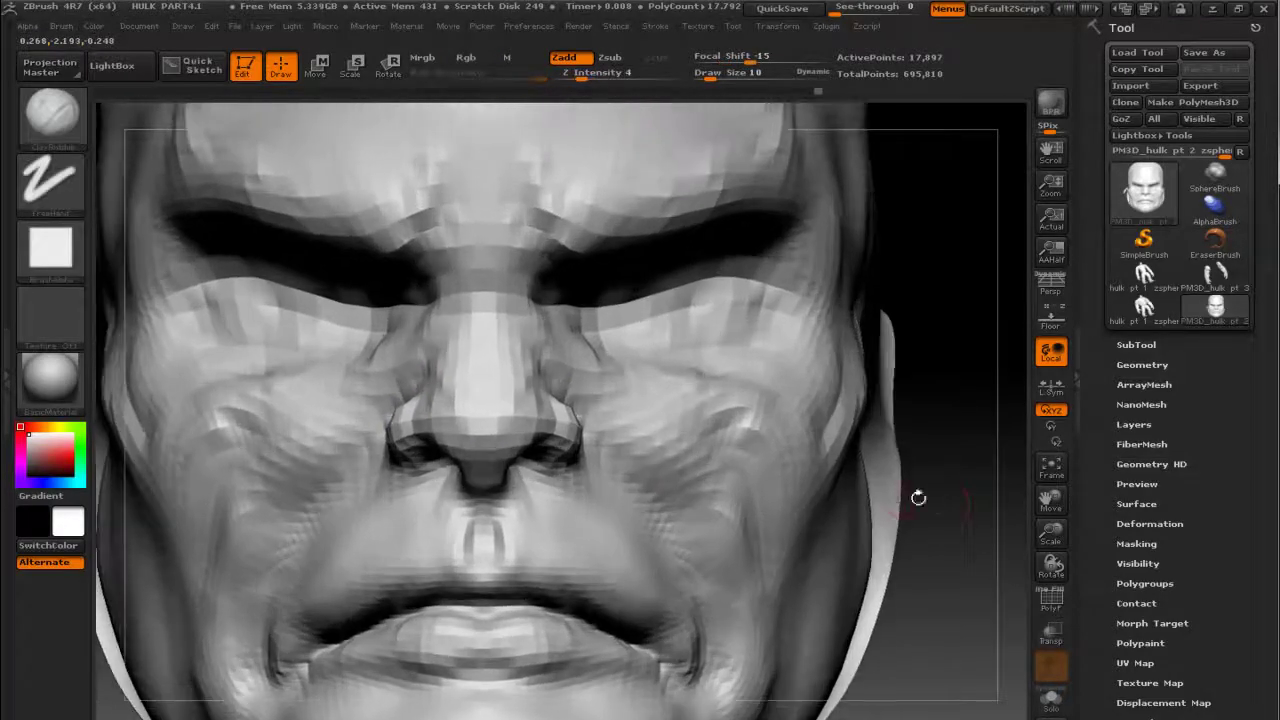
{"action": "key", "text": "b"}
{"action": "key", "text": "c"}
{"action": "key", "text": "b"}
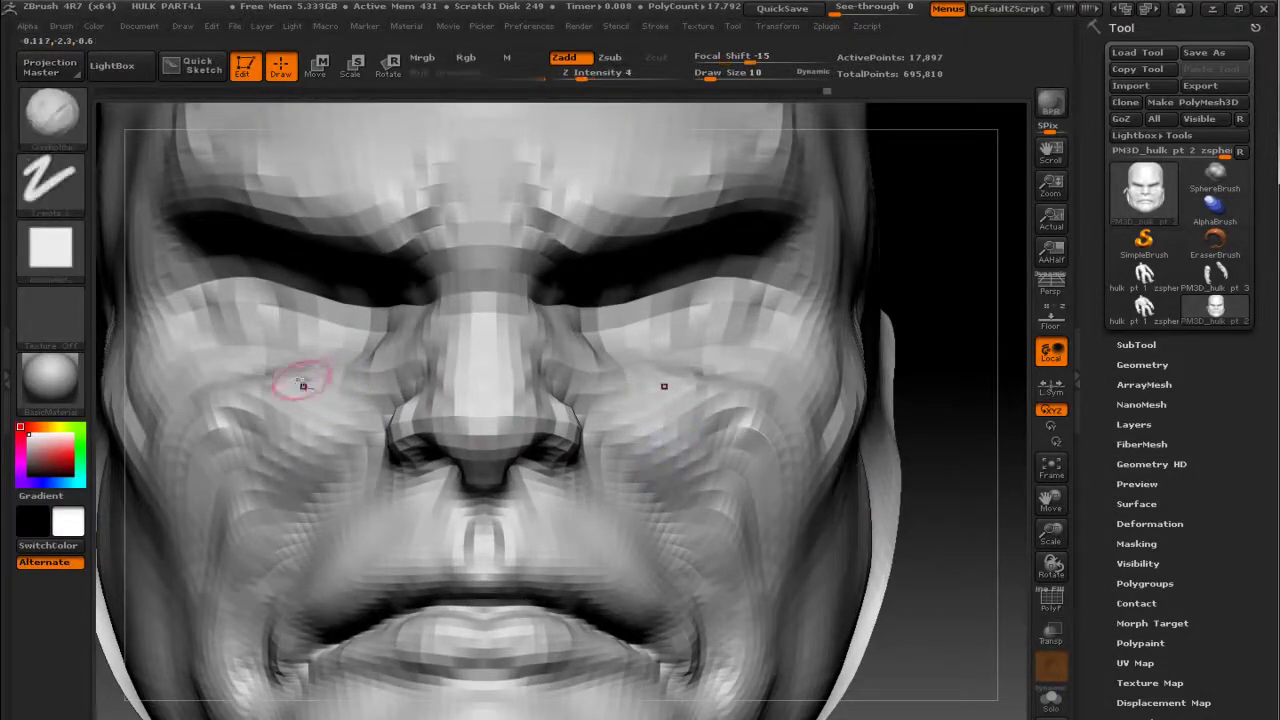
{"action": "left_click_drag", "start_coordinate": [913, 426], "coordinate": [959, 414]}
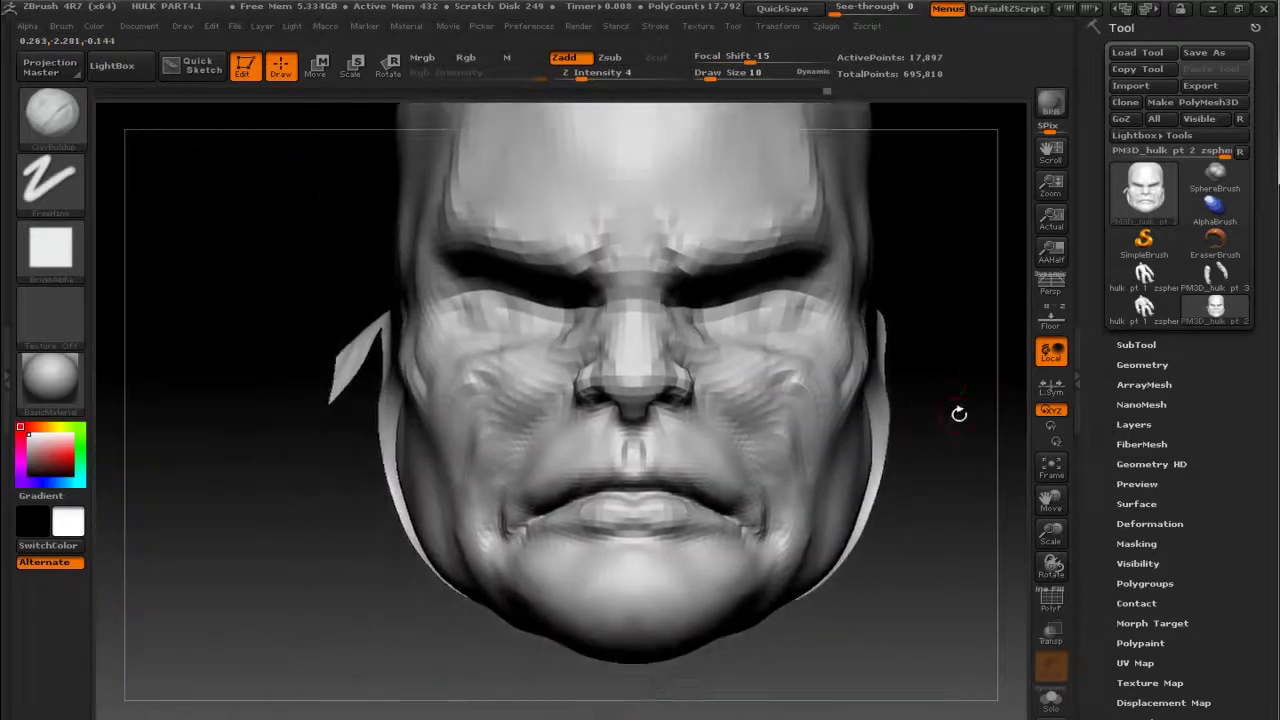
Step: Review the nose-cartilage and Figure 3.56 slides, then orbit the isolated nose mesh from below
{"action": "key", "text": "alt+Tab"}
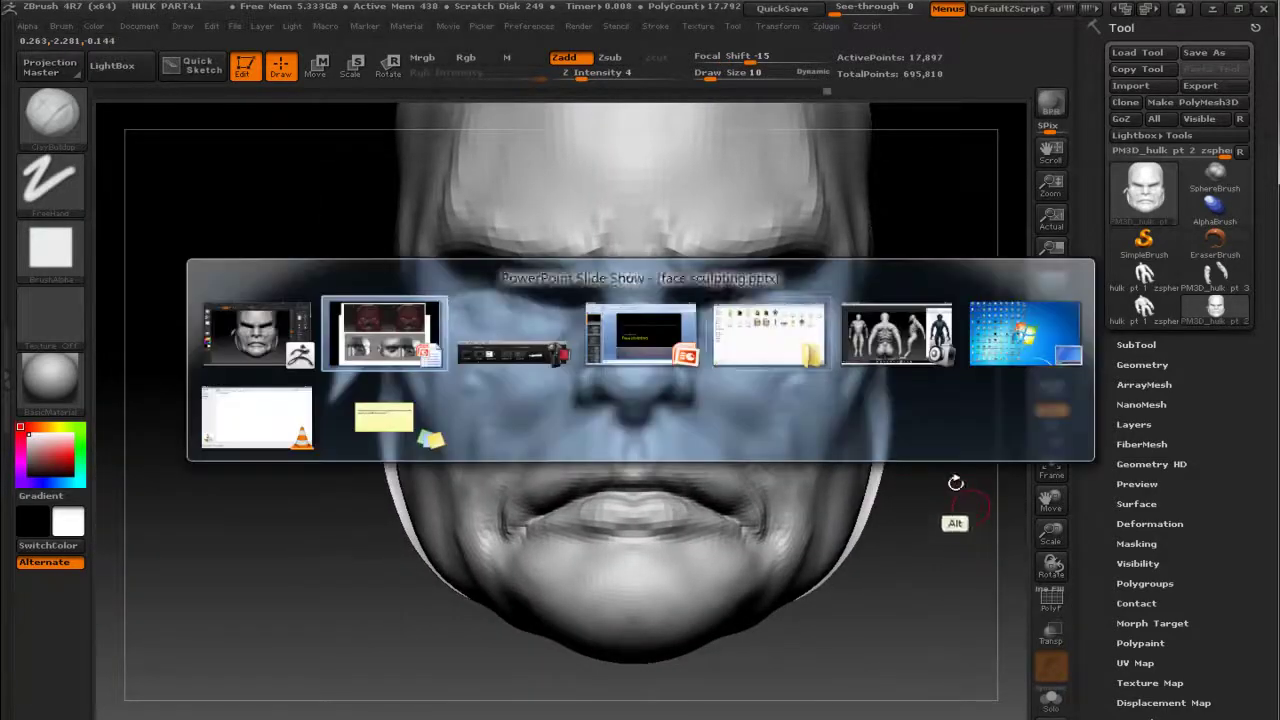
{"action": "key", "text": "Right"}
{"action": "key", "text": "Right"}
{"action": "key", "text": "Left"}
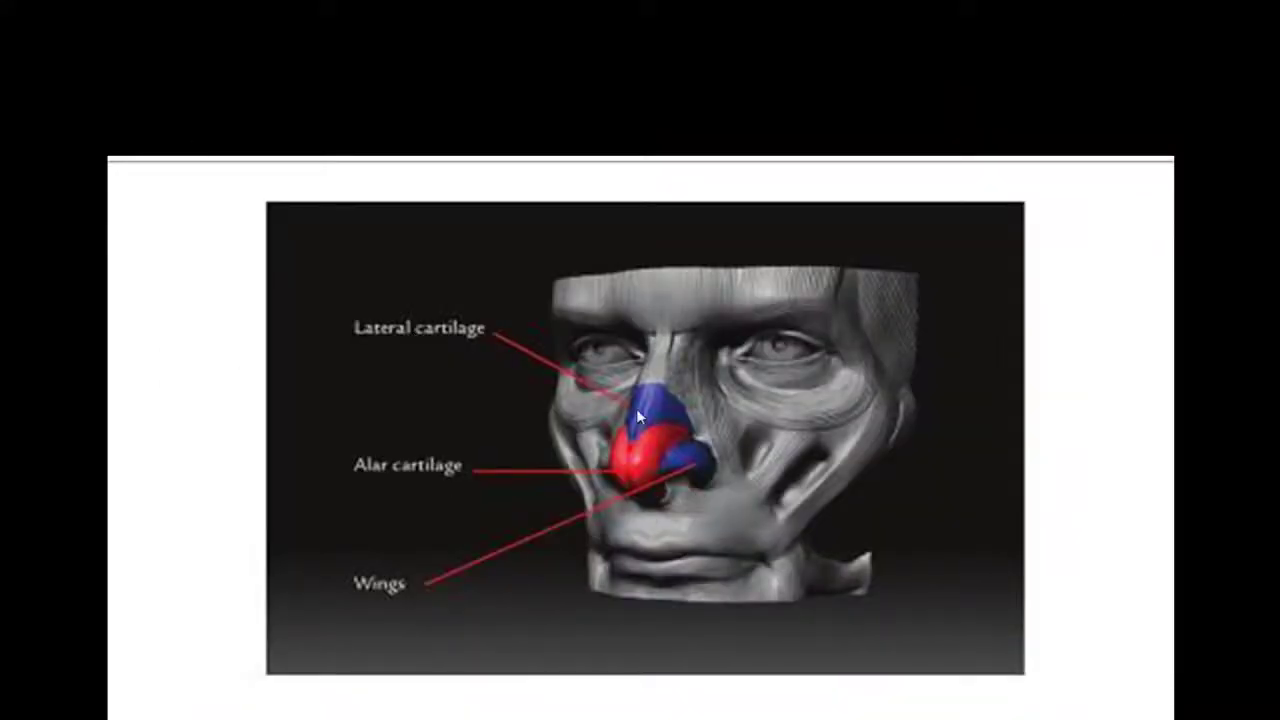
{"action": "key", "text": "Right"}
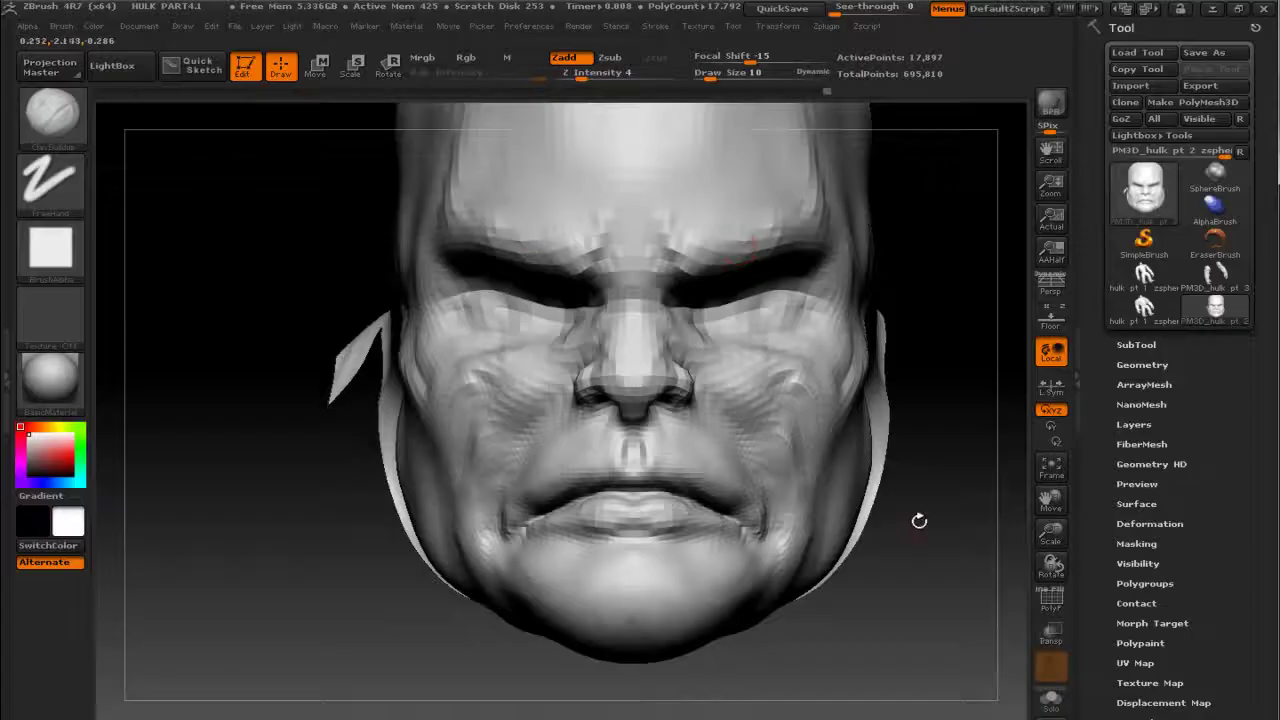
{"action": "mouse_move", "coordinate": [917, 520]}
{"action": "left_mouse_down"}
{"action": "mouse_move", "coordinate": [937, 403]}
{"action": "mouse_move", "coordinate": [971, 360]}
{"action": "mouse_move", "coordinate": [963, 314]}
{"action": "mouse_move", "coordinate": [920, 291]}
{"action": "mouse_move", "coordinate": [956, 298]}
{"action": "mouse_move", "coordinate": [894, 243]}
{"action": "mouse_move", "coordinate": [900, 203]}
{"action": "mouse_move", "coordinate": [837, 323]}
{"action": "mouse_move", "coordinate": [634, 371]}
{"action": "mouse_move", "coordinate": [617, 392]}
{"action": "left_mouse_up"}
{"action": "mouse_move", "coordinate": [773, 300]}
{"action": "left_mouse_down"}
{"action": "mouse_move", "coordinate": [763, 251]}
{"action": "mouse_move", "coordinate": [840, 260]}
{"action": "mouse_move", "coordinate": [834, 240]}
{"action": "mouse_move", "coordinate": [837, 286]}
{"action": "left_mouse_up"}
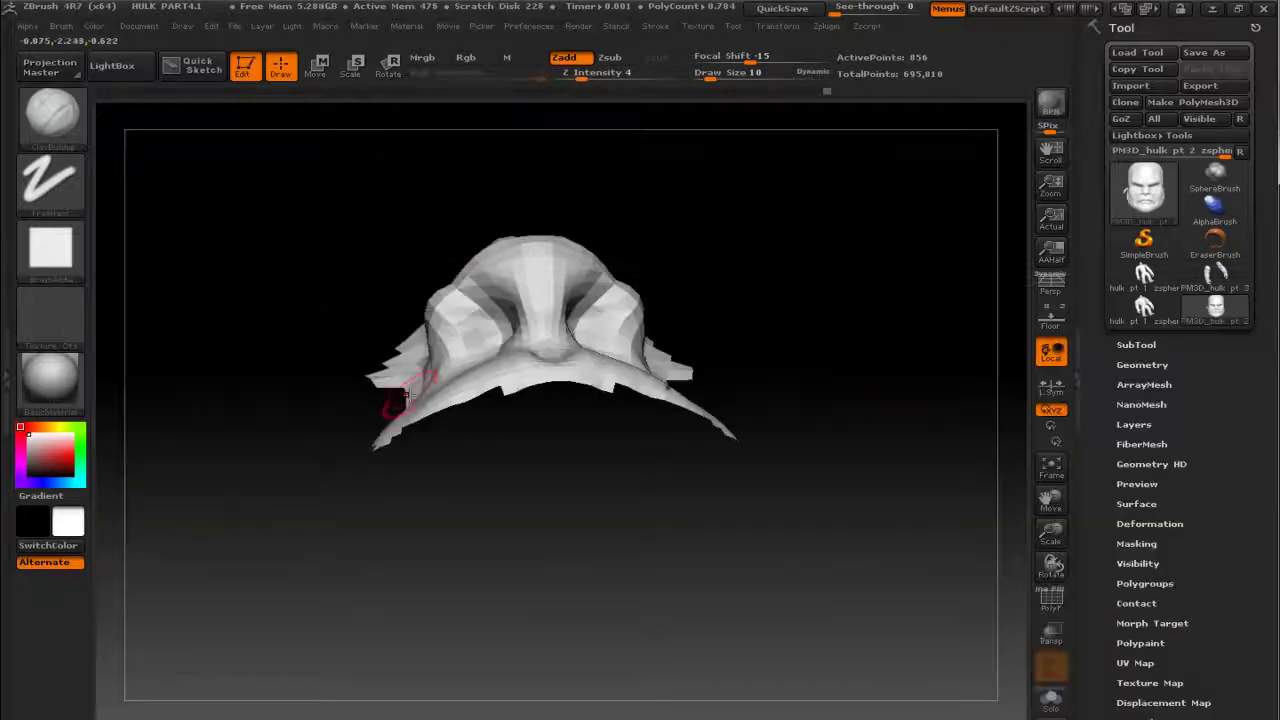
Step: Select the Move brush (B, M, V) and orbit the isolated nose mesh
{"action": "key", "text": "b"}
{"action": "key", "text": "m"}
{"action": "key", "text": "v"}
{"action": "mouse_move", "coordinate": [306, 329]}
{"action": "left_mouse_down"}
{"action": "mouse_move", "coordinate": [769, 279]}
{"action": "mouse_move", "coordinate": [740, 290]}
{"action": "mouse_move", "coordinate": [848, 294]}
{"action": "mouse_move", "coordinate": [908, 260]}
{"action": "left_mouse_up"}
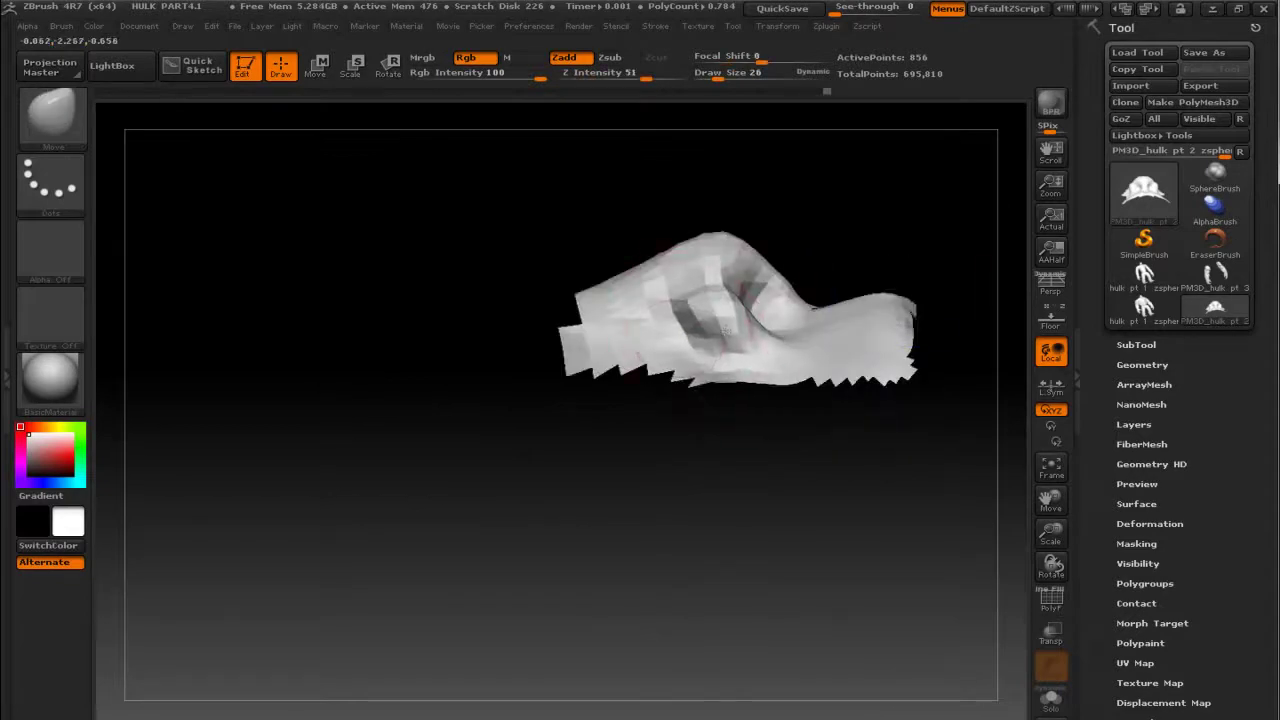
Step: Shape the nostril wings, alternating Smooth and Move with a smaller brush from front and side
{"action": "key", "text": "b"}
{"action": "key", "text": "c"}
{"action": "key", "text": "b"}
{"action": "mouse_move", "coordinate": [857, 214]}
{"action": "left_mouse_down"}
{"action": "mouse_move", "coordinate": [840, 184]}
{"action": "mouse_move", "coordinate": [820, 209]}
{"action": "mouse_move", "coordinate": [894, 246]}
{"action": "mouse_move", "coordinate": [925, 207]}
{"action": "mouse_move", "coordinate": [949, 274]}
{"action": "mouse_move", "coordinate": [934, 289]}
{"action": "mouse_move", "coordinate": [943, 277]}
{"action": "mouse_move", "coordinate": [806, 274]}
{"action": "left_mouse_up"}
{"action": "key", "text": "b"}
{"action": "key", "text": "m"}
{"action": "key", "text": "v"}
{"action": "key", "text": "bracketleft"}
{"action": "key", "text": "bracketleft"}
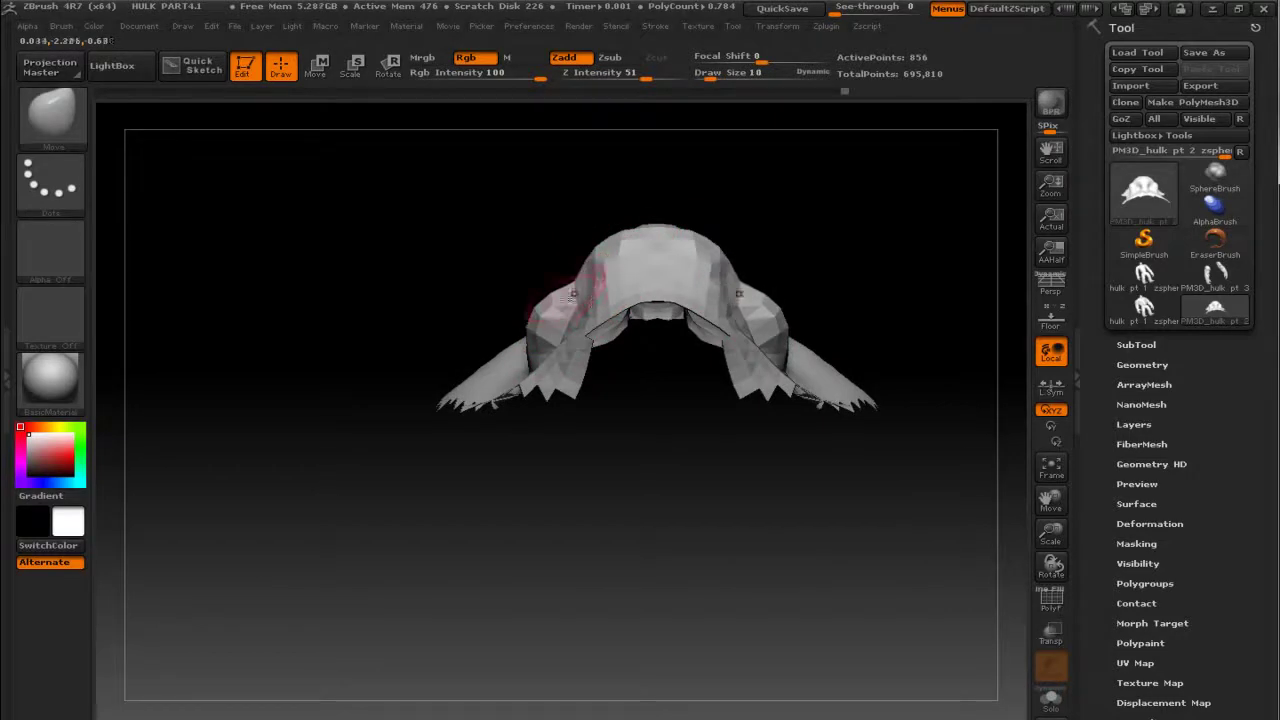
{"action": "mouse_move", "coordinate": [780, 220]}
{"action": "left_mouse_down"}
{"action": "mouse_move", "coordinate": [829, 166]}
{"action": "mouse_move", "coordinate": [829, 251]}
{"action": "mouse_move", "coordinate": [886, 243]}
{"action": "mouse_move", "coordinate": [957, 323]}
{"action": "mouse_move", "coordinate": [928, 354]}
{"action": "mouse_move", "coordinate": [851, 251]}
{"action": "mouse_move", "coordinate": [820, 297]}
{"action": "left_mouse_up"}
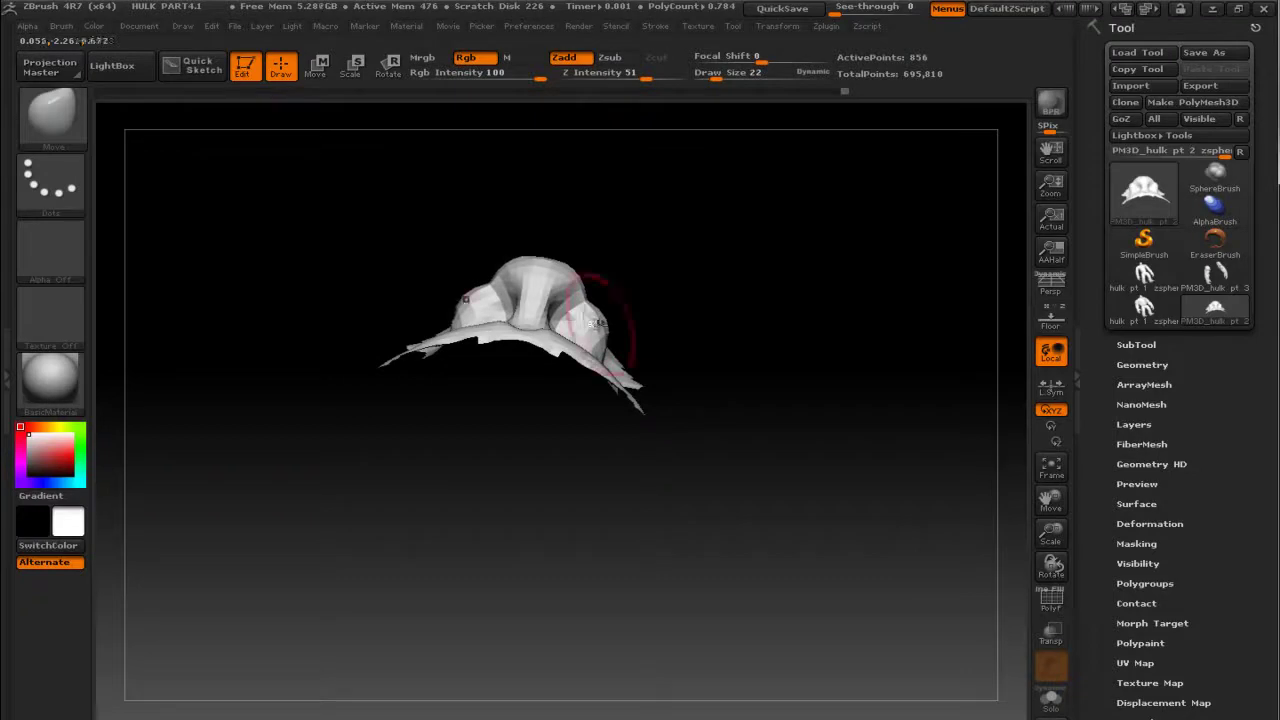
{"action": "left_click_drag", "start_coordinate": [594, 323], "coordinate": [867, 451]}
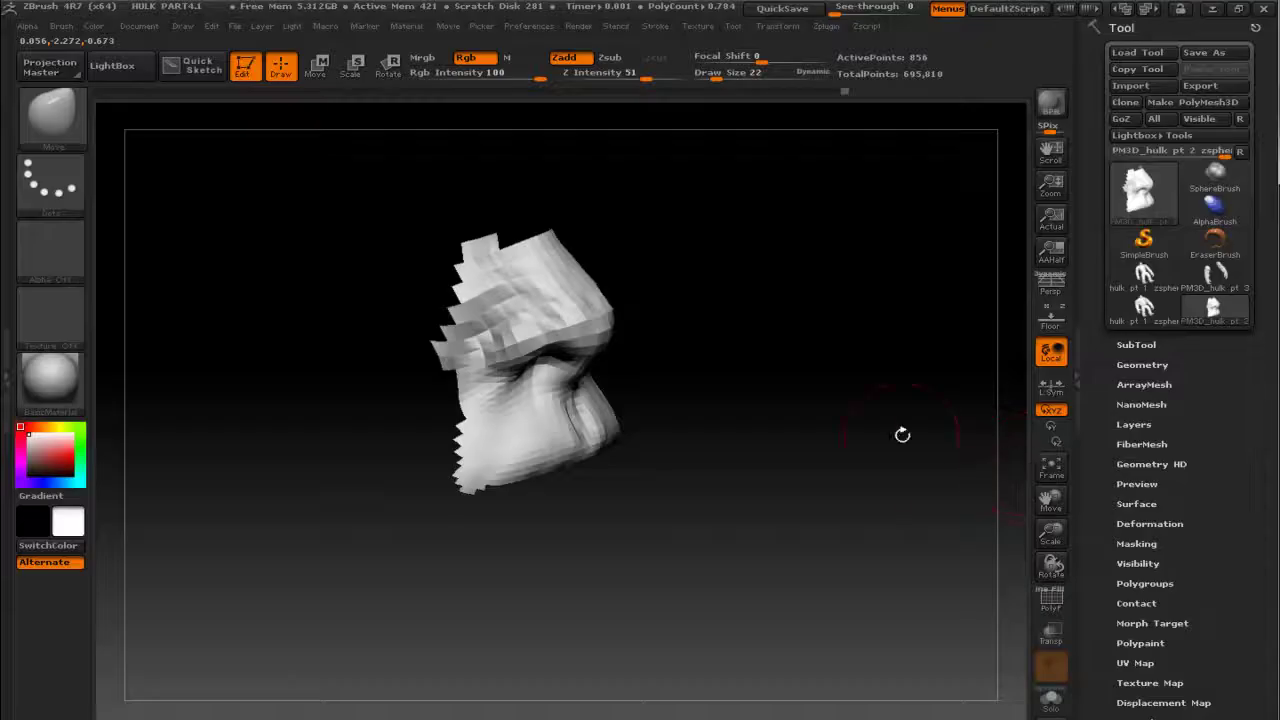
Step: Rotate to a three-quarter view and switch to the Standard brush at draw size 8
{"action": "mouse_move", "coordinate": [903, 434]}
{"action": "left_mouse_down"}
{"action": "mouse_move", "coordinate": [882, 434]}
{"action": "mouse_move", "coordinate": [923, 451]}
{"action": "left_mouse_up"}
{"action": "left_click_drag", "start_coordinate": [957, 523], "coordinate": [734, 438]}
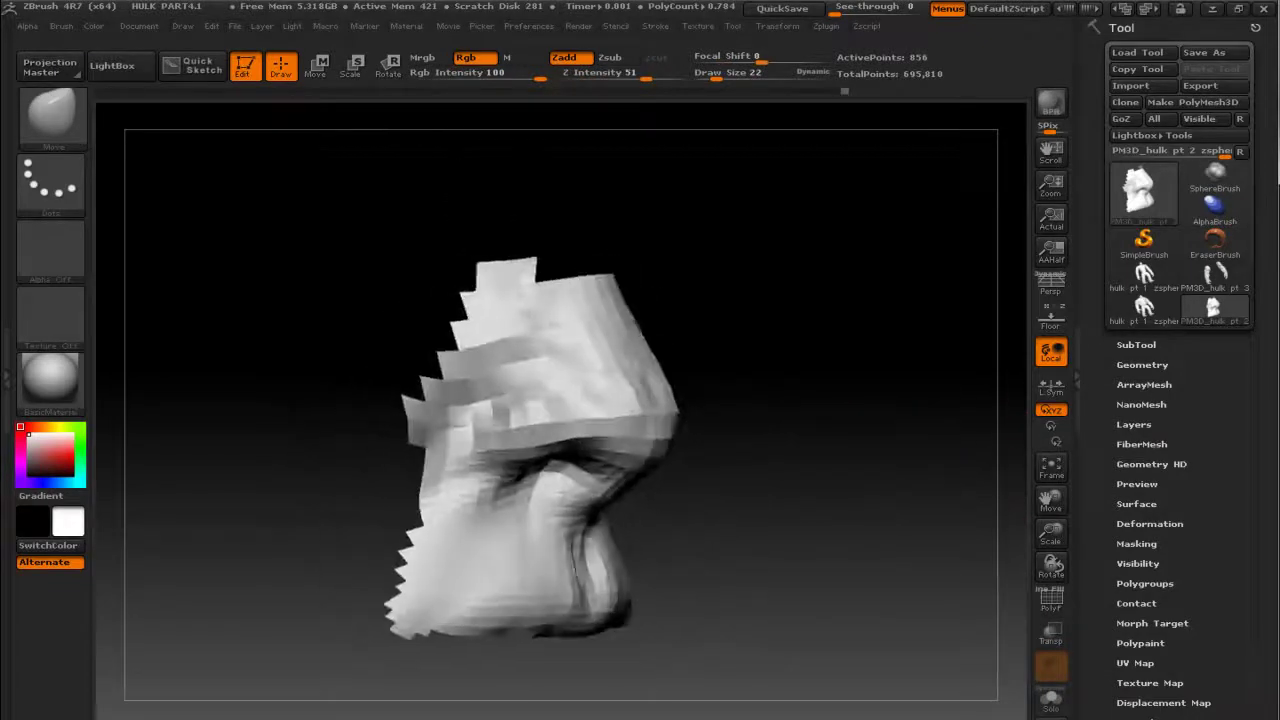
{"action": "key", "text": "bracketleft"}
{"action": "key", "text": "bracketleft"}
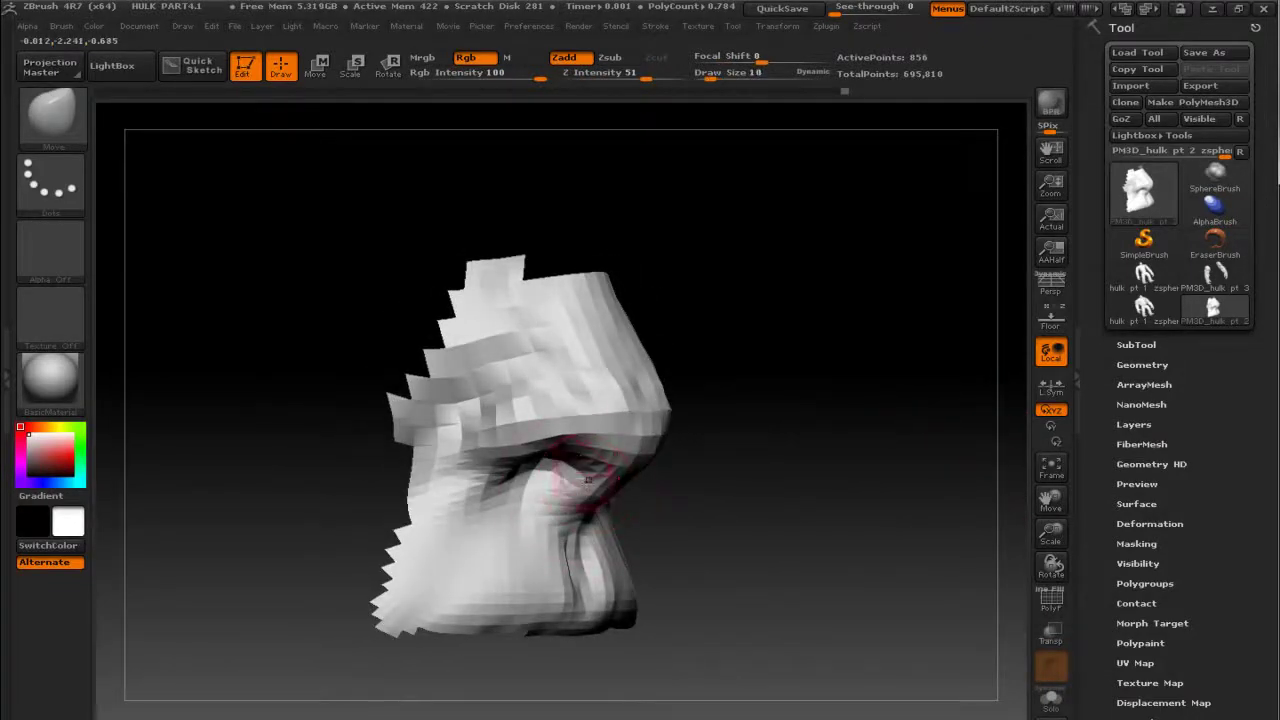
{"action": "key", "text": "b"}
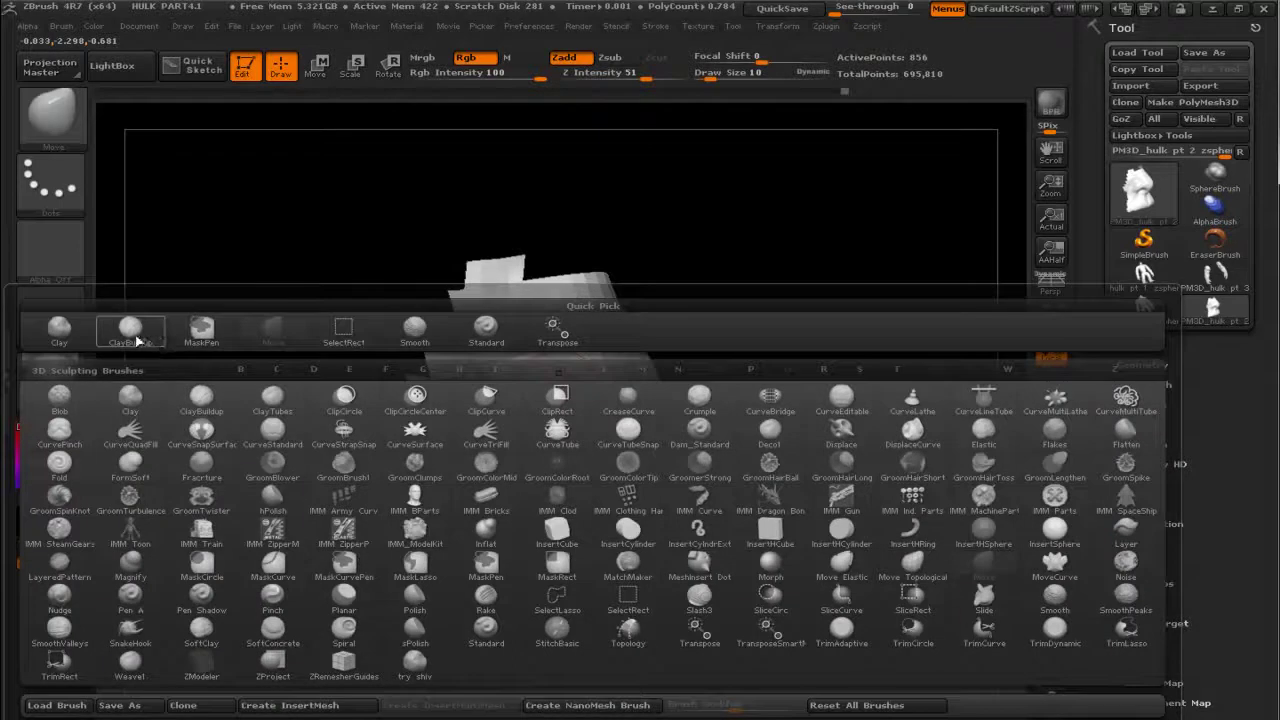
{"action": "left_click", "coordinate": [497, 329]}
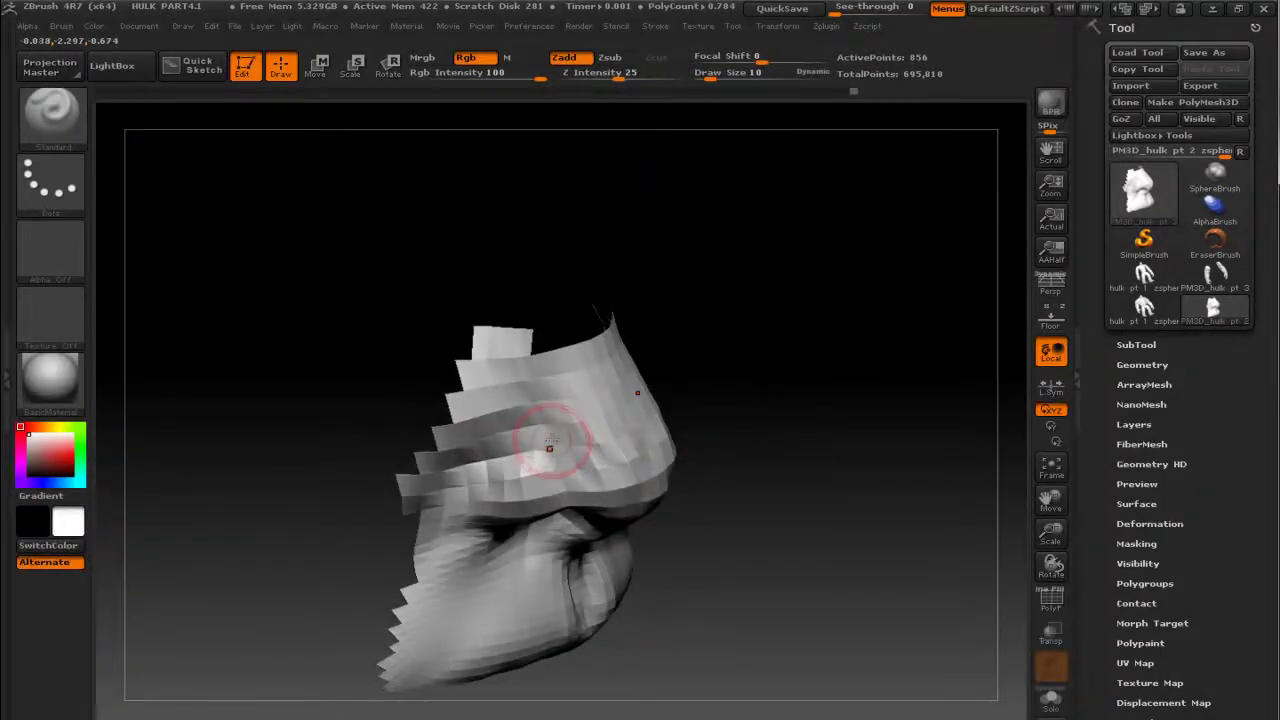
{"action": "key", "text": "bracketleft"}
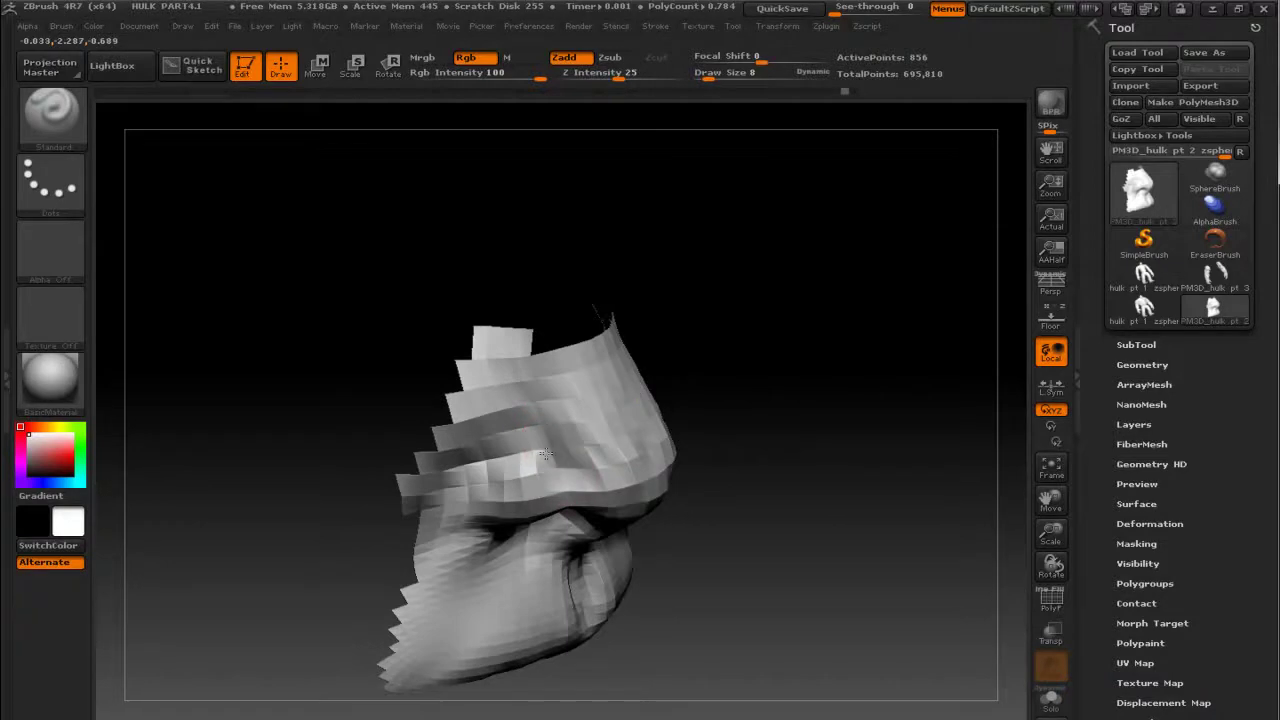
{"action": "mouse_move", "coordinate": [863, 414]}
{"action": "left_mouse_down"}
{"action": "mouse_move", "coordinate": [902, 343]}
{"action": "mouse_move", "coordinate": [940, 329]}
{"action": "mouse_move", "coordinate": [909, 277]}
{"action": "mouse_move", "coordinate": [985, 288]}
{"action": "left_mouse_up"}
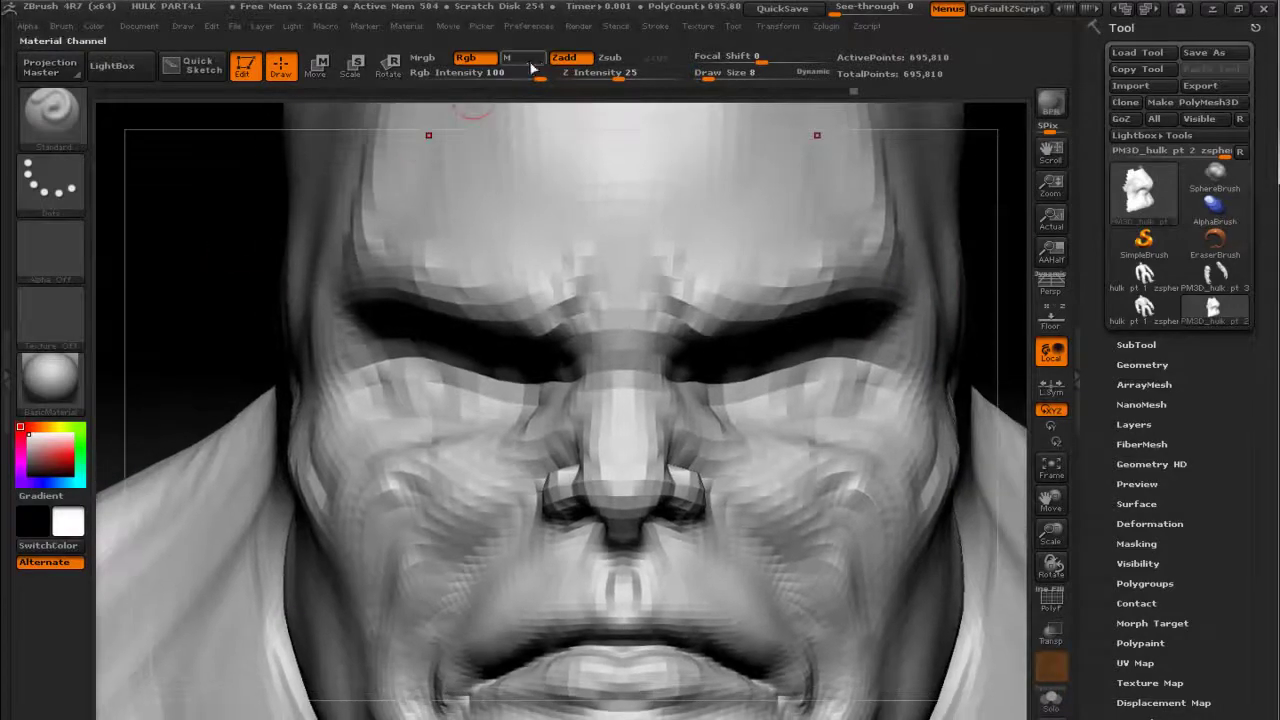
Step: Set Z intensity to 19, reframe the head and shoulders, and glance at the sternomastoid slide
{"action": "type", "text": "19"}
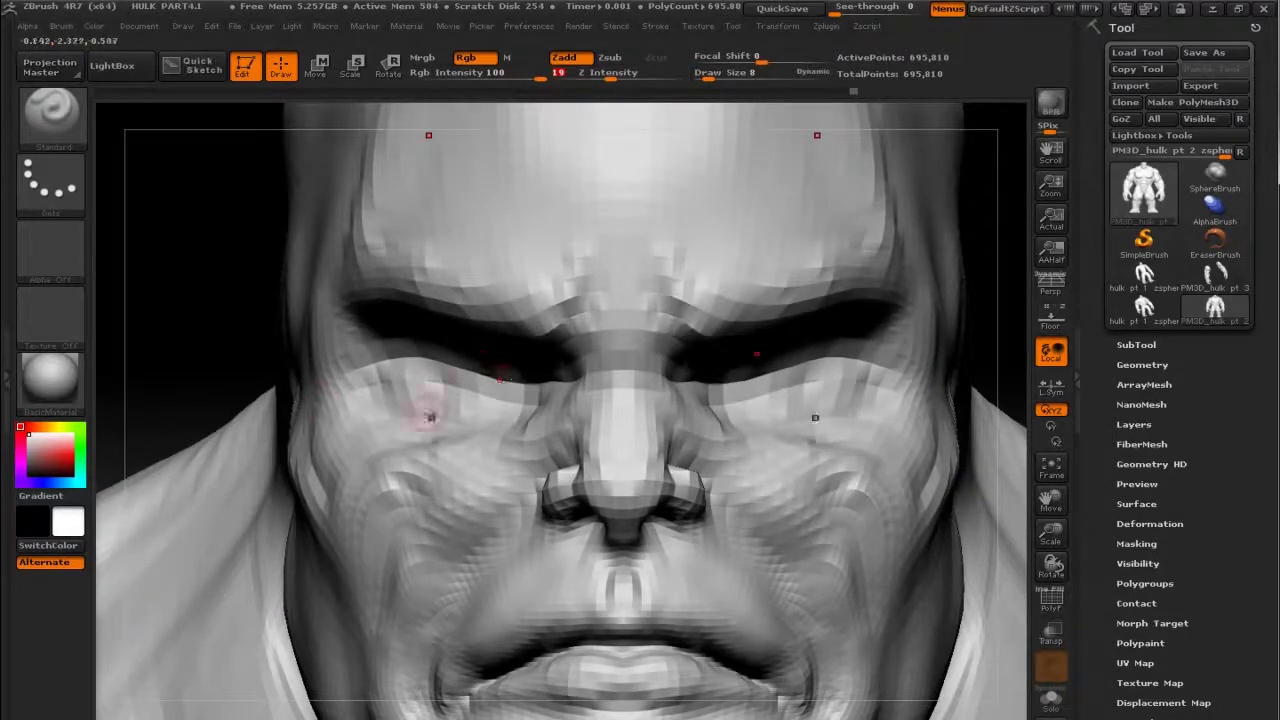
{"action": "left_click_drag", "start_coordinate": [240, 290], "coordinate": [500, 423], "text": "alt"}
{"action": "left_click_drag", "start_coordinate": [959, 357], "coordinate": [503, 372], "text": "alt"}
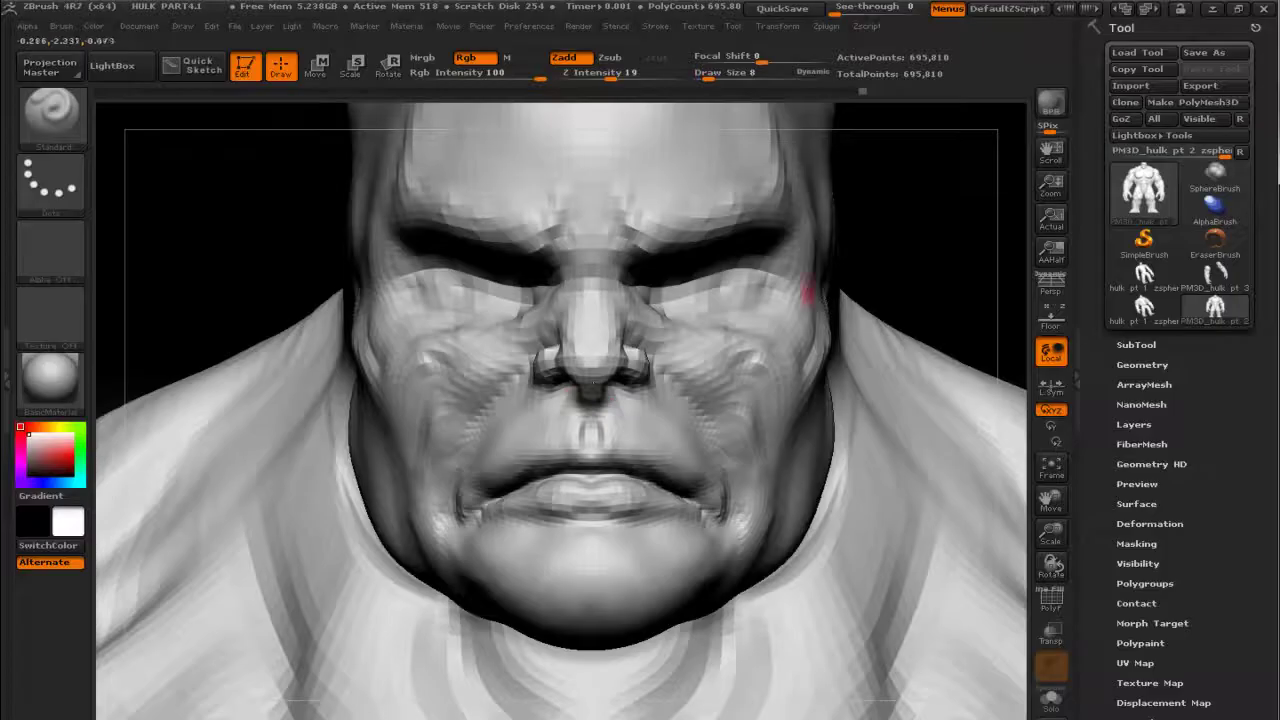
{"action": "left_click_drag", "start_coordinate": [902, 236], "coordinate": [866, 128], "text": "alt"}
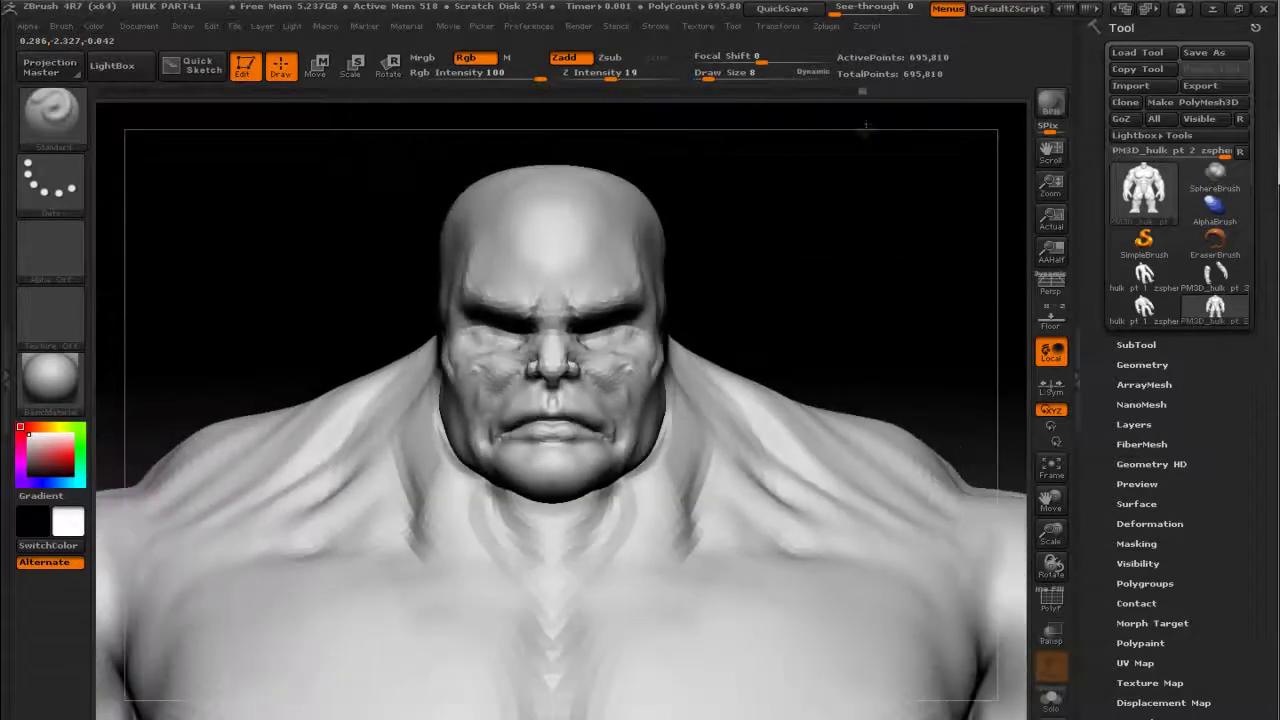
{"action": "mouse_move", "coordinate": [860, 226]}
{"action": "left_mouse_down", "text": "alt"}
{"action": "mouse_move", "coordinate": [909, 168]}
{"action": "mouse_move", "coordinate": [958, 178]}
{"action": "left_mouse_up", "text": "alt"}
{"action": "key", "text": "alt+Tab"}
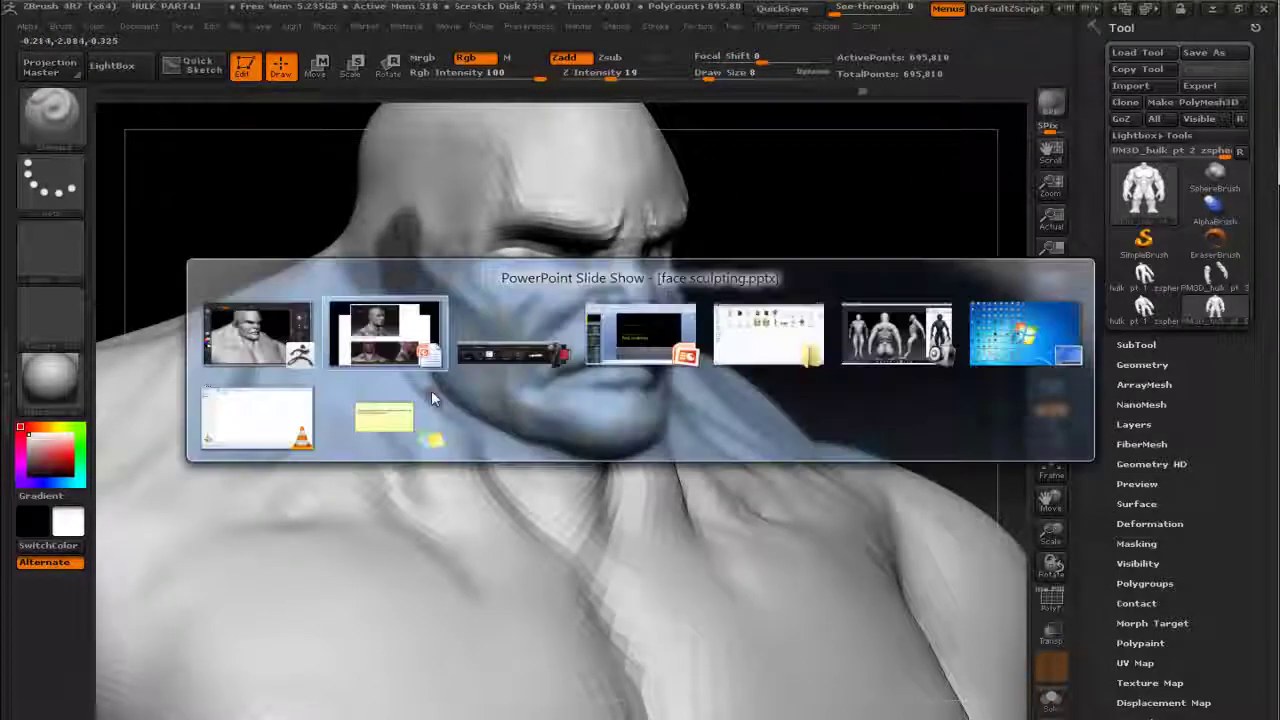
{"action": "key", "text": "alt+Tab"}
Step: Enlarge the Standard brush to 22, stroke along the side of the neck, and check the reference
{"action": "mouse_move", "coordinate": [1000, 249]}
{"action": "left_mouse_down"}
{"action": "mouse_move", "coordinate": [966, 271]}
{"action": "mouse_move", "coordinate": [430, 300]}
{"action": "left_mouse_up"}
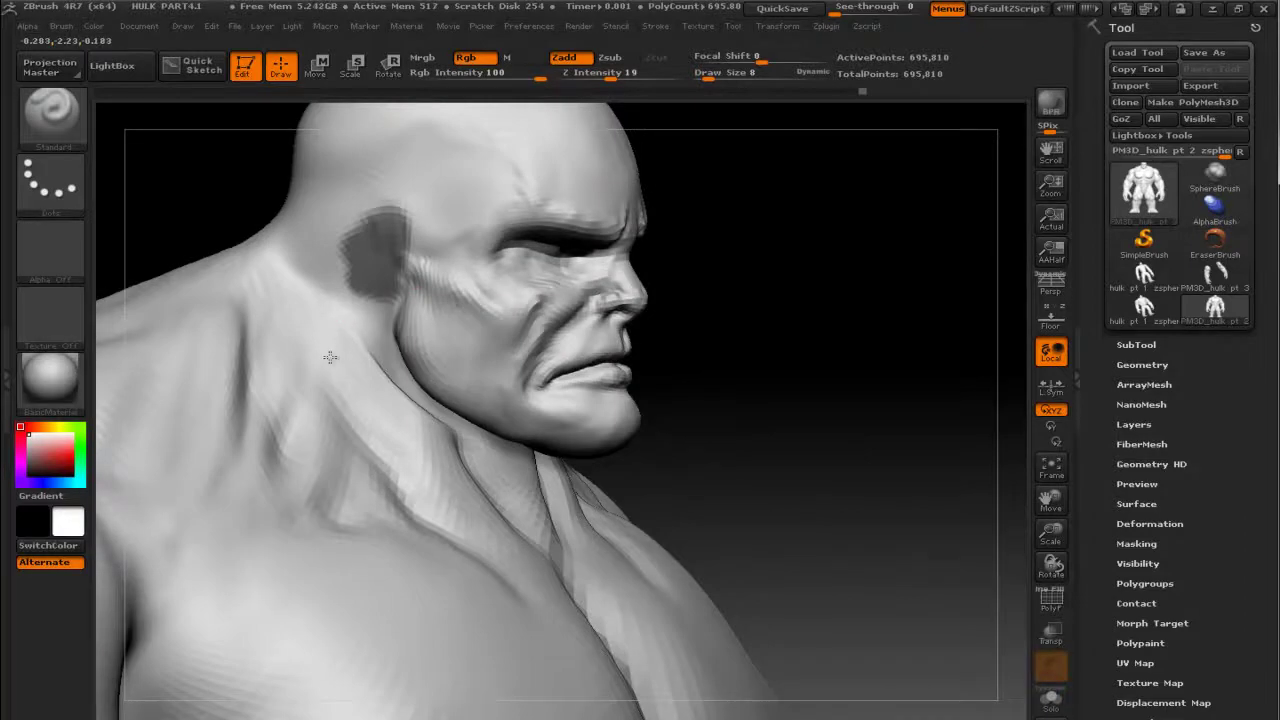
{"action": "left_click_drag", "start_coordinate": [721, 347], "coordinate": [563, 378]}
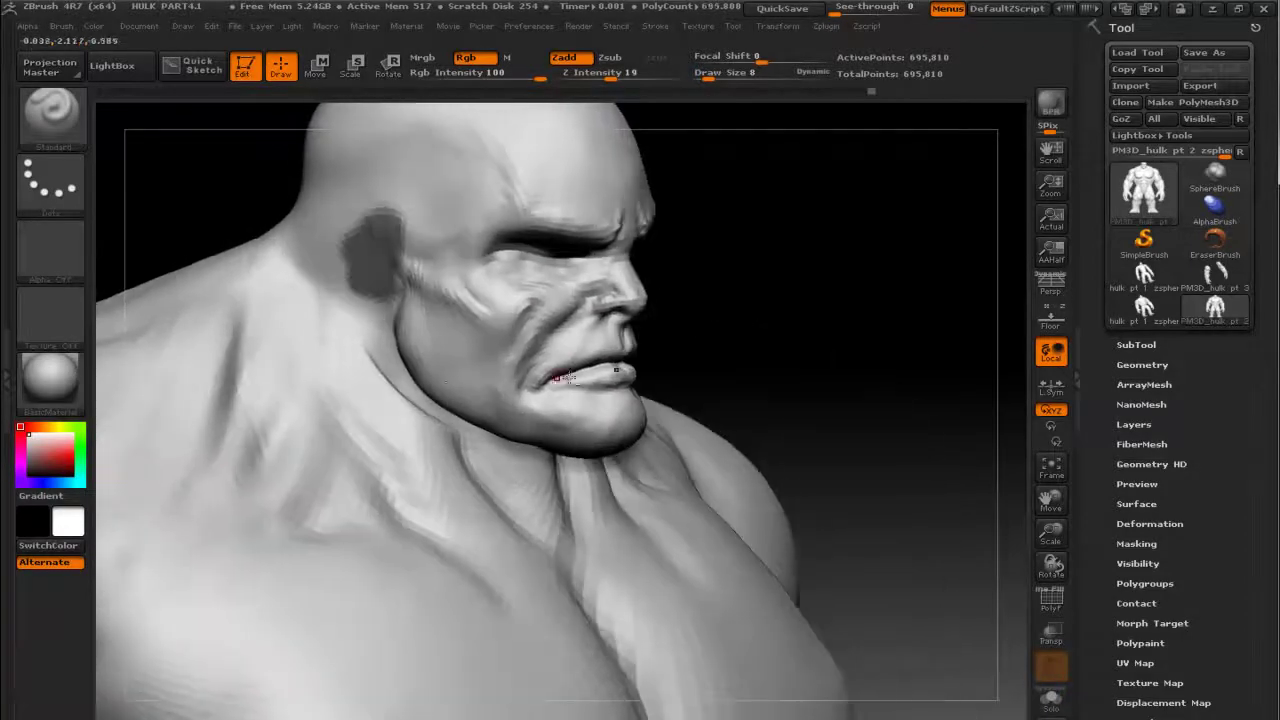
{"action": "key", "text": "bracketright"}
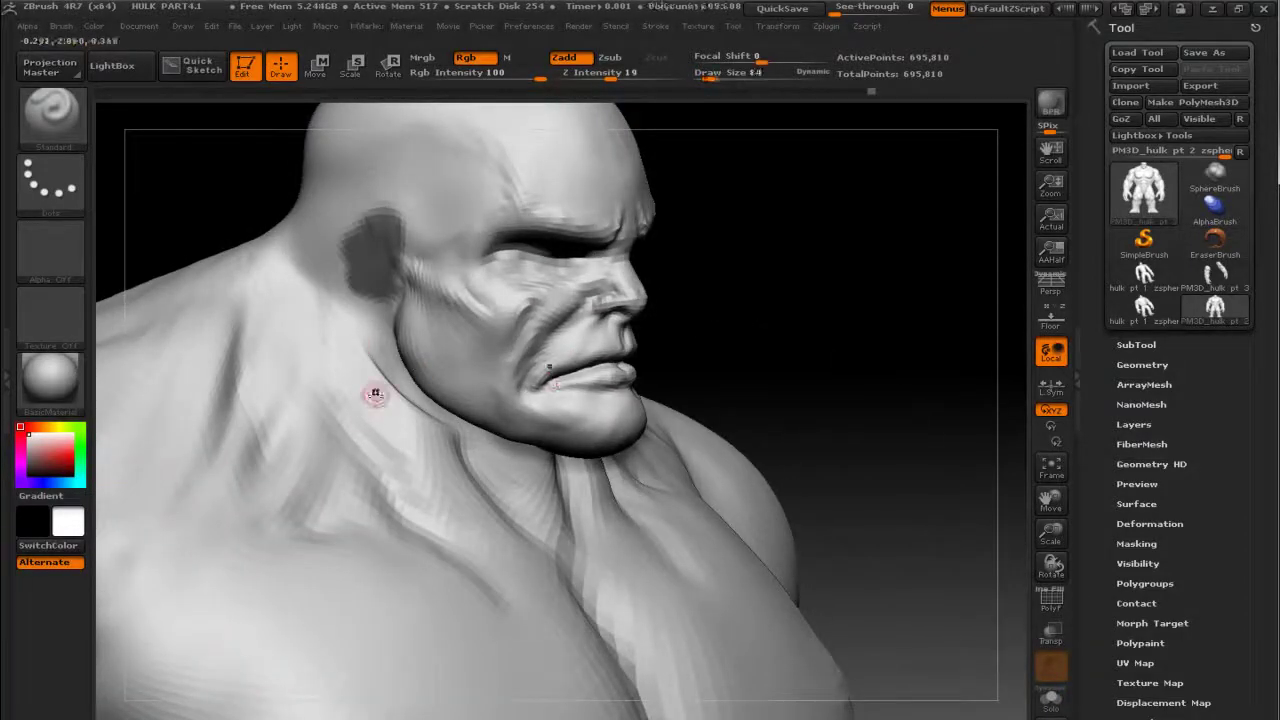
{"action": "key", "text": "bracketright"}
{"action": "left_click_drag", "start_coordinate": [339, 347], "coordinate": [323, 352]}
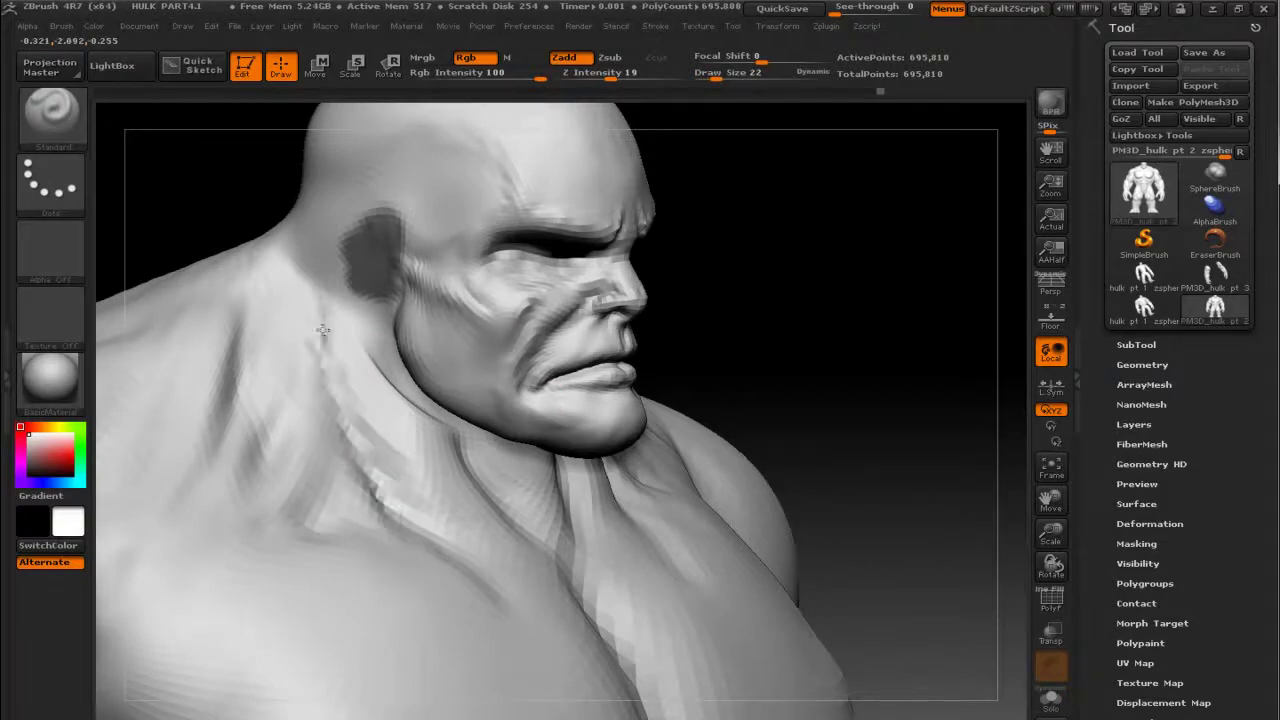
{"action": "key", "text": "alt+Tab"}
{"action": "key", "text": "alt+Tab"}
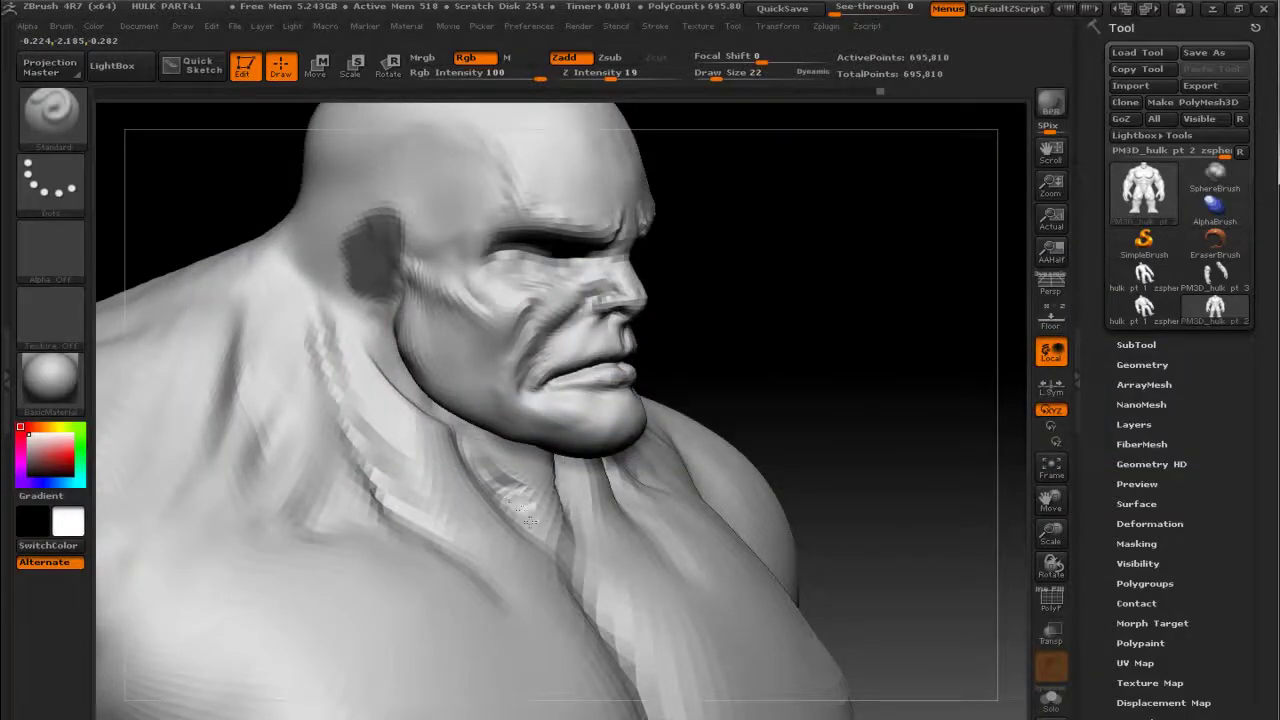
Step: Switch to ClayBuildup at draw size 34 and build up clay along the side of the neck
{"action": "left_click_drag", "start_coordinate": [893, 326], "coordinate": [543, 491]}
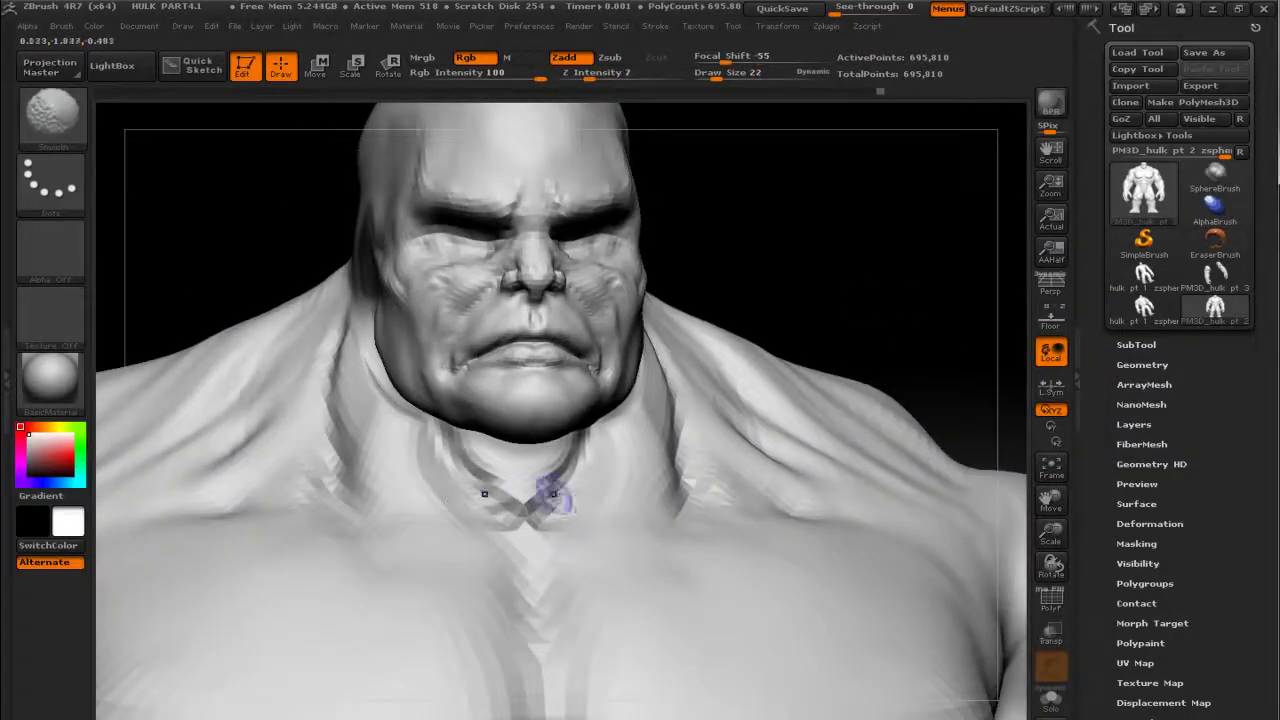
{"action": "left_click_drag", "start_coordinate": [543, 386], "coordinate": [437, 343]}
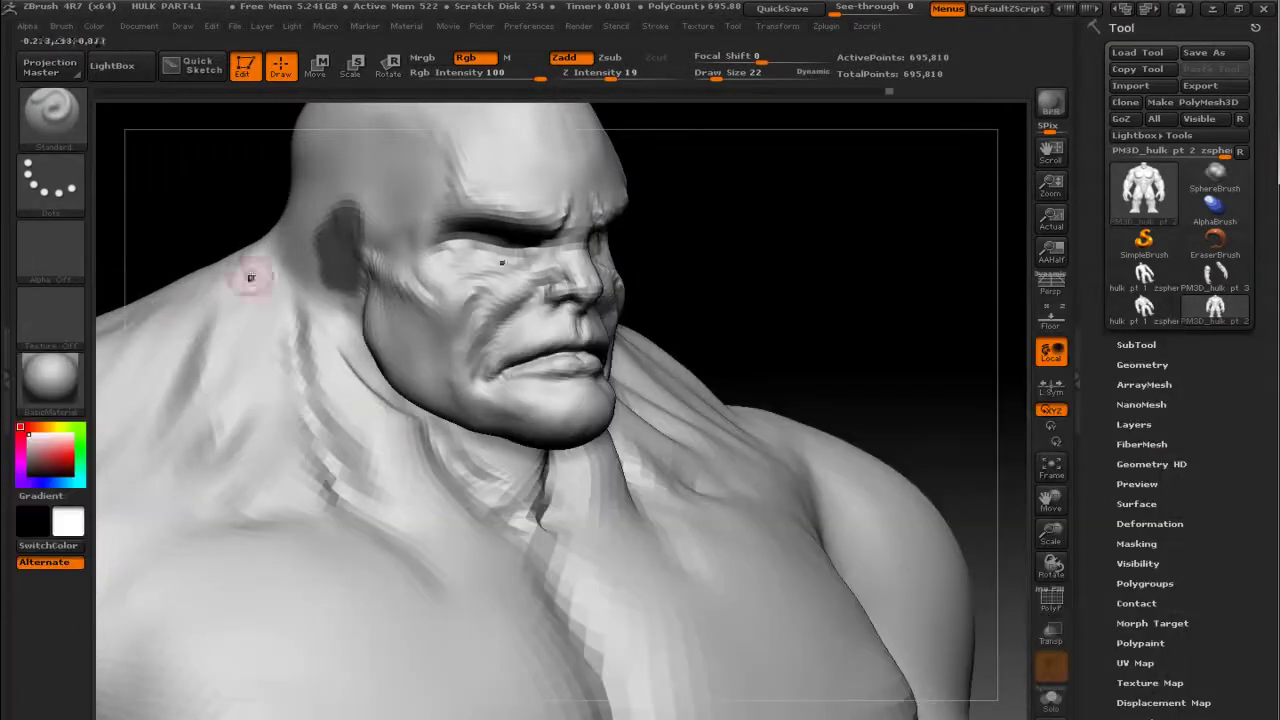
{"action": "key", "text": "b"}
{"action": "left_click", "coordinate": [172, 330]}
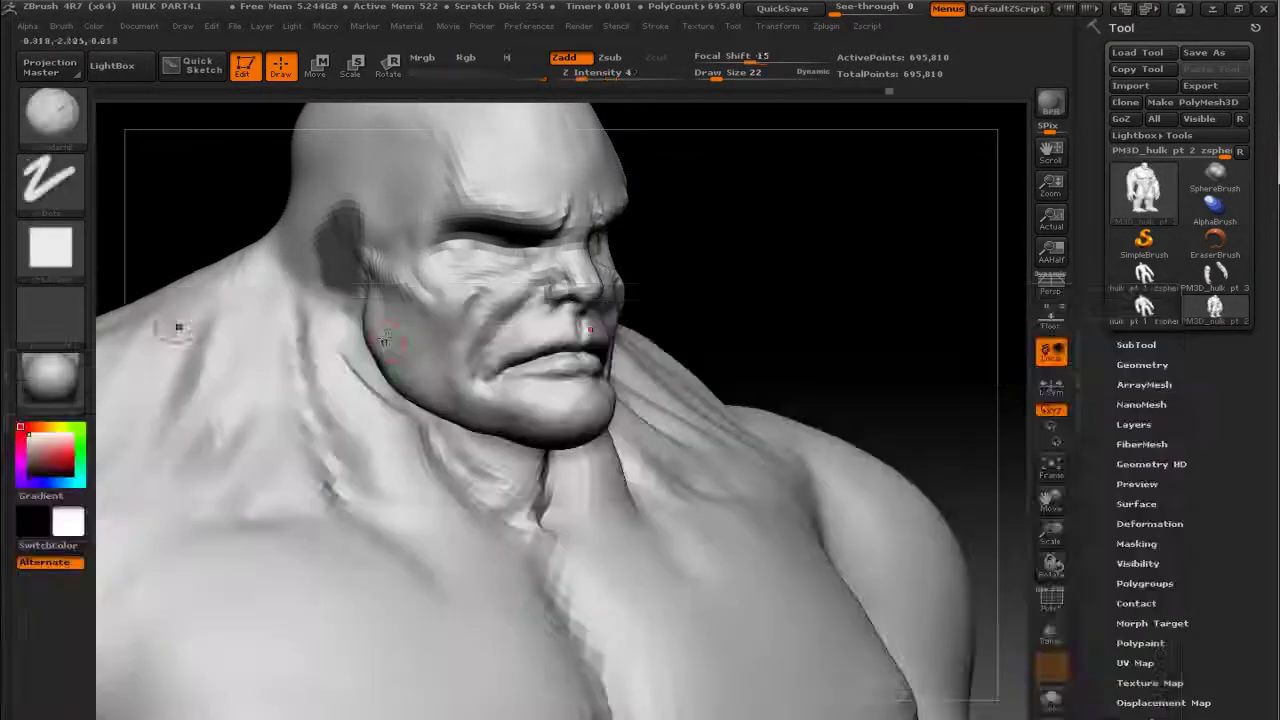
{"action": "key", "text": "bracketright"}
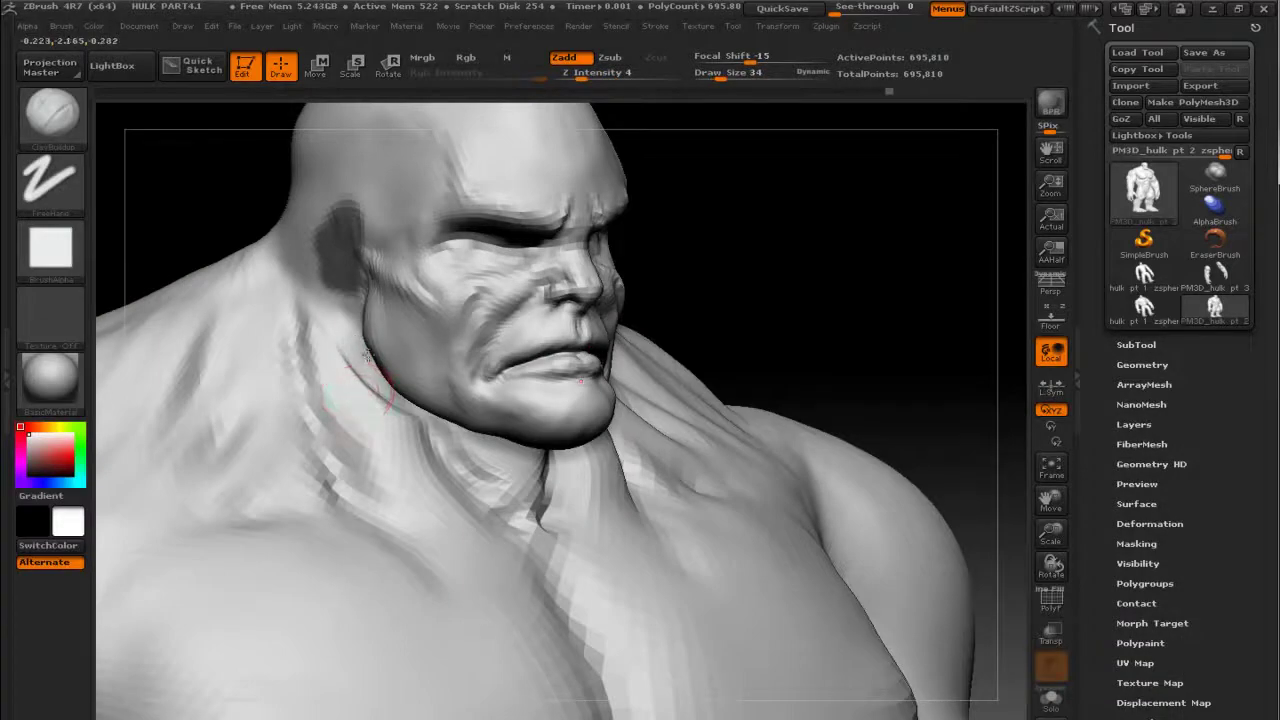
{"action": "left_click_drag", "start_coordinate": [751, 233], "coordinate": [786, 223]}
{"action": "left_click_drag", "start_coordinate": [359, 366], "coordinate": [382, 391]}
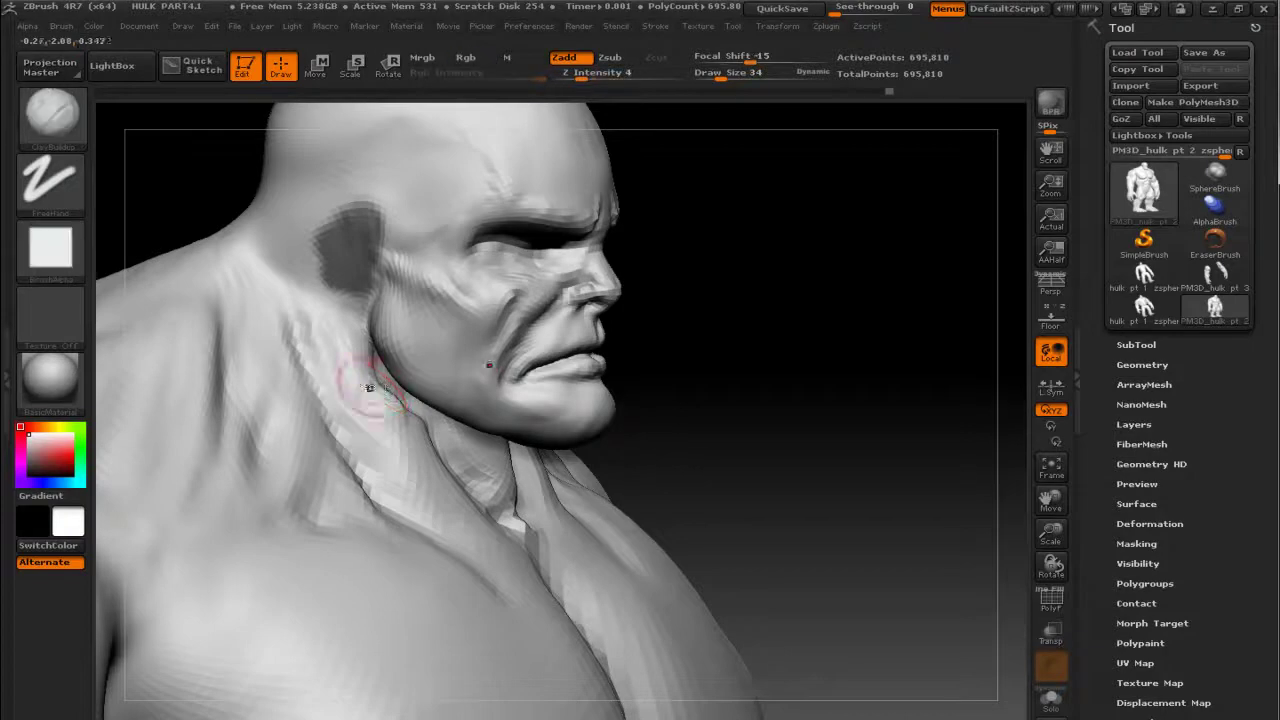
Step: Alternate smoothing and clay build-up on the new neck strokes, checking from the front
{"action": "key", "text": "b"}
{"action": "key", "text": "s"}
{"action": "key", "text": "p"}
{"action": "key", "text": "b"}
{"action": "key", "text": "c"}
{"action": "key", "text": "b"}
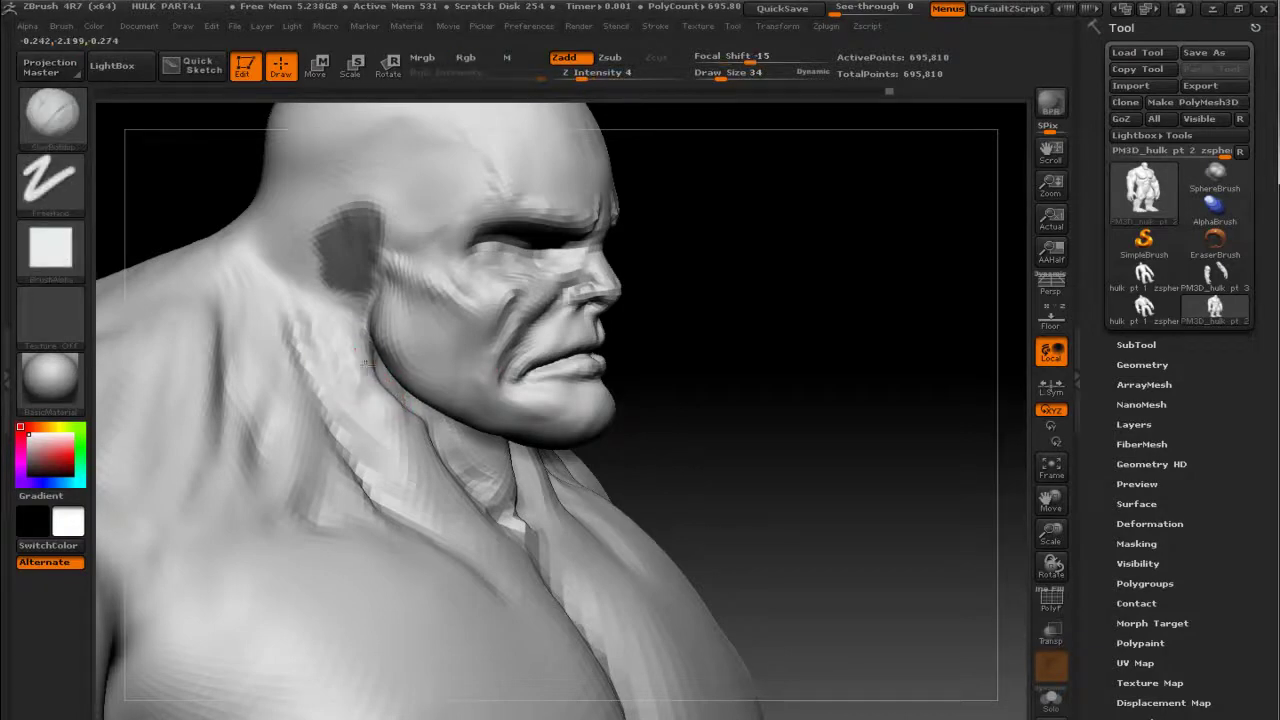
{"action": "key", "text": "b"}
{"action": "key", "text": "s"}
{"action": "key", "text": "p"}
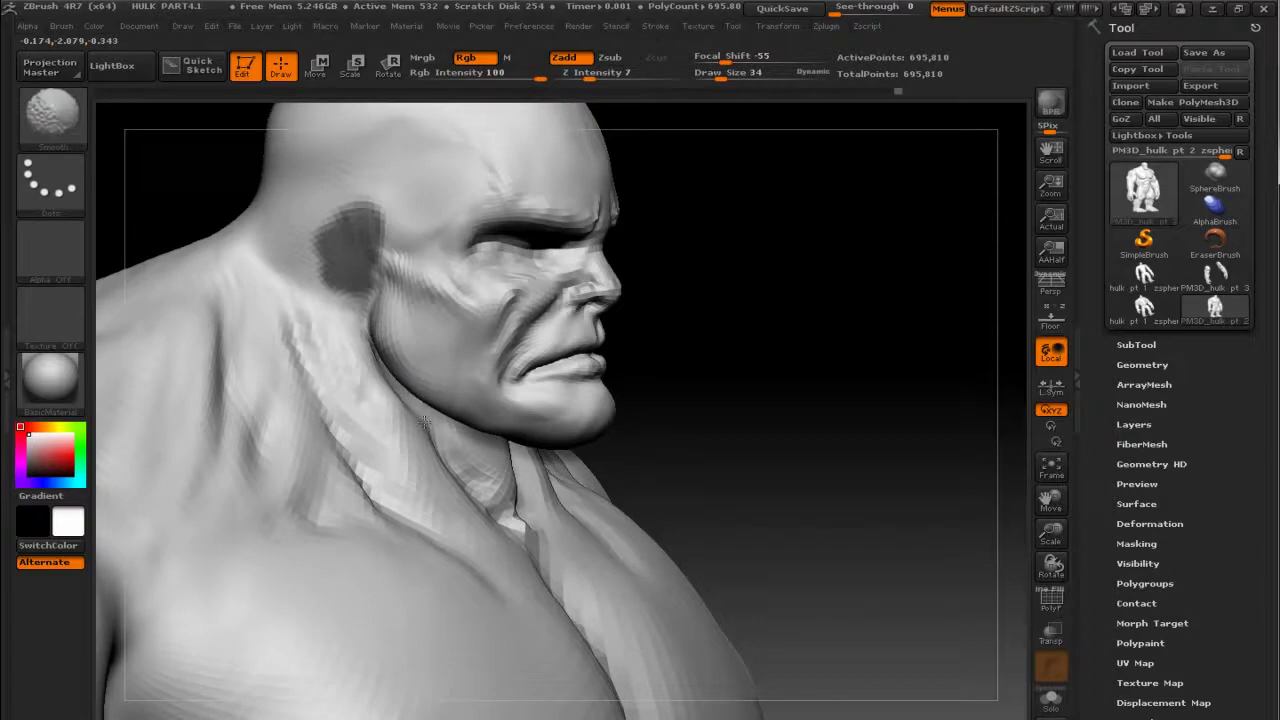
{"action": "key", "text": "b"}
{"action": "key", "text": "c"}
{"action": "key", "text": "b"}
{"action": "mouse_move", "coordinate": [755, 371]}
{"action": "left_mouse_down"}
{"action": "mouse_move", "coordinate": [827, 226]}
{"action": "mouse_move", "coordinate": [594, 357]}
{"action": "left_mouse_up"}
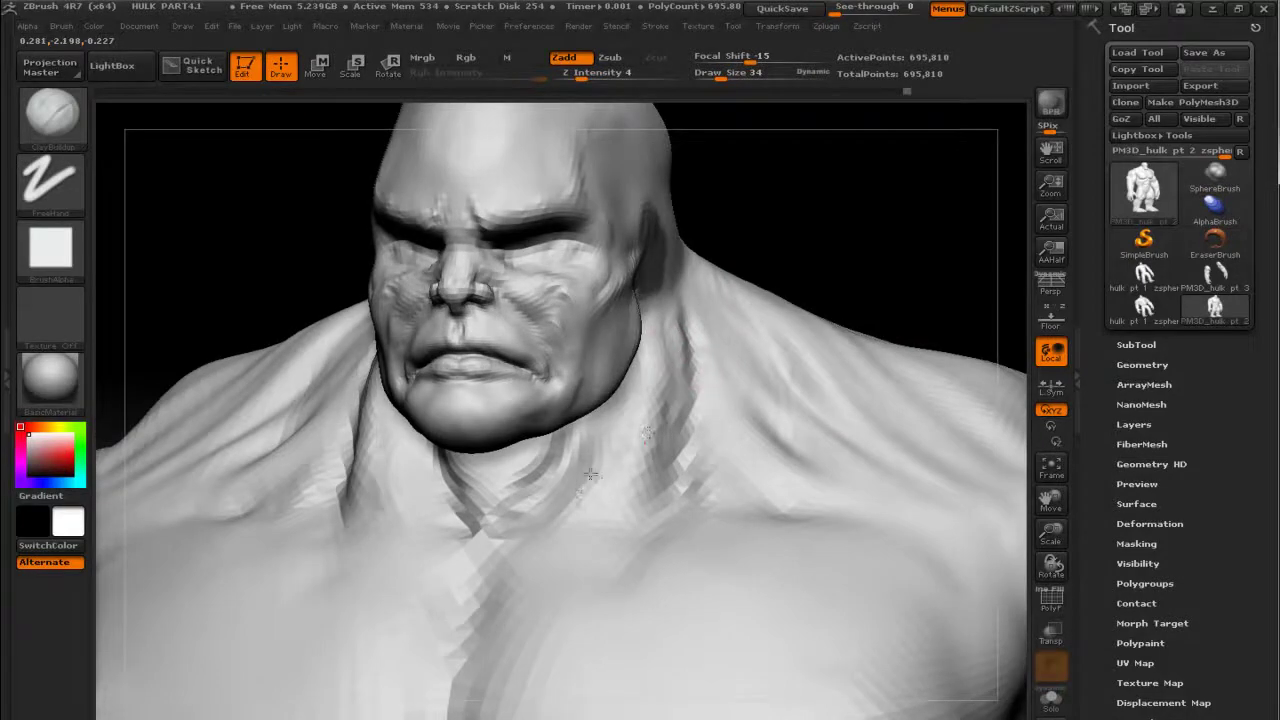
{"action": "key", "text": "b"}
{"action": "key", "text": "c"}
{"action": "key", "text": "b"}
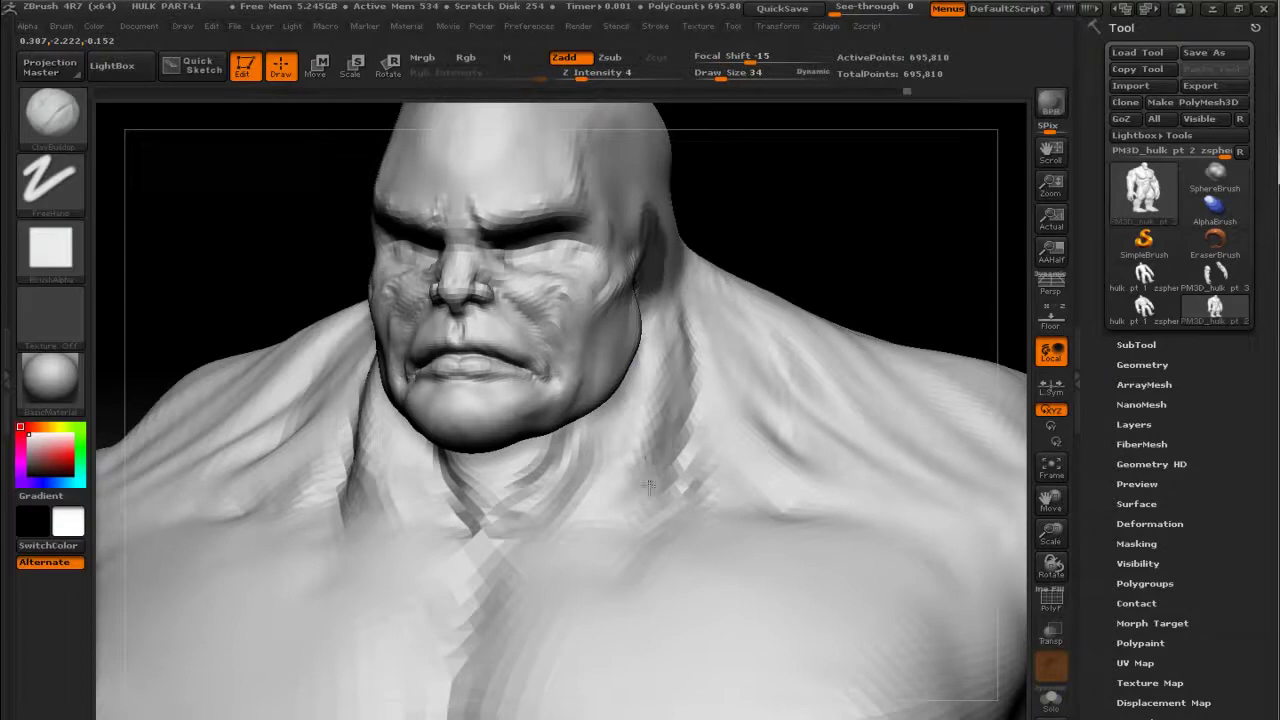
{"action": "left_click_drag", "start_coordinate": [720, 220], "coordinate": [809, 206], "text": "shift"}
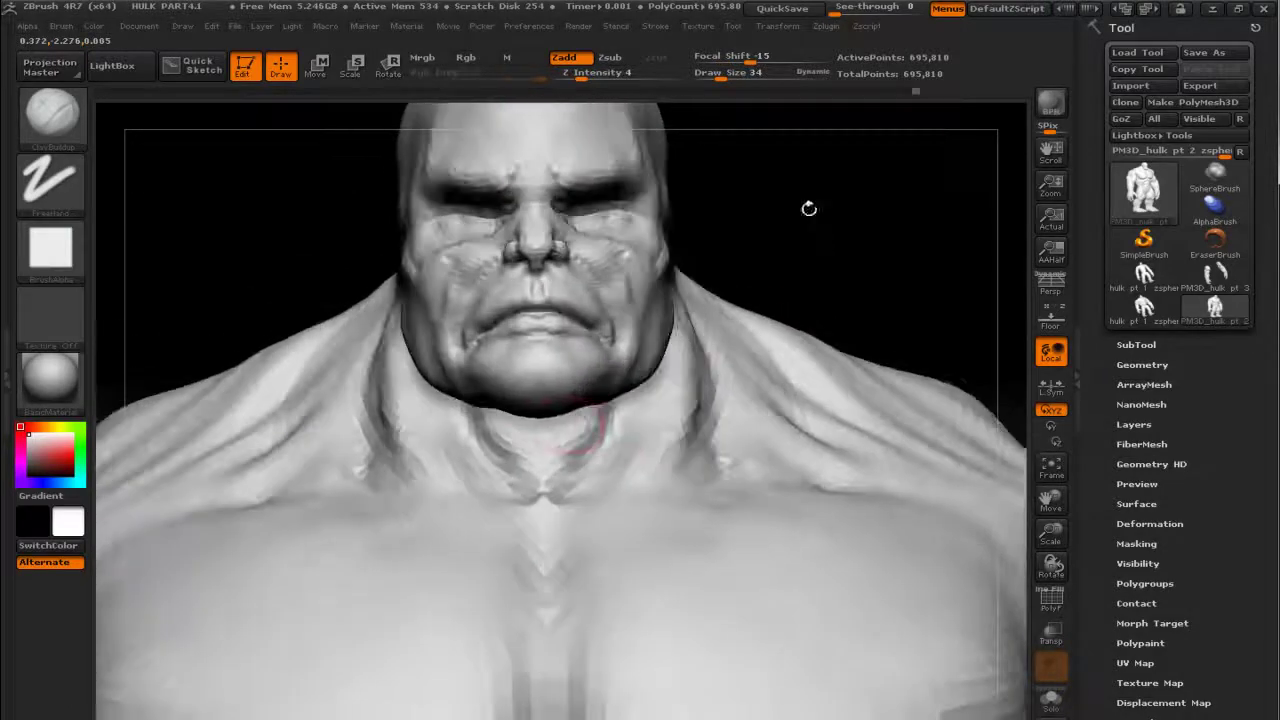
Step: Smooth the neck viewed from below the chin and toward the chest
{"action": "left_click_drag", "start_coordinate": [795, 285], "coordinate": [789, 214]}
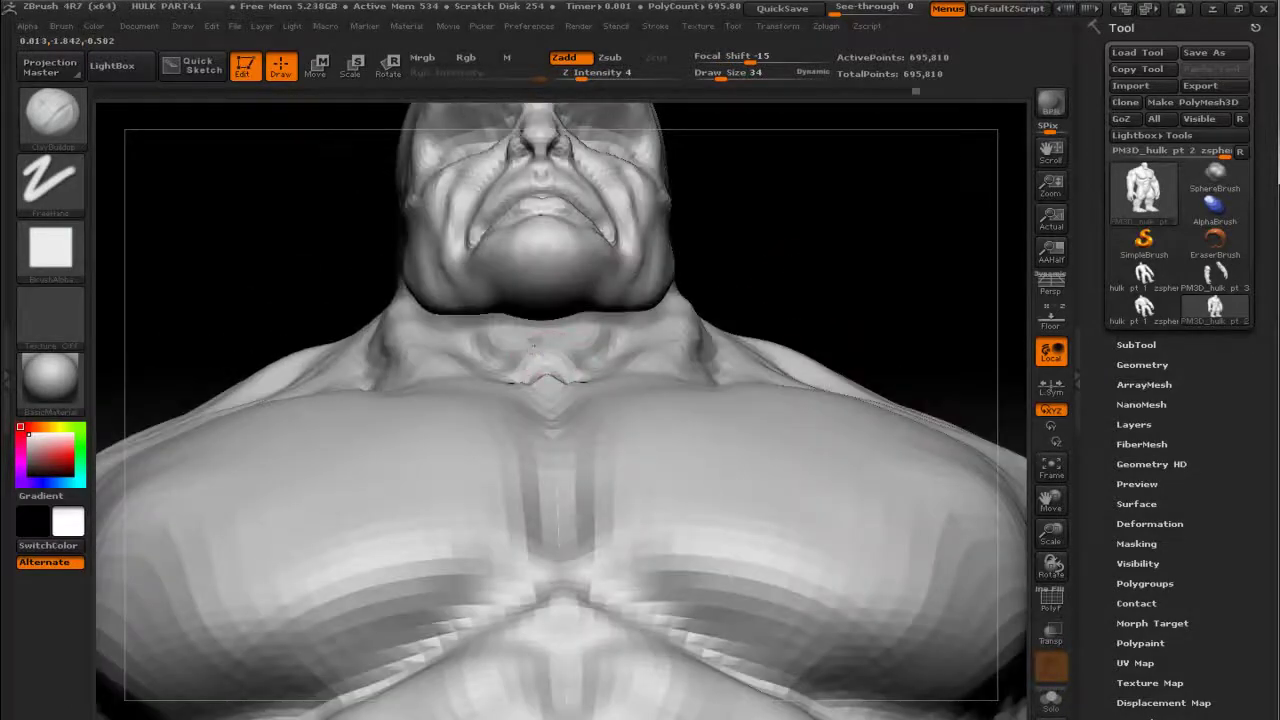
{"action": "key", "text": "shift"}
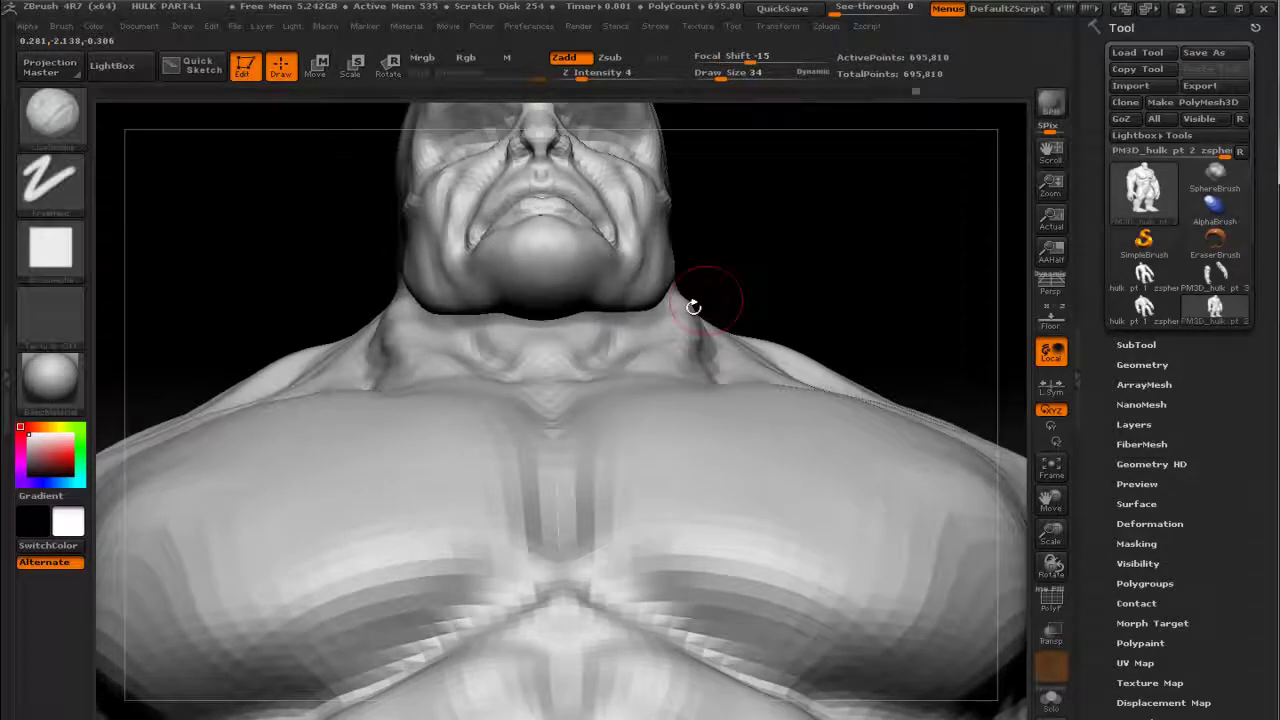
{"action": "left_click_drag", "start_coordinate": [700, 286], "coordinate": [600, 370]}
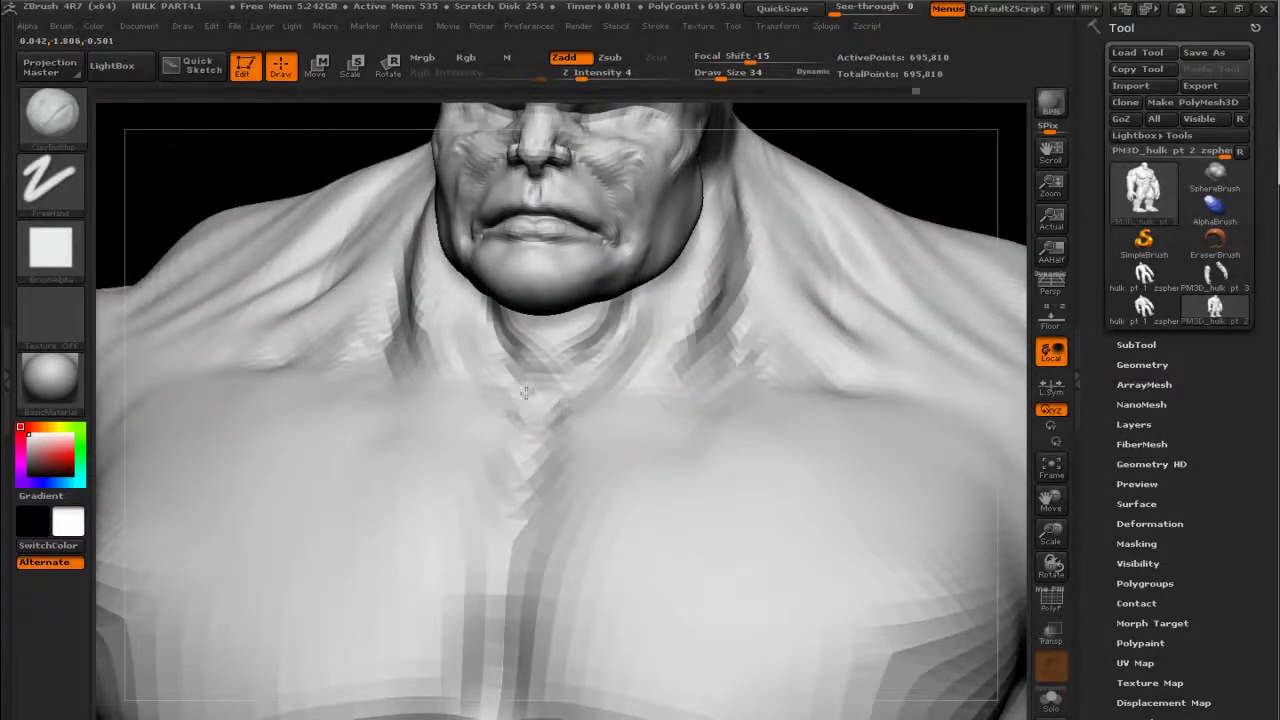
{"action": "left_click_drag", "start_coordinate": [903, 194], "coordinate": [886, 160]}
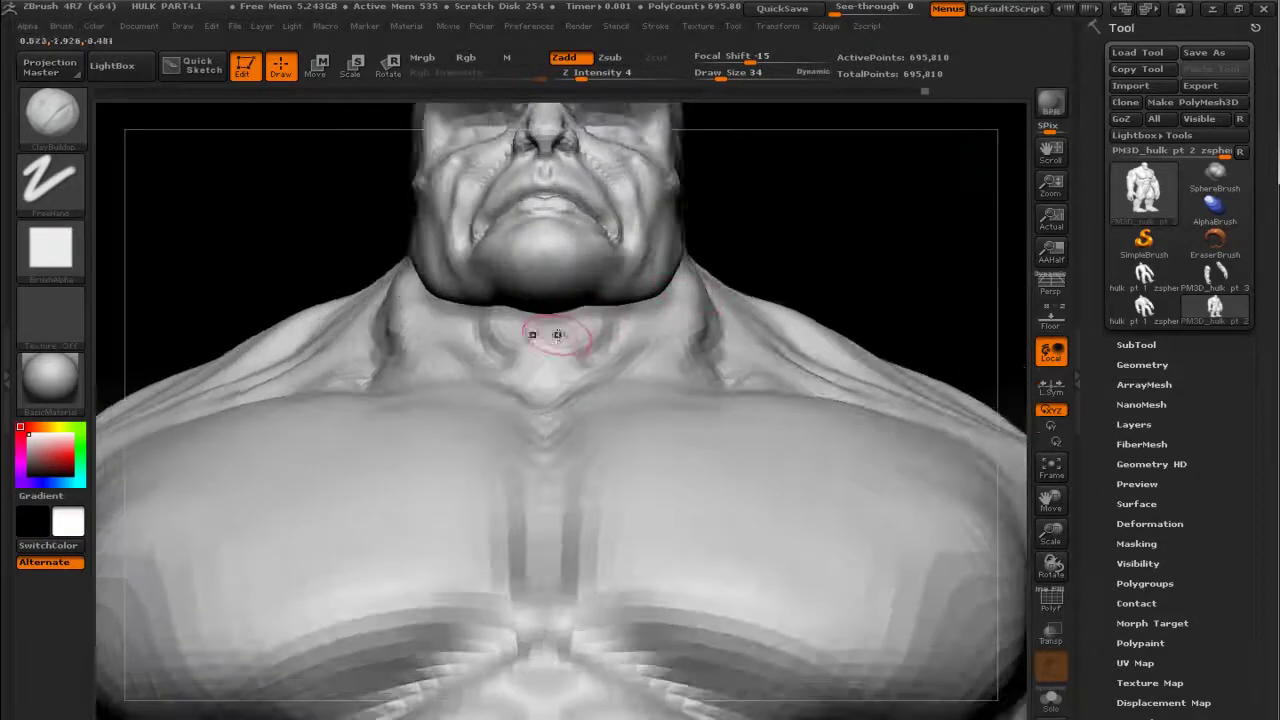
{"action": "key", "text": "shift"}
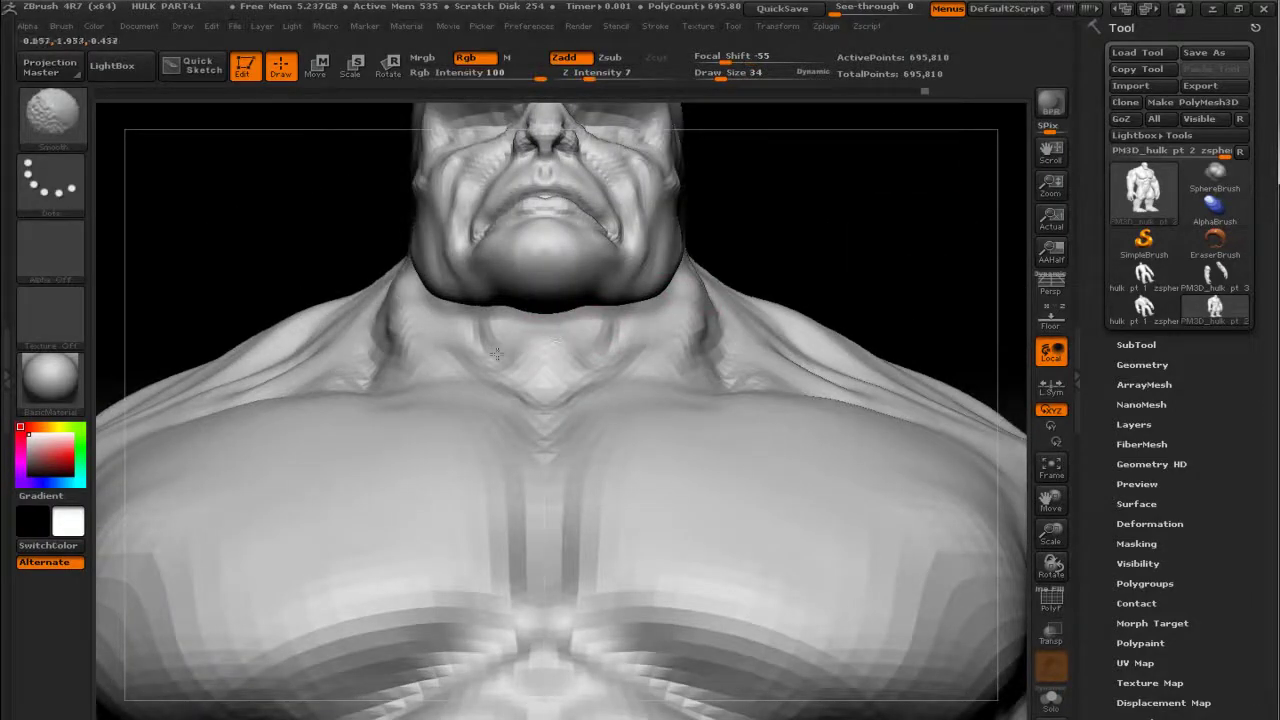
{"action": "key", "text": "shift"}
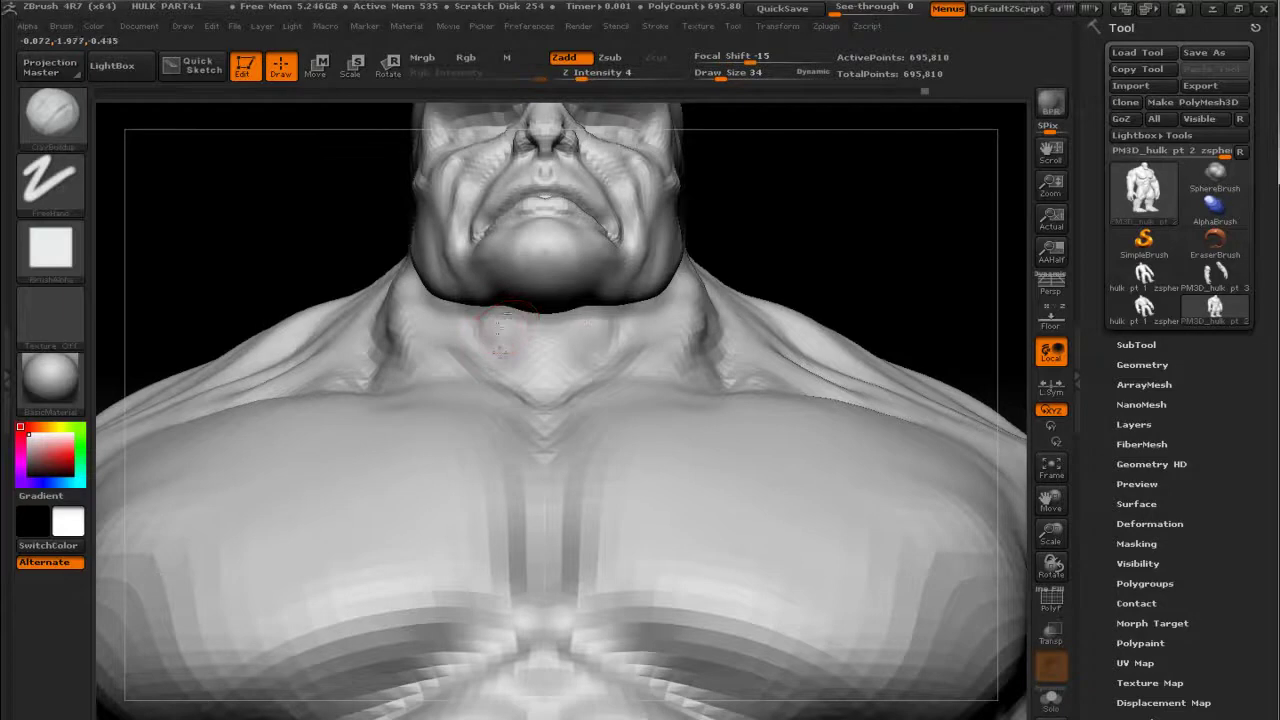
Step: Build up the neck muscle ridge from behind the jaw toward the collarbone in side view
{"action": "key", "text": "shift"}
{"action": "key", "text": "shift"}
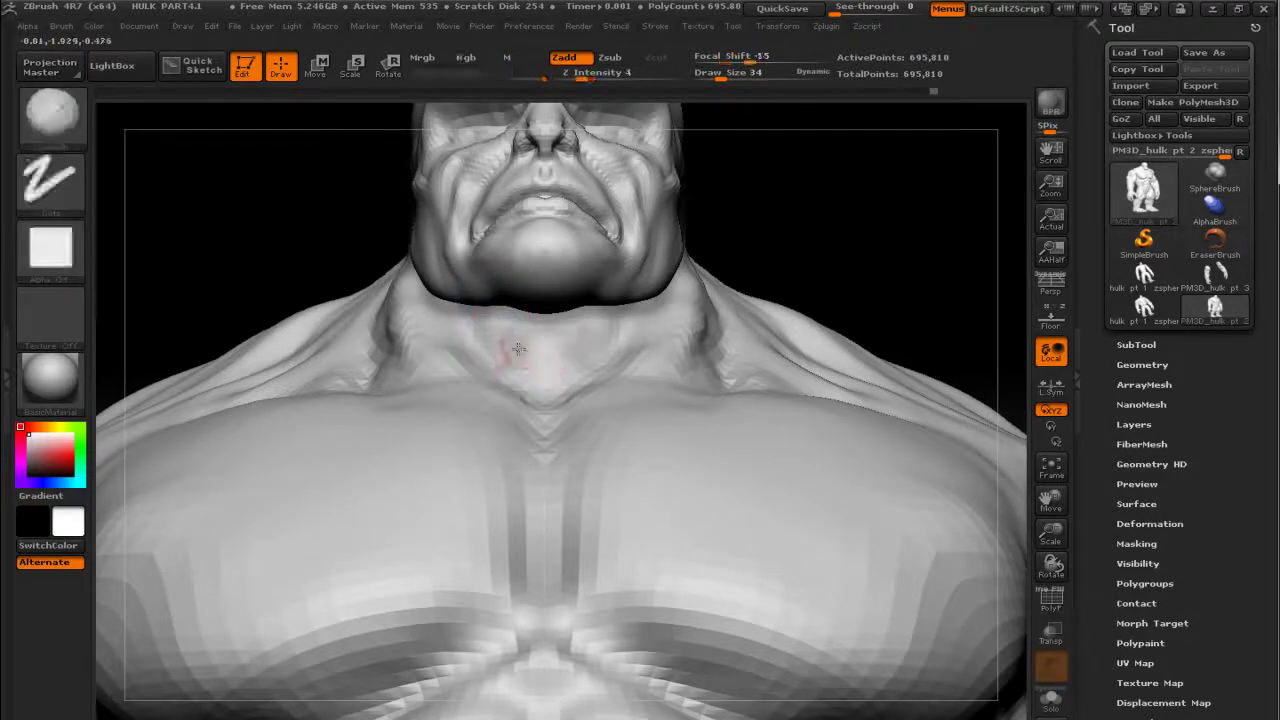
{"action": "key", "text": "shift"}
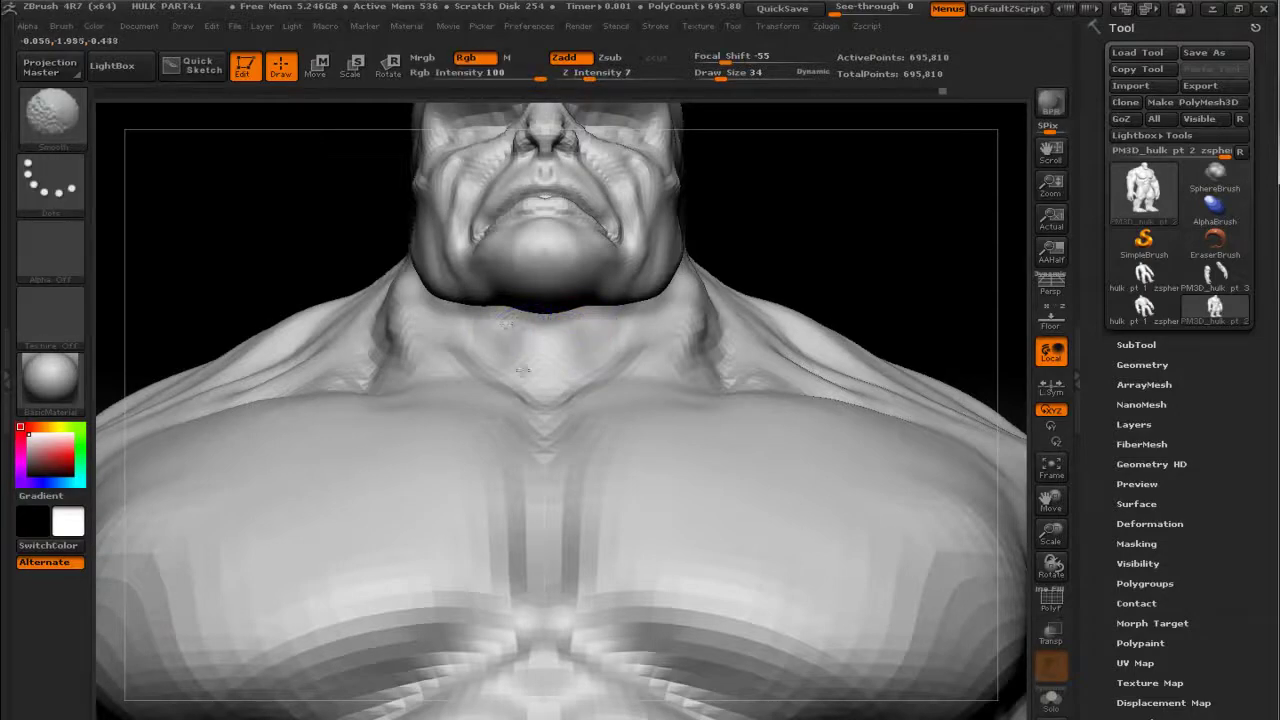
{"action": "mouse_move", "coordinate": [750, 235]}
{"action": "left_mouse_down"}
{"action": "mouse_move", "coordinate": [951, 151]}
{"action": "mouse_move", "coordinate": [928, 204]}
{"action": "mouse_move", "coordinate": [891, 213]}
{"action": "mouse_move", "coordinate": [857, 257]}
{"action": "mouse_move", "coordinate": [540, 337]}
{"action": "left_mouse_up"}
{"action": "mouse_move", "coordinate": [460, 415]}
{"action": "left_mouse_down"}
{"action": "mouse_move", "coordinate": [446, 343]}
{"action": "mouse_move", "coordinate": [420, 315]}
{"action": "mouse_move", "coordinate": [423, 277]}
{"action": "mouse_move", "coordinate": [432, 428]}
{"action": "left_mouse_up"}
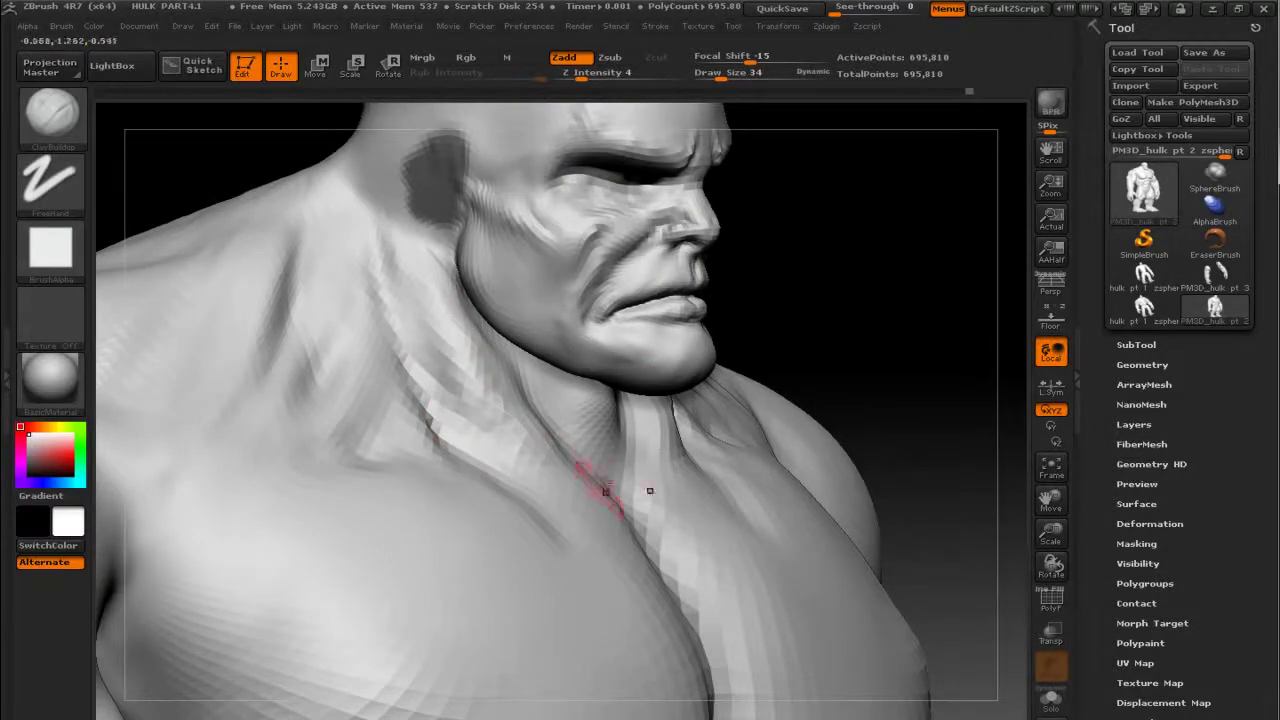
Step: Add a short stroke on the neck and enlarge the brush to draw size 54
{"action": "mouse_move", "coordinate": [606, 450]}
{"action": "left_mouse_down"}
{"action": "mouse_move", "coordinate": [581, 469]}
{"action": "mouse_move", "coordinate": [543, 440]}
{"action": "left_mouse_up"}
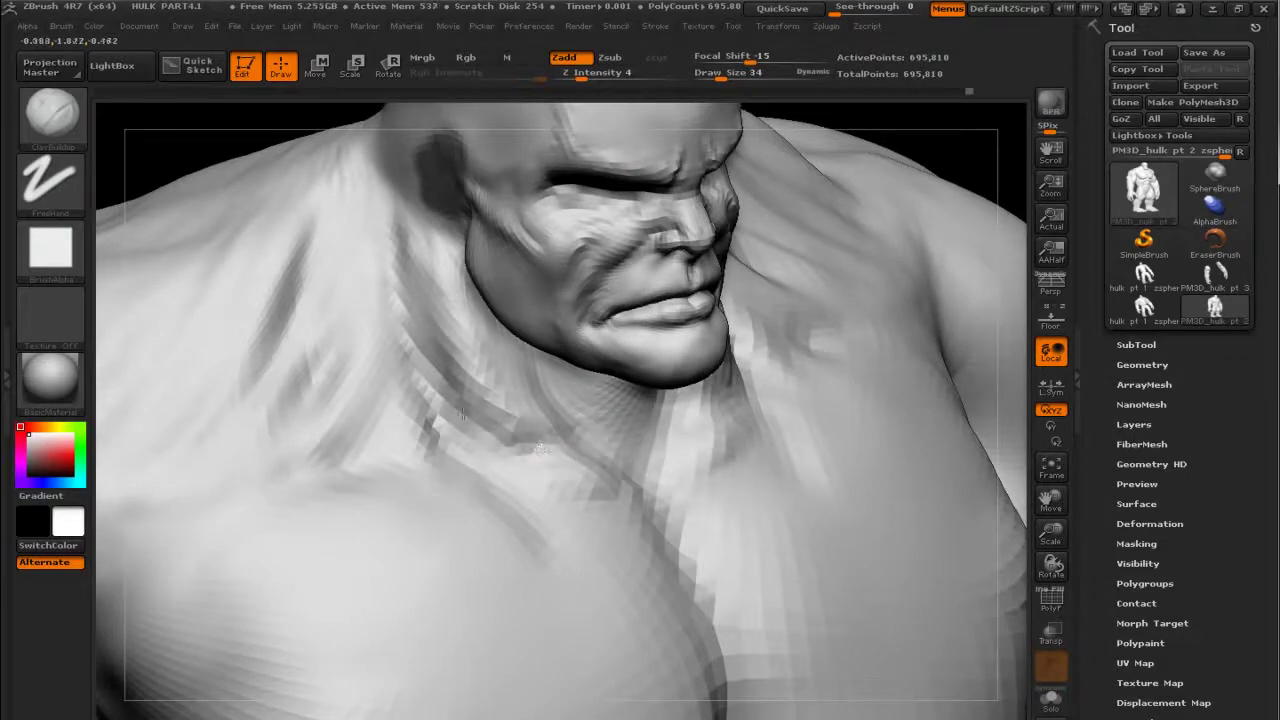
{"action": "left_click_drag", "start_coordinate": [560, 445], "coordinate": [537, 457]}
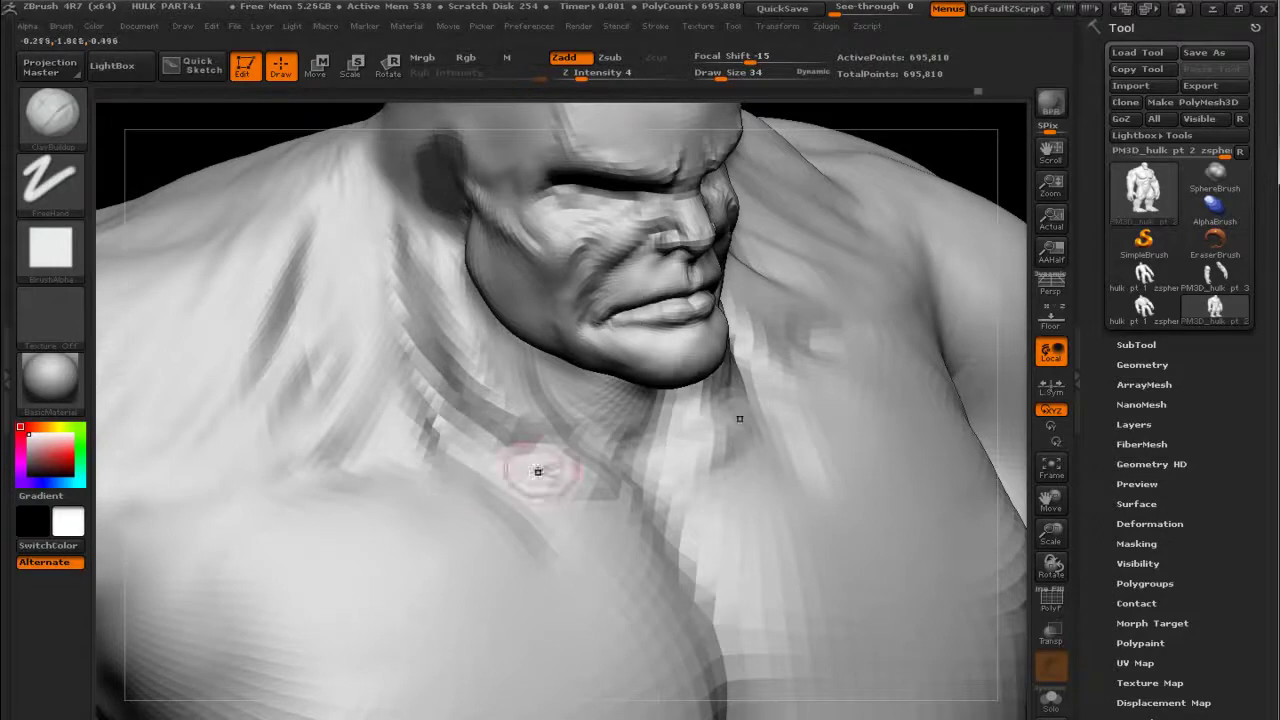
{"action": "key", "text": "b"}
{"action": "key", "text": "s"}
{"action": "key", "text": "t"}
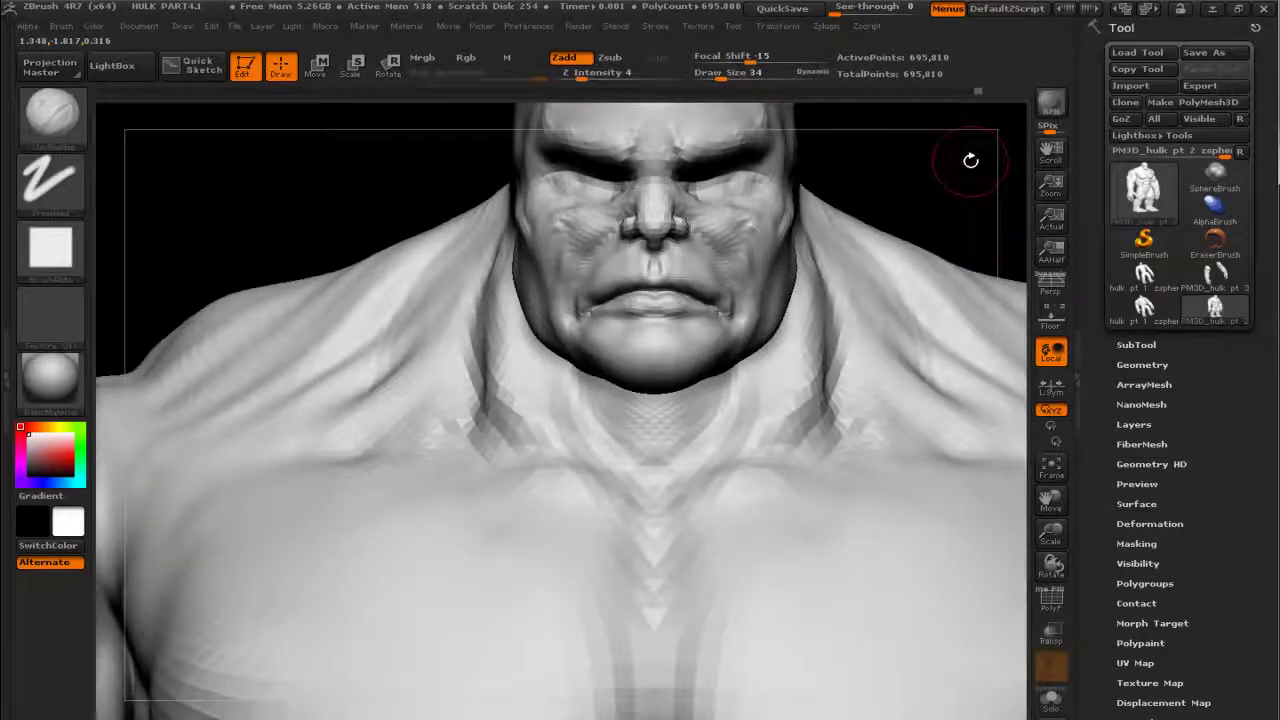
{"action": "mouse_move", "coordinate": [971, 163]}
{"action": "left_mouse_down"}
{"action": "mouse_move", "coordinate": [949, 143]}
{"action": "mouse_move", "coordinate": [960, 200]}
{"action": "left_mouse_up"}
{"action": "key", "text": "bracketright"}
{"action": "key", "text": "bracketright"}
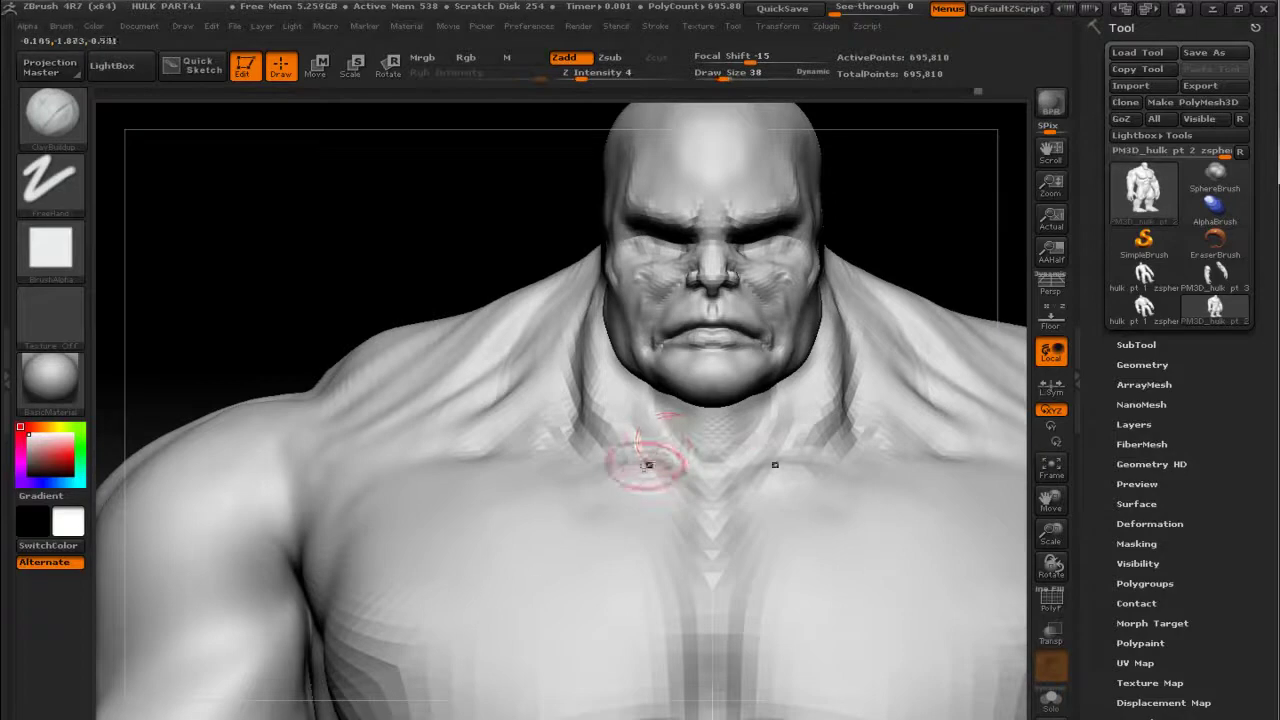
Step: Carve and deepen a mirrored crease across the upper pectorals, then smooth it
{"action": "mouse_move", "coordinate": [990, 300]}
{"action": "left_mouse_down"}
{"action": "mouse_move", "coordinate": [988, 189]}
{"action": "mouse_move", "coordinate": [737, 491]}
{"action": "left_mouse_up"}
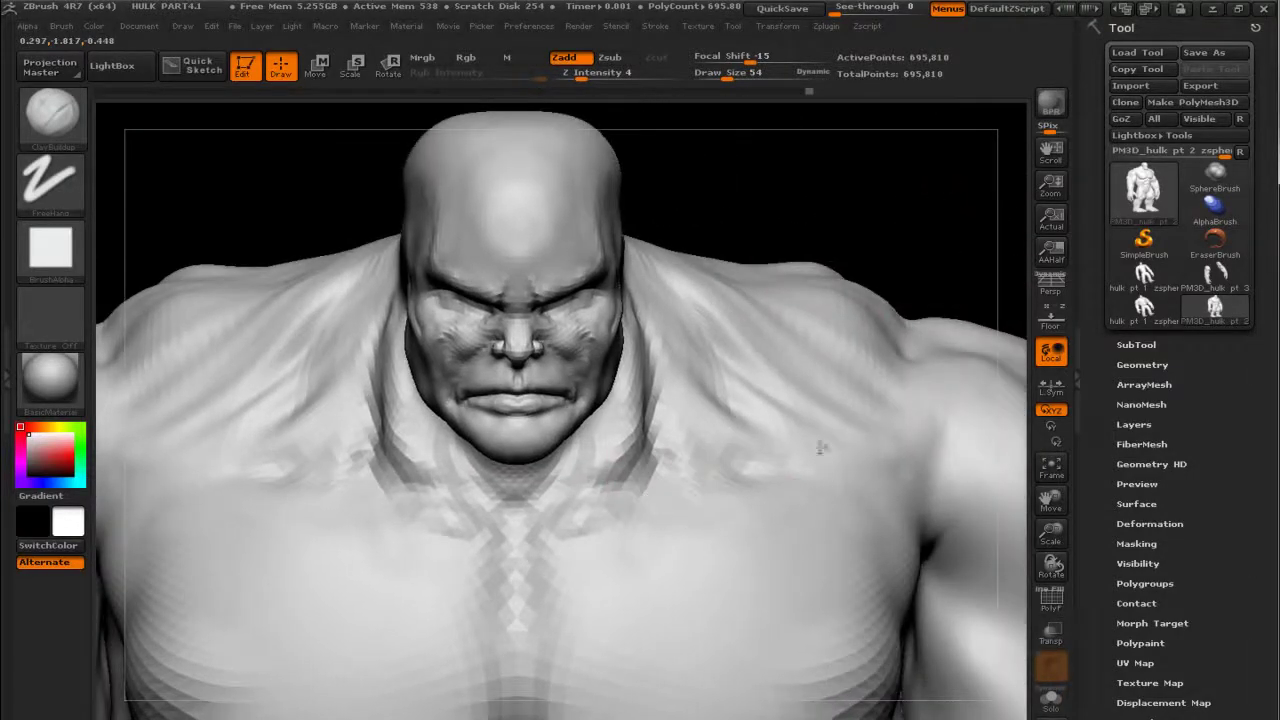
{"action": "left_click_drag", "start_coordinate": [892, 460], "coordinate": [830, 464]}
{"action": "left_click_drag", "start_coordinate": [910, 462], "coordinate": [748, 471]}
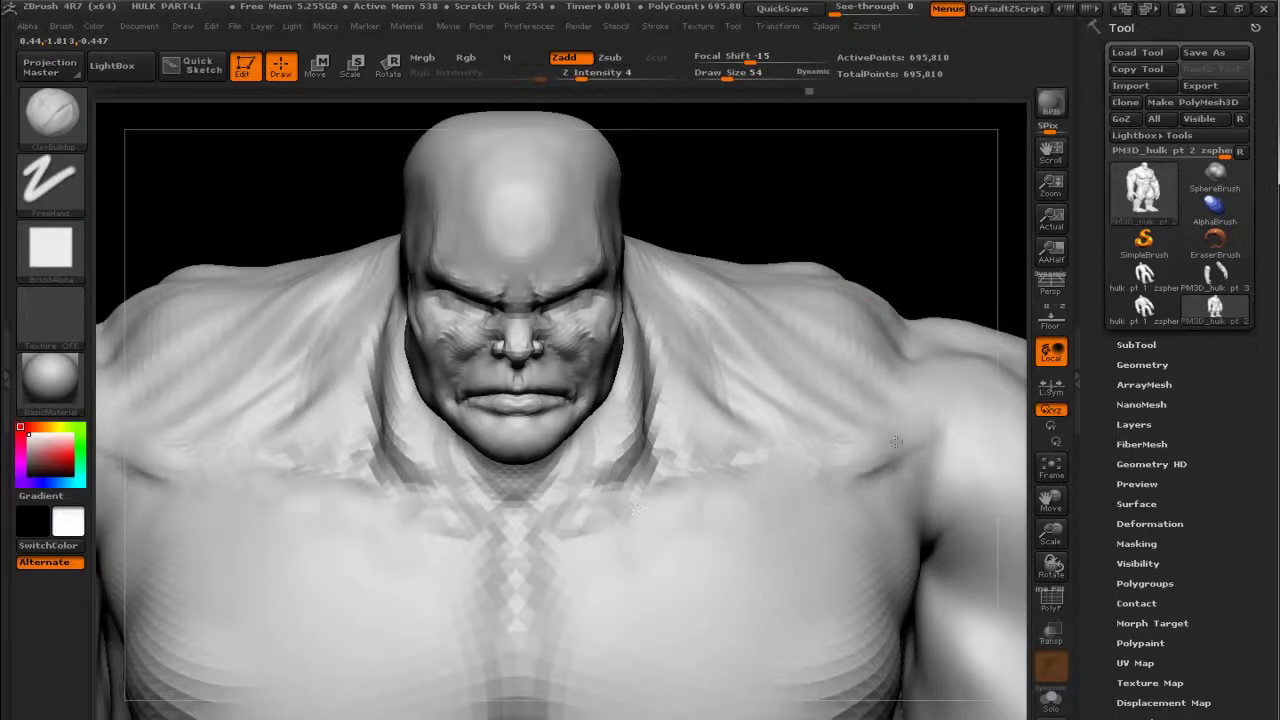
{"action": "left_click_drag", "start_coordinate": [914, 414], "coordinate": [888, 458], "text": "shift"}
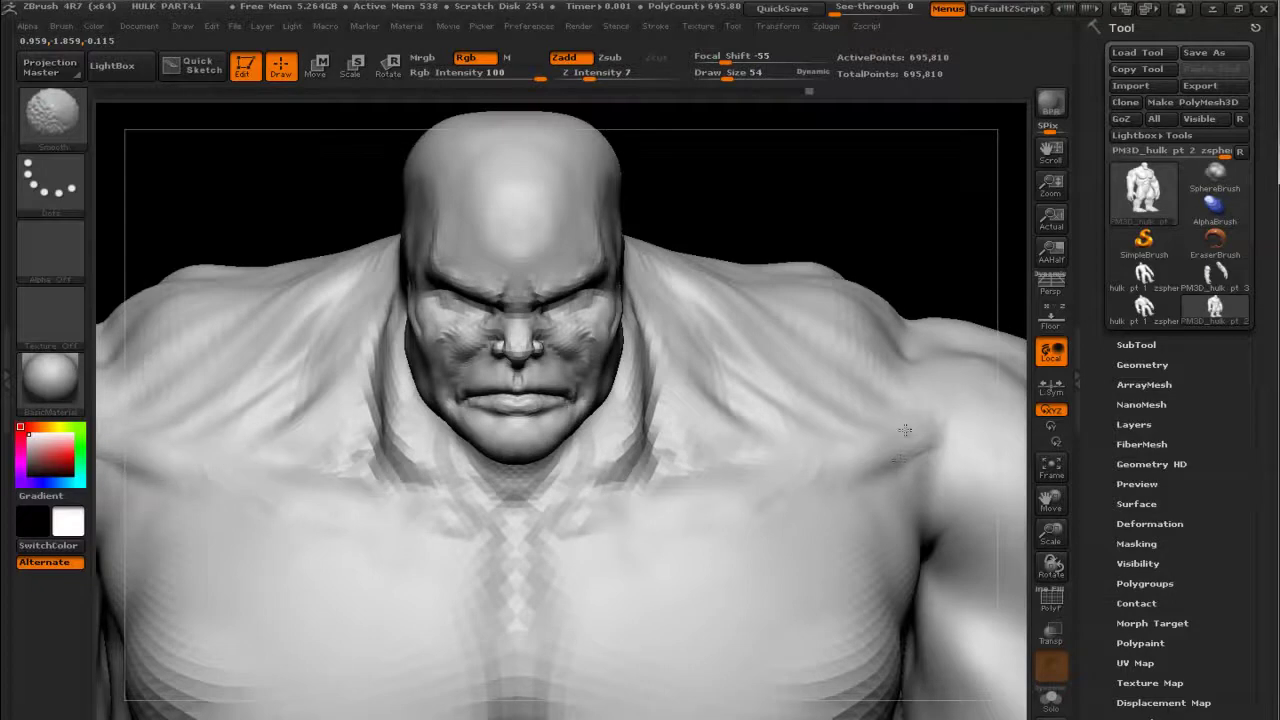
{"action": "mouse_move", "coordinate": [948, 234]}
{"action": "left_mouse_down", "text": "ctrl"}
{"action": "mouse_move", "coordinate": [931, 194]}
{"action": "mouse_move", "coordinate": [905, 210]}
{"action": "left_mouse_up", "text": "ctrl"}
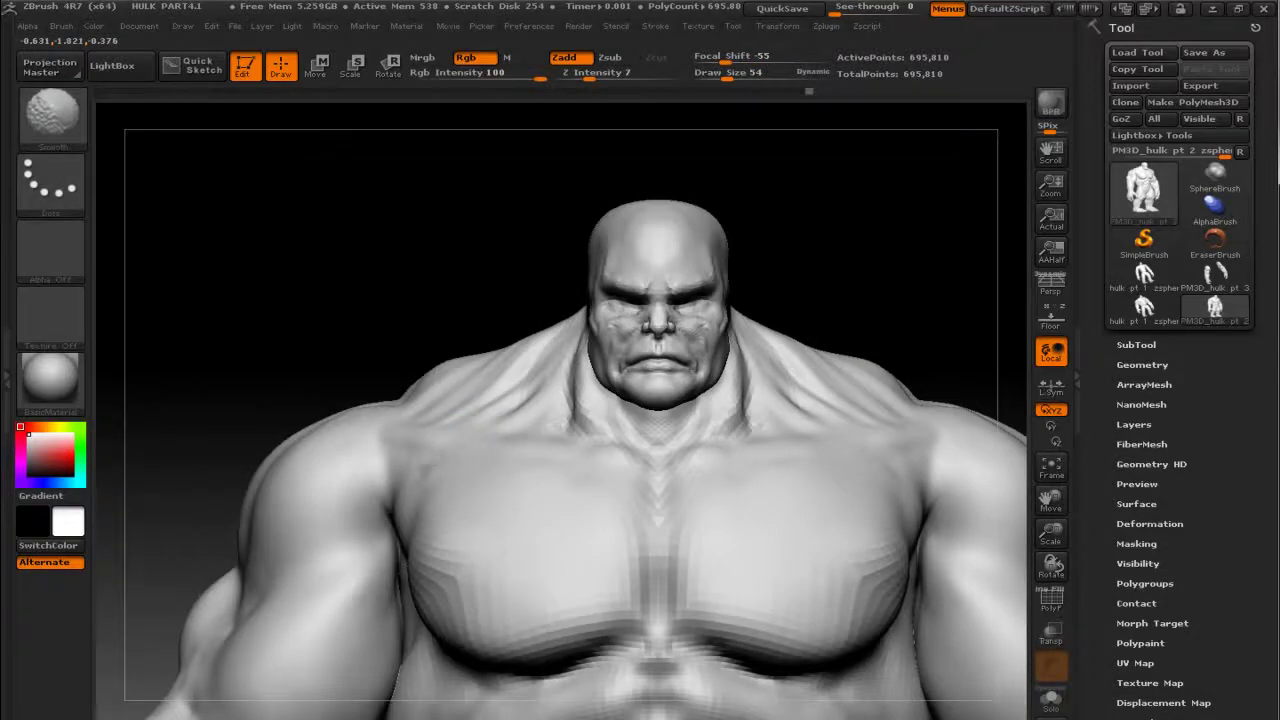
Step: Build up the trapezius between neck and shoulder with ClayBuildup at size 98
{"action": "mouse_move", "coordinate": [960, 331]}
{"action": "left_mouse_down"}
{"action": "mouse_move", "coordinate": [857, 289]}
{"action": "mouse_move", "coordinate": [686, 449]}
{"action": "left_mouse_up"}
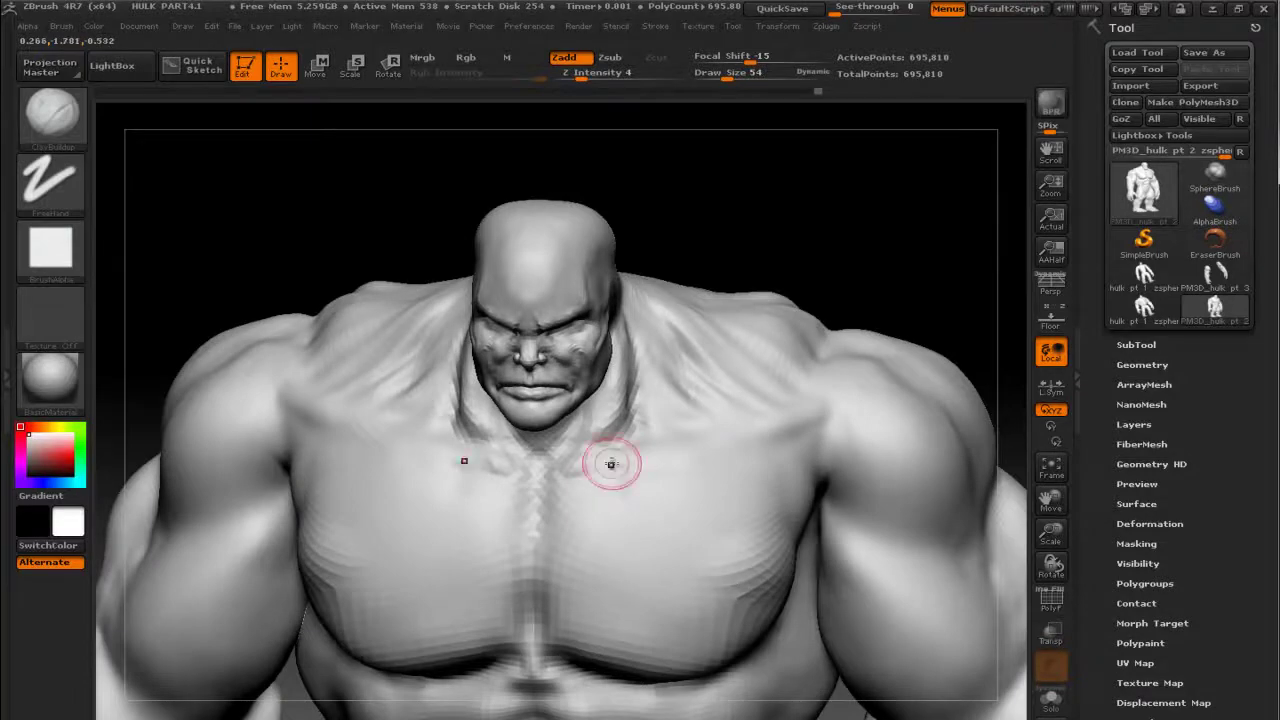
{"action": "key", "text": "shift"}
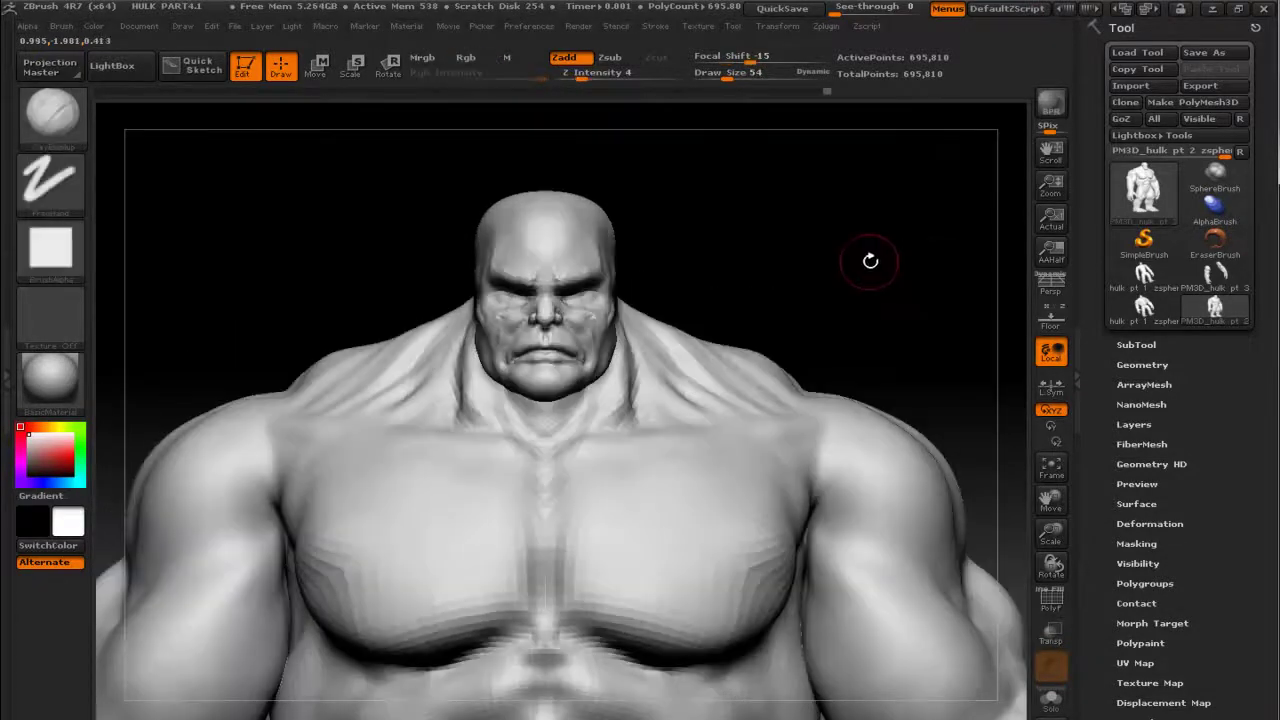
{"action": "mouse_move", "coordinate": [871, 257]}
{"action": "left_mouse_down"}
{"action": "mouse_move", "coordinate": [788, 305]}
{"action": "mouse_move", "coordinate": [571, 300]}
{"action": "left_mouse_up"}
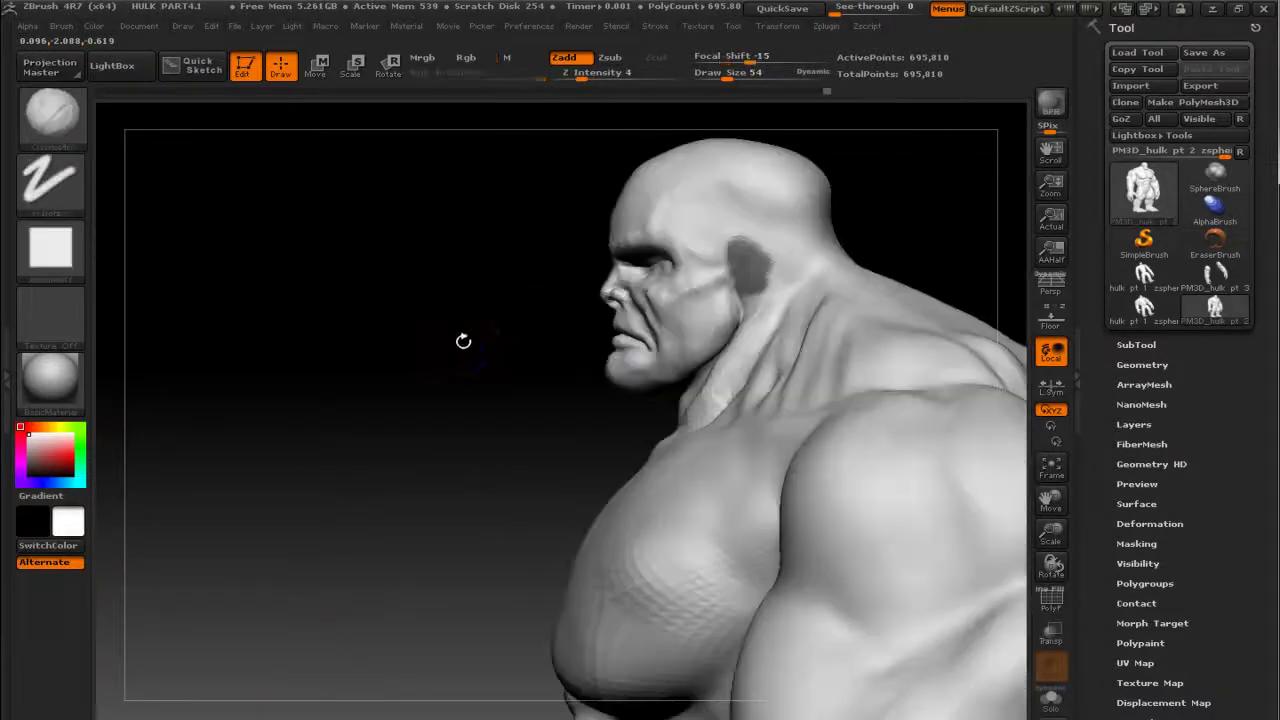
{"action": "left_click_drag", "start_coordinate": [460, 340], "coordinate": [623, 400]}
{"action": "left_click_drag", "start_coordinate": [864, 254], "coordinate": [814, 329]}
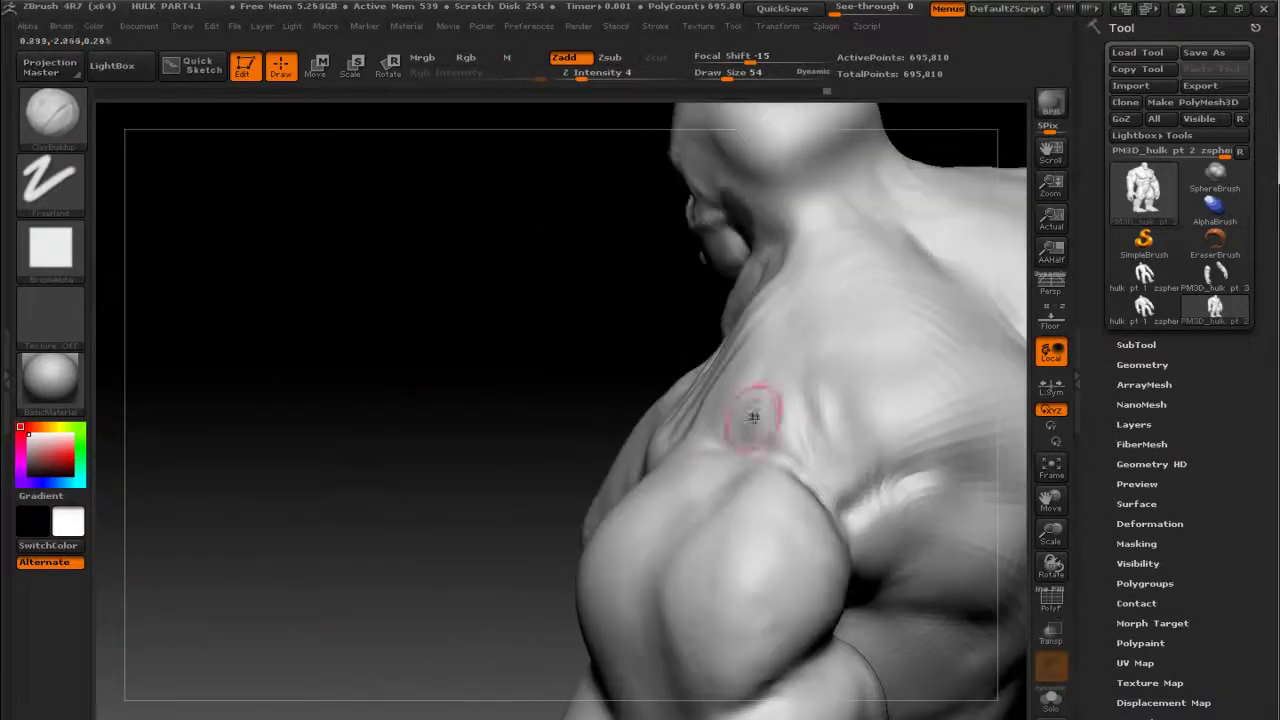
{"action": "left_click_drag", "start_coordinate": [770, 410], "coordinate": [740, 385]}
Step: From a rear view, sculpt ClayBuildup strokes around the back of the neck
{"action": "mouse_move", "coordinate": [480, 330]}
{"action": "left_mouse_down"}
{"action": "mouse_move", "coordinate": [457, 314]}
{"action": "mouse_move", "coordinate": [523, 289]}
{"action": "mouse_move", "coordinate": [432, 328]}
{"action": "left_mouse_up"}
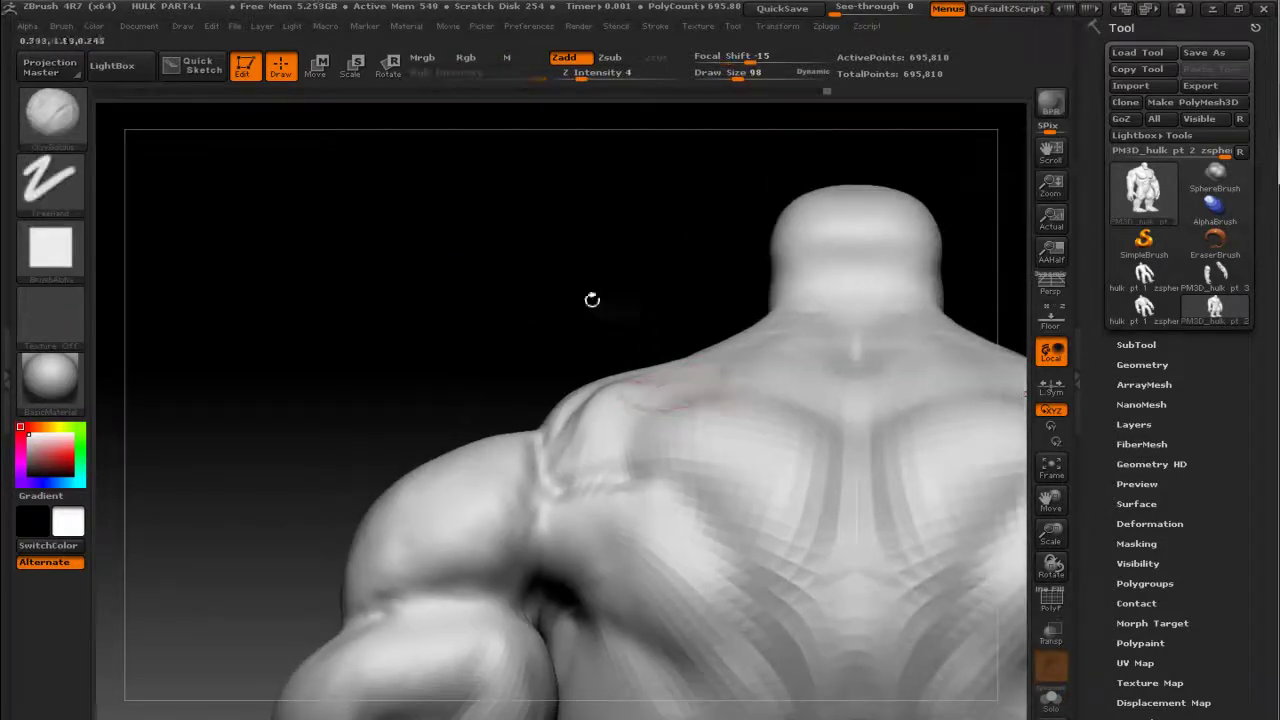
{"action": "left_click_drag", "start_coordinate": [591, 297], "coordinate": [586, 451]}
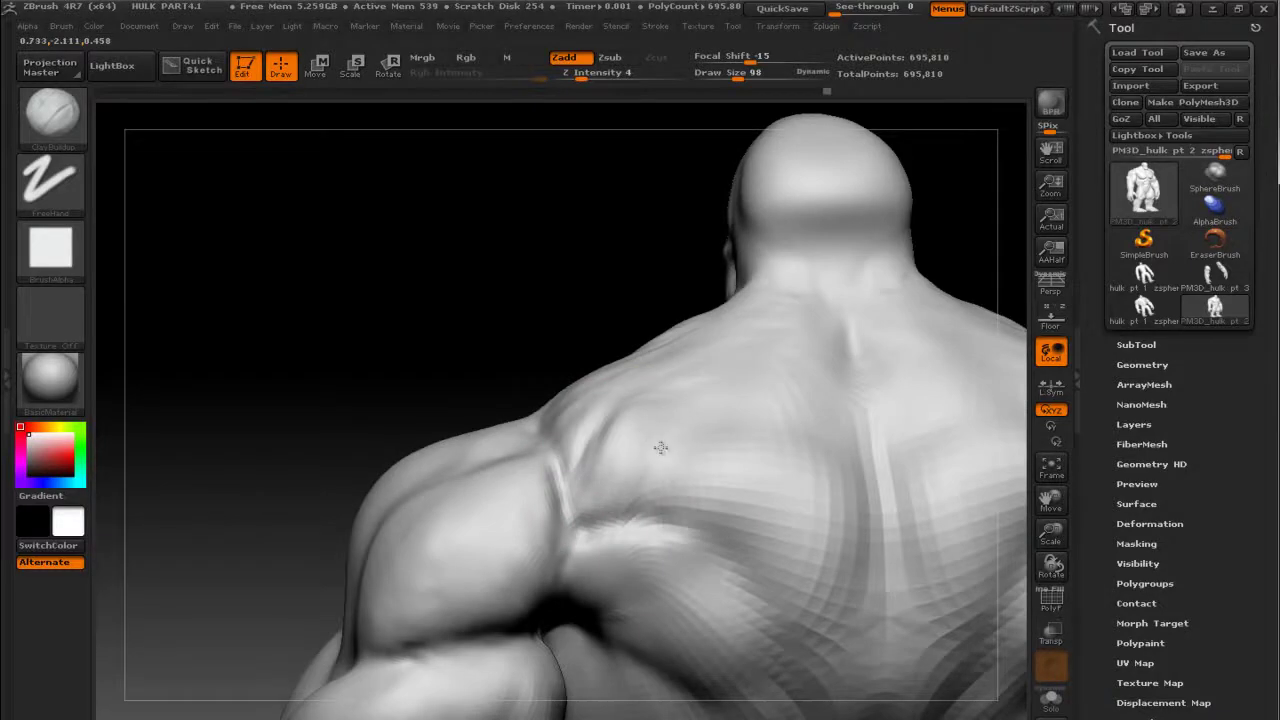
{"action": "mouse_move", "coordinate": [745, 290]}
{"action": "left_mouse_down"}
{"action": "mouse_move", "coordinate": [806, 269]}
{"action": "mouse_move", "coordinate": [826, 358]}
{"action": "left_mouse_up"}
{"action": "left_click", "coordinate": [808, 362]}
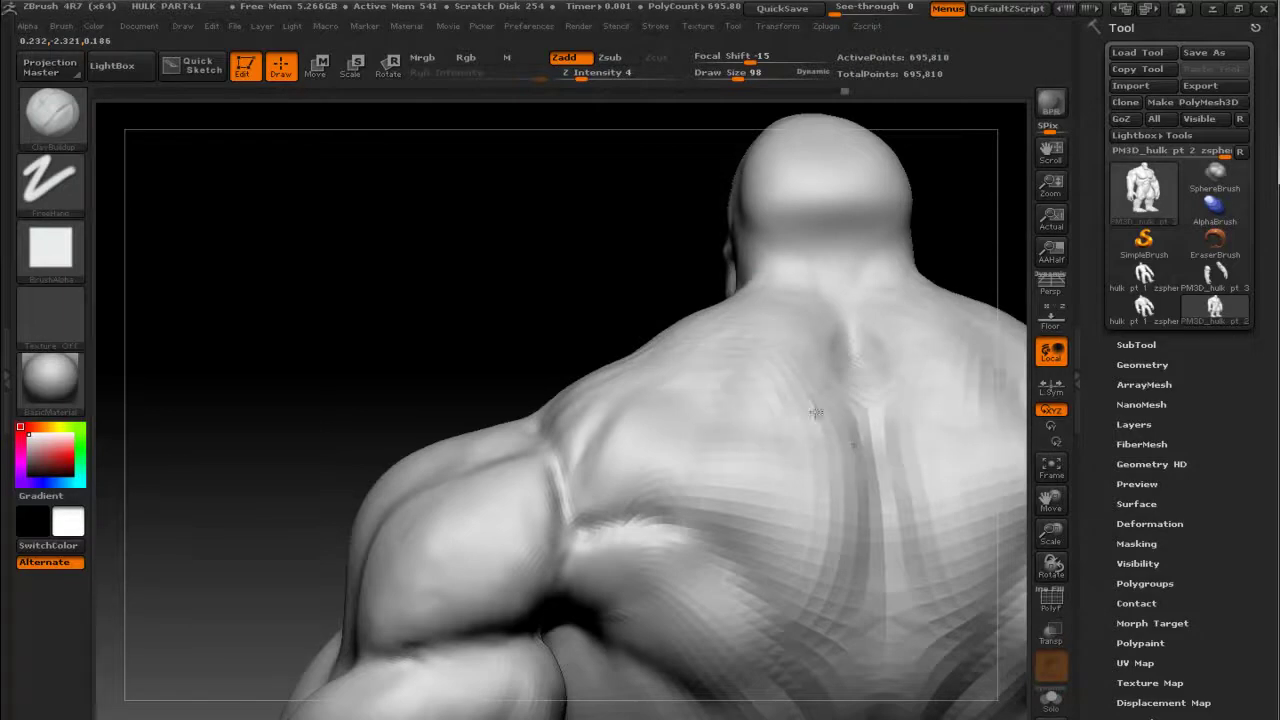
Step: Shrink the brush to size 78 and smooth the back of the neck
{"action": "left_click_drag", "start_coordinate": [815, 279], "coordinate": [783, 400]}
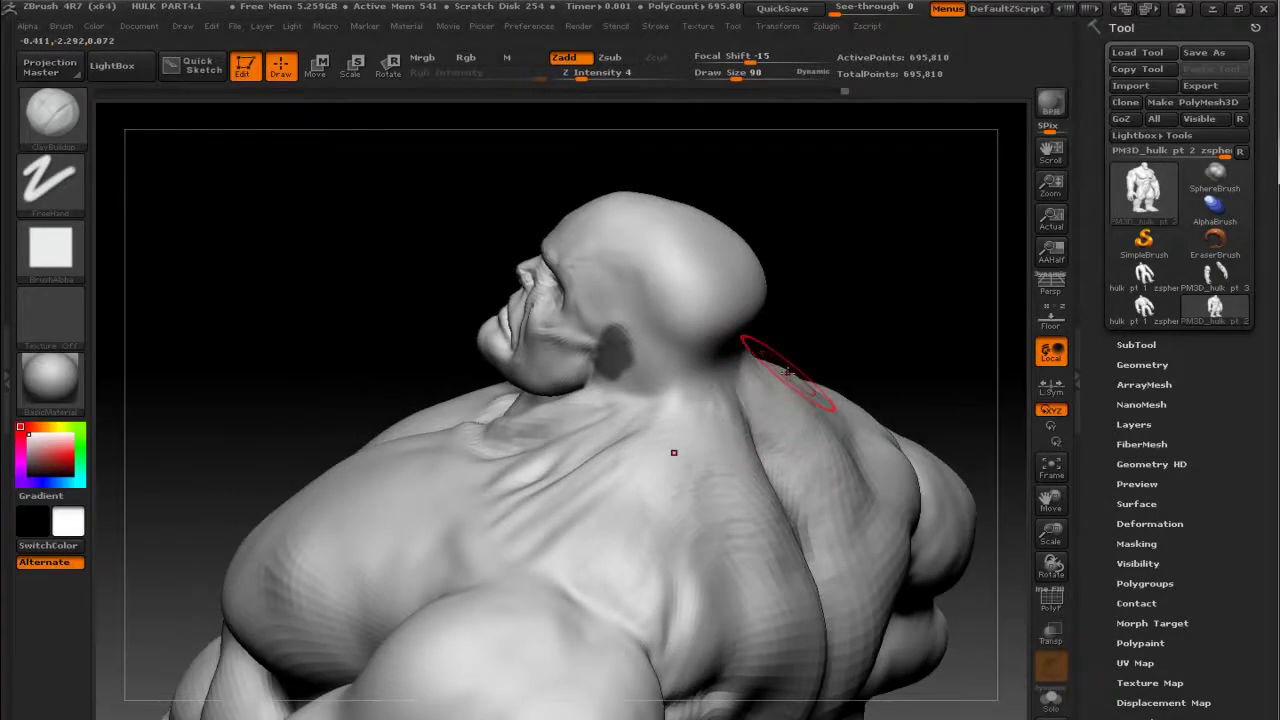
{"action": "key", "text": "["}
{"action": "mouse_move", "coordinate": [891, 235]}
{"action": "left_mouse_down"}
{"action": "mouse_move", "coordinate": [706, 388]}
{"action": "mouse_move", "coordinate": [663, 357]}
{"action": "left_mouse_up"}
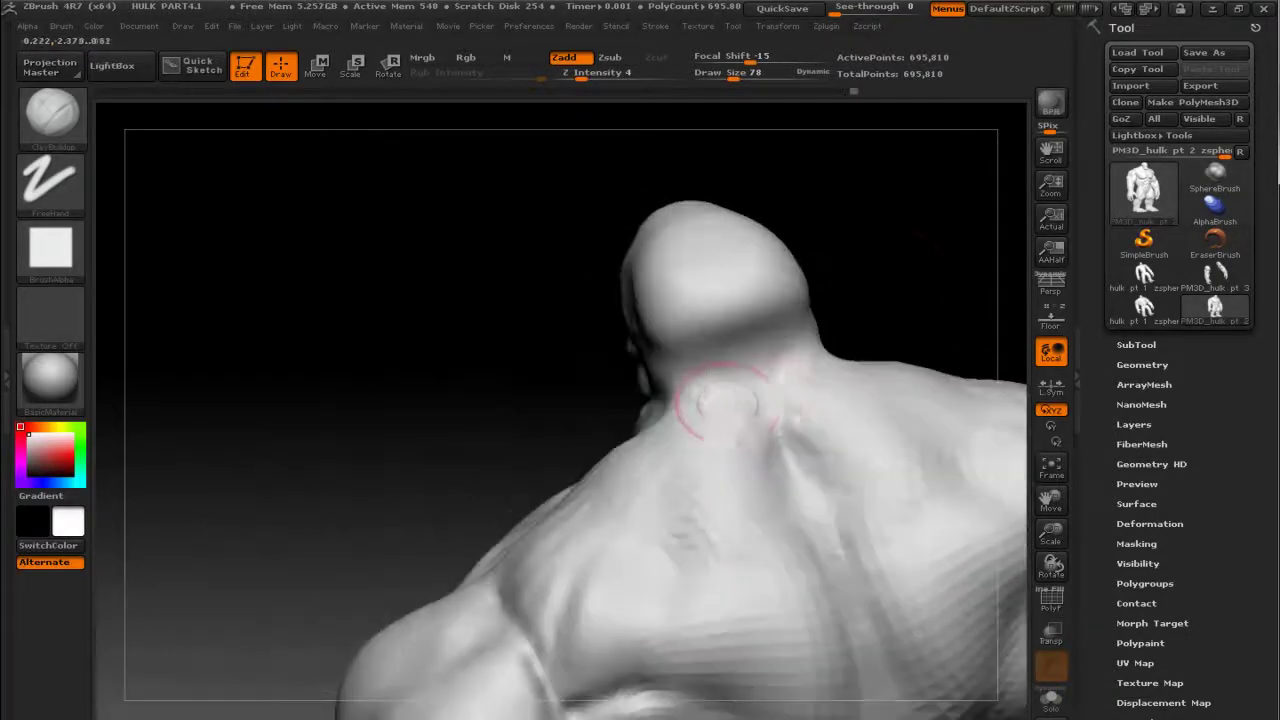
{"action": "key", "text": "shift"}
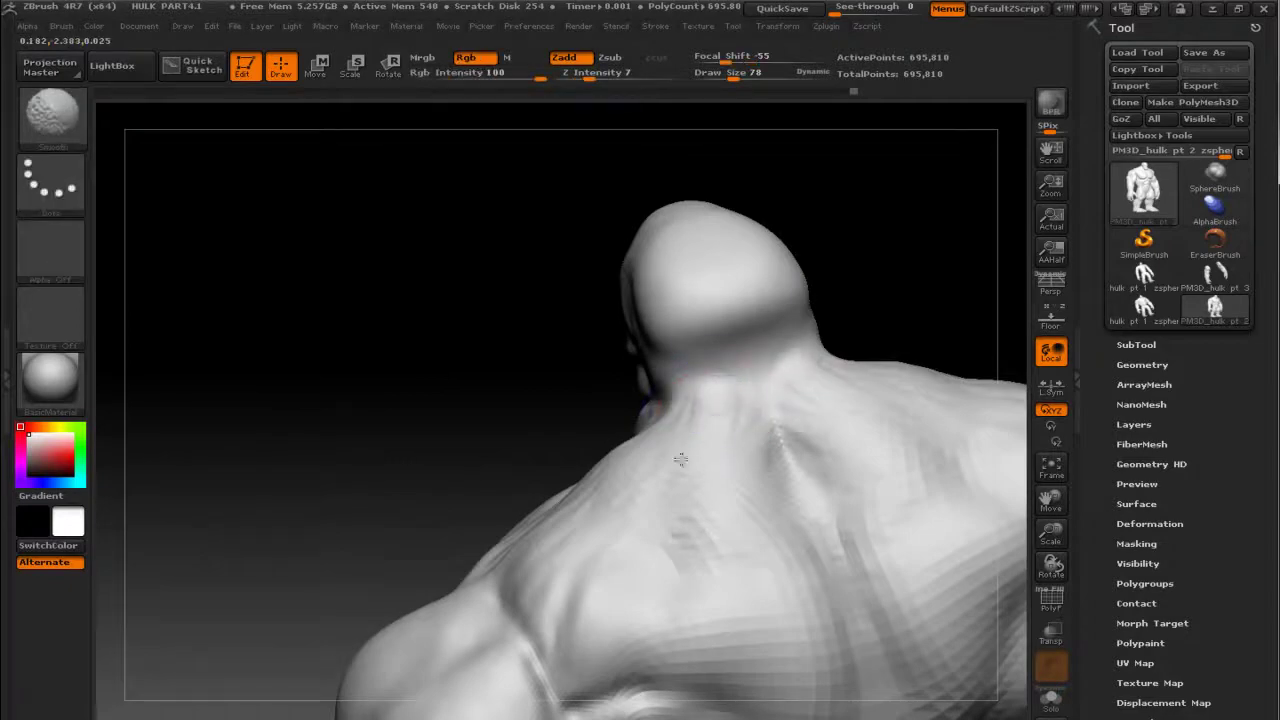
Step: Smooth again, then zoom onto the face with brush size 18
{"action": "mouse_move", "coordinate": [610, 415]}
{"action": "left_mouse_down"}
{"action": "mouse_move", "coordinate": [891, 371]}
{"action": "mouse_move", "coordinate": [547, 435]}
{"action": "left_mouse_up"}
{"action": "key", "text": "shift"}
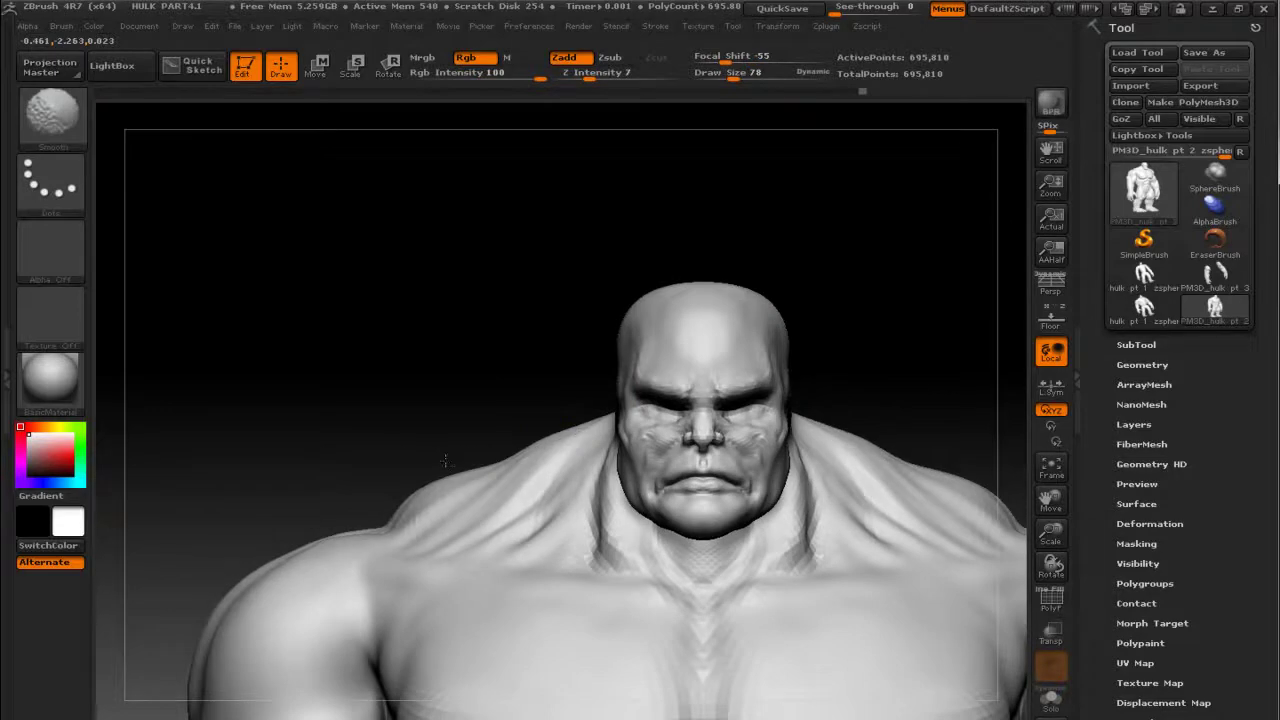
{"action": "mouse_move", "coordinate": [566, 286]}
{"action": "left_mouse_down"}
{"action": "mouse_move", "coordinate": [580, 314]}
{"action": "mouse_move", "coordinate": [457, 260]}
{"action": "mouse_move", "coordinate": [505, 313]}
{"action": "mouse_move", "coordinate": [420, 289]}
{"action": "left_mouse_up"}
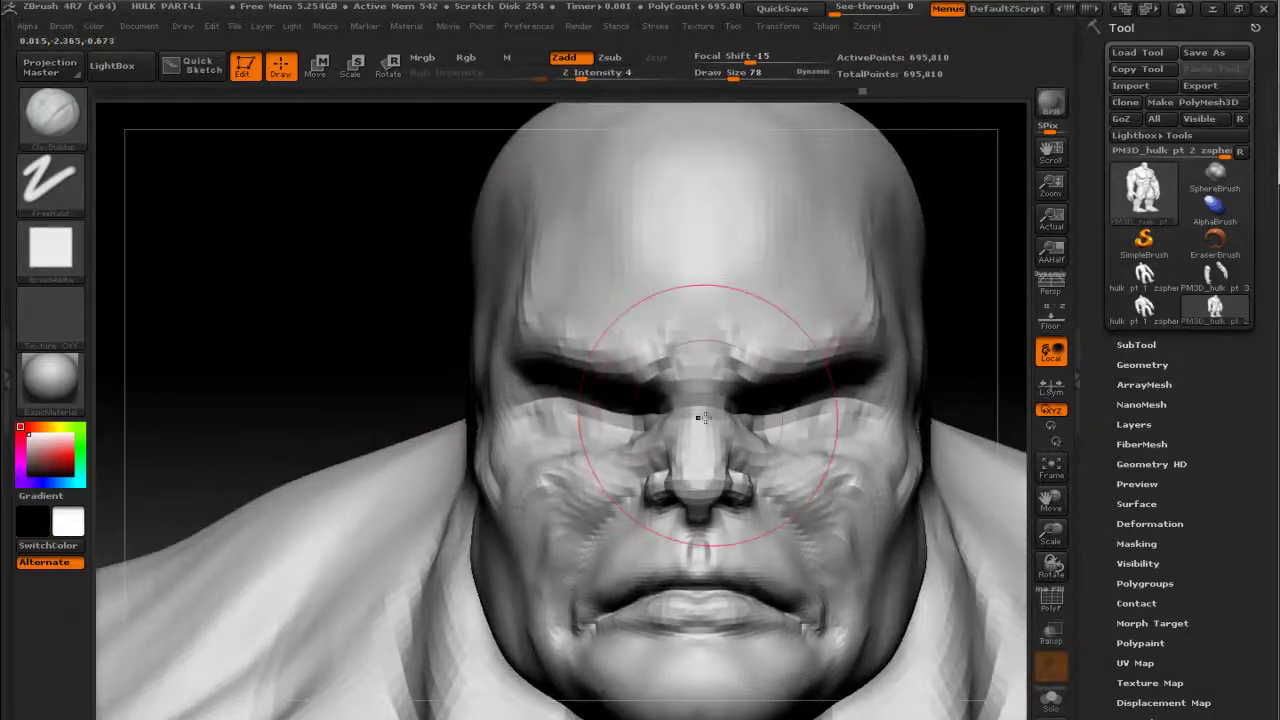
{"action": "key", "text": "bracketleft"}
{"action": "key", "text": "bracketleft"}
{"action": "key", "text": "bracketleft"}
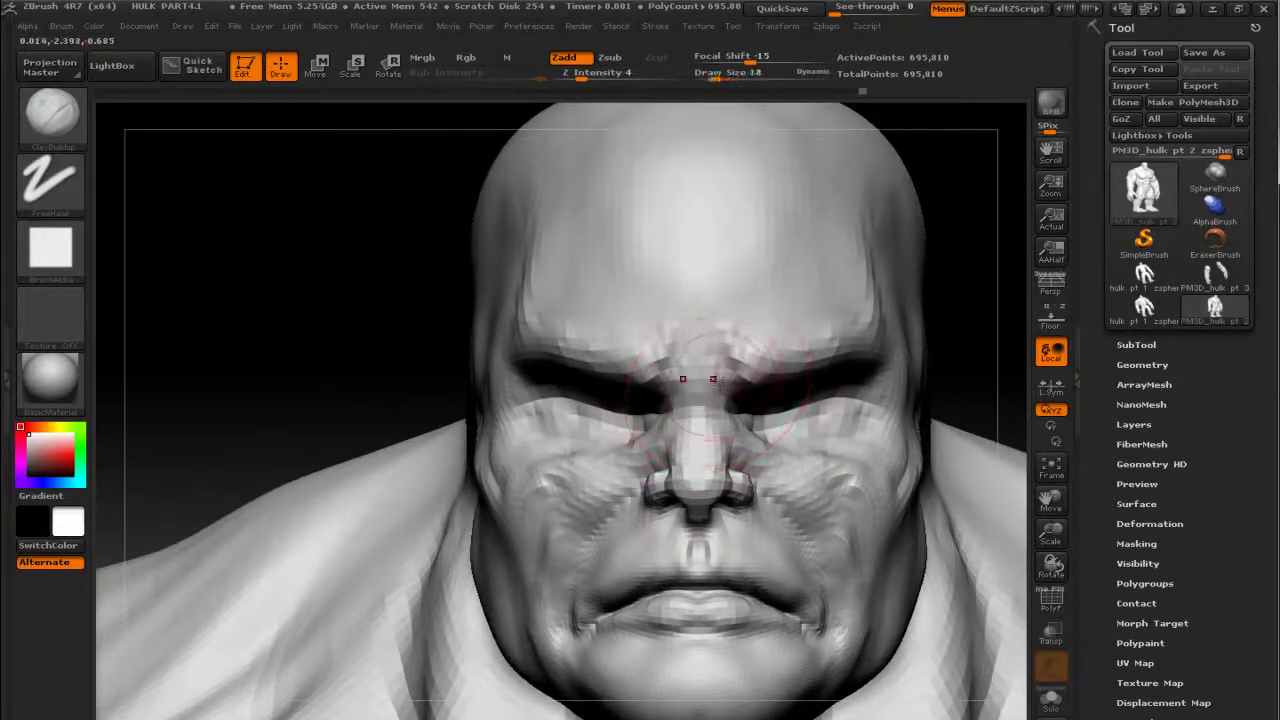
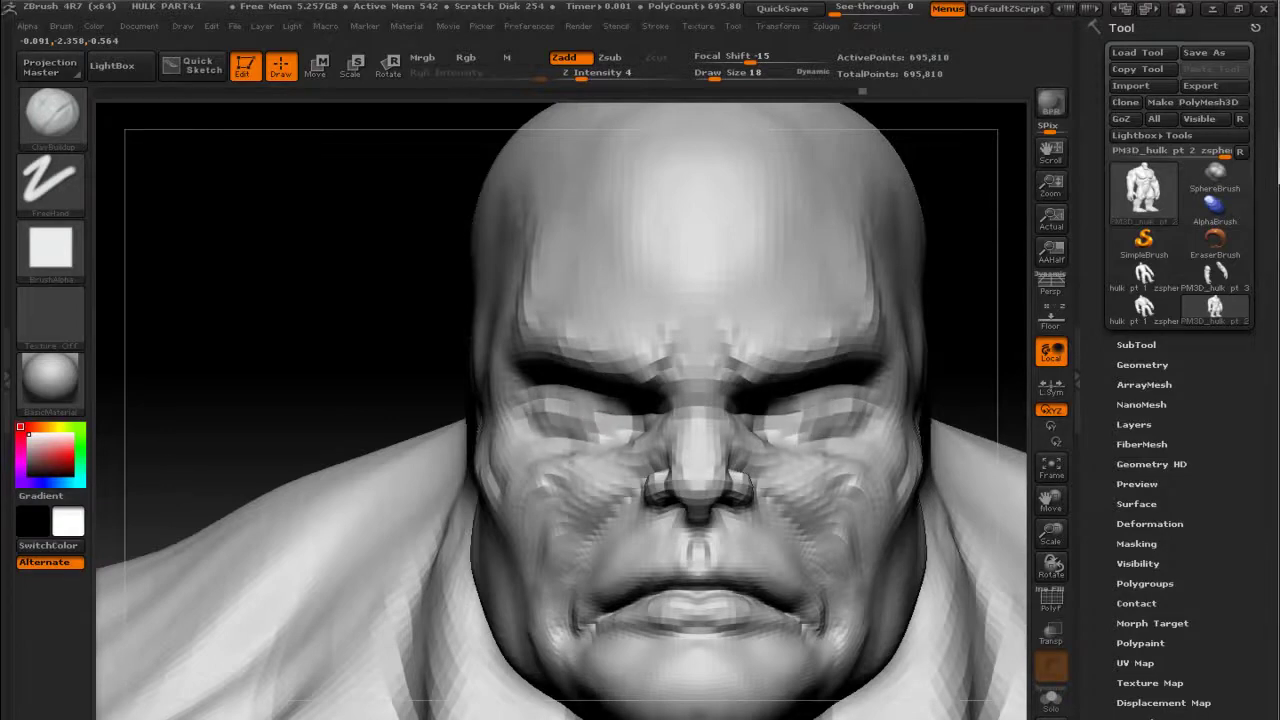
Step: Smooth the blocky skin under the eyes, rotating toward a frontal view between passes
{"action": "left_click_drag", "start_coordinate": [391, 373], "coordinate": [603, 418]}
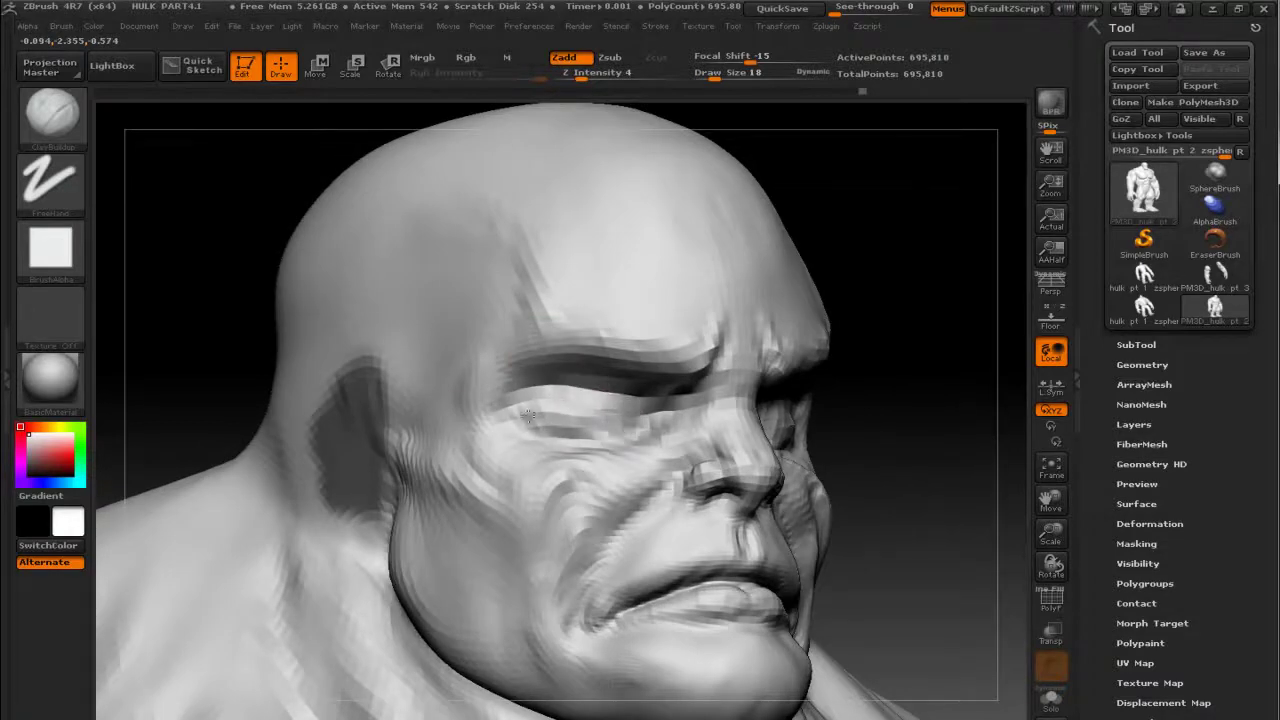
{"action": "key", "text": "shift"}
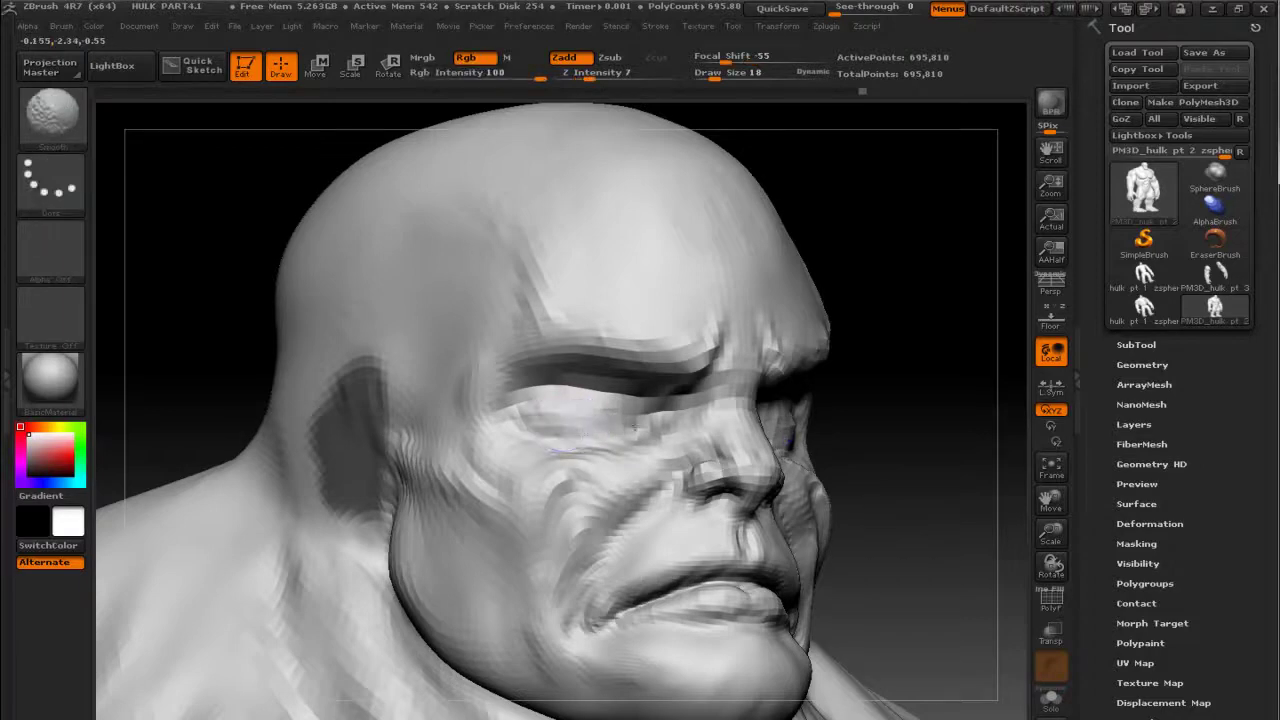
{"action": "left_click_drag", "start_coordinate": [633, 426], "coordinate": [612, 412], "text": "shift"}
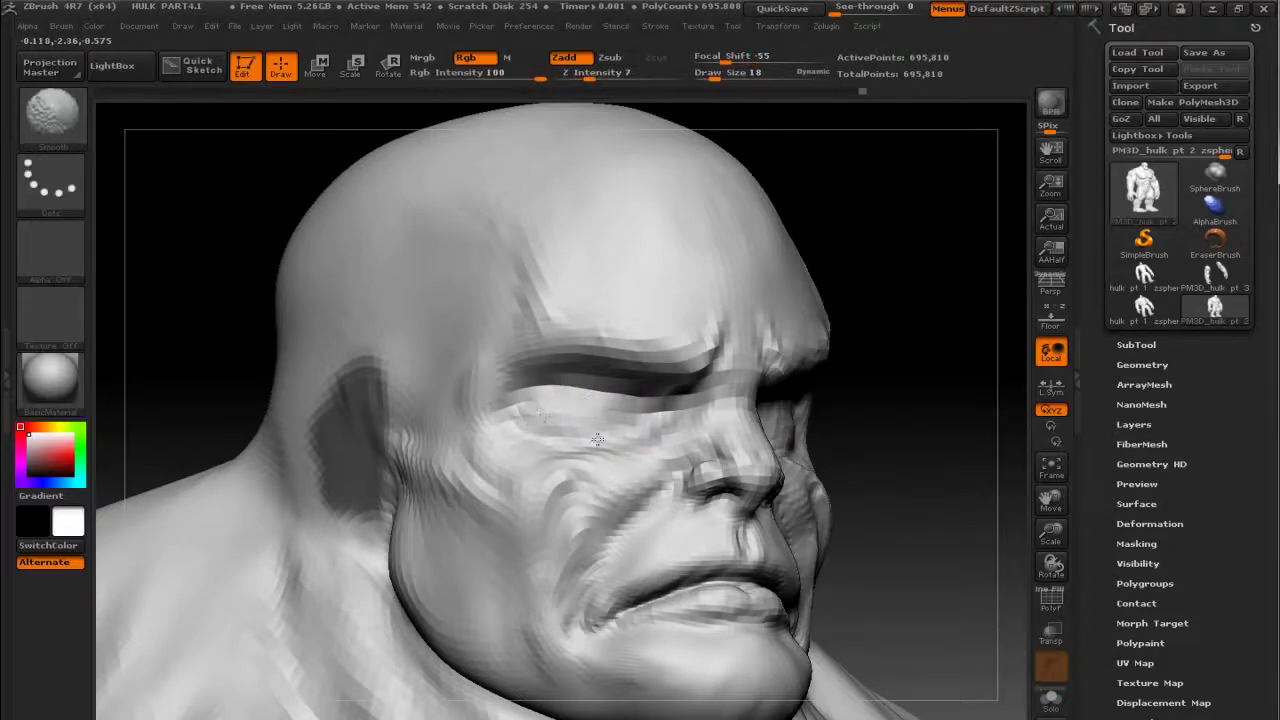
{"action": "left_click_drag", "start_coordinate": [929, 363], "coordinate": [700, 430]}
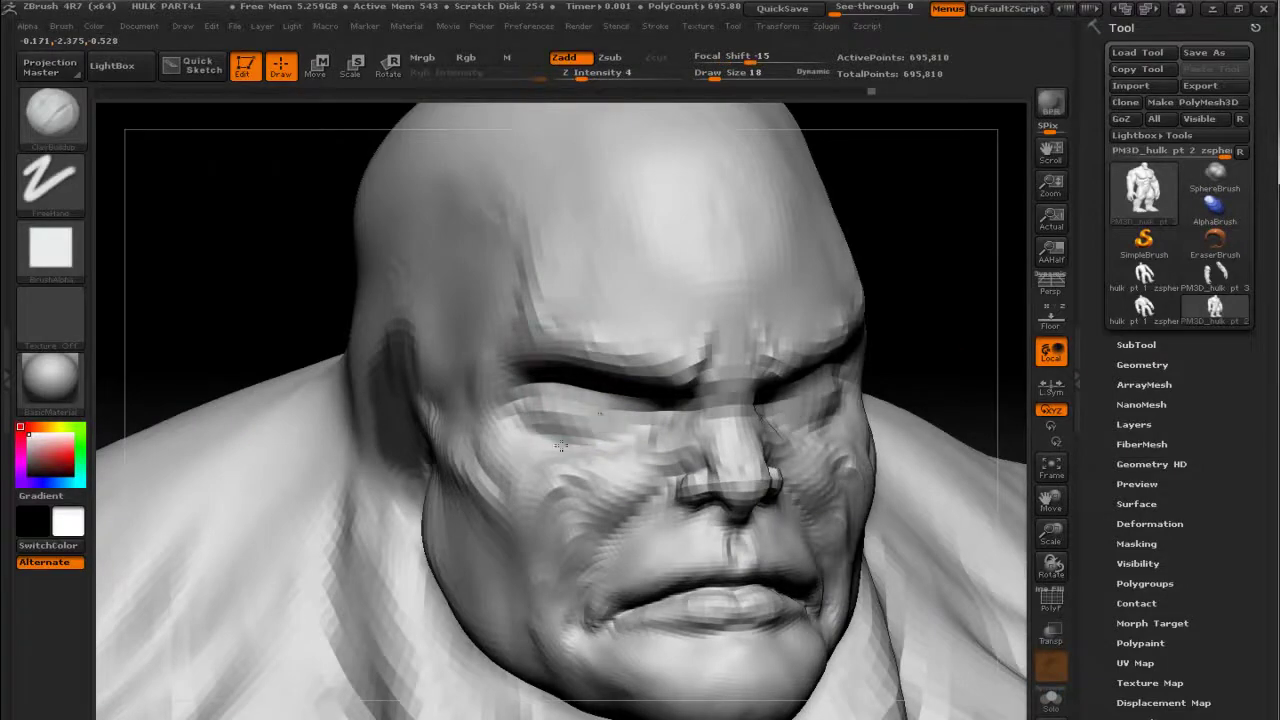
{"action": "key", "text": "shift"}
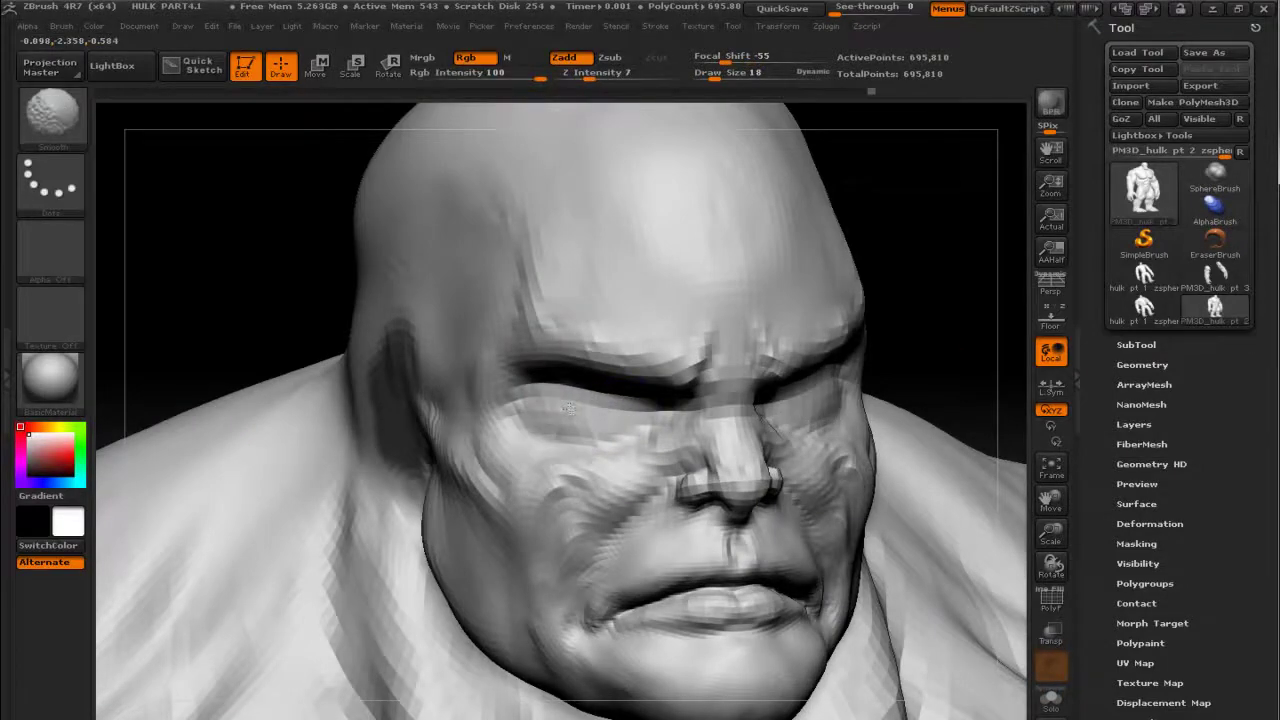
{"action": "left_click_drag", "start_coordinate": [971, 277], "coordinate": [796, 403]}
{"action": "key", "text": "shift"}
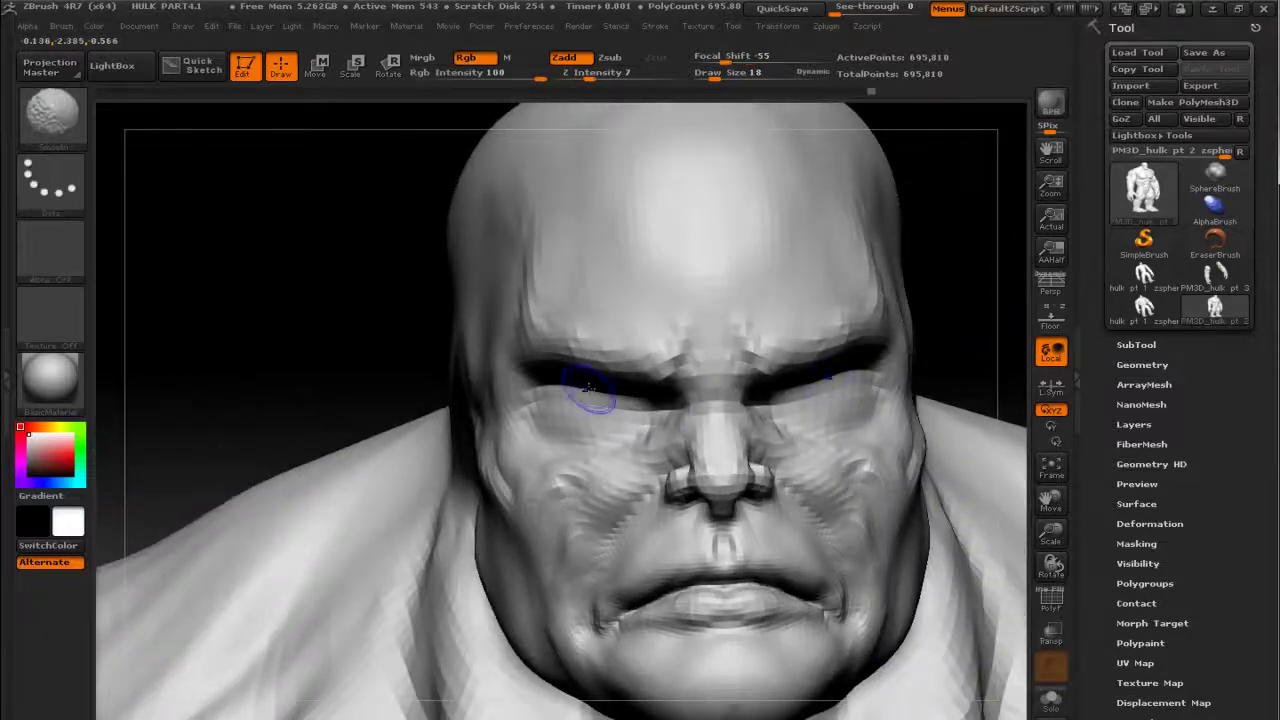
{"action": "left_click_drag", "start_coordinate": [632, 440], "coordinate": [667, 434], "text": "shift"}
Step: Smooth the cheek beside the nose and check the head from above and in profile
{"action": "key", "text": "shift"}
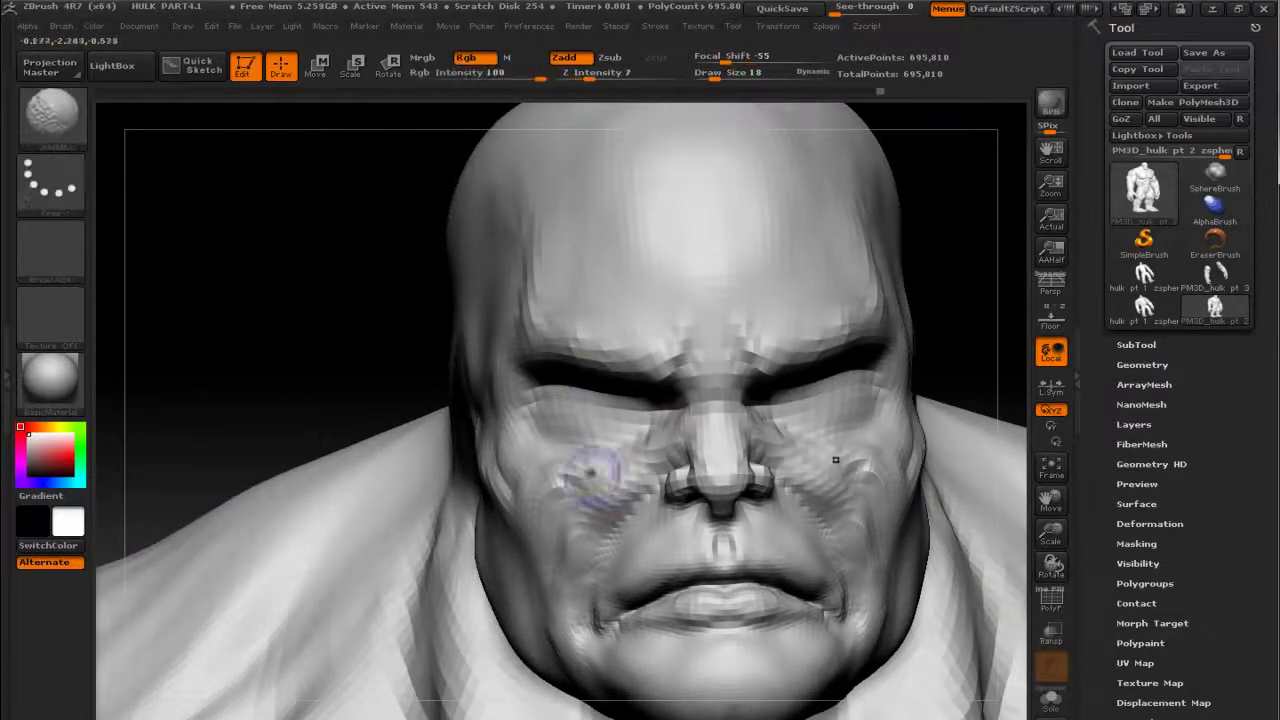
{"action": "left_click_drag", "start_coordinate": [450, 310], "coordinate": [394, 323], "text": "shift"}
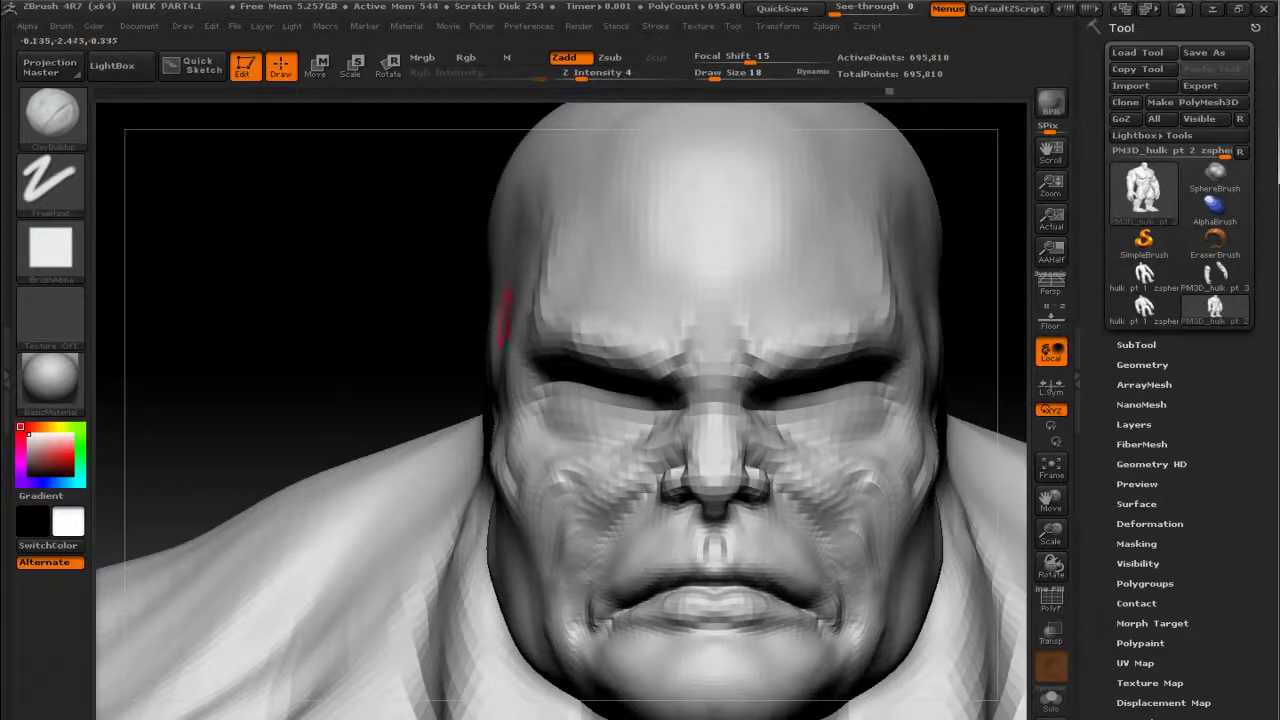
{"action": "left_click_drag", "start_coordinate": [505, 315], "coordinate": [430, 265]}
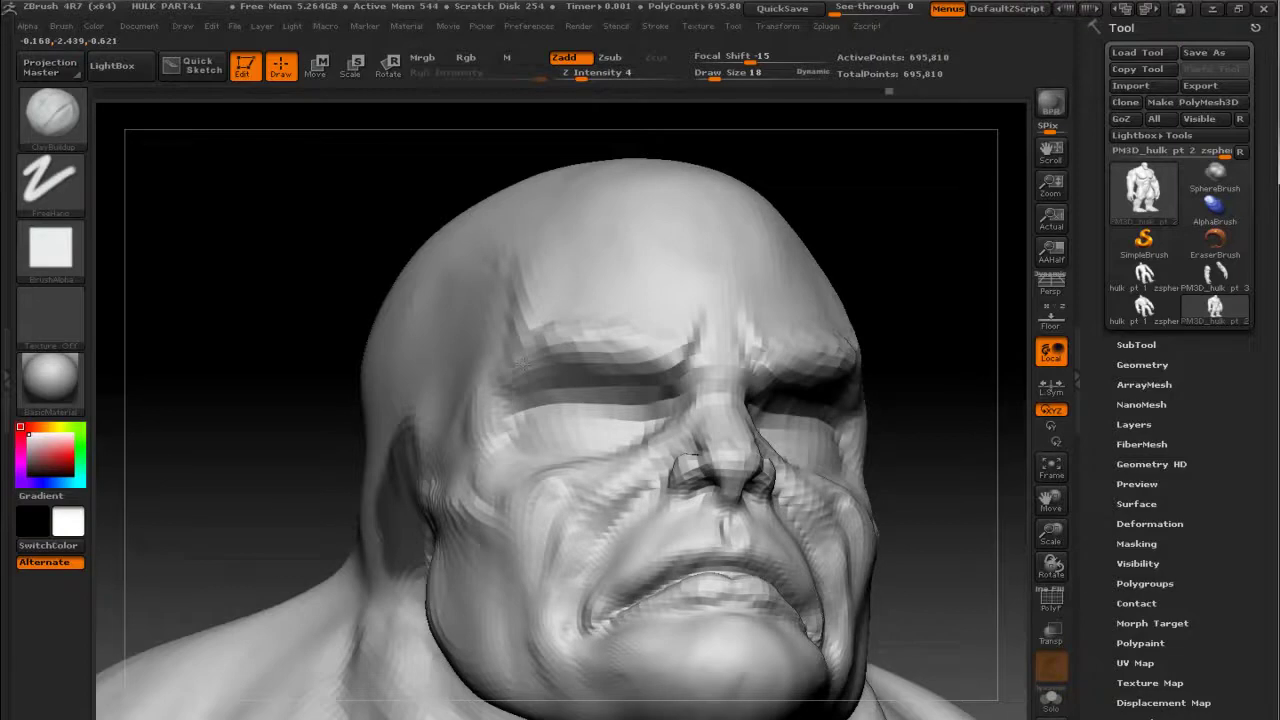
{"action": "left_click_drag", "start_coordinate": [506, 395], "coordinate": [531, 309]}
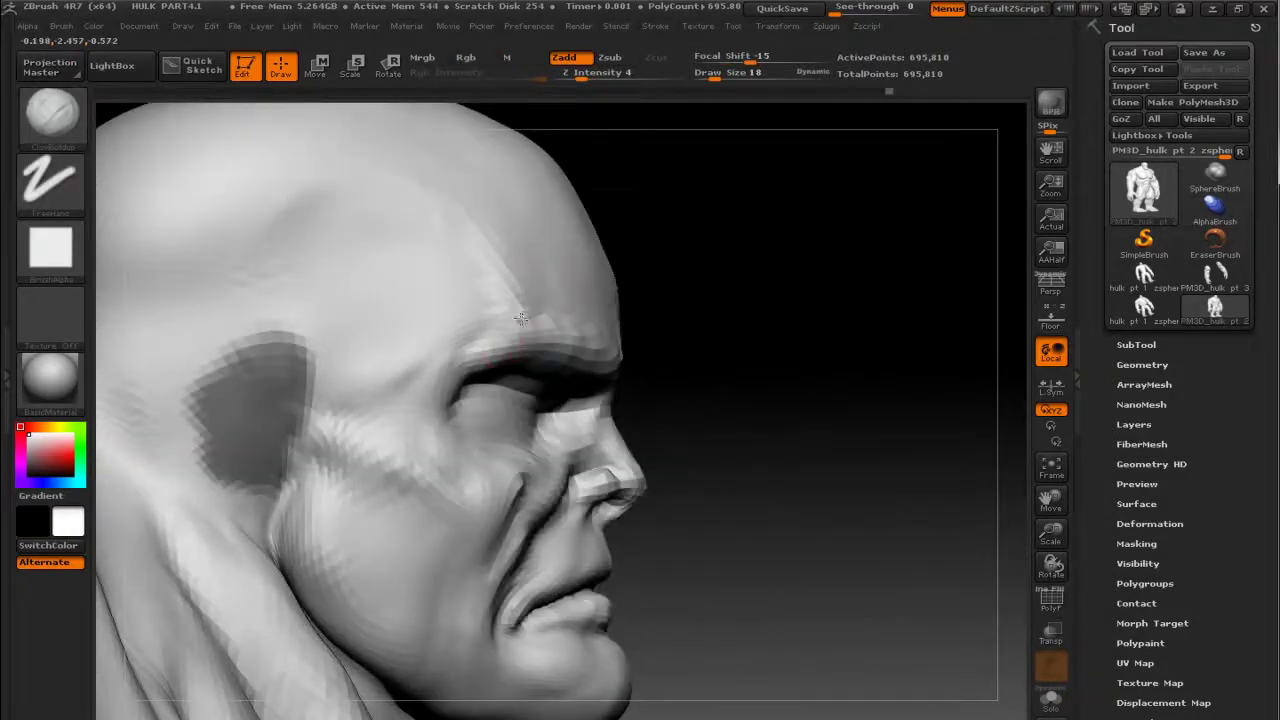
Step: Enlarge the brush to about 106 Draw Size and switch to the Move brush
{"action": "left_click_drag", "start_coordinate": [726, 290], "coordinate": [583, 378]}
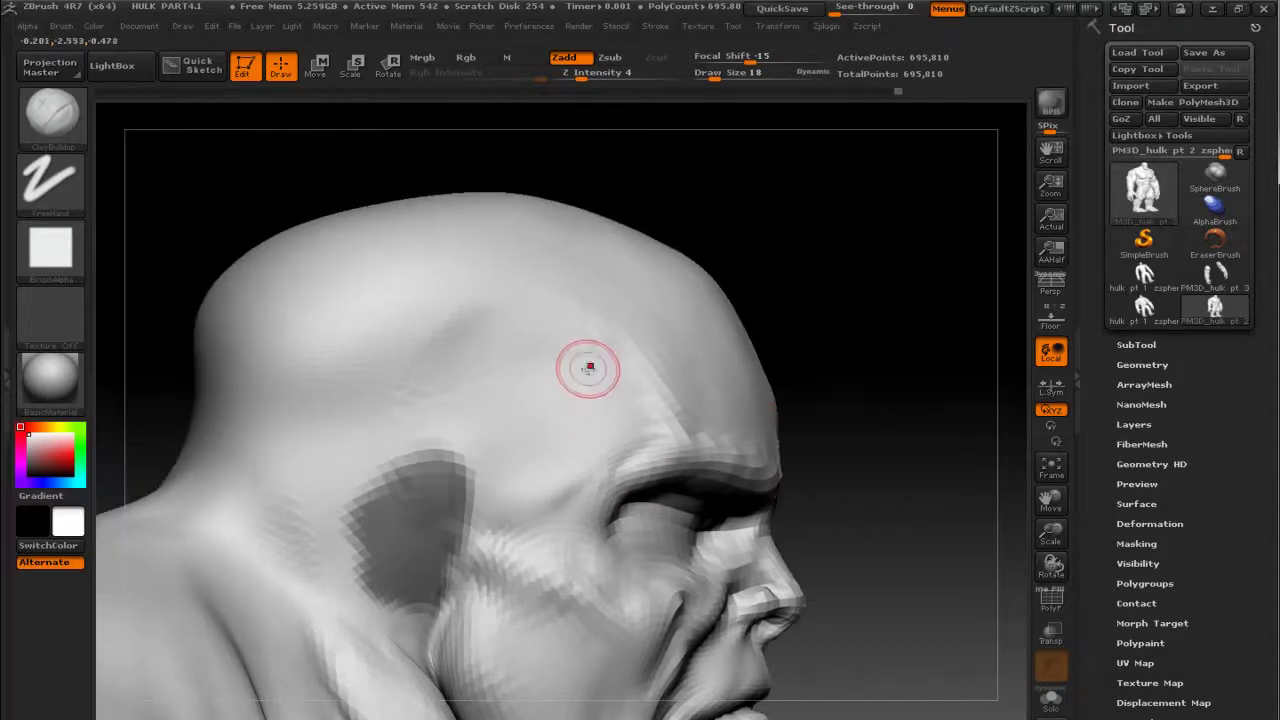
{"action": "key", "text": "]"}
{"action": "key", "text": "b"}
{"action": "key", "text": "s"}
{"action": "key", "text": "t"}
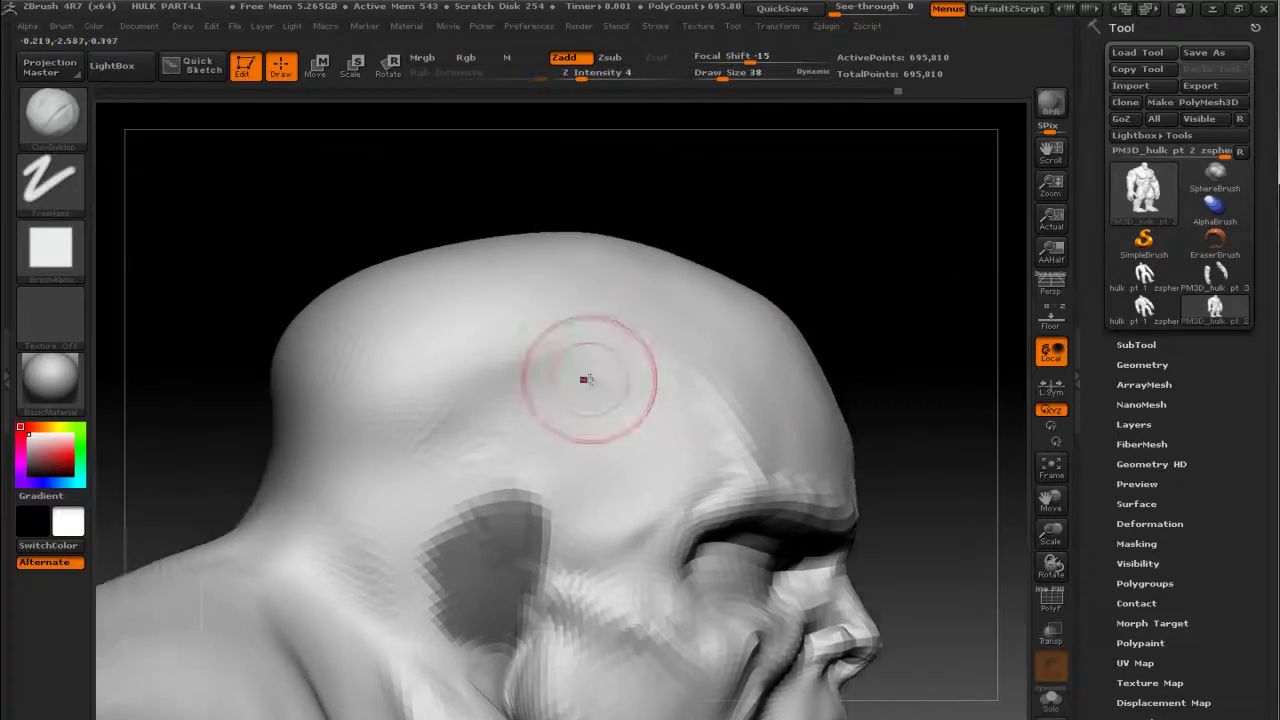
{"action": "key", "text": "b"}
{"action": "left_click", "coordinate": [285, 328]}
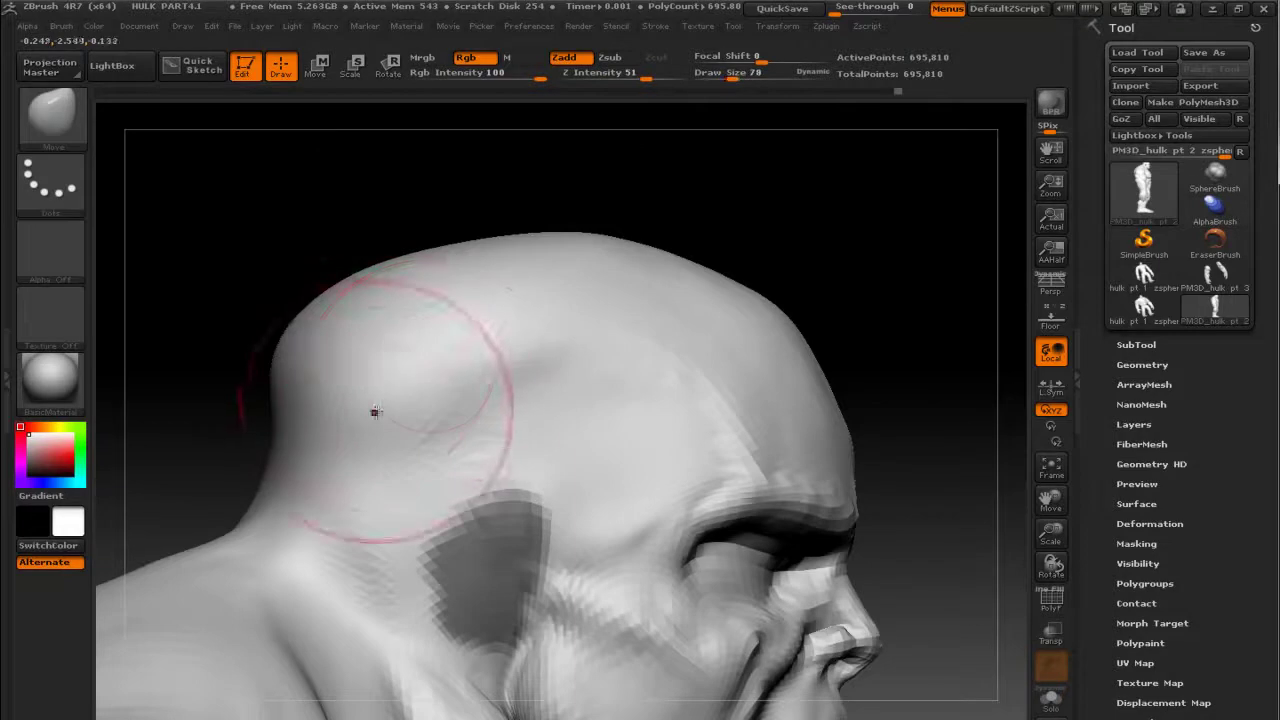
Step: Push the back of the head and the top of the skull outward with Move
{"action": "mouse_move", "coordinate": [371, 414]}
{"action": "left_mouse_down"}
{"action": "mouse_move", "coordinate": [263, 432]}
{"action": "mouse_move", "coordinate": [252, 395]}
{"action": "left_mouse_up"}
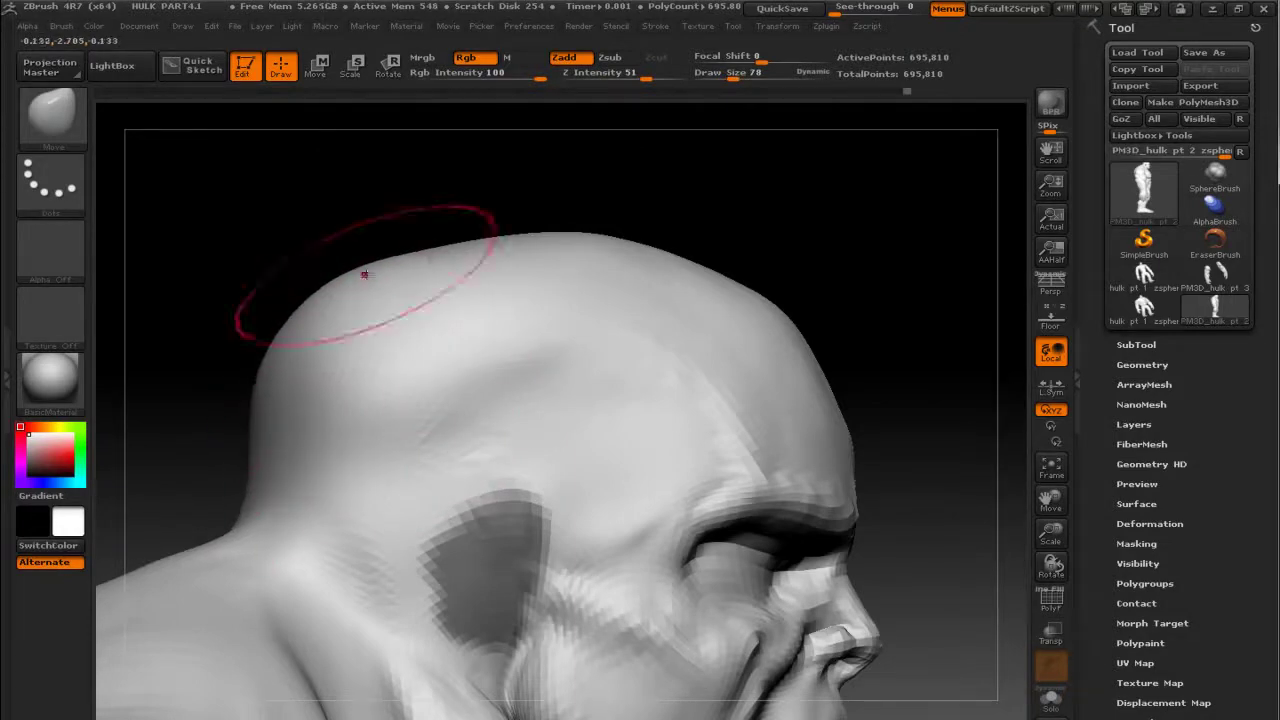
{"action": "mouse_move", "coordinate": [394, 309]}
{"action": "left_mouse_down"}
{"action": "mouse_move", "coordinate": [420, 257]}
{"action": "mouse_move", "coordinate": [560, 232]}
{"action": "mouse_move", "coordinate": [626, 238]}
{"action": "left_mouse_up"}
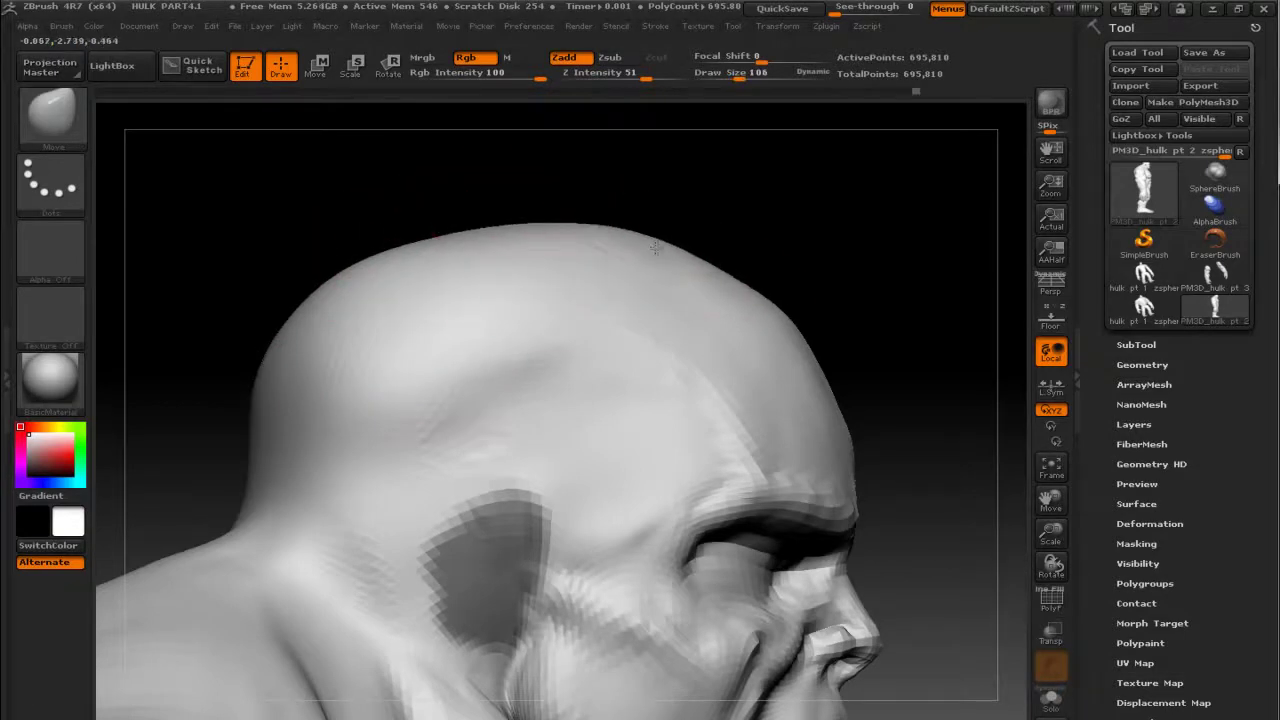
{"action": "left_click_drag", "start_coordinate": [229, 457], "coordinate": [241, 468]}
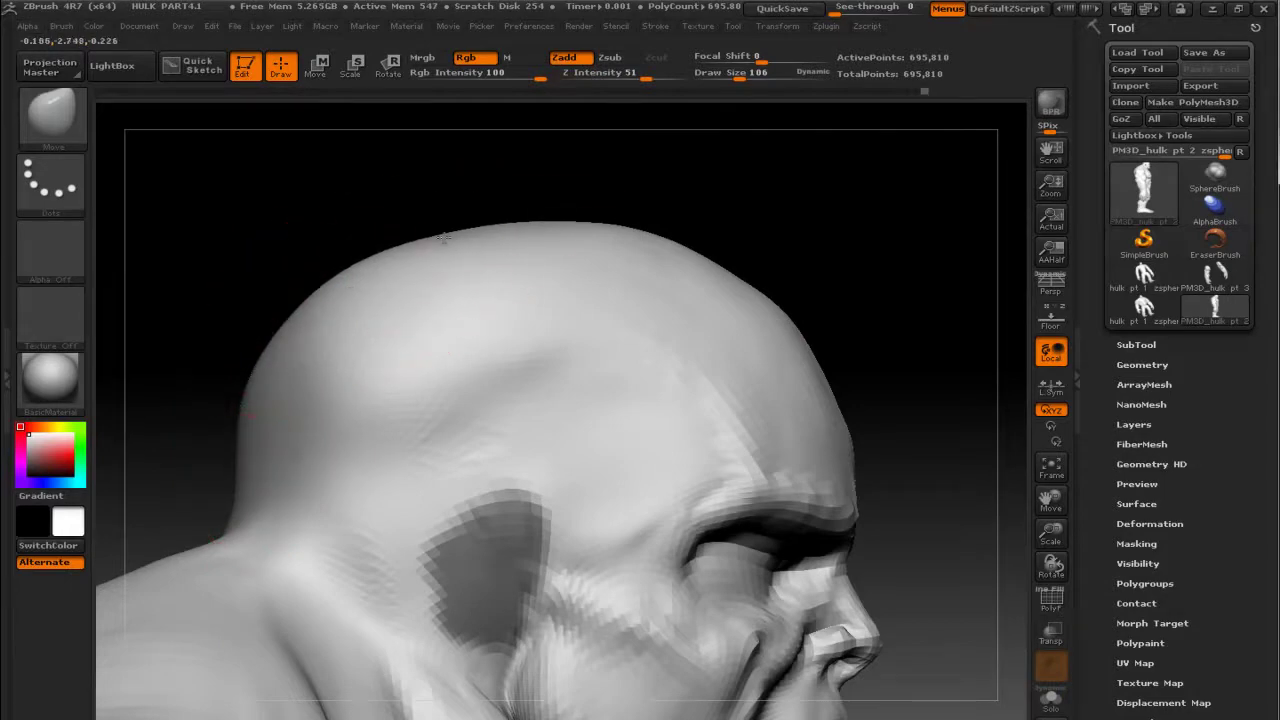
{"action": "left_click_drag", "start_coordinate": [724, 227], "coordinate": [766, 217]}
{"action": "key", "text": "ctrl"}
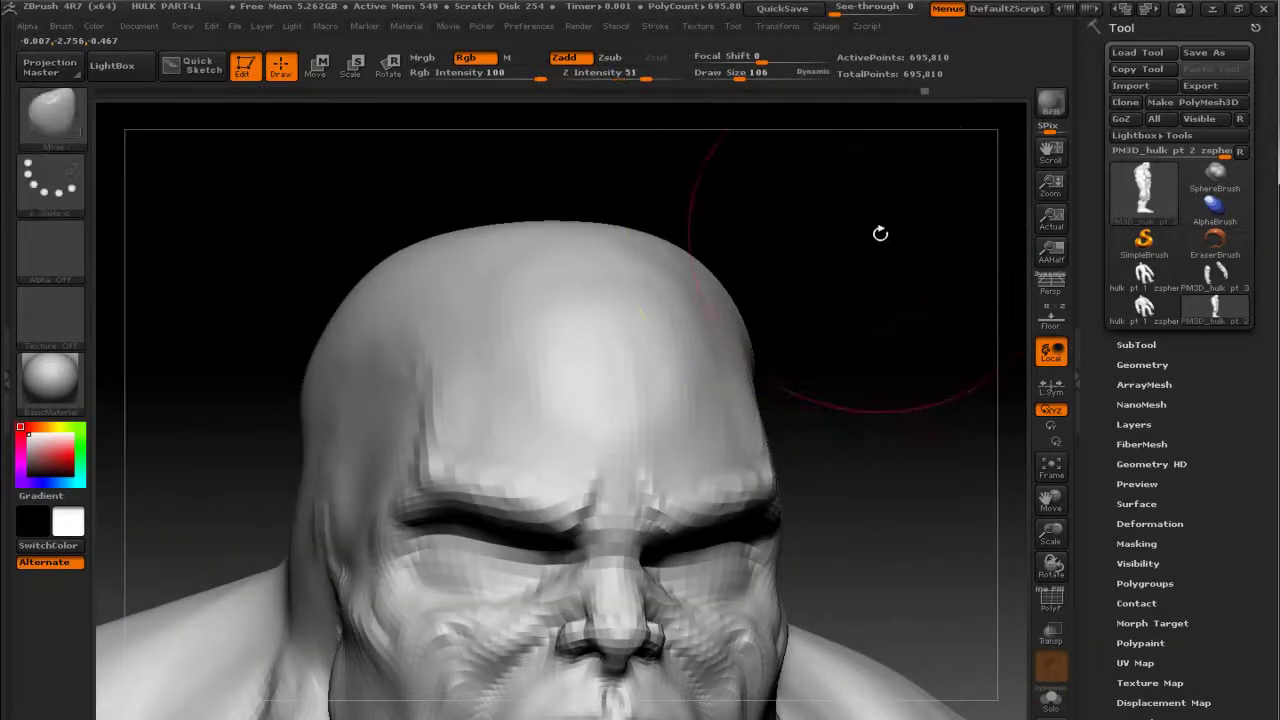
{"action": "mouse_move", "coordinate": [926, 220]}
{"action": "left_mouse_down"}
{"action": "mouse_move", "coordinate": [933, 237]}
{"action": "mouse_move", "coordinate": [900, 191]}
{"action": "left_mouse_up"}
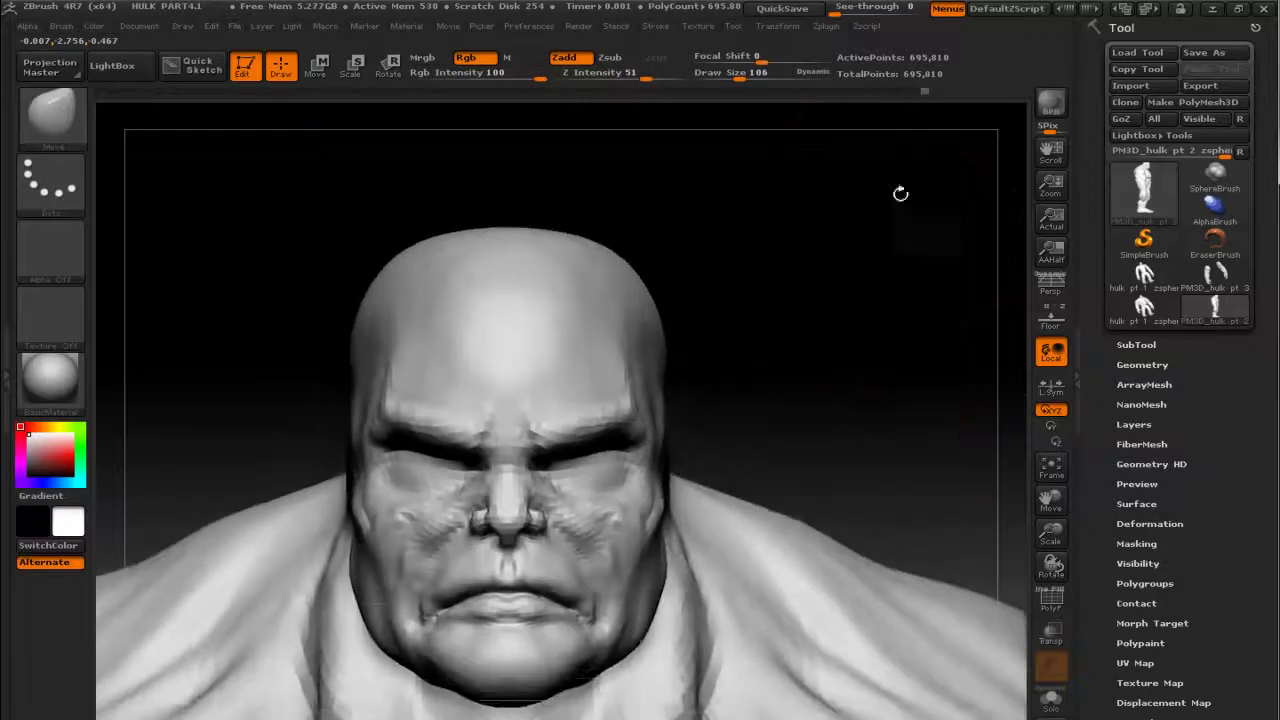
{"action": "mouse_move", "coordinate": [600, 285]}
{"action": "left_mouse_down"}
{"action": "mouse_move", "coordinate": [781, 245]}
{"action": "mouse_move", "coordinate": [818, 437]}
{"action": "mouse_move", "coordinate": [766, 391]}
{"action": "left_mouse_up"}
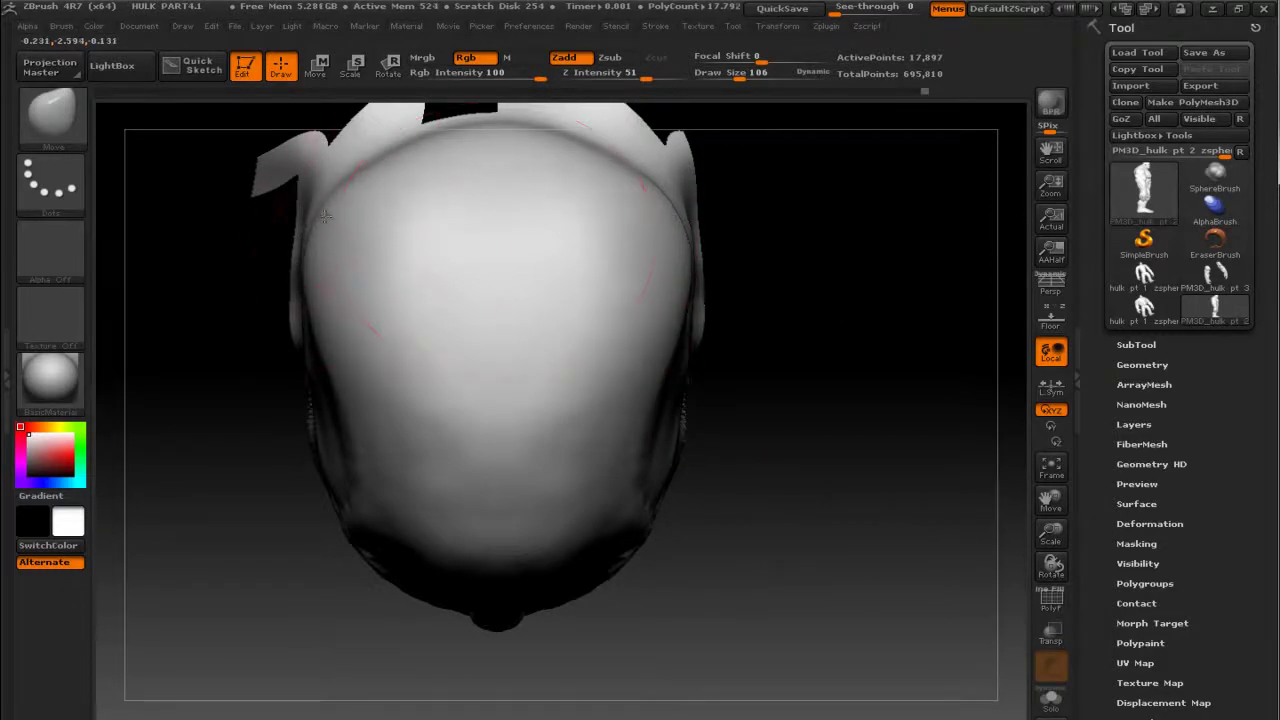
Step: Inspect the soloed head from above and front, then bring up the sternomastoid slide
{"action": "left_click_drag", "start_coordinate": [788, 403], "coordinate": [620, 470]}
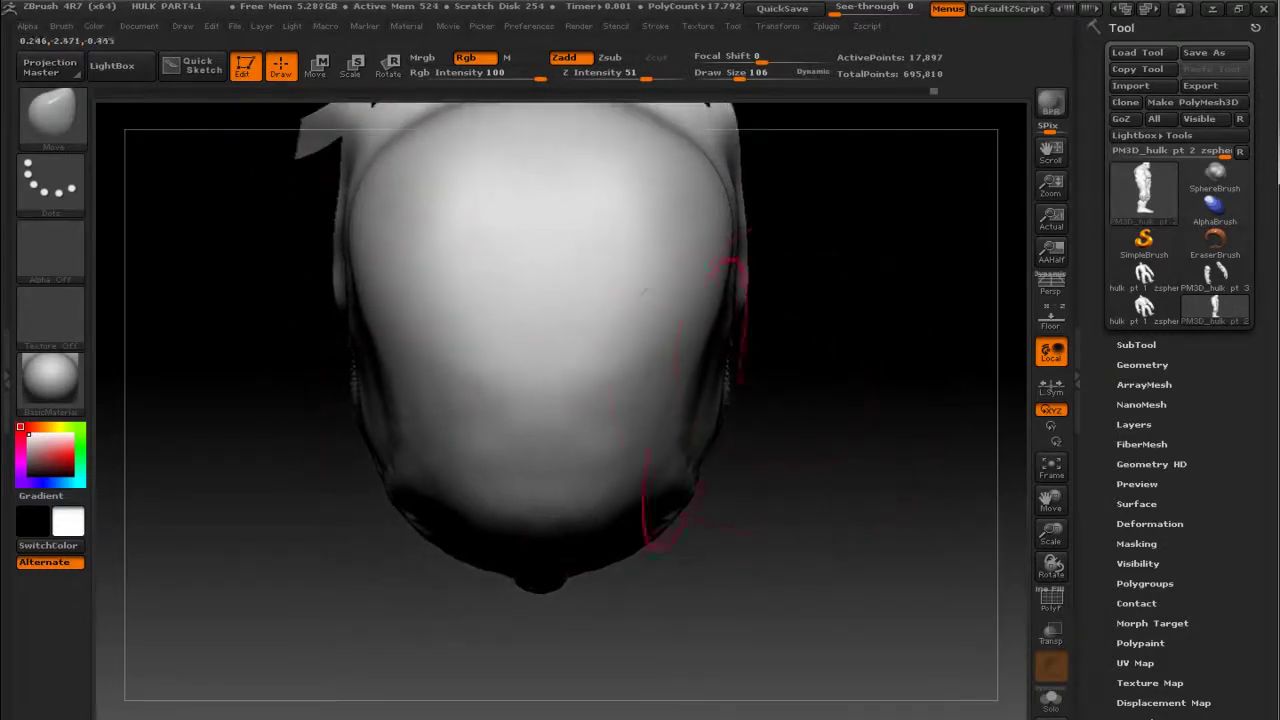
{"action": "mouse_move", "coordinate": [410, 467]}
{"action": "left_mouse_down"}
{"action": "mouse_move", "coordinate": [883, 366]}
{"action": "mouse_move", "coordinate": [914, 245]}
{"action": "left_mouse_up"}
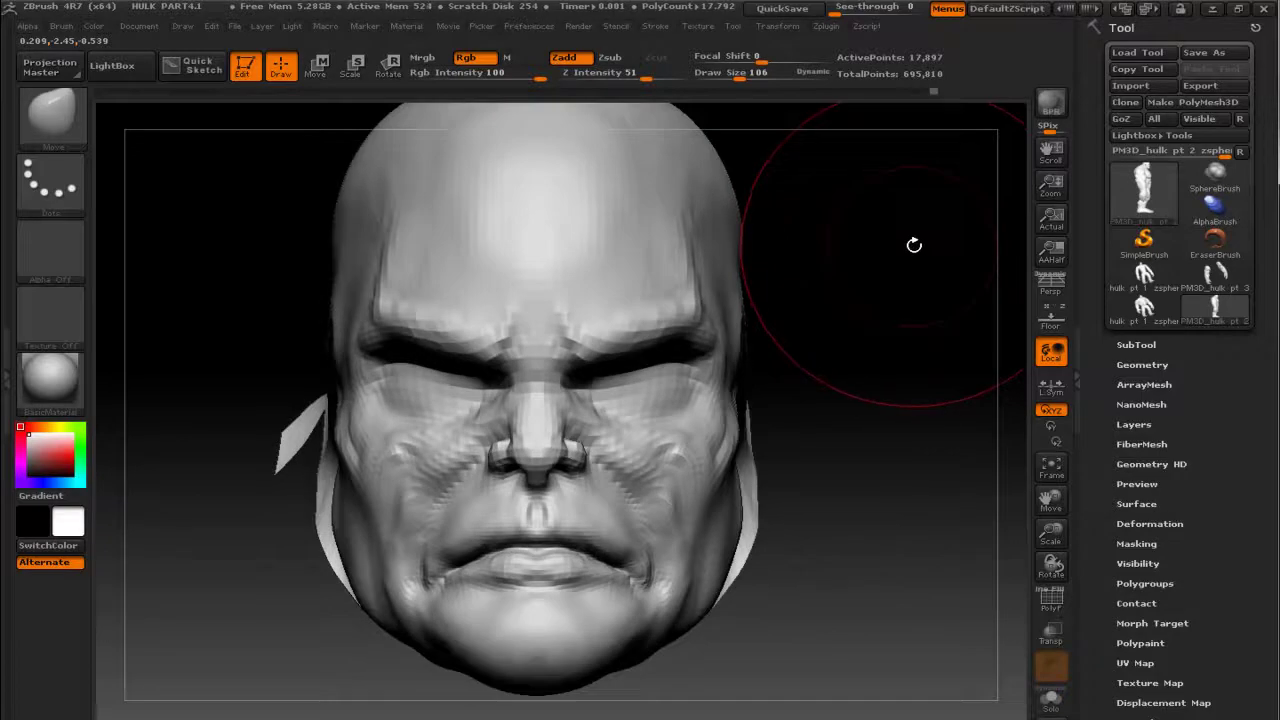
{"action": "key", "text": "alt+Tab"}
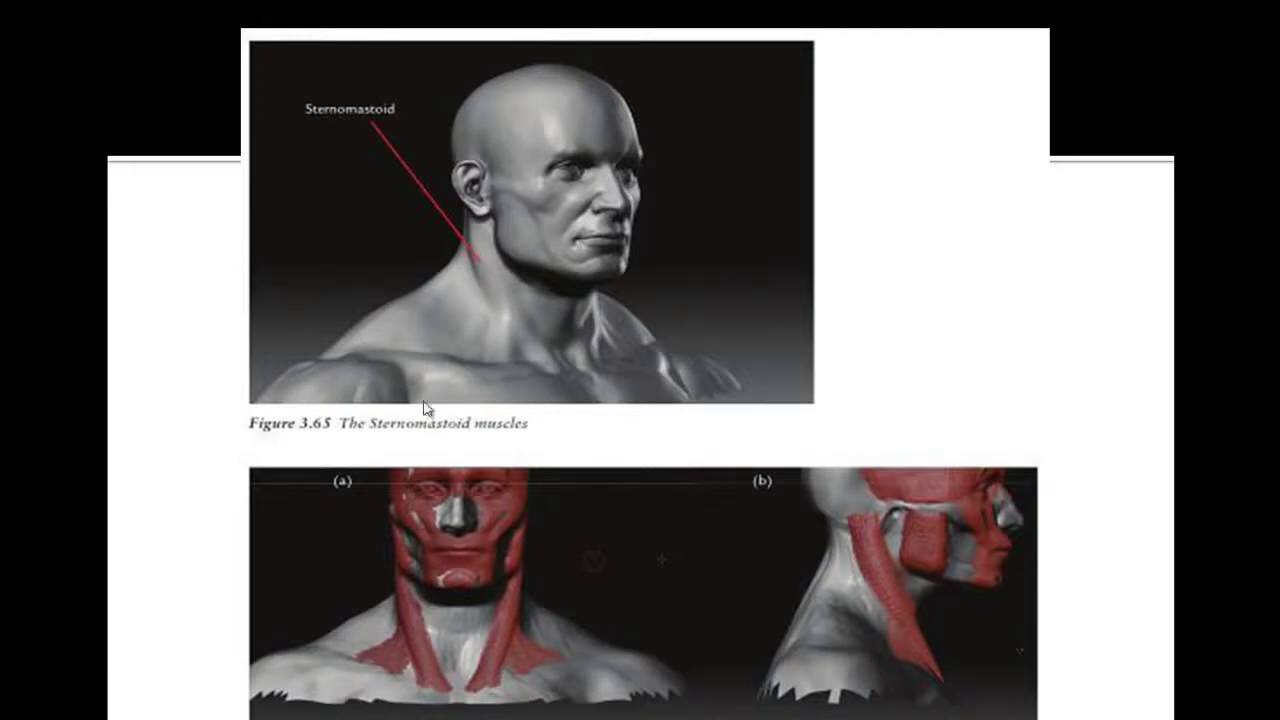
Step: Return to ZBrush, show the whole body again and pick a basic sculpting brush
{"action": "key", "text": "alt+Tab"}
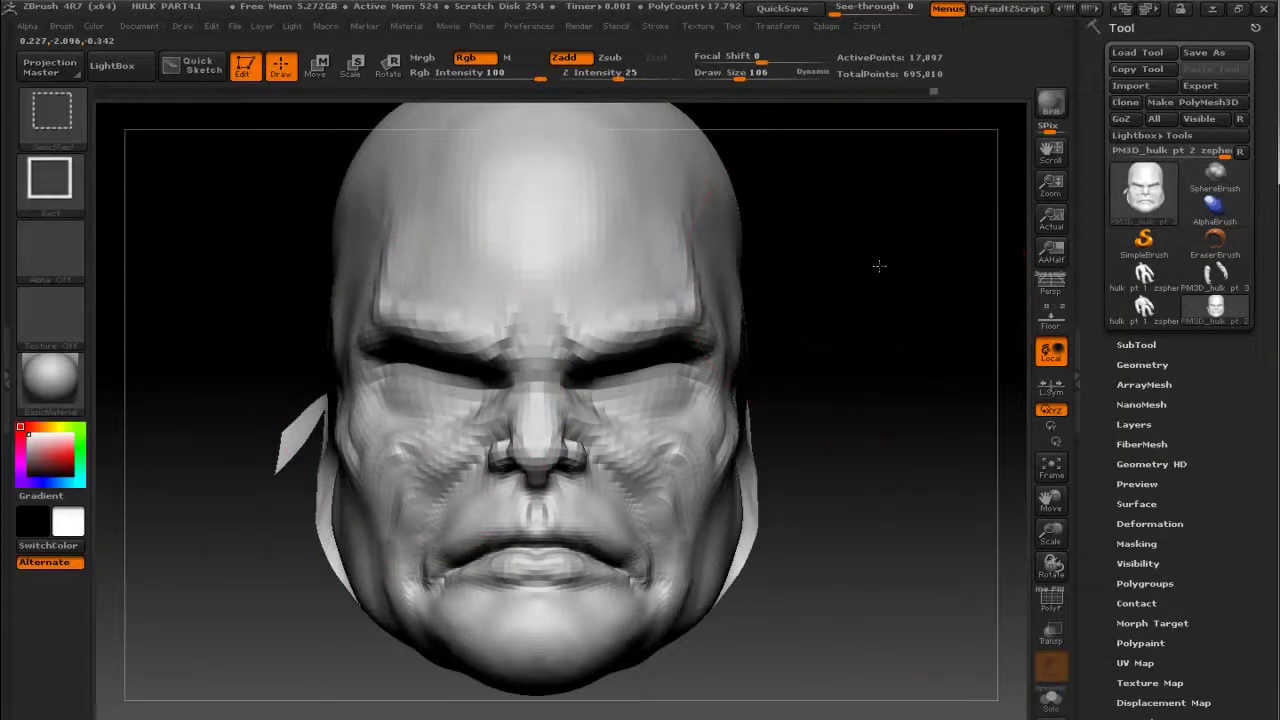
{"action": "left_click", "coordinate": [876, 265], "text": "ctrl+shift"}
{"action": "left_click_drag", "start_coordinate": [875, 267], "coordinate": [897, 243]}
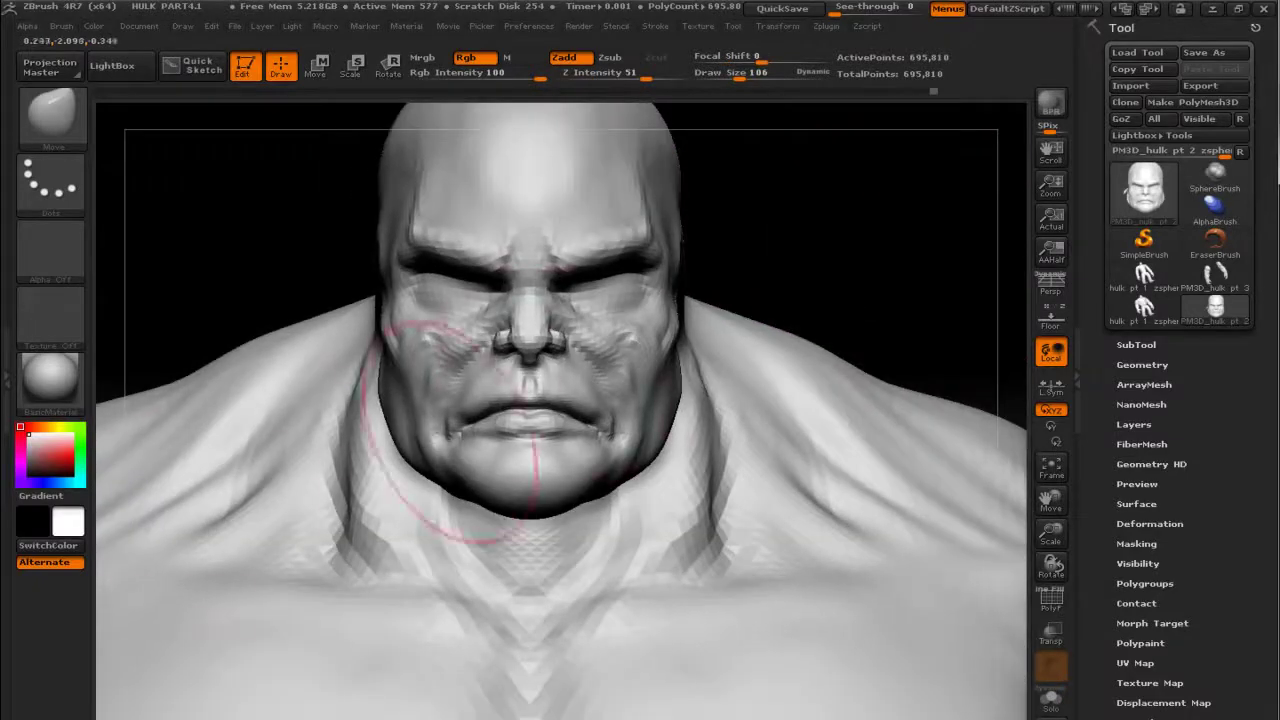
{"action": "key", "text": "b"}
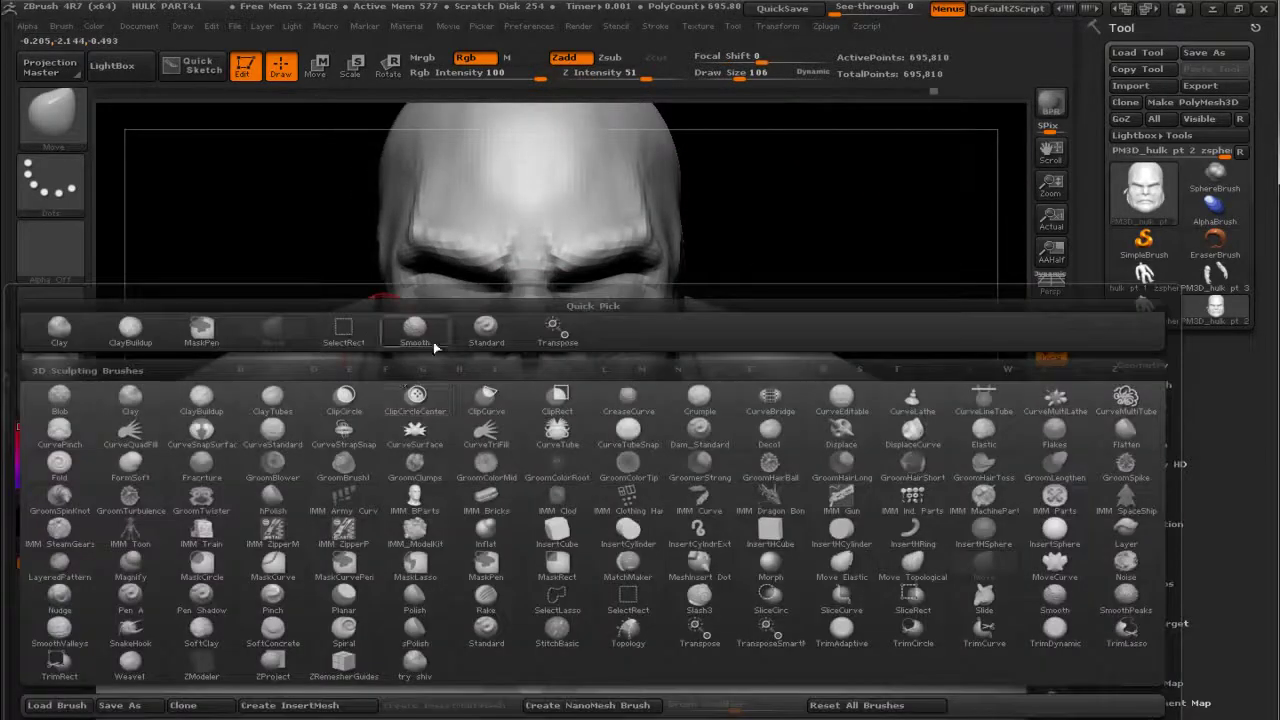
{"action": "left_click", "coordinate": [498, 333]}
Step: Sculpt and soften the creases at the base of the neck on both sides
{"action": "left_click_drag", "start_coordinate": [396, 479], "coordinate": [460, 540]}
{"action": "mouse_move", "coordinate": [414, 500]}
{"action": "left_mouse_down"}
{"action": "mouse_move", "coordinate": [403, 466]}
{"action": "mouse_move", "coordinate": [349, 528]}
{"action": "mouse_move", "coordinate": [415, 580]}
{"action": "left_mouse_up"}
{"action": "left_click_drag", "start_coordinate": [334, 558], "coordinate": [349, 523]}
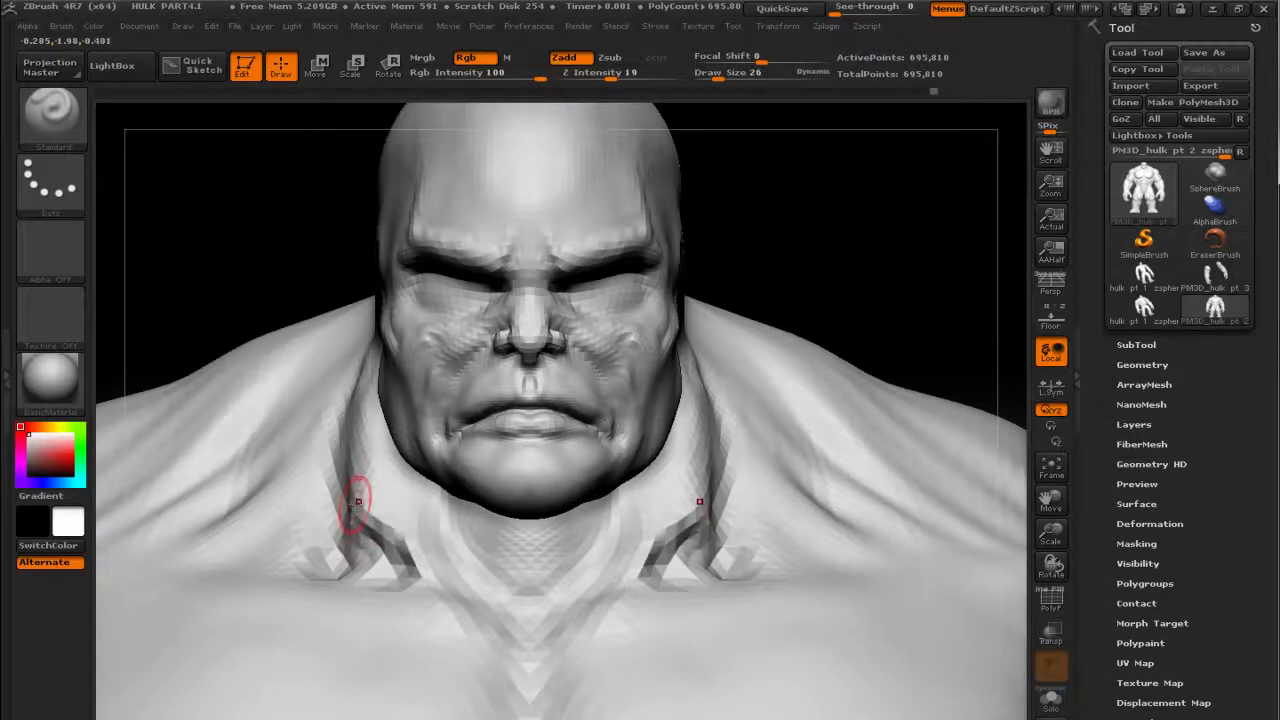
{"action": "left_click_drag", "start_coordinate": [302, 567], "coordinate": [330, 490]}
{"action": "mouse_move", "coordinate": [300, 550]}
{"action": "left_mouse_down"}
{"action": "mouse_move", "coordinate": [357, 530]}
{"action": "mouse_move", "coordinate": [372, 560]}
{"action": "mouse_move", "coordinate": [345, 550]}
{"action": "mouse_move", "coordinate": [386, 565]}
{"action": "left_mouse_up"}
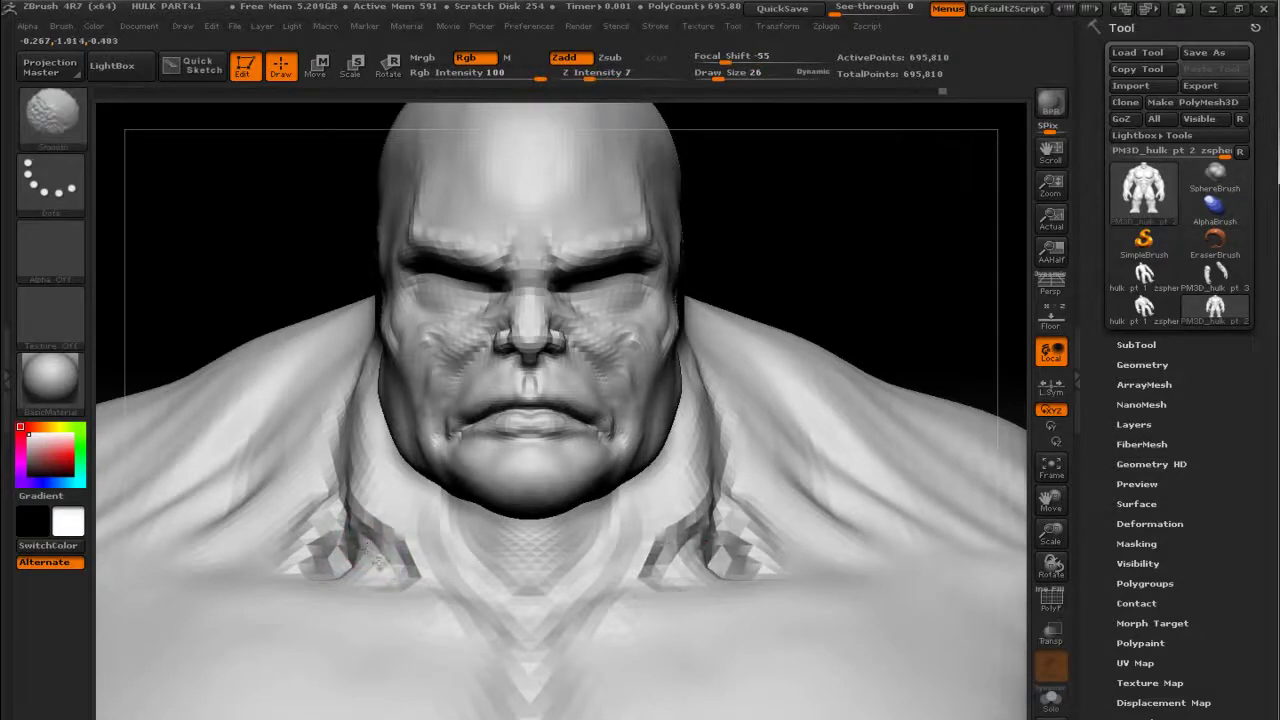
{"action": "left_click_drag", "start_coordinate": [388, 567], "coordinate": [305, 553], "text": "shift"}
{"action": "left_click_drag", "start_coordinate": [395, 566], "coordinate": [385, 568], "text": "shift"}
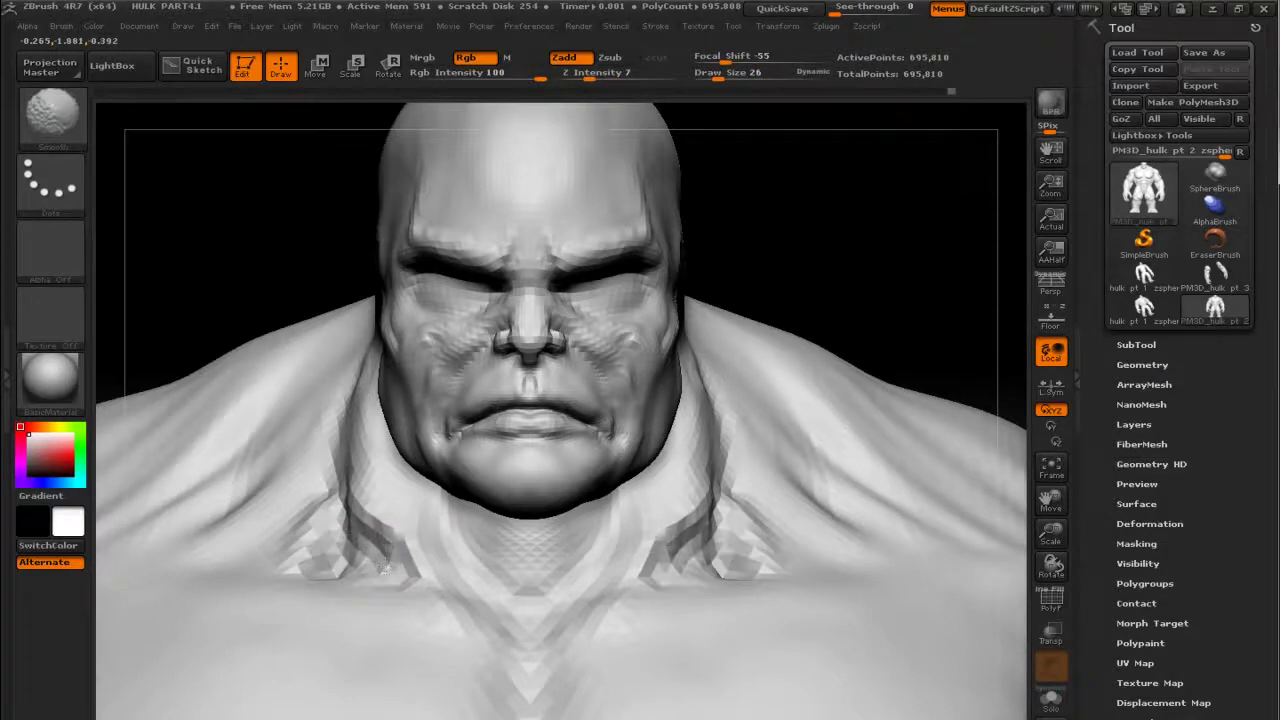
{"action": "left_click_drag", "start_coordinate": [303, 557], "coordinate": [371, 491], "text": "shift"}
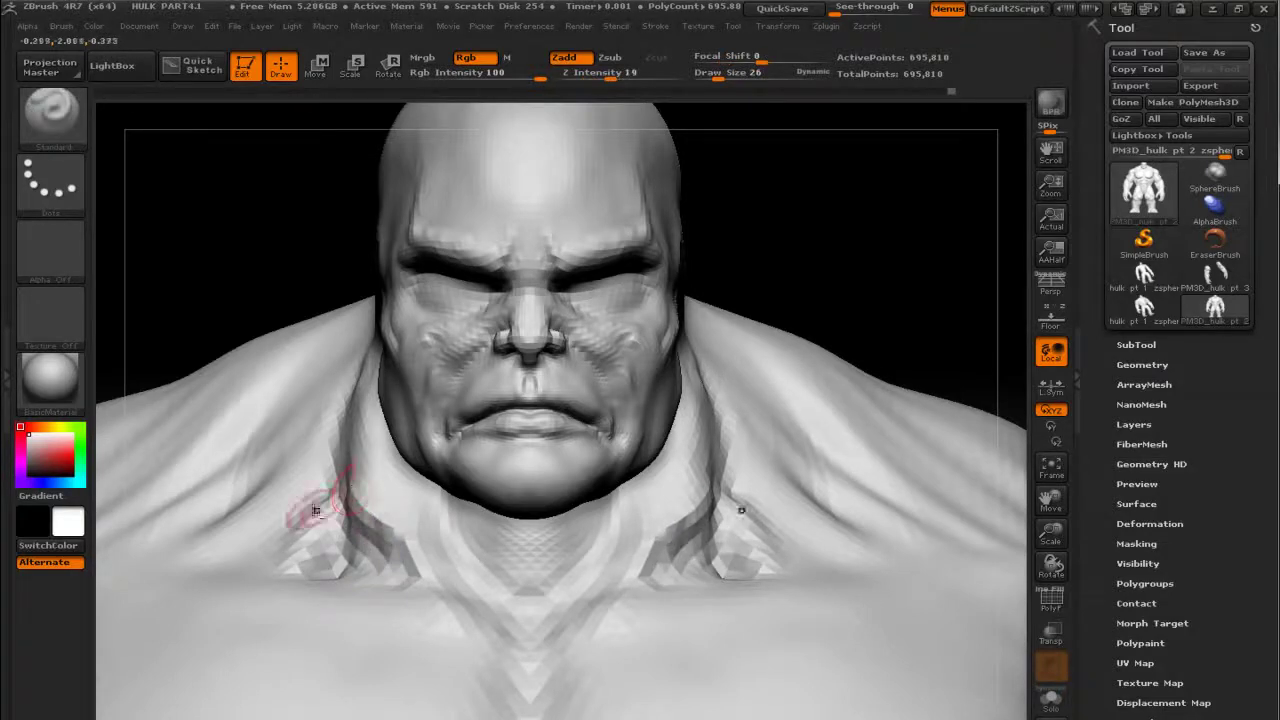
Step: Build up the neck crease with mirrored ClayBuildup strokes
{"action": "key", "text": "b"}
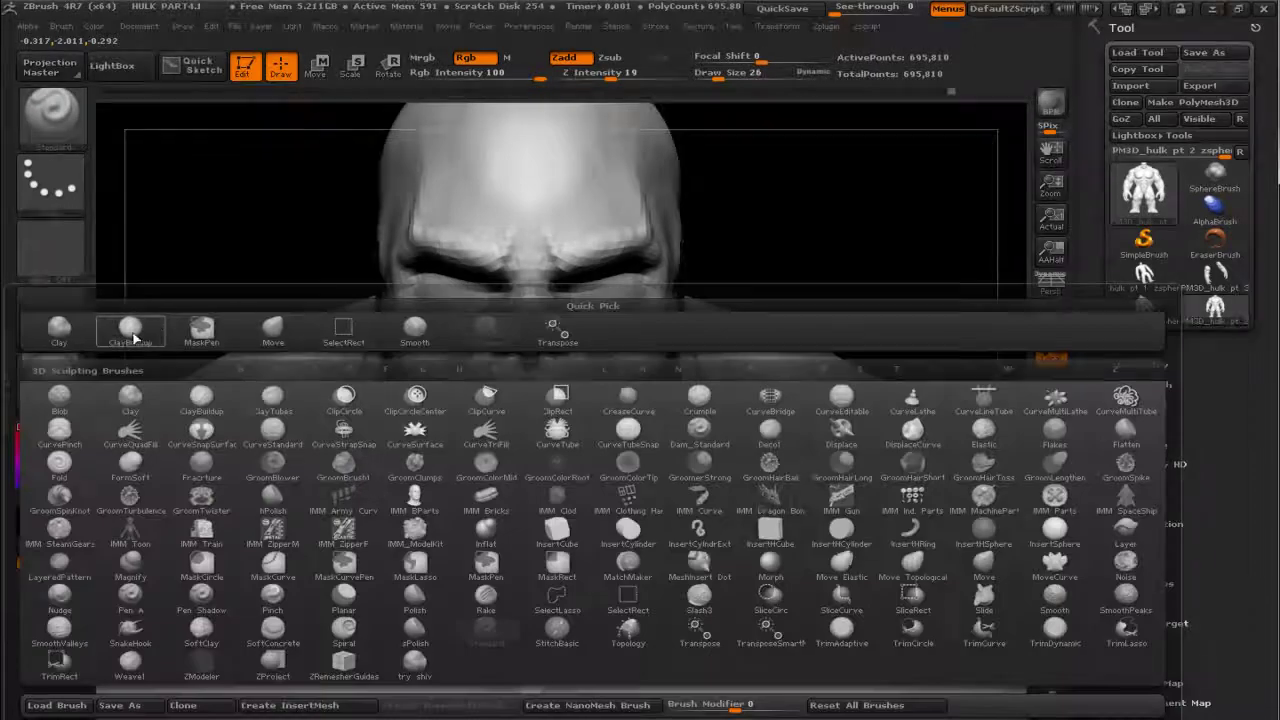
{"action": "left_click", "coordinate": [133, 337]}
{"action": "mouse_move", "coordinate": [287, 534]}
{"action": "left_mouse_down"}
{"action": "mouse_move", "coordinate": [305, 550]}
{"action": "mouse_move", "coordinate": [298, 538]}
{"action": "left_mouse_up"}
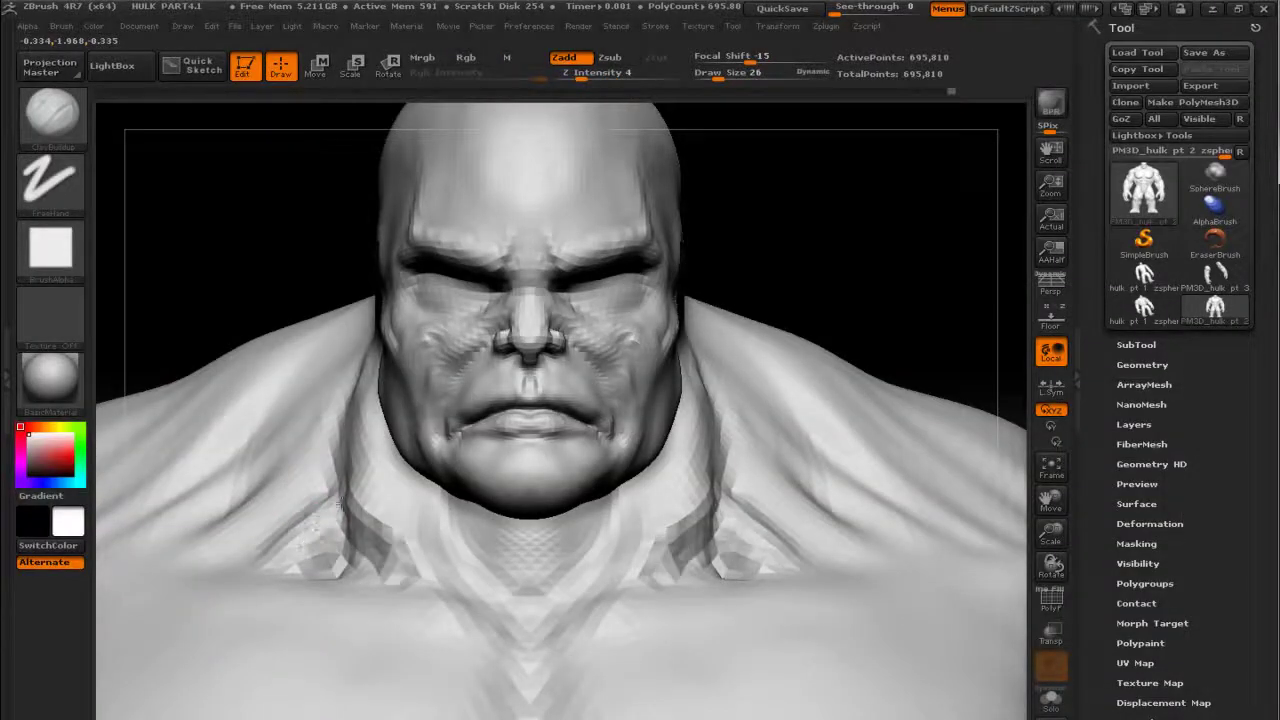
Step: Refine the neck creases and smooth the cheeks with the Standard brush
{"action": "mouse_move", "coordinate": [340, 505]}
{"action": "left_mouse_down"}
{"action": "mouse_move", "coordinate": [278, 560]}
{"action": "mouse_move", "coordinate": [300, 543]}
{"action": "mouse_move", "coordinate": [380, 548]}
{"action": "left_mouse_up"}
{"action": "key", "text": "1"}
{"action": "left_click_drag", "start_coordinate": [834, 288], "coordinate": [803, 200], "text": "alt"}
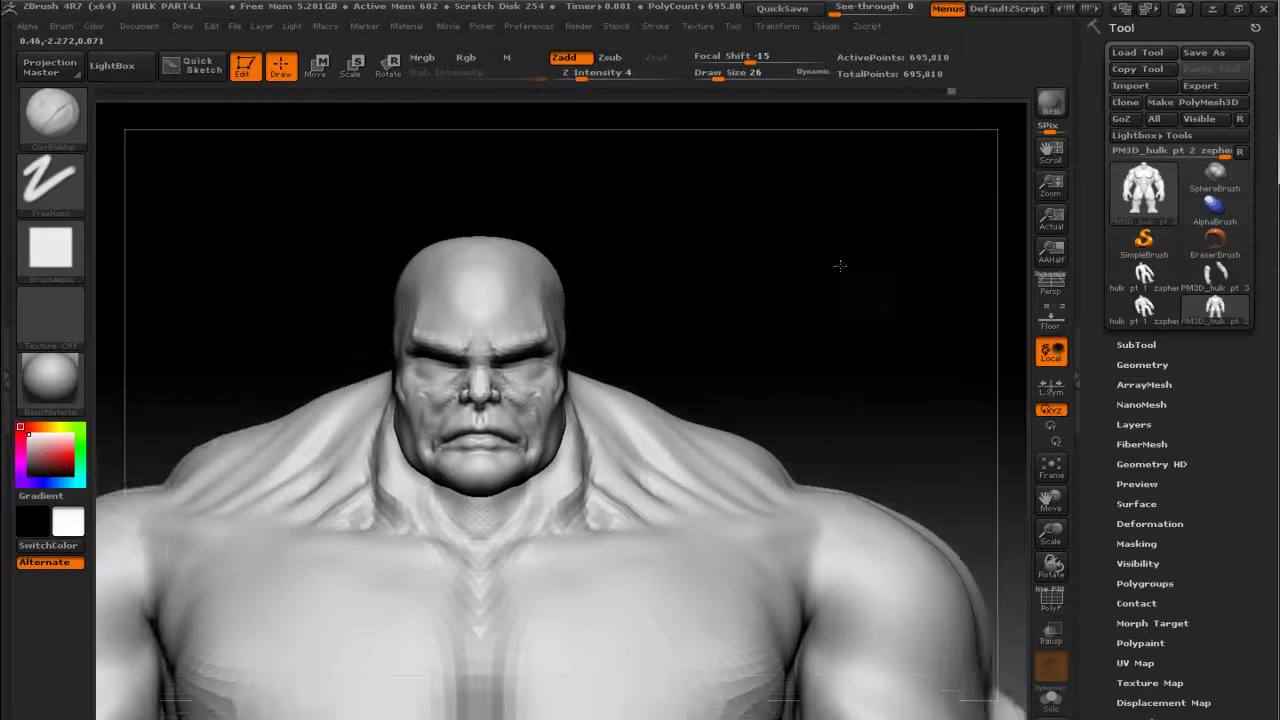
{"action": "mouse_move", "coordinate": [840, 265]}
{"action": "left_mouse_down", "text": "alt"}
{"action": "mouse_move", "coordinate": [864, 247]}
{"action": "mouse_move", "coordinate": [823, 266]}
{"action": "left_mouse_up", "text": "alt"}
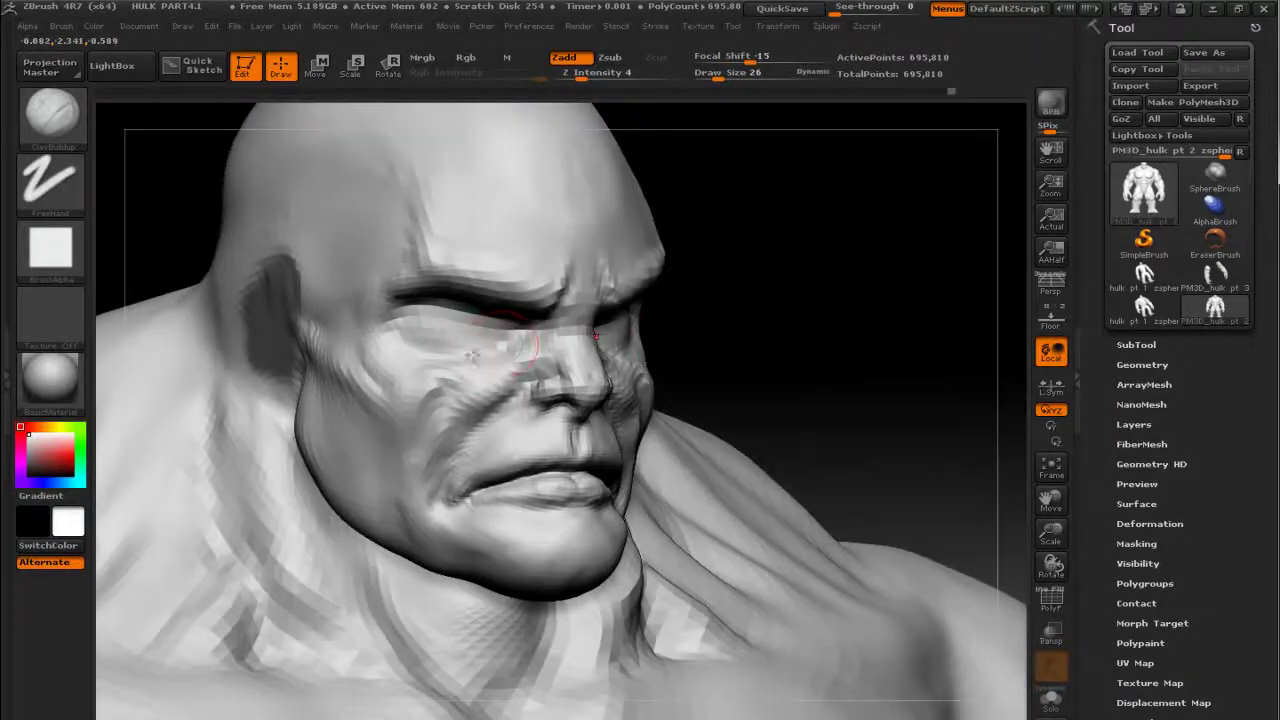
{"action": "left_click_drag", "start_coordinate": [440, 400], "coordinate": [425, 386], "text": "shift"}
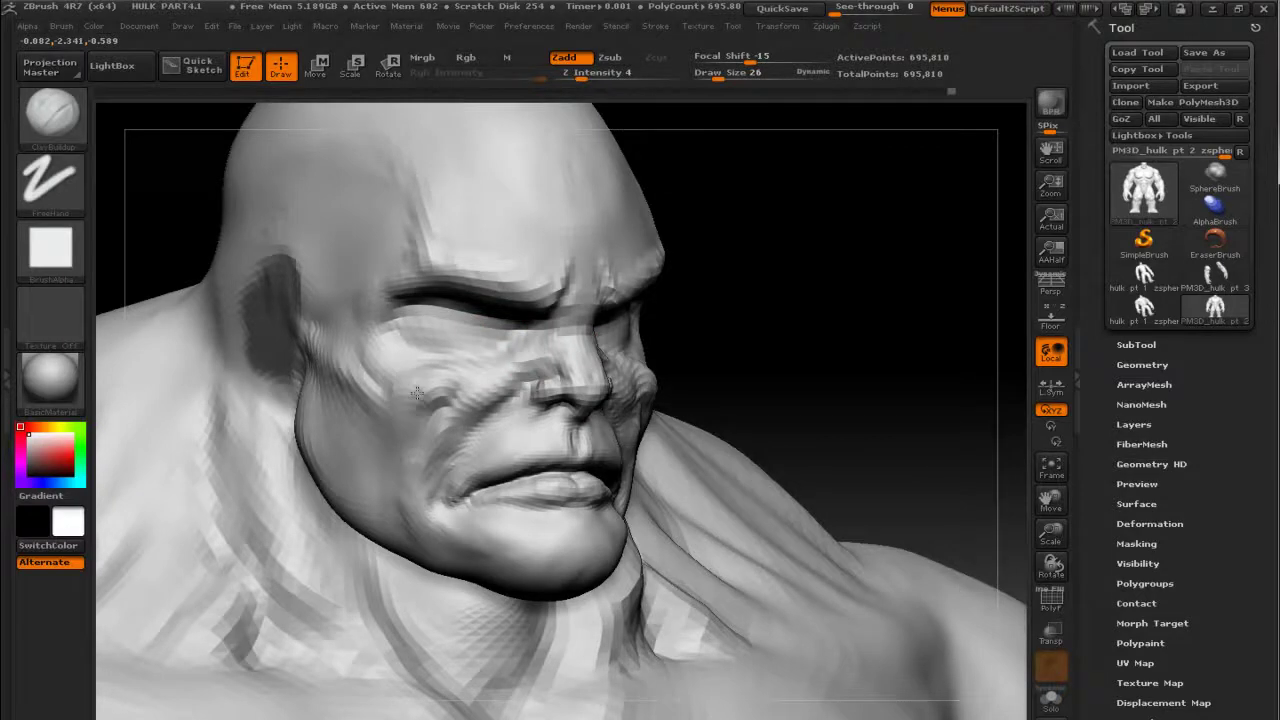
Step: Return to ClayBuildup at size 46, build out the cheek and jaw, then undo it
{"action": "key", "text": "b"}
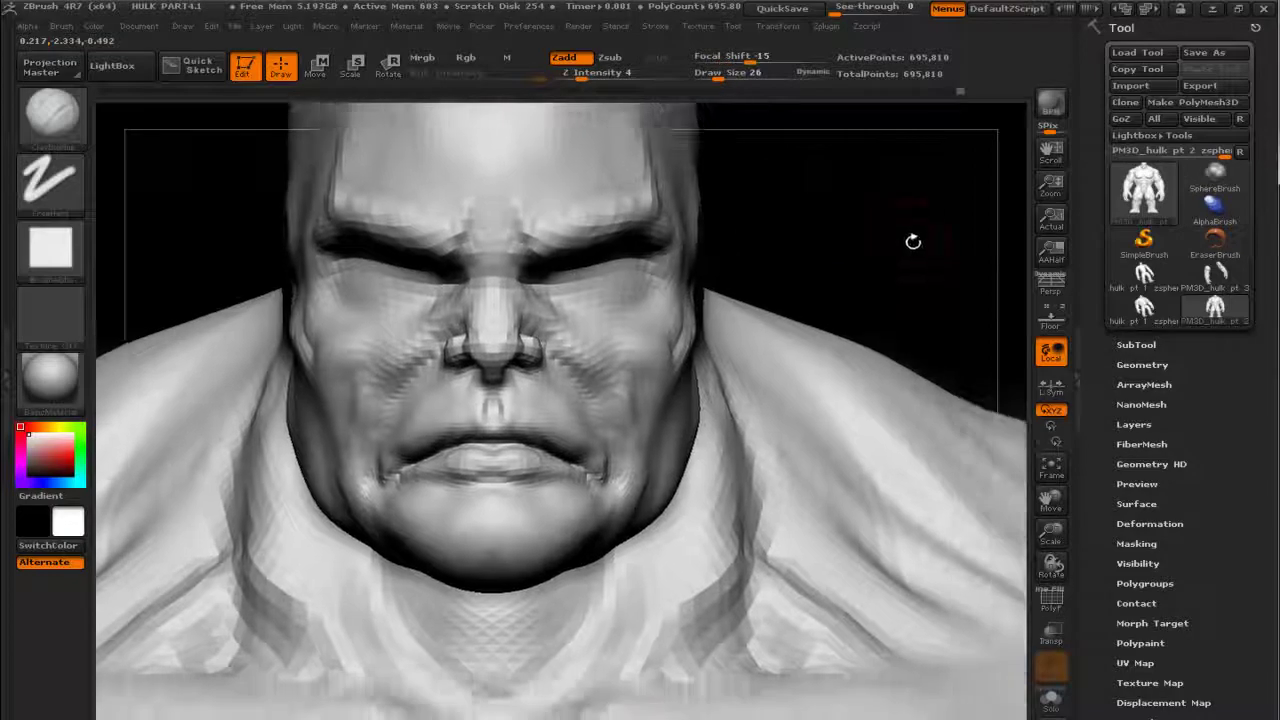
{"action": "left_click_drag", "start_coordinate": [913, 241], "coordinate": [700, 300]}
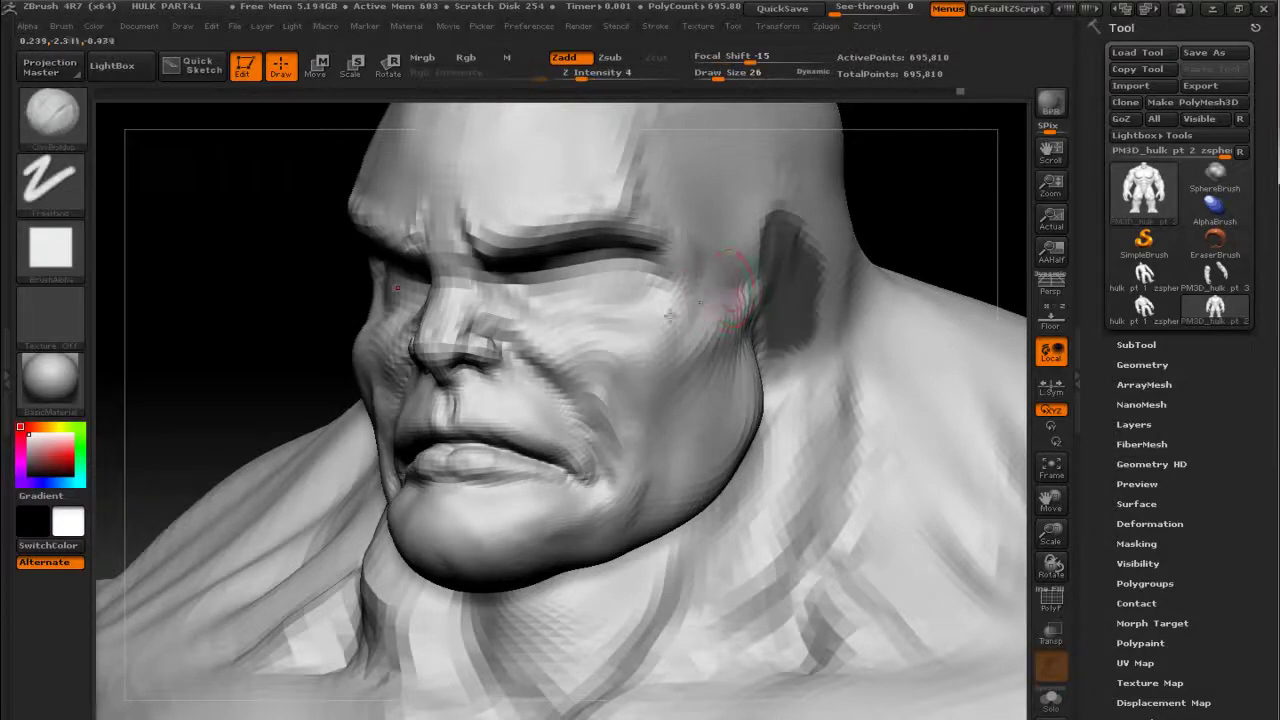
{"action": "mouse_move", "coordinate": [949, 211]}
{"action": "left_mouse_down", "text": "shift"}
{"action": "mouse_move", "coordinate": [960, 232]}
{"action": "mouse_move", "coordinate": [830, 445]}
{"action": "left_mouse_up", "text": "shift"}
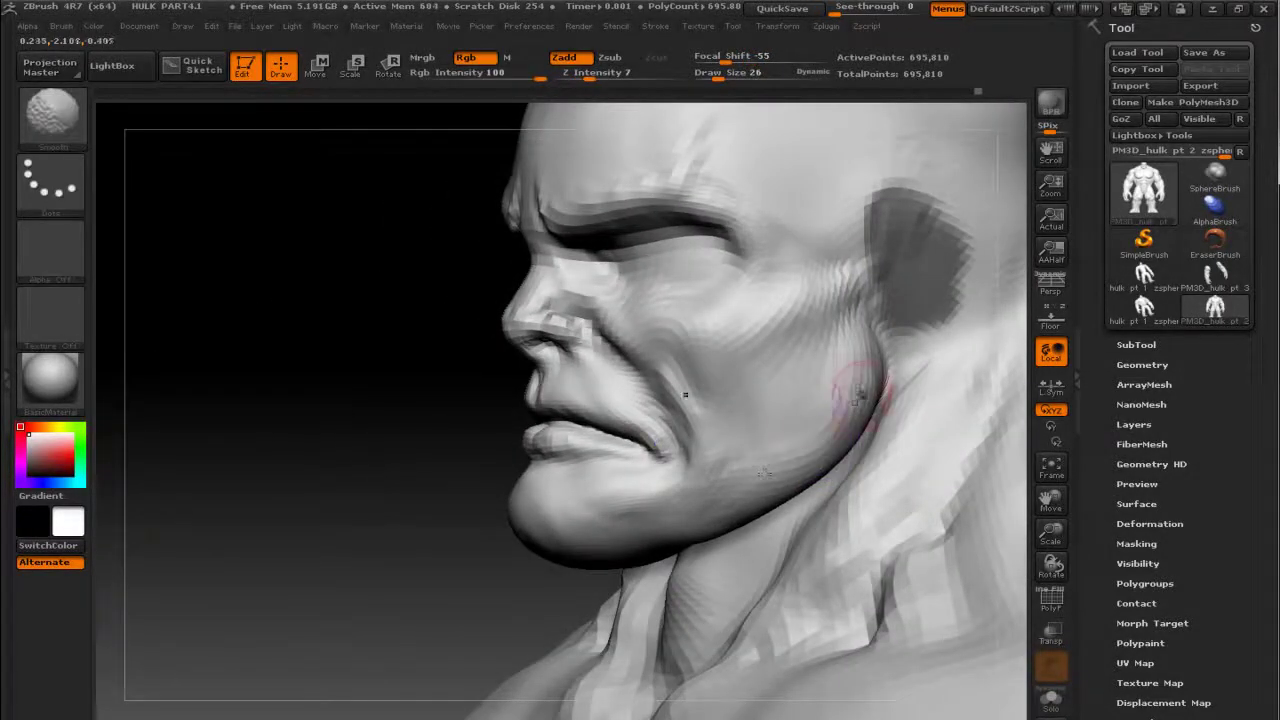
{"action": "key", "text": "b"}
{"action": "key", "text": "c"}
{"action": "key", "text": "b"}
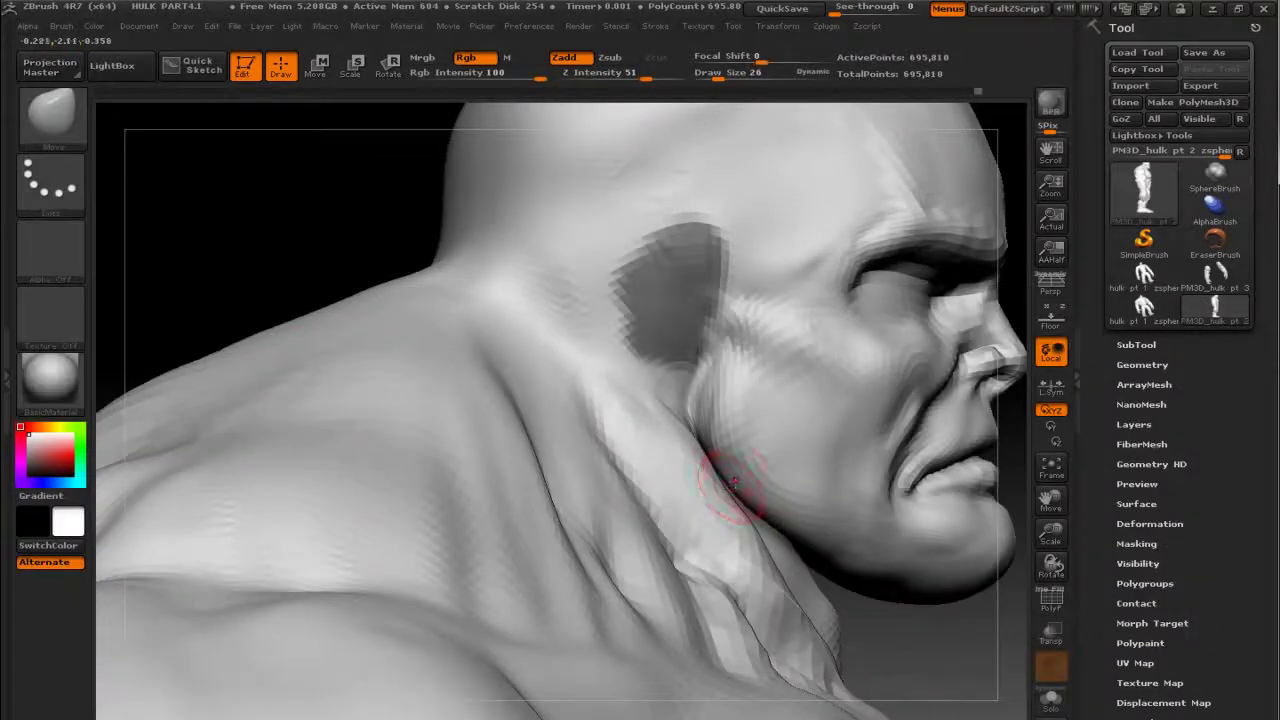
{"action": "key", "text": "bracketright"}
{"action": "key", "text": "bracketright"}
{"action": "key", "text": "bracketright"}
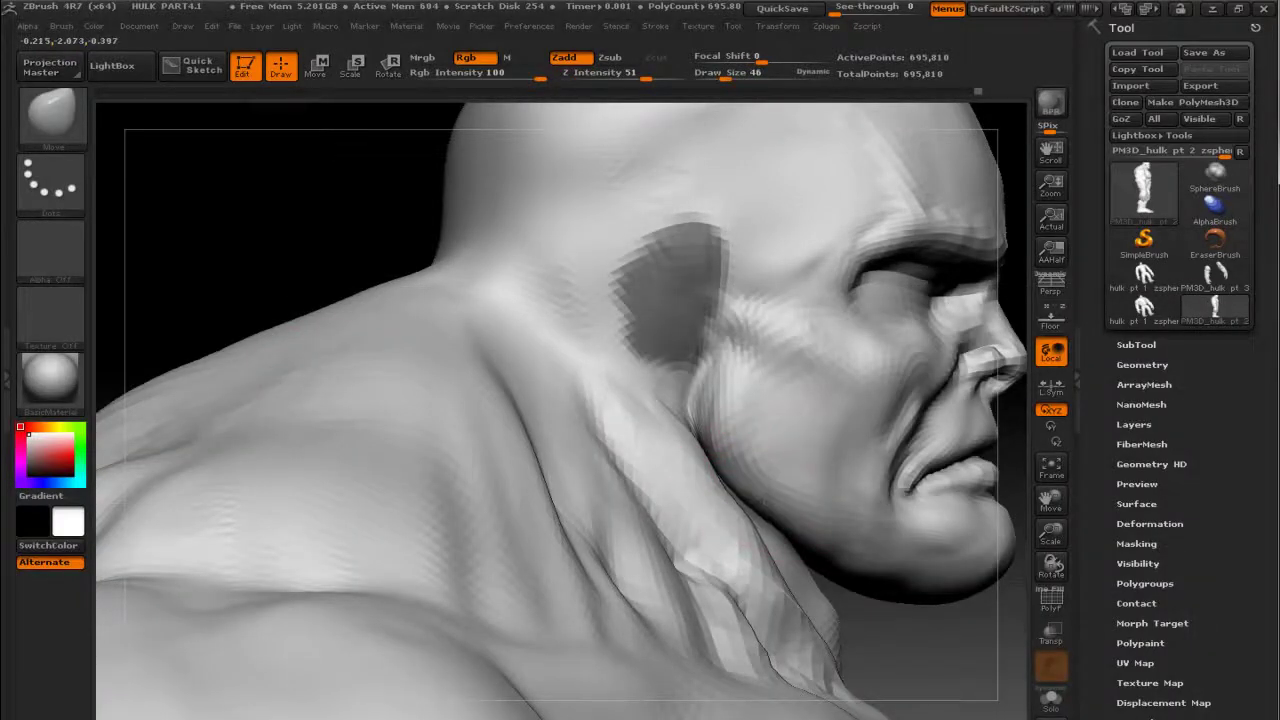
{"action": "left_click_drag", "start_coordinate": [732, 467], "coordinate": [766, 486]}
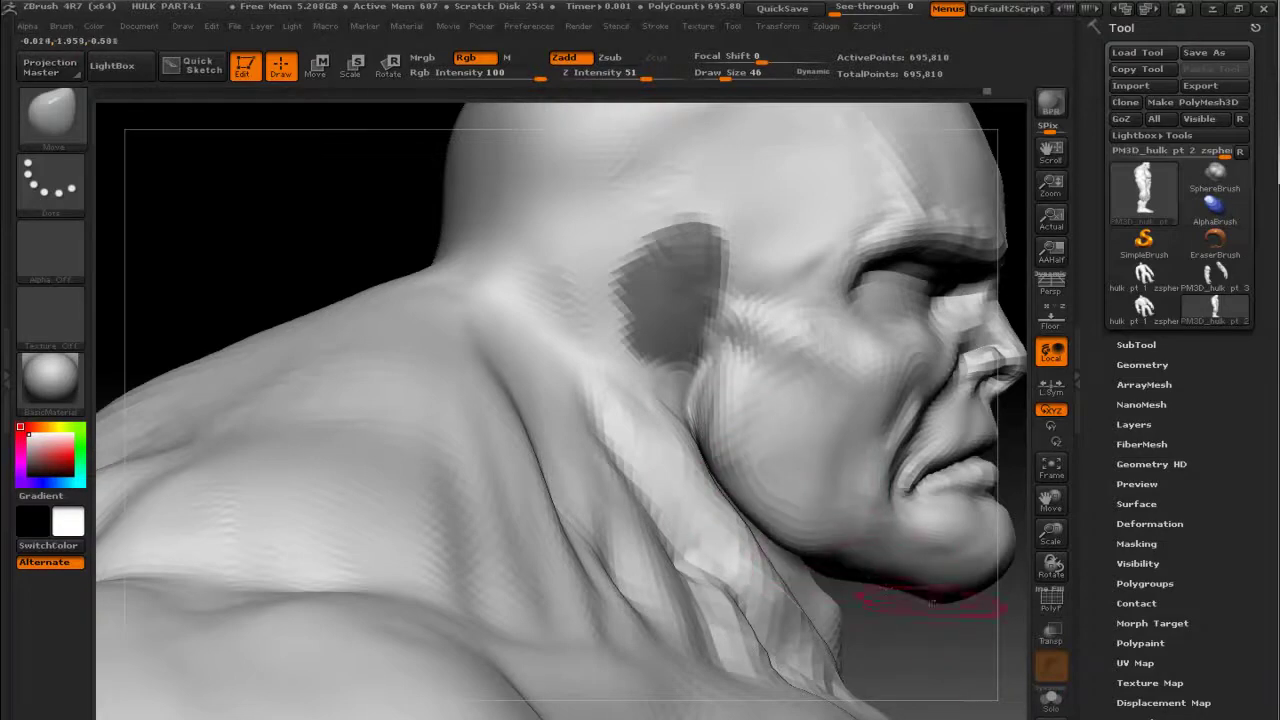
{"action": "key", "text": "ctrl+z"}
{"action": "key", "text": "ctrl+z"}
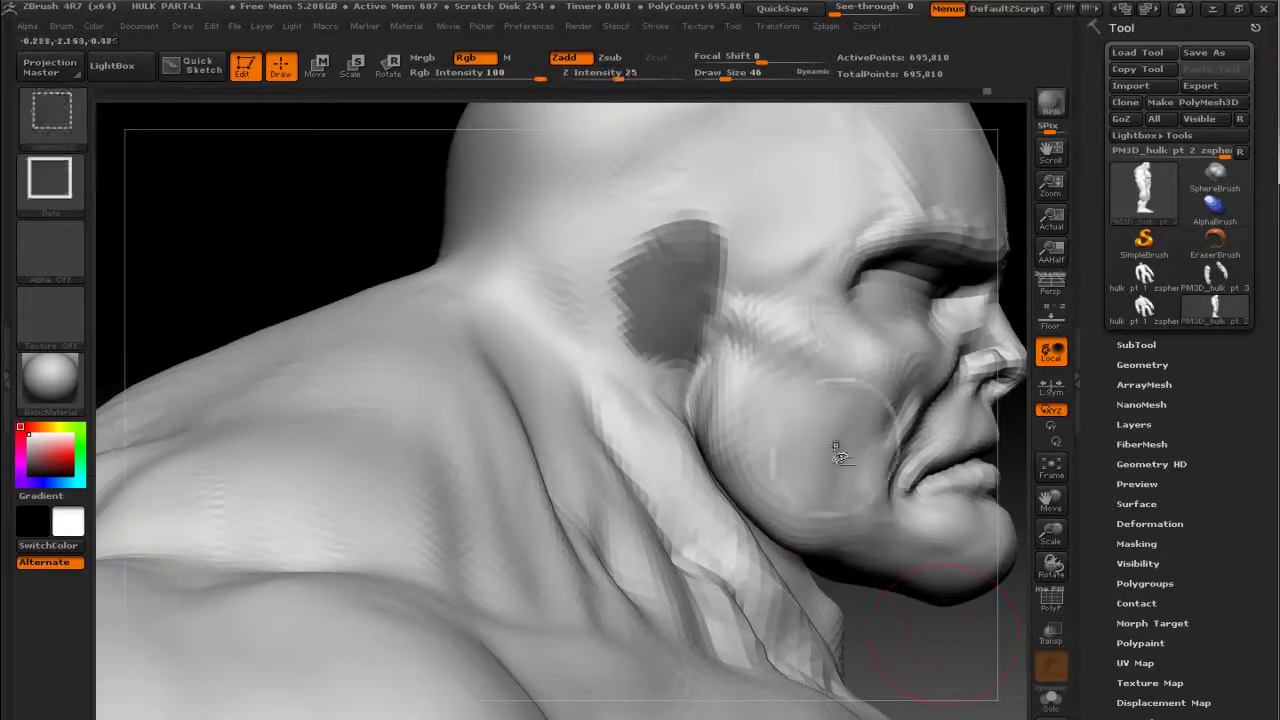
Step: Hide the body so only the Hulk's head remains, viewed in side profile
{"action": "left_click", "coordinate": [837, 449], "text": "ctrl+shift"}
{"action": "left_click_drag", "start_coordinate": [700, 520], "coordinate": [520, 420]}
{"action": "mouse_move", "coordinate": [900, 575]}
{"action": "left_mouse_down"}
{"action": "mouse_move", "coordinate": [937, 654]}
{"action": "mouse_move", "coordinate": [963, 658]}
{"action": "left_mouse_up"}
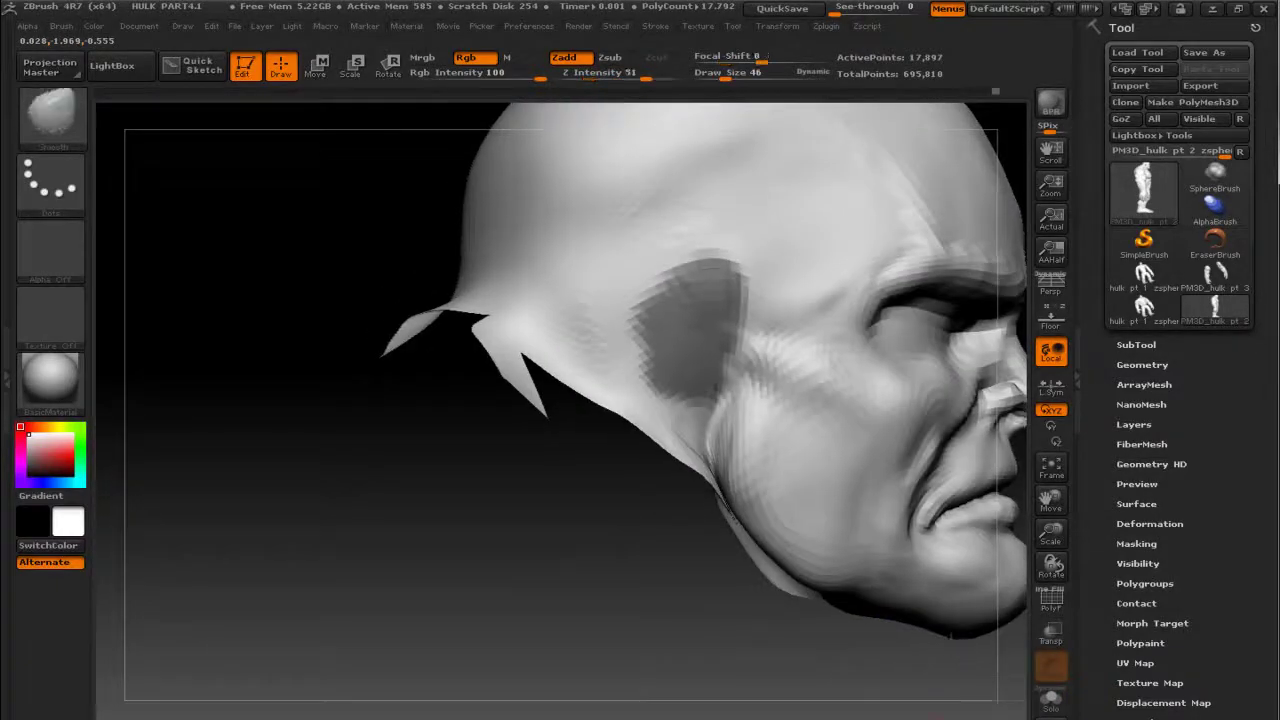
Step: Orbit the isolated head to inspect the chin, under the nose and the side profile
{"action": "left_click_drag", "start_coordinate": [930, 600], "coordinate": [716, 470], "text": "alt"}
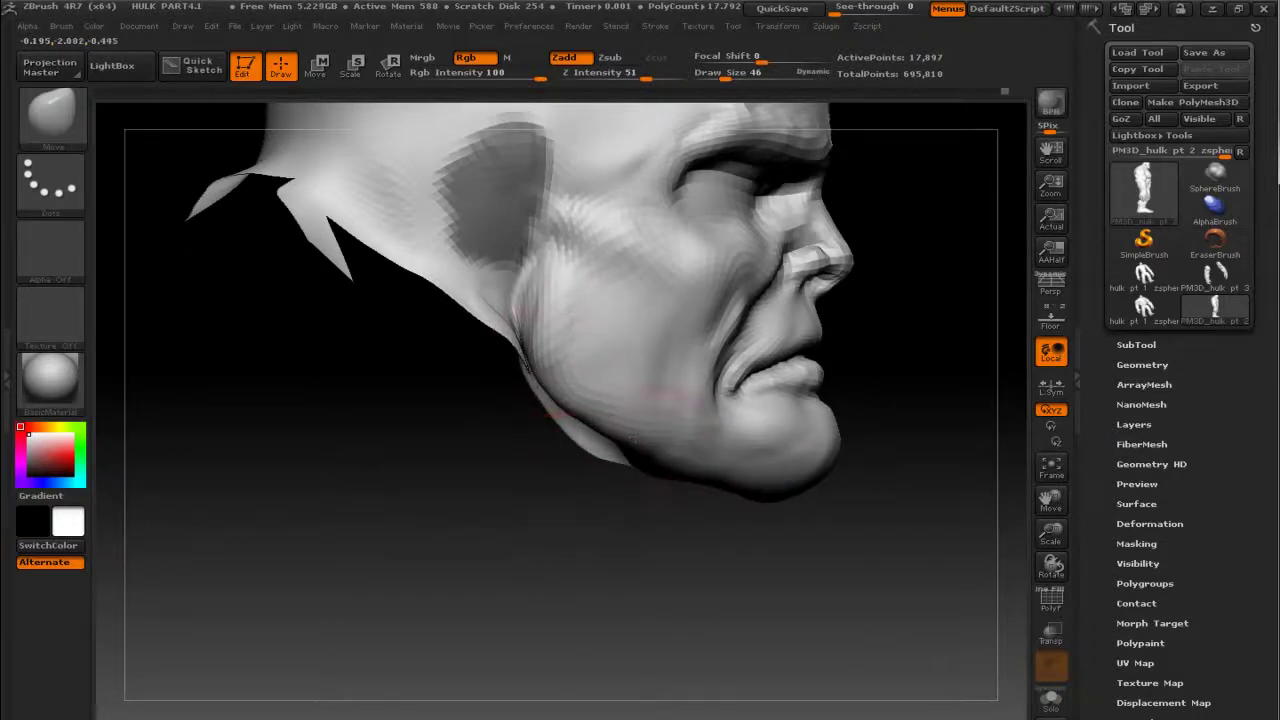
{"action": "left_click_drag", "start_coordinate": [886, 471], "coordinate": [791, 586]}
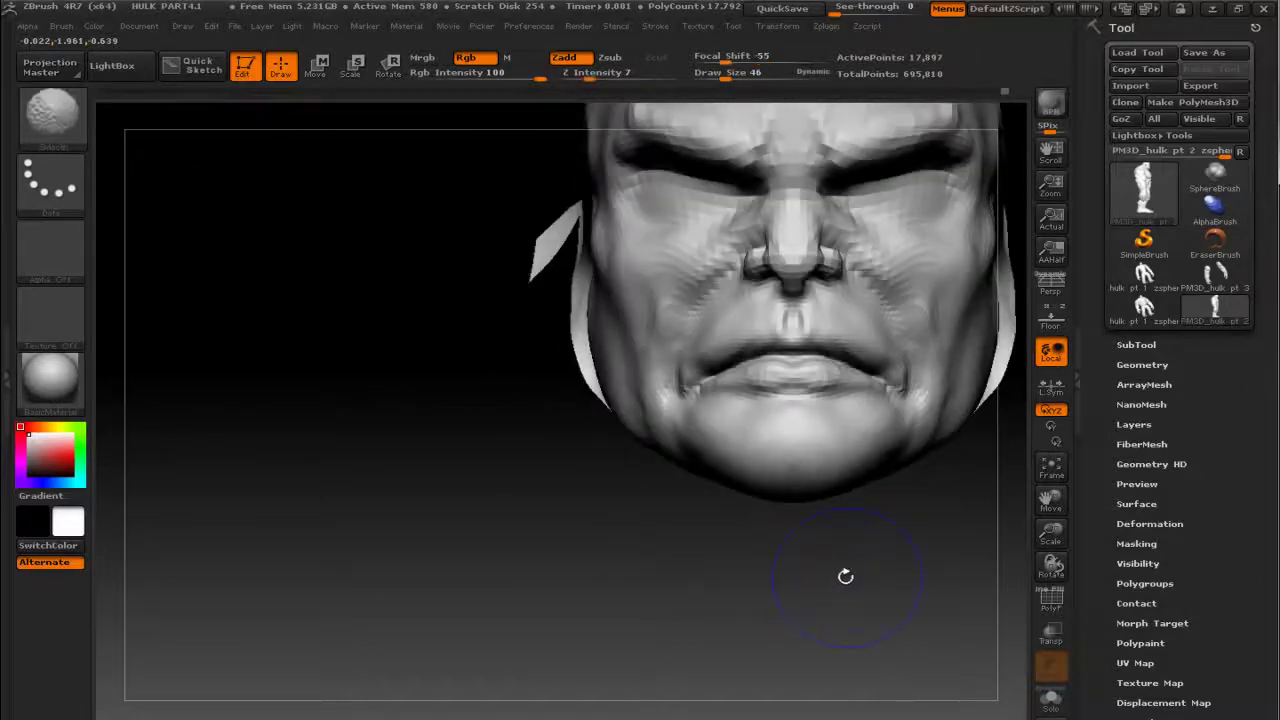
{"action": "left_click_drag", "start_coordinate": [834, 537], "coordinate": [851, 443]}
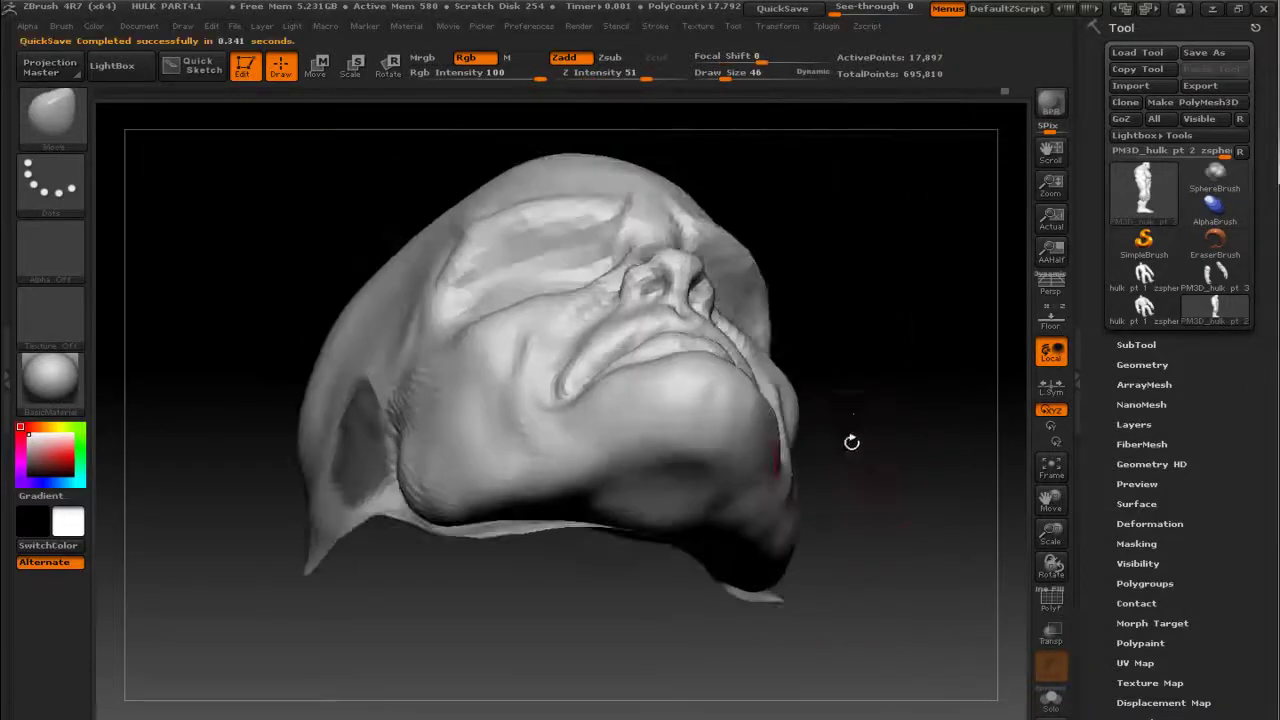
{"action": "mouse_move", "coordinate": [710, 430]}
{"action": "left_mouse_down"}
{"action": "mouse_move", "coordinate": [657, 400]}
{"action": "mouse_move", "coordinate": [583, 428]}
{"action": "left_mouse_up"}
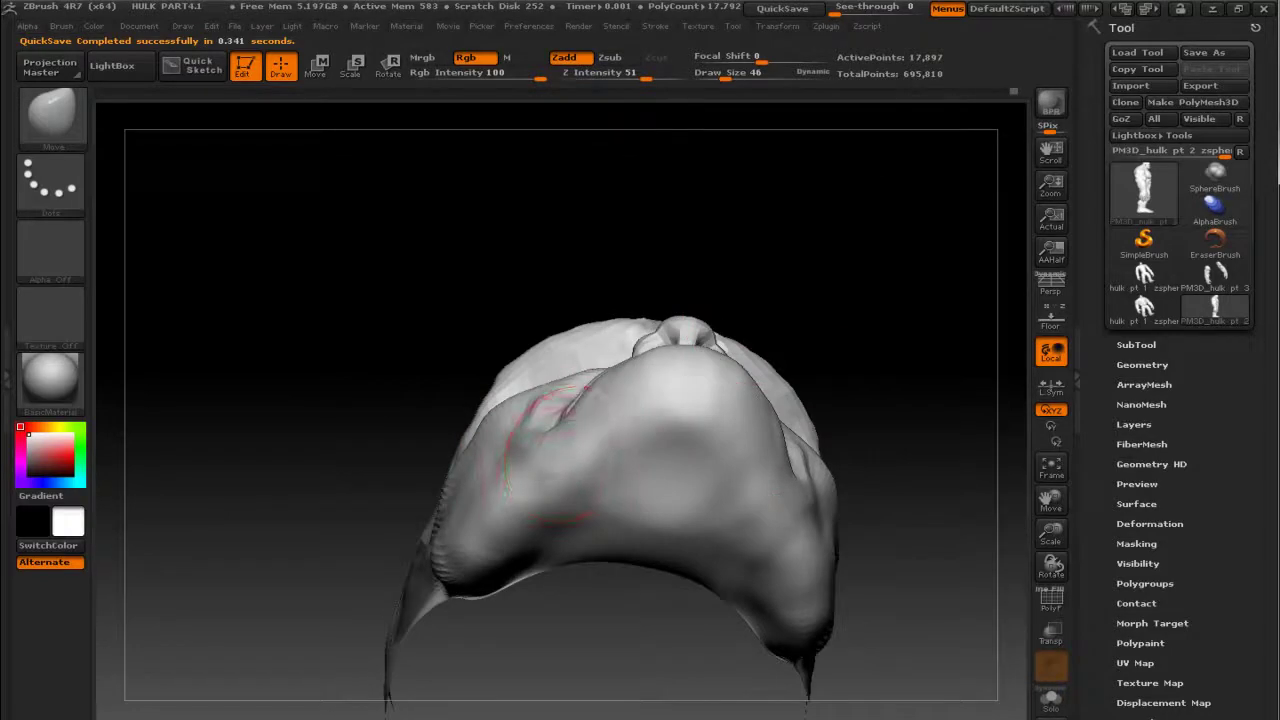
{"action": "key", "text": "shift"}
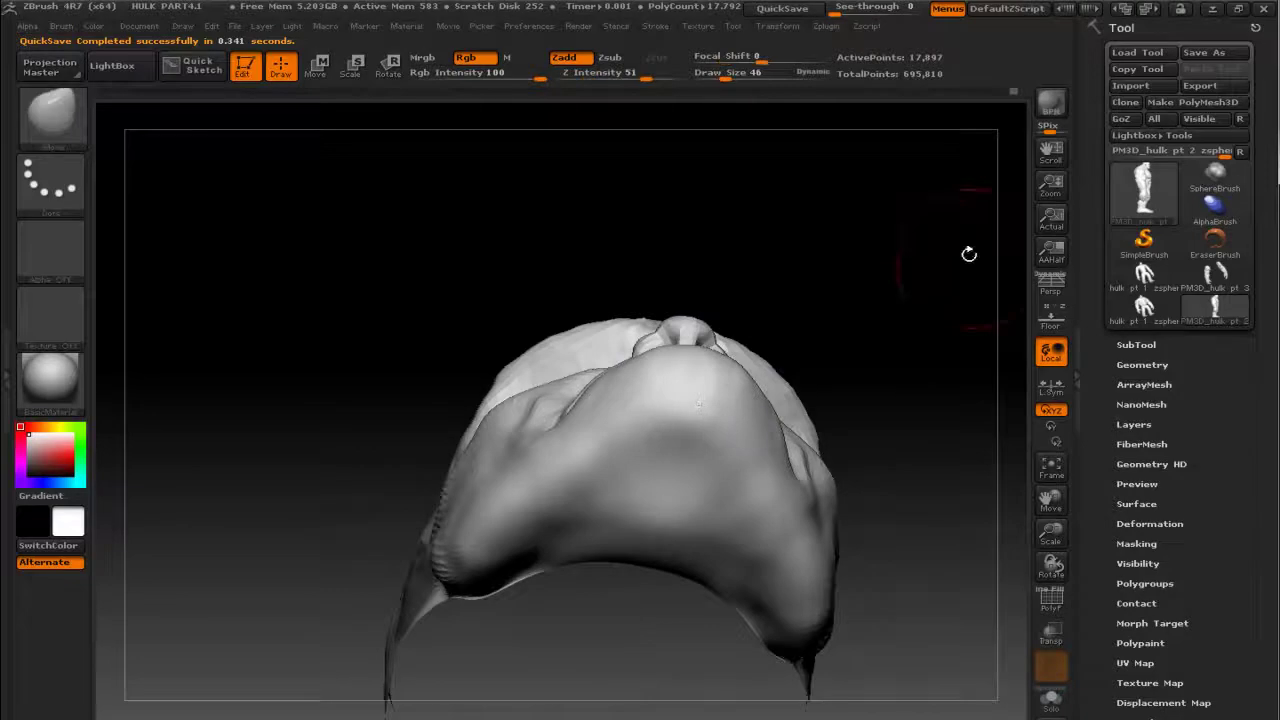
{"action": "left_click_drag", "start_coordinate": [971, 251], "coordinate": [903, 503], "text": "shift"}
{"action": "mouse_move", "coordinate": [848, 569]}
{"action": "left_mouse_down"}
{"action": "mouse_move", "coordinate": [525, 460]}
{"action": "mouse_move", "coordinate": [619, 438]}
{"action": "mouse_move", "coordinate": [602, 441]}
{"action": "left_mouse_up"}
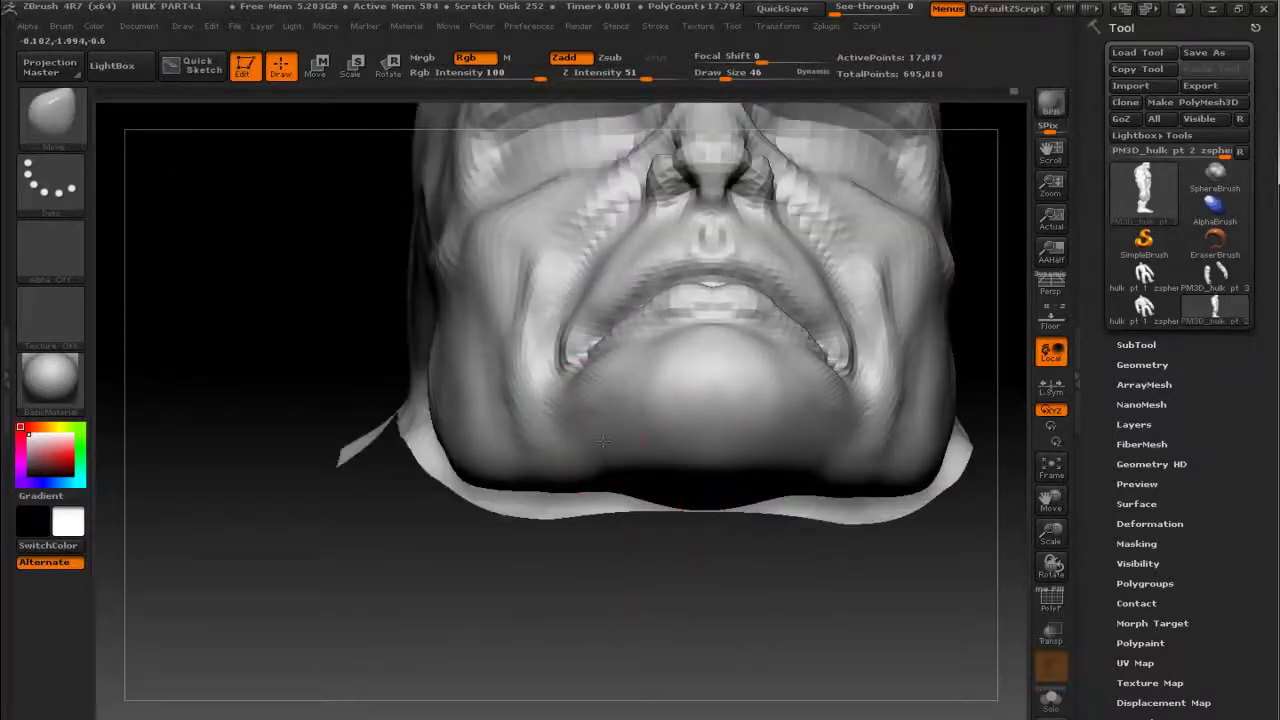
{"action": "mouse_move", "coordinate": [669, 514]}
{"action": "left_mouse_down"}
{"action": "mouse_move", "coordinate": [823, 594]}
{"action": "mouse_move", "coordinate": [823, 517]}
{"action": "mouse_move", "coordinate": [850, 466]}
{"action": "left_mouse_up"}
{"action": "mouse_move", "coordinate": [889, 511]}
{"action": "left_mouse_down"}
{"action": "mouse_move", "coordinate": [925, 423]}
{"action": "mouse_move", "coordinate": [900, 430]}
{"action": "mouse_move", "coordinate": [786, 380]}
{"action": "left_mouse_up"}
Step: Shrink the brush to 30 and refine the nasolabial fold and the crease under the brow
{"action": "key", "text": "["}
{"action": "mouse_move", "coordinate": [641, 287]}
{"action": "left_mouse_down"}
{"action": "mouse_move", "coordinate": [605, 282]}
{"action": "mouse_move", "coordinate": [545, 185]}
{"action": "left_mouse_up"}
{"action": "mouse_move", "coordinate": [590, 250]}
{"action": "left_mouse_down"}
{"action": "mouse_move", "coordinate": [563, 200]}
{"action": "mouse_move", "coordinate": [570, 235]}
{"action": "mouse_move", "coordinate": [570, 215]}
{"action": "left_mouse_up"}
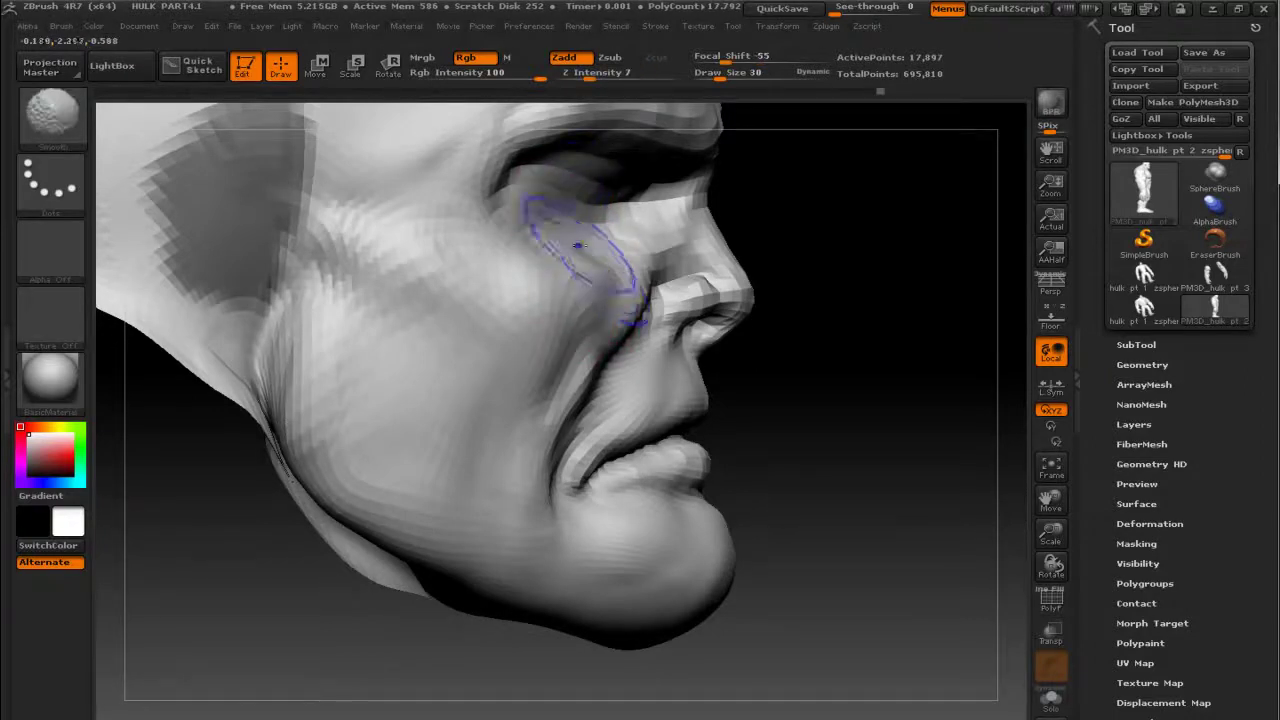
Step: Review the Trapezius and clavicle skeleton reference slides, then return to ZBrush
{"action": "mouse_move", "coordinate": [936, 272]}
{"action": "left_mouse_down"}
{"action": "mouse_move", "coordinate": [257, 363]}
{"action": "mouse_move", "coordinate": [323, 346]}
{"action": "left_mouse_up"}
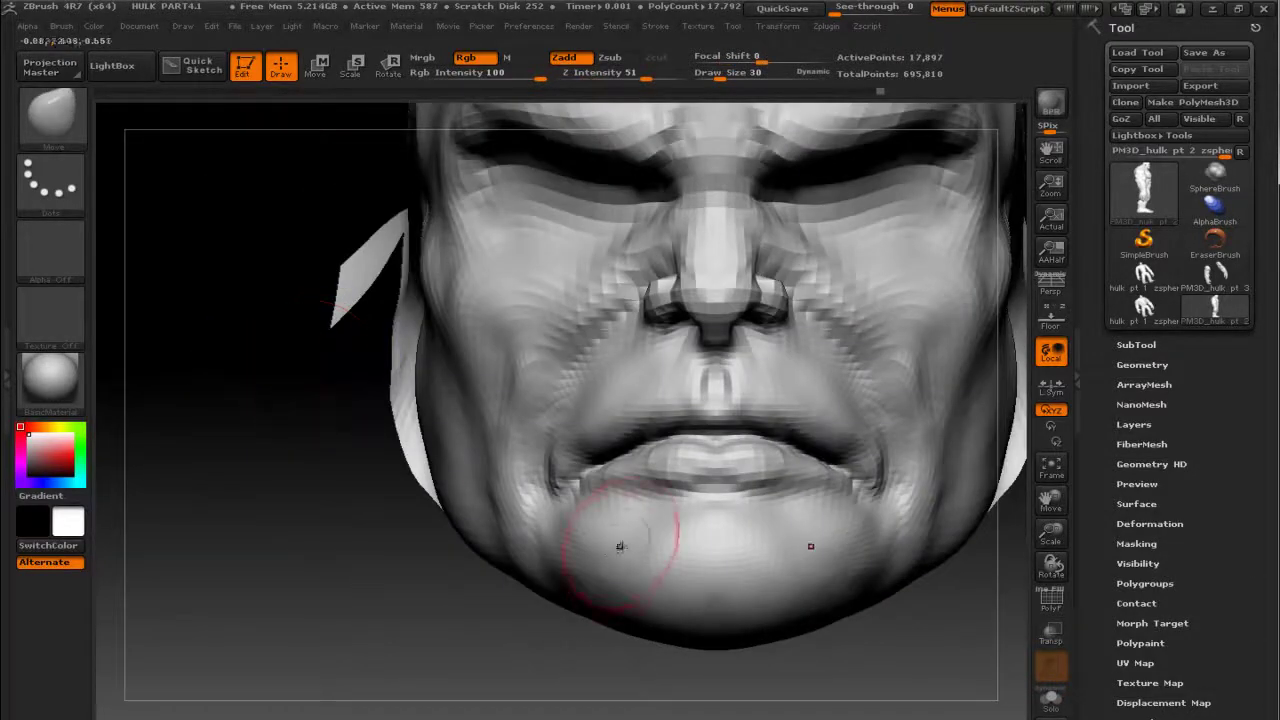
{"action": "key", "text": "alt+Tab"}
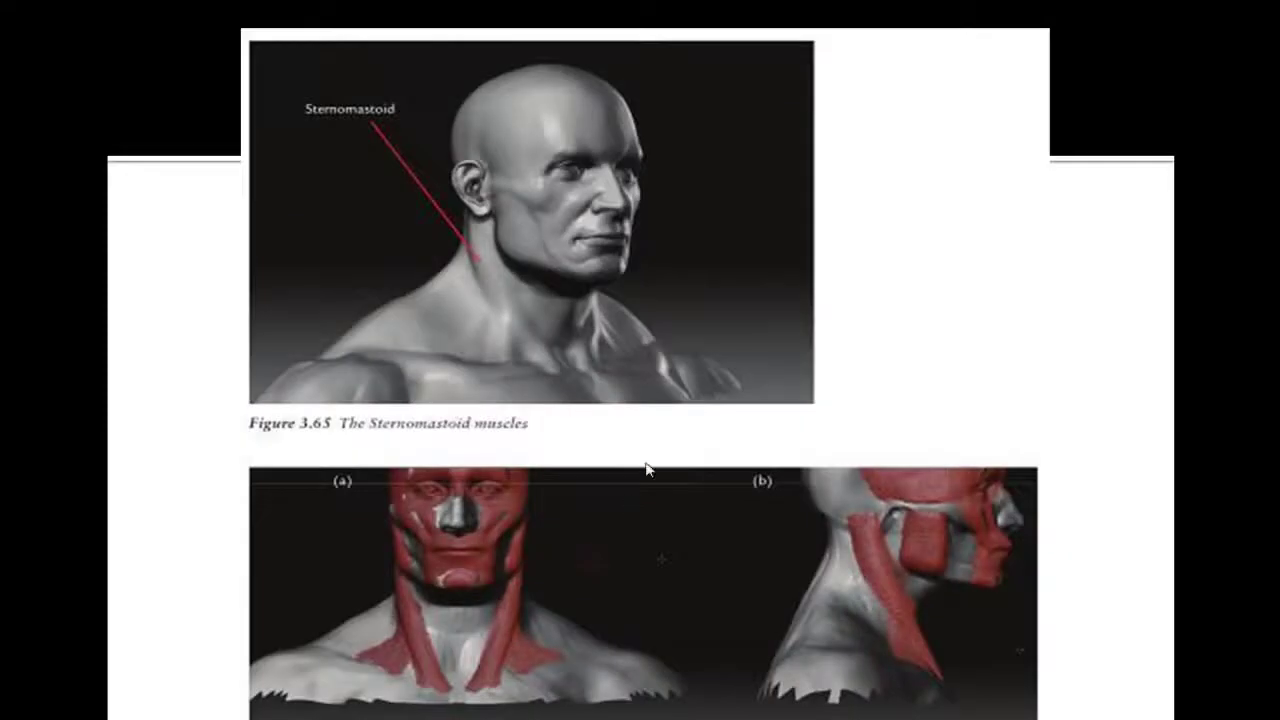
{"action": "left_click", "coordinate": [645, 468]}
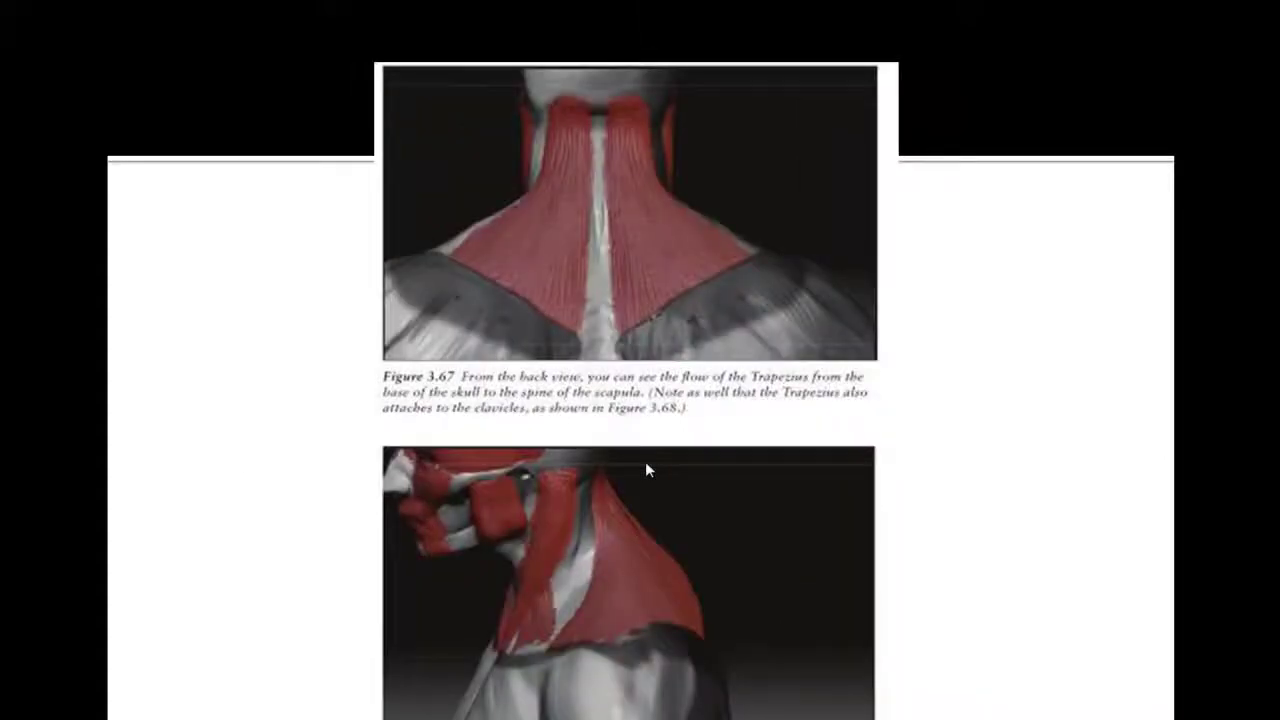
{"action": "left_click", "coordinate": [646, 466]}
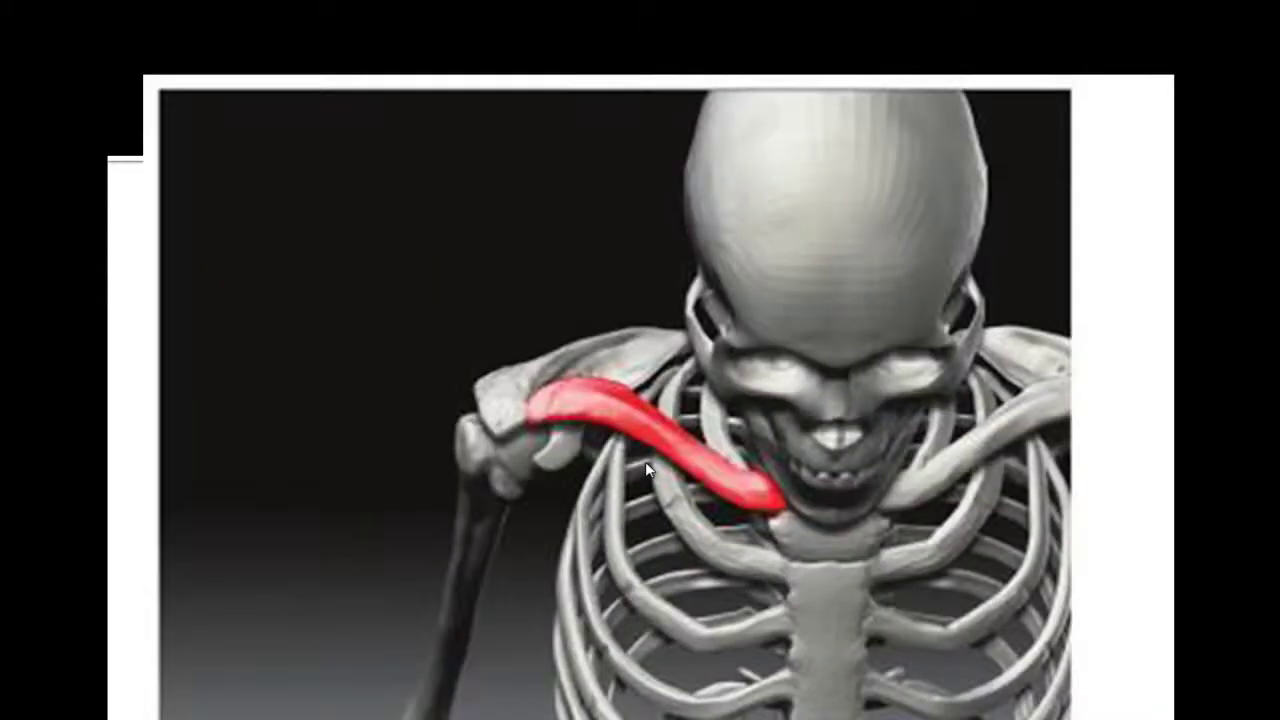
{"action": "key", "text": "alt+Tab"}
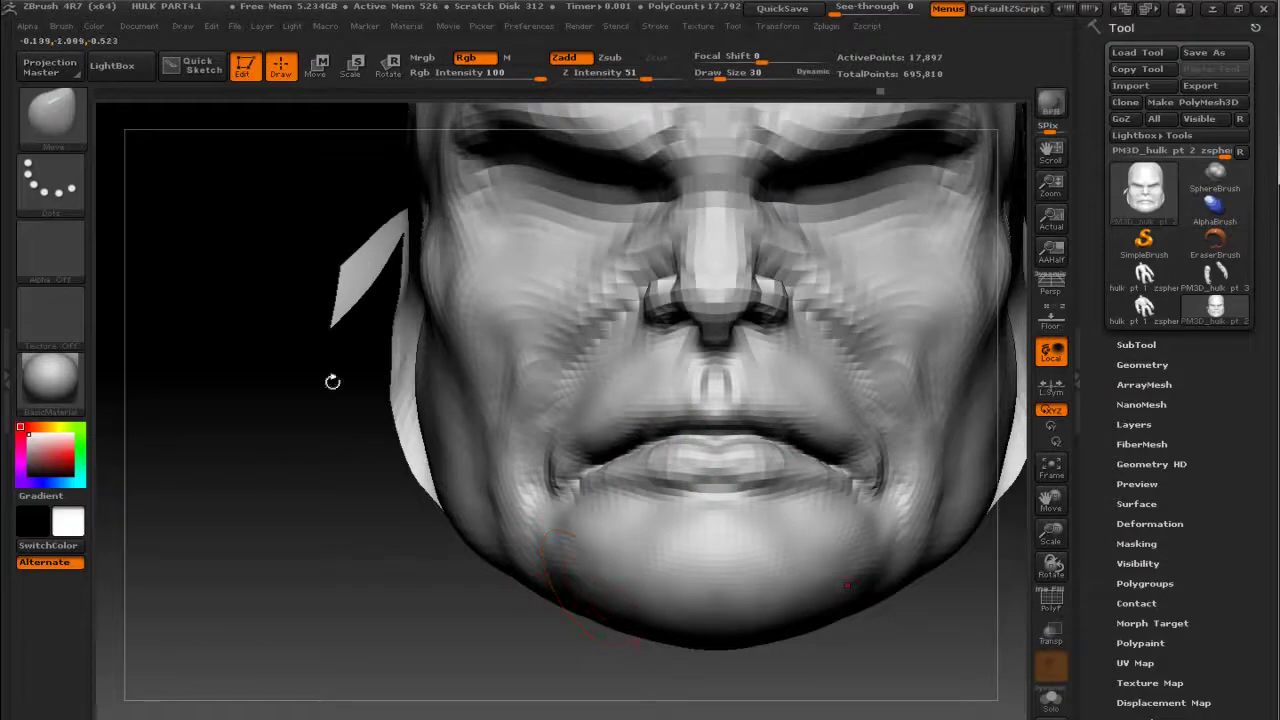
Step: Unhide the whole bust and frame it in view, checking the skeleton reference
{"action": "left_click", "coordinate": [319, 232], "text": "ctrl+shift"}
{"action": "left_click_drag", "start_coordinate": [306, 220], "coordinate": [329, 237]}
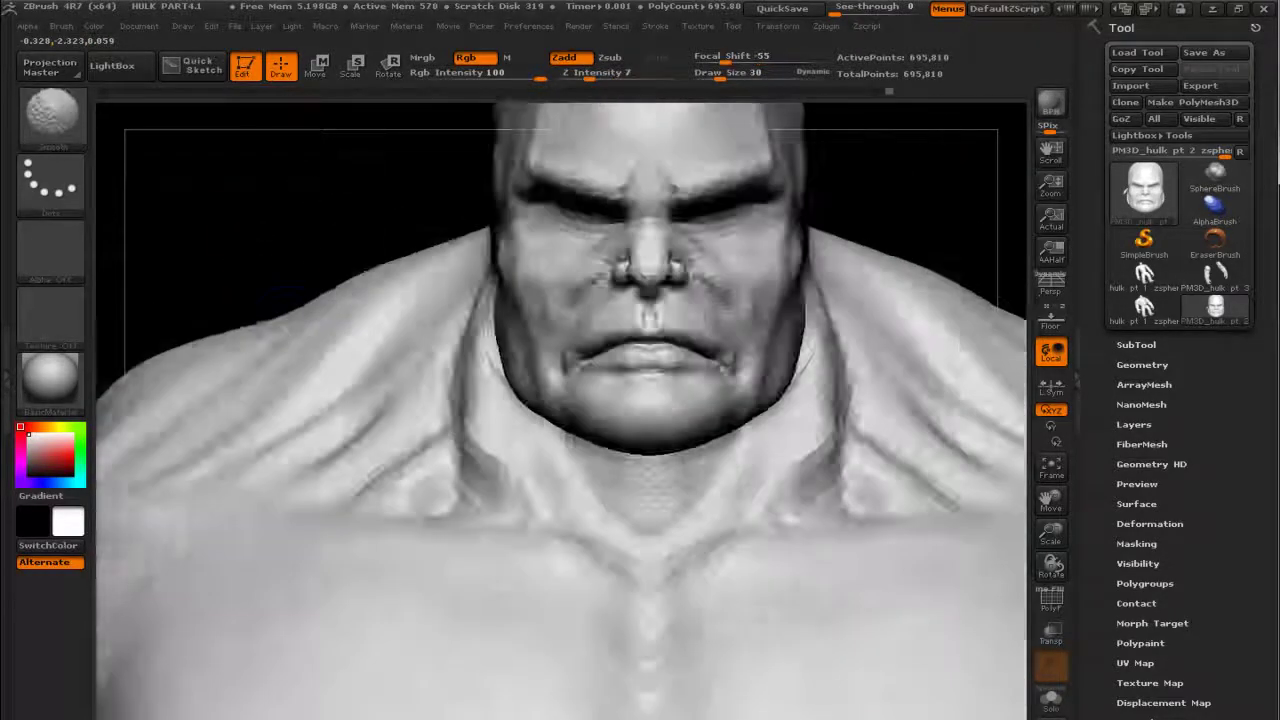
{"action": "left_click_drag", "start_coordinate": [329, 237], "coordinate": [267, 199]}
{"action": "key", "text": "f"}
{"action": "key", "text": "alt+Tab"}
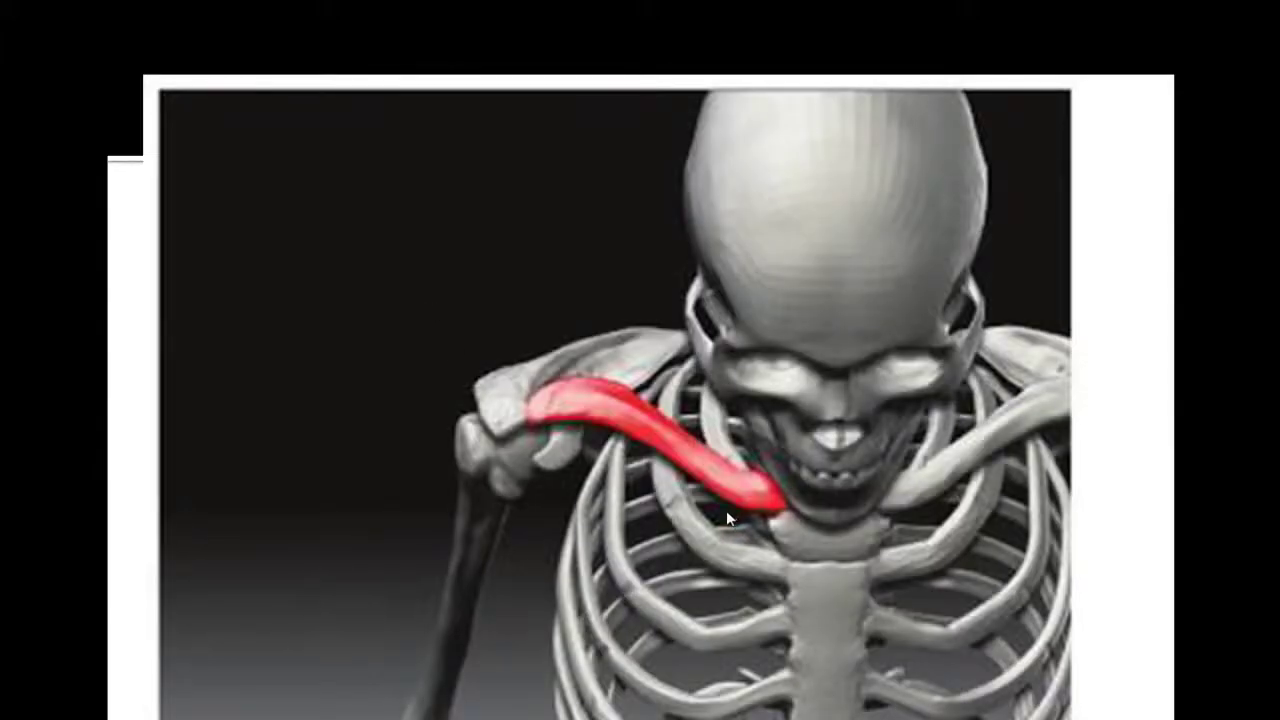
{"action": "key", "text": "alt+Tab"}
Step: Turn the bust to a three-quarter view and select the ClayBuildup brush
{"action": "left_click_drag", "start_coordinate": [364, 237], "coordinate": [343, 266]}
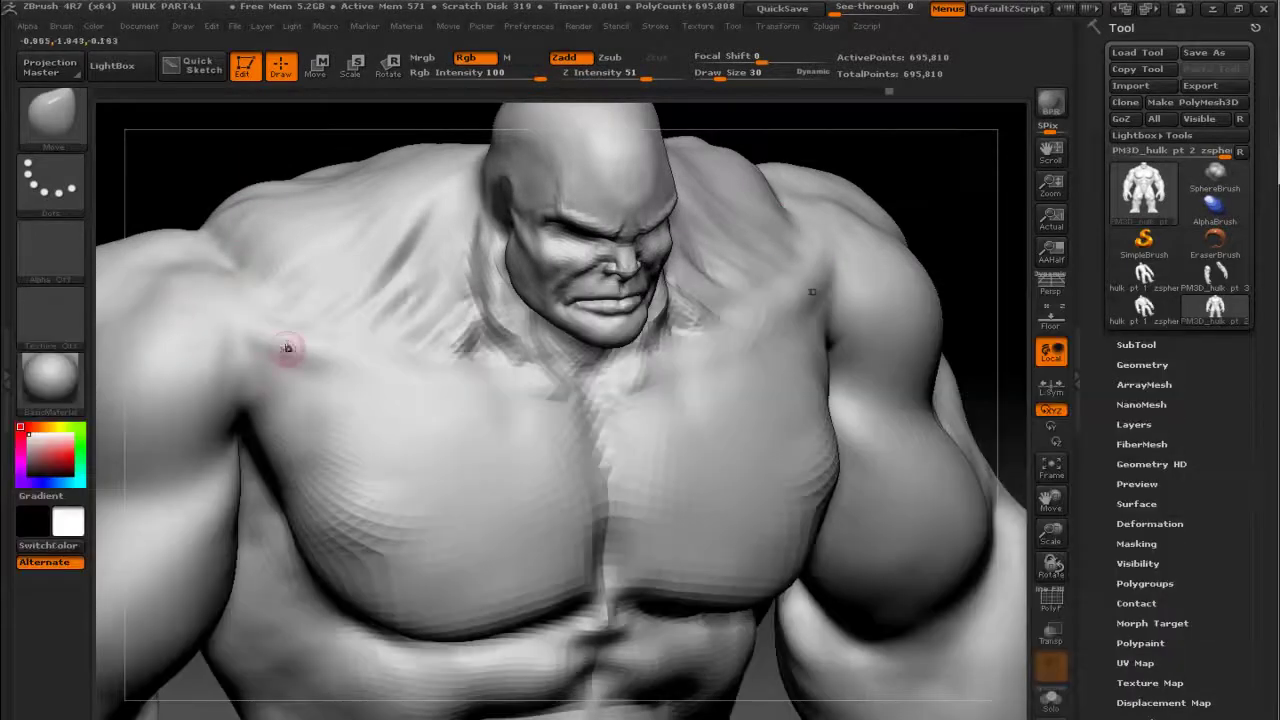
{"action": "key", "text": "b"}
{"action": "key", "text": "c"}
{"action": "key", "text": "b"}
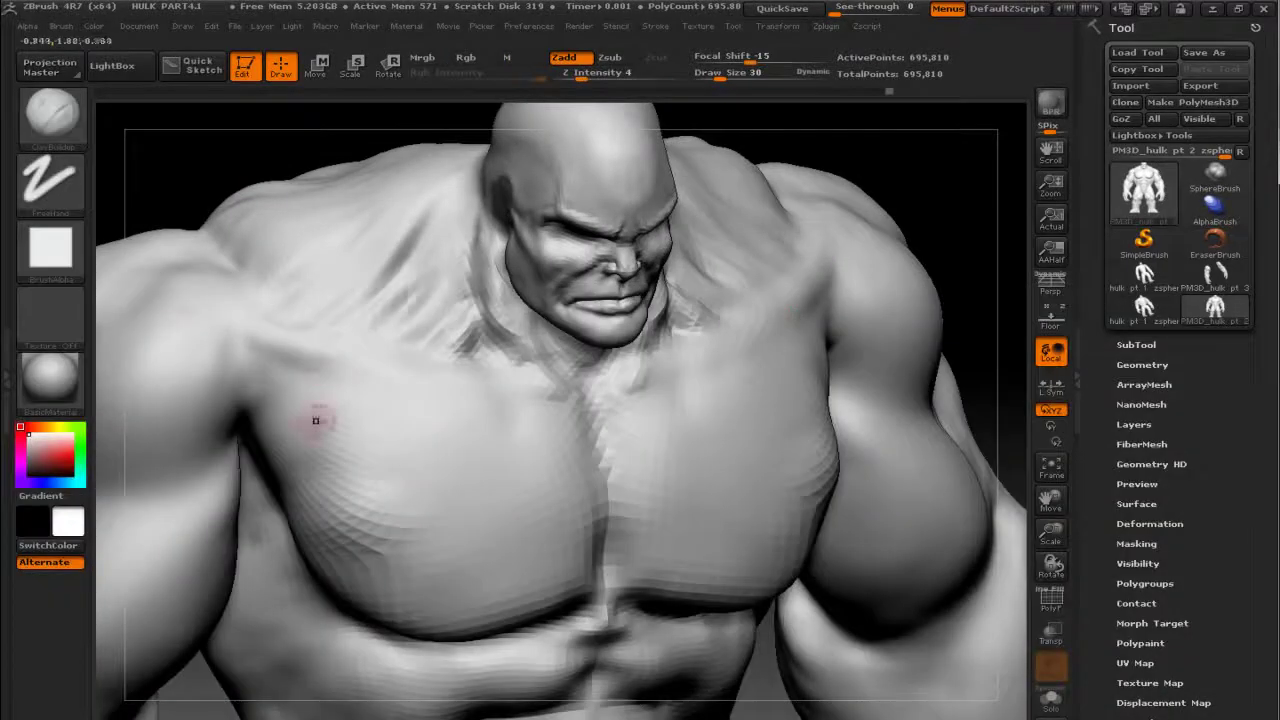
Step: Paint a mirrored mask band along both collarbones
{"action": "key", "text": "shift"}
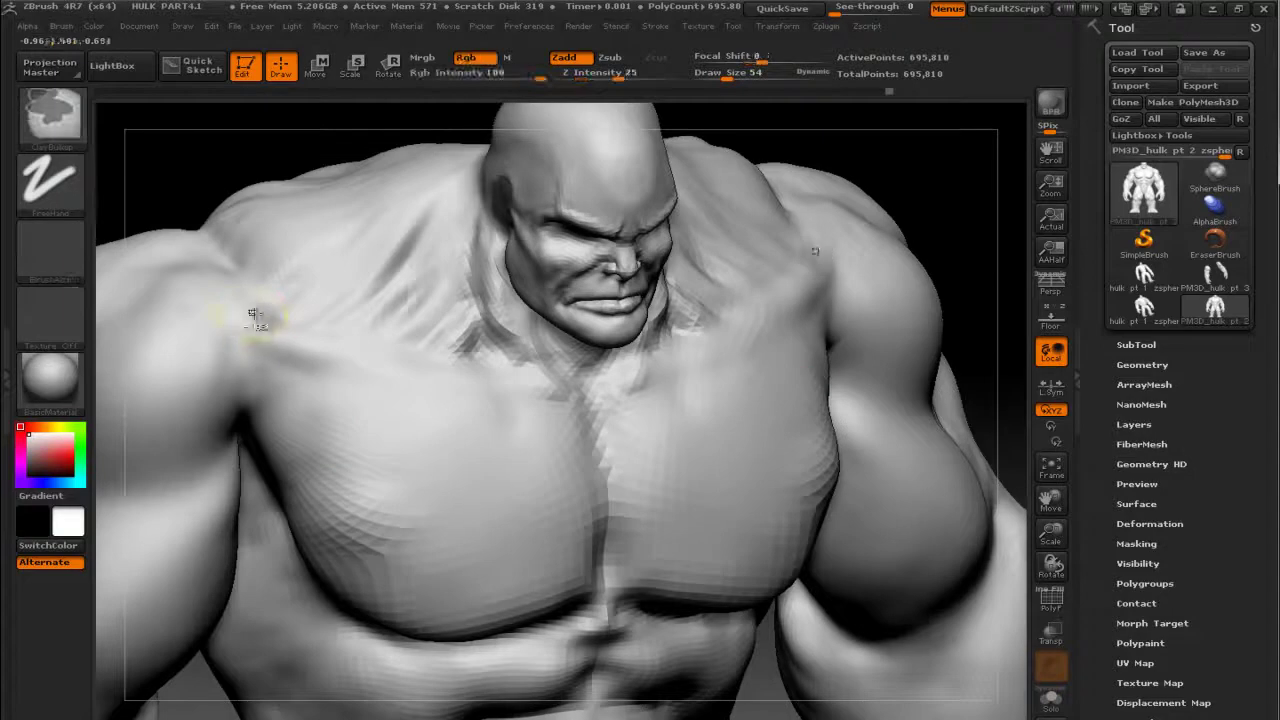
{"action": "left_click_drag", "start_coordinate": [257, 322], "coordinate": [375, 383]}
{"action": "mouse_move", "coordinate": [590, 392]}
{"action": "left_mouse_down"}
{"action": "mouse_move", "coordinate": [397, 381]}
{"action": "mouse_move", "coordinate": [218, 282]}
{"action": "mouse_move", "coordinate": [394, 368]}
{"action": "left_mouse_up"}
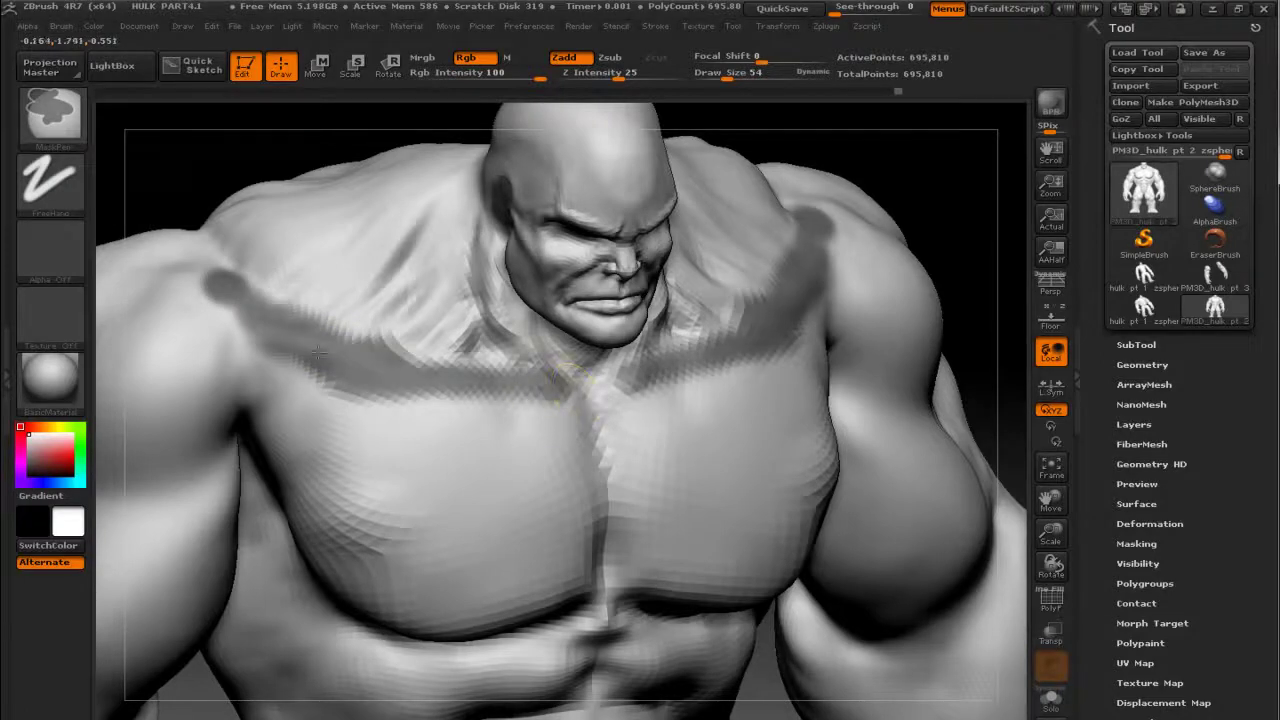
{"action": "left_click_drag", "start_coordinate": [923, 206], "coordinate": [957, 166], "text": "shift"}
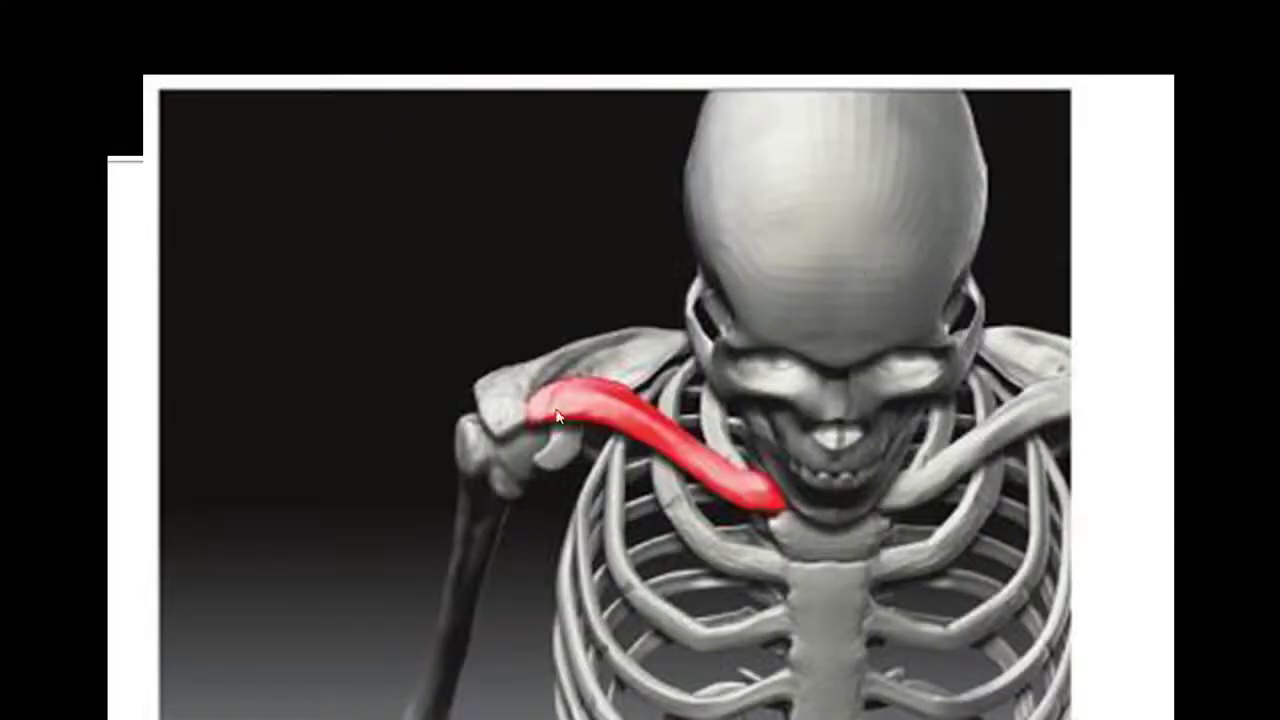
{"action": "key", "text": "alt+Tab"}
{"action": "left_click_drag", "start_coordinate": [320, 220], "coordinate": [288, 358]}
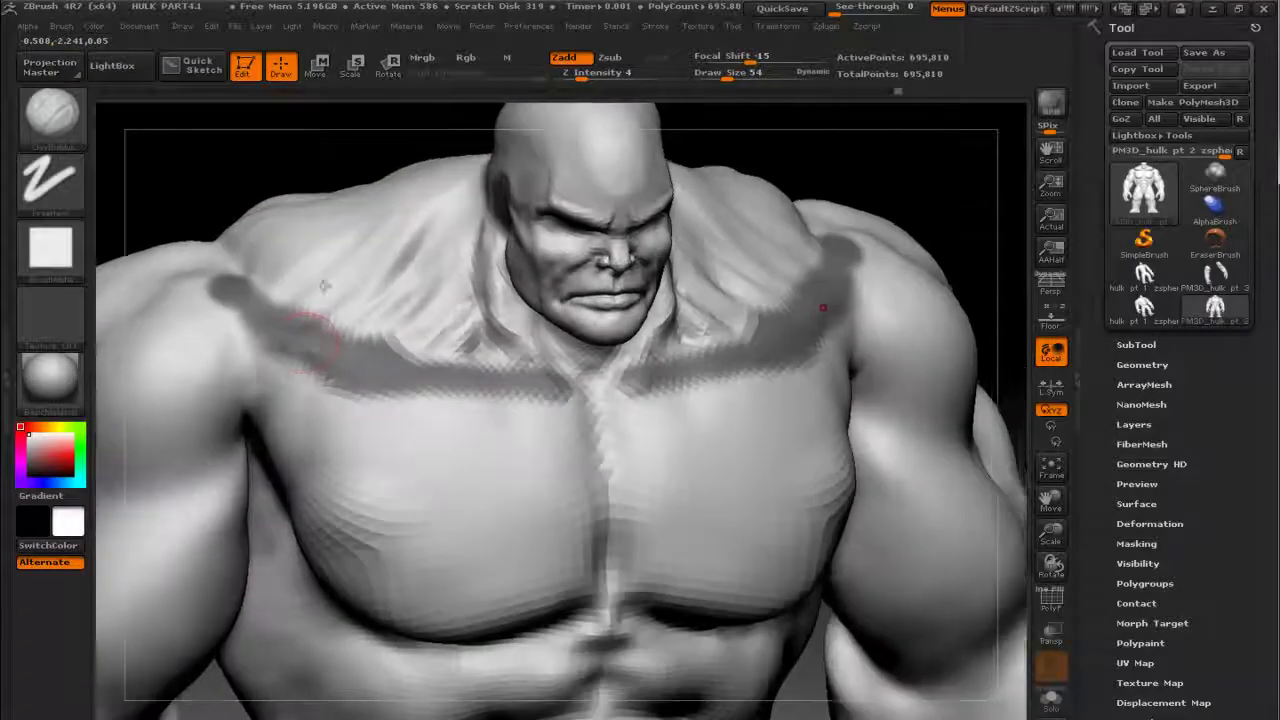
Step: Thicken the mask over the left collarbone and chest centre, then invert it
{"action": "key", "text": "b"}
{"action": "key", "text": "c"}
{"action": "key", "text": "b"}
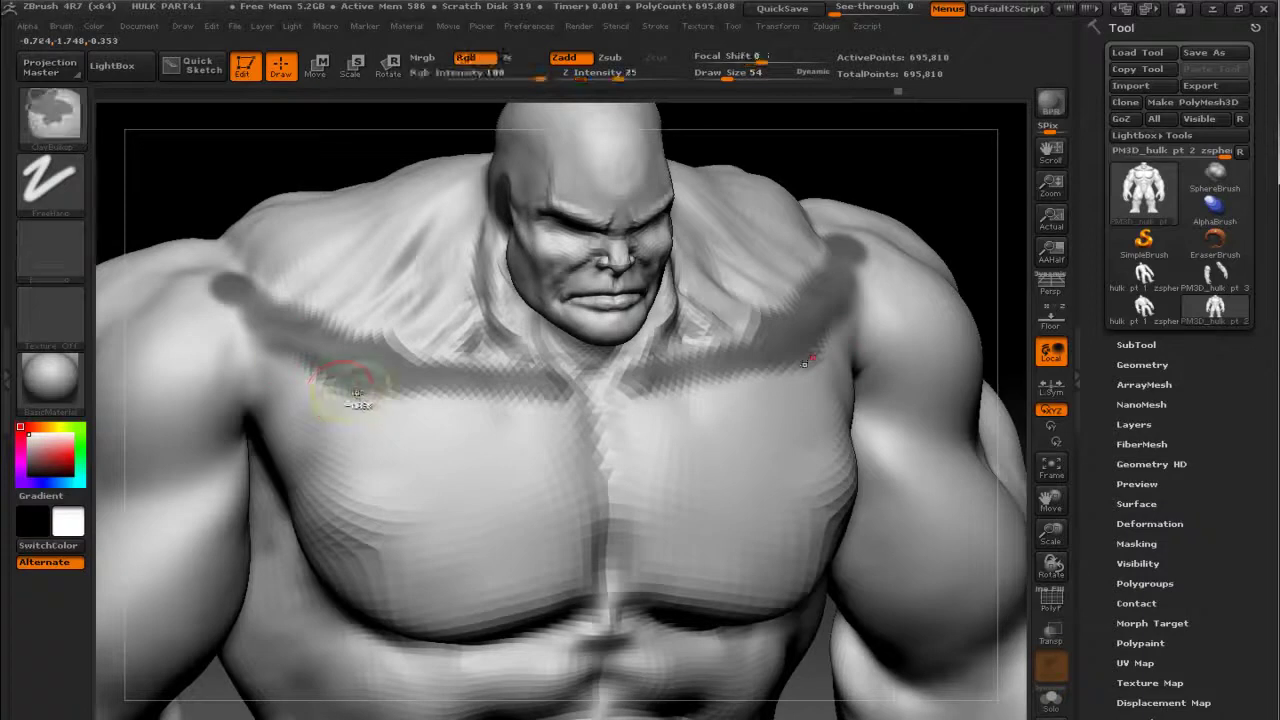
{"action": "left_click_drag", "start_coordinate": [294, 330], "coordinate": [248, 327]}
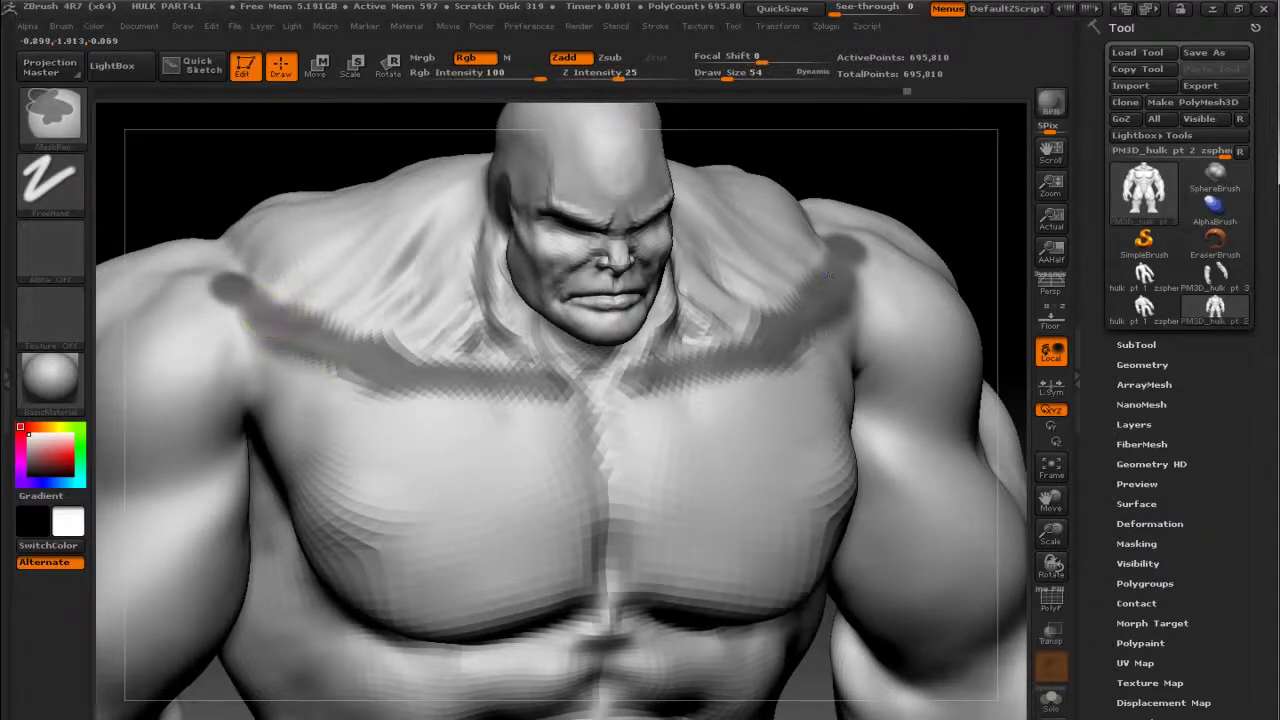
{"action": "left_click_drag", "start_coordinate": [586, 400], "coordinate": [600, 385], "text": "ctrl"}
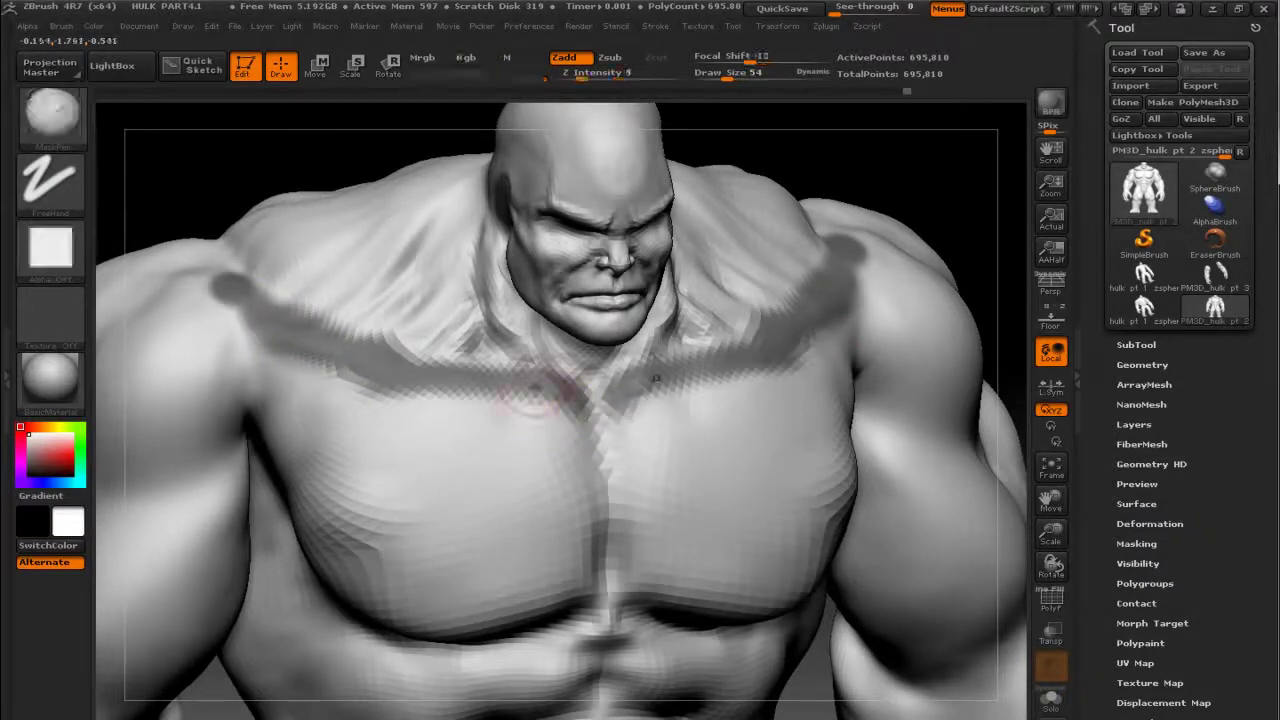
{"action": "left_click", "coordinate": [289, 165], "text": "ctrl"}
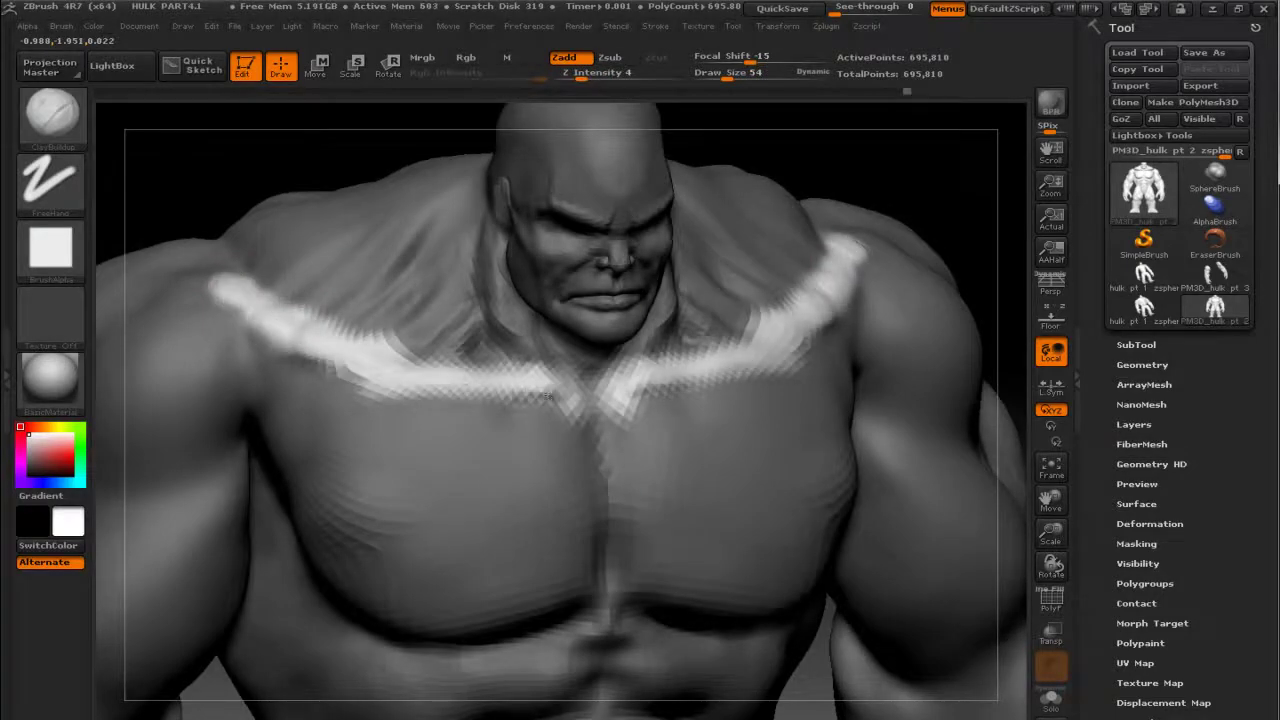
Step: Build up the collarbone ridge over the left shoulder with ClayBuildup
{"action": "left_click_drag", "start_coordinate": [386, 358], "coordinate": [304, 319]}
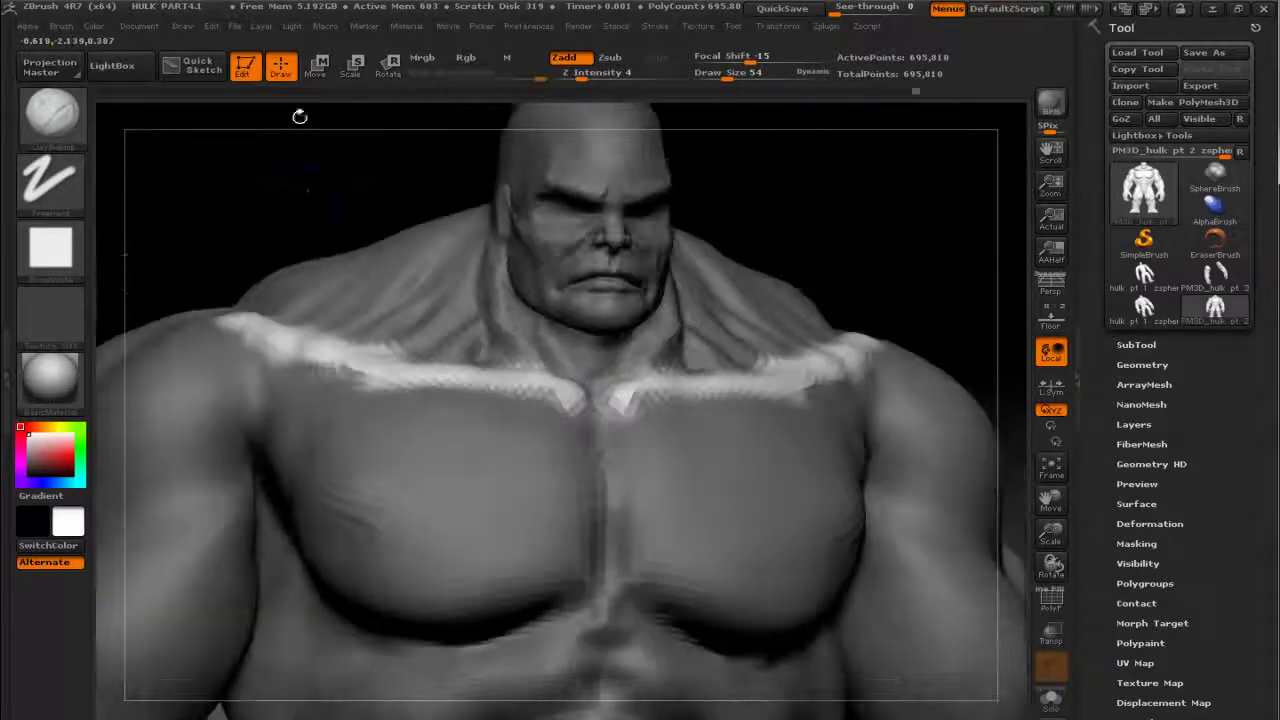
{"action": "left_click_drag", "start_coordinate": [300, 120], "coordinate": [370, 251], "text": "shift"}
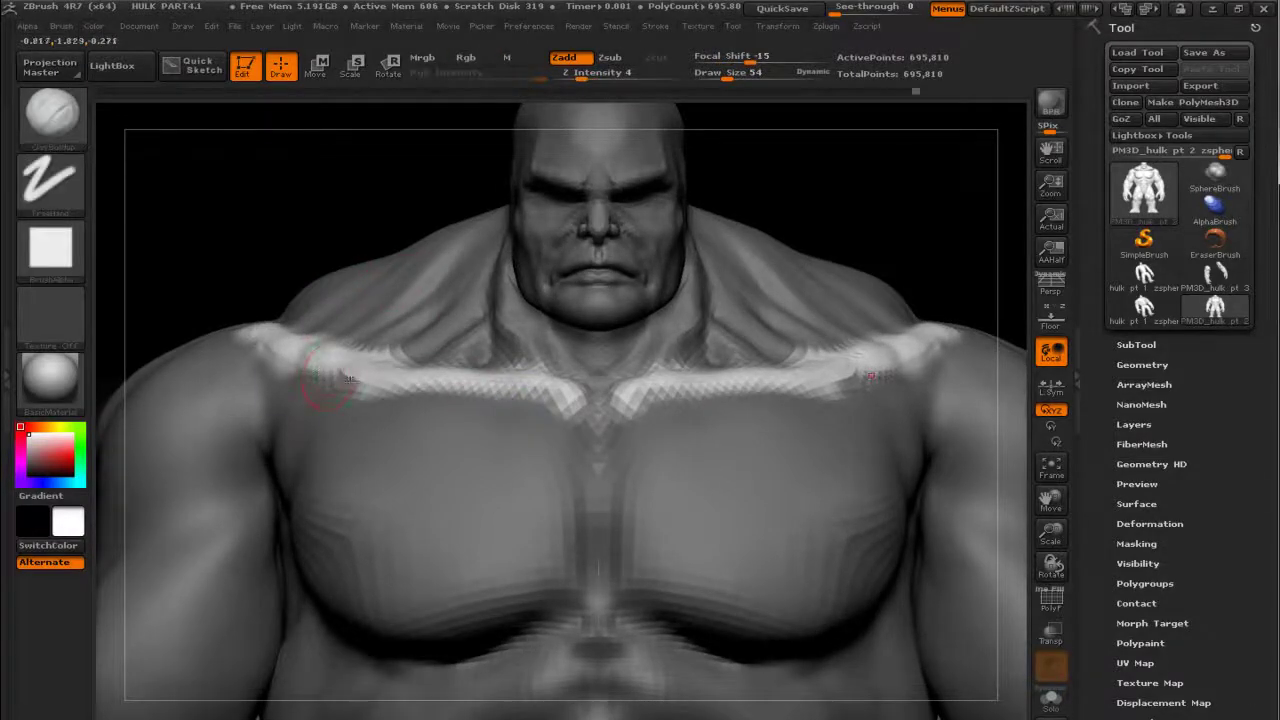
{"action": "left_click_drag", "start_coordinate": [259, 243], "coordinate": [378, 401]}
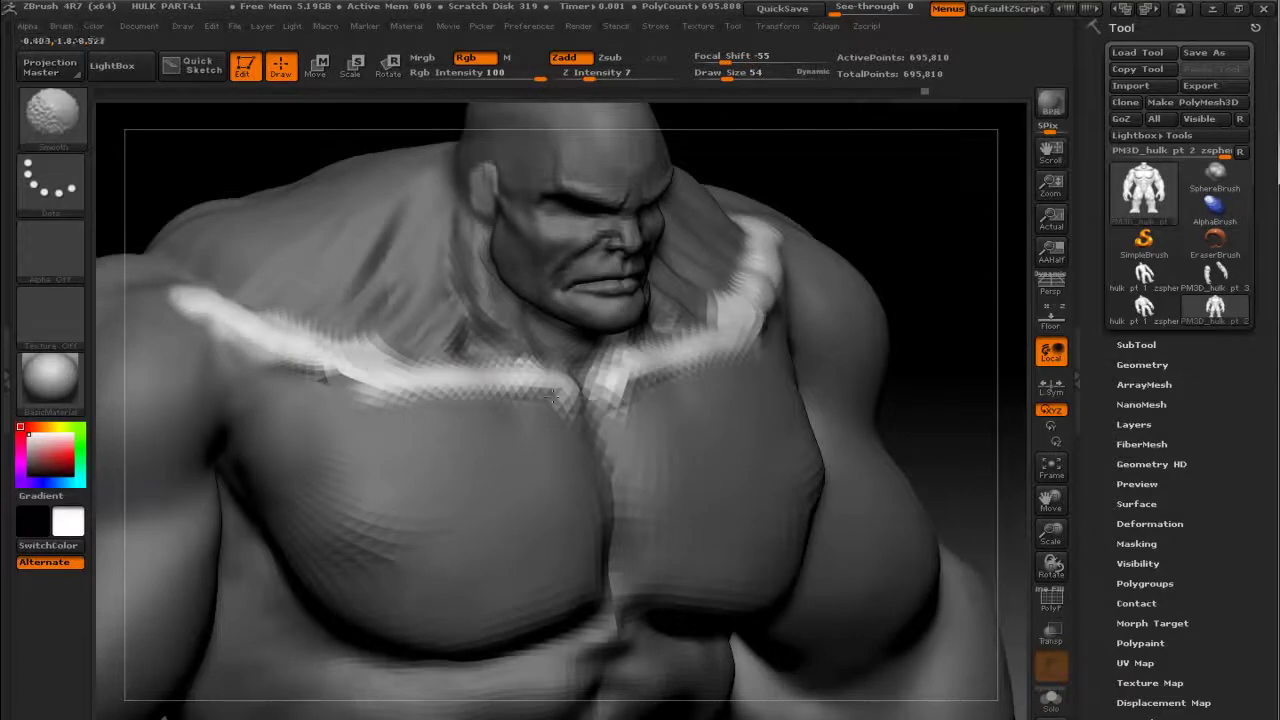
Step: Extend the collarbone mask to the shoulder tips, invert it and smooth the strip
{"action": "key", "text": "shift"}
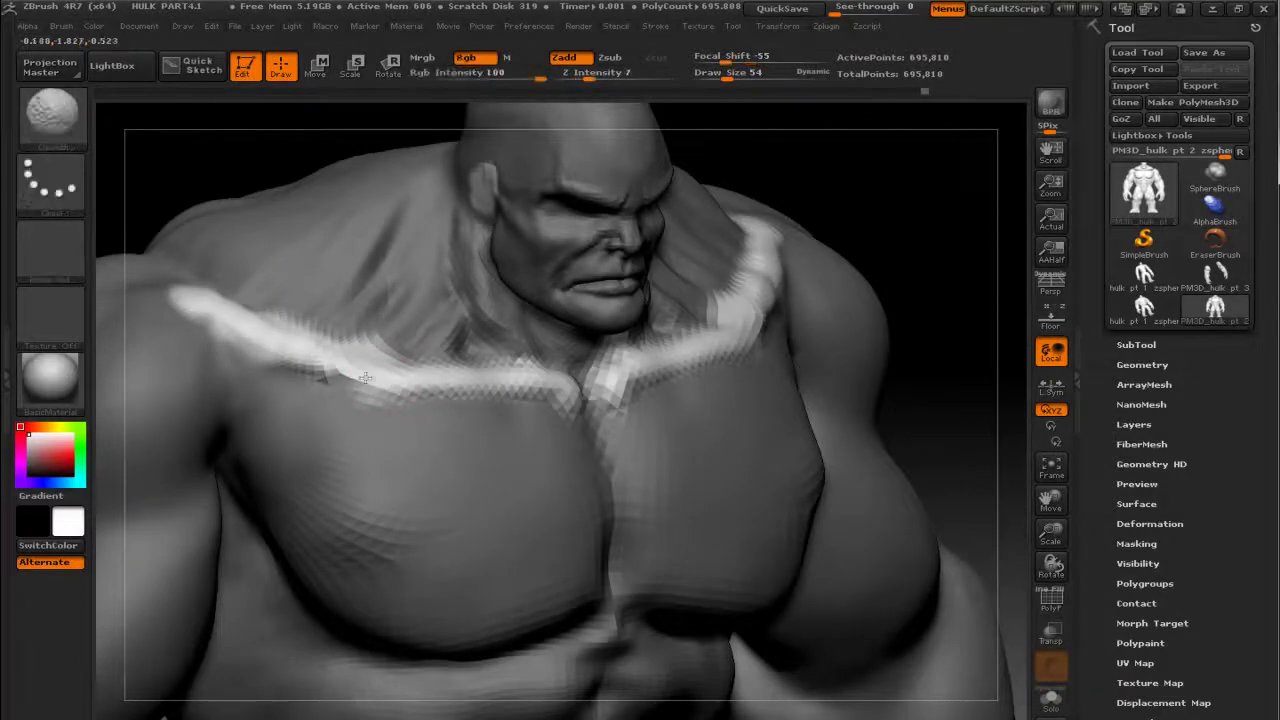
{"action": "left_click_drag", "start_coordinate": [223, 200], "coordinate": [287, 195]}
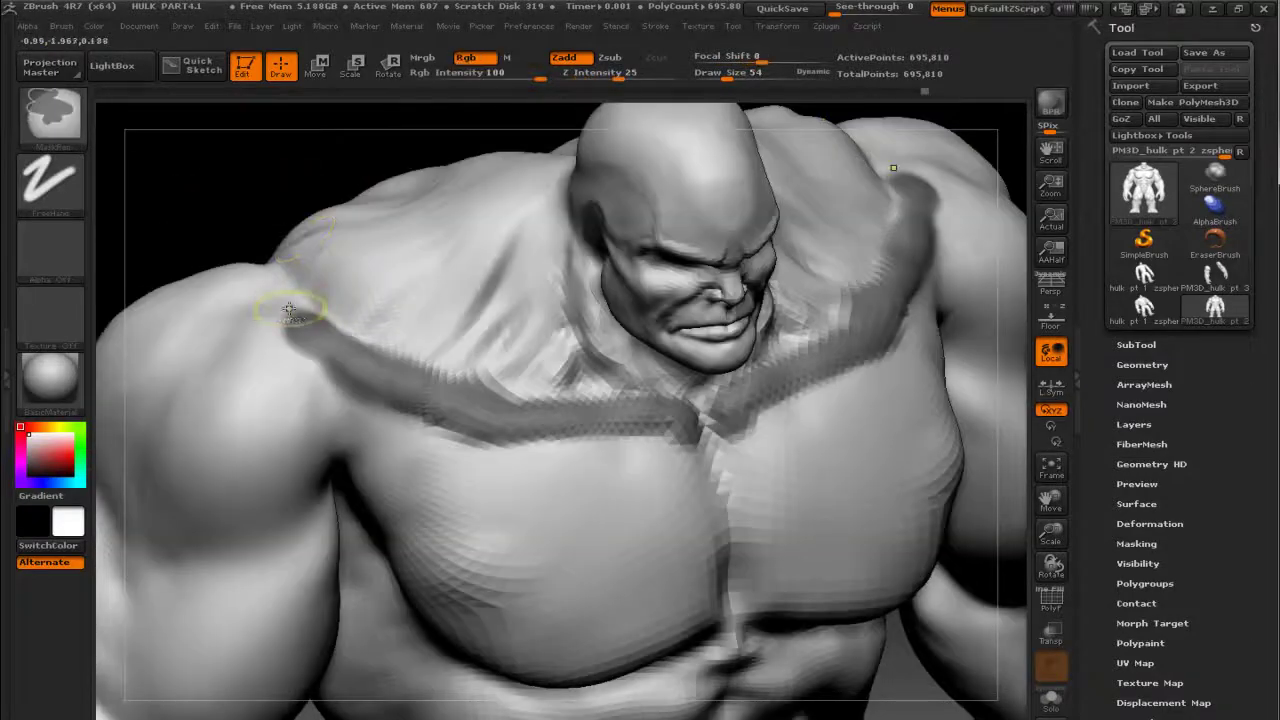
{"action": "left_click_drag", "start_coordinate": [300, 318], "coordinate": [262, 300], "text": "ctrl"}
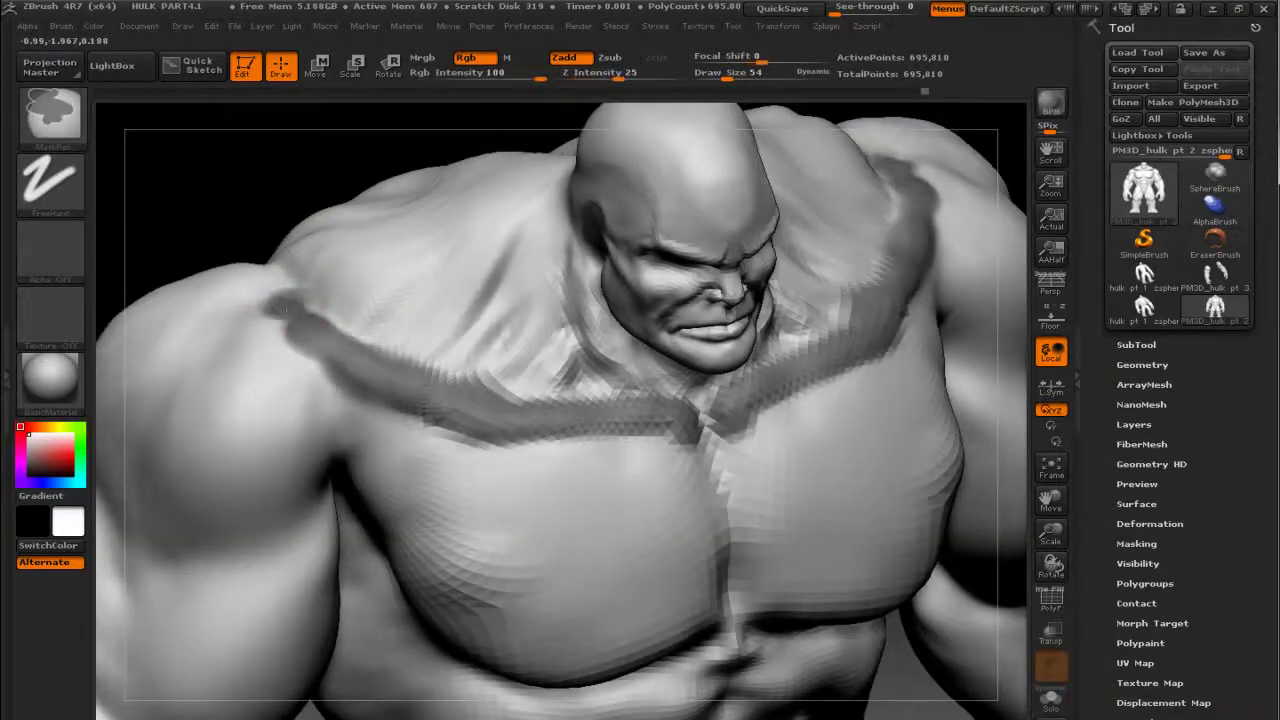
{"action": "key", "text": "ctrl+i"}
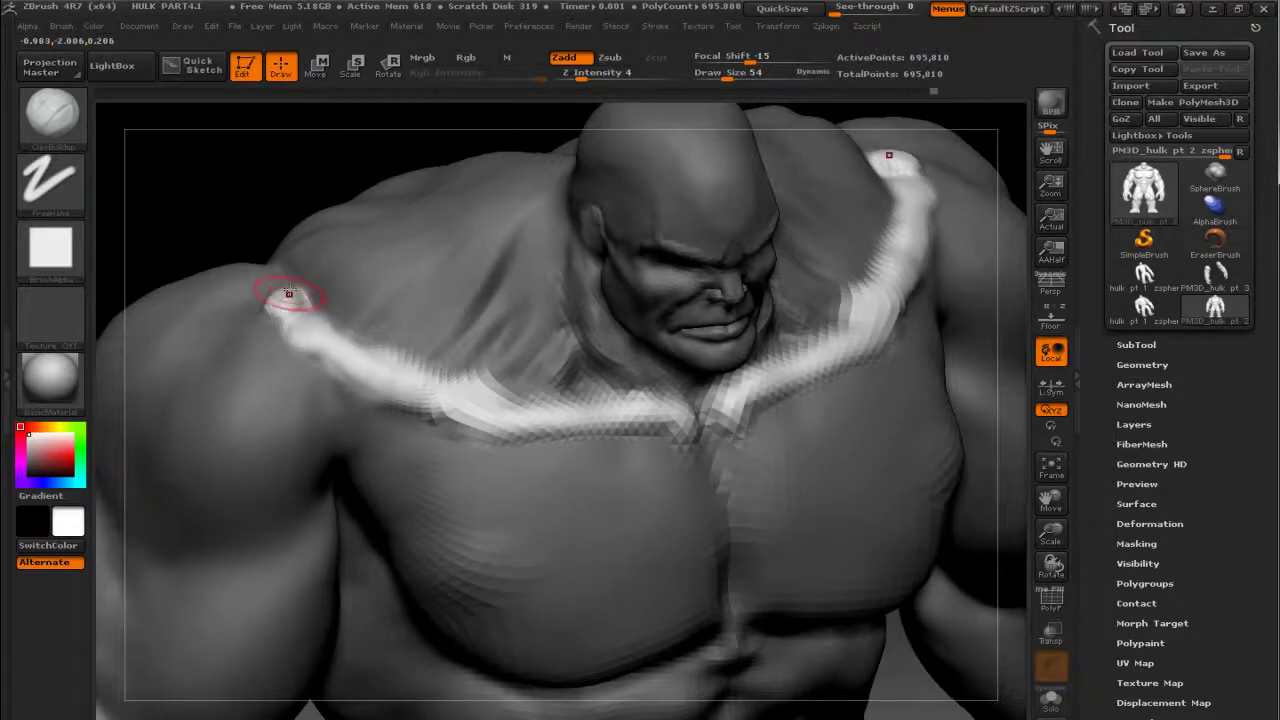
{"action": "key", "text": "b"}
{"action": "key", "text": "s"}
{"action": "key", "text": "p"}
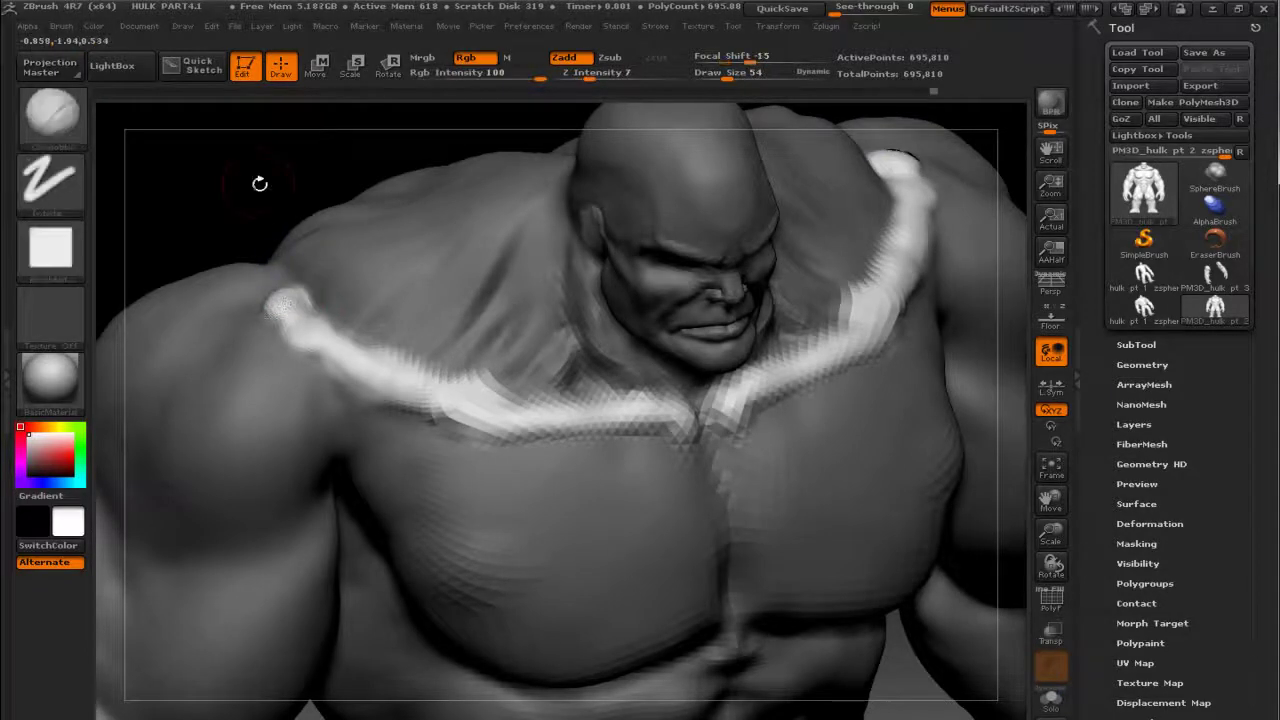
Step: Clear the mask, frame the face and chest front-on, and open the skeleton reference
{"action": "left_click_drag", "start_coordinate": [260, 180], "coordinate": [309, 191], "text": "ctrl"}
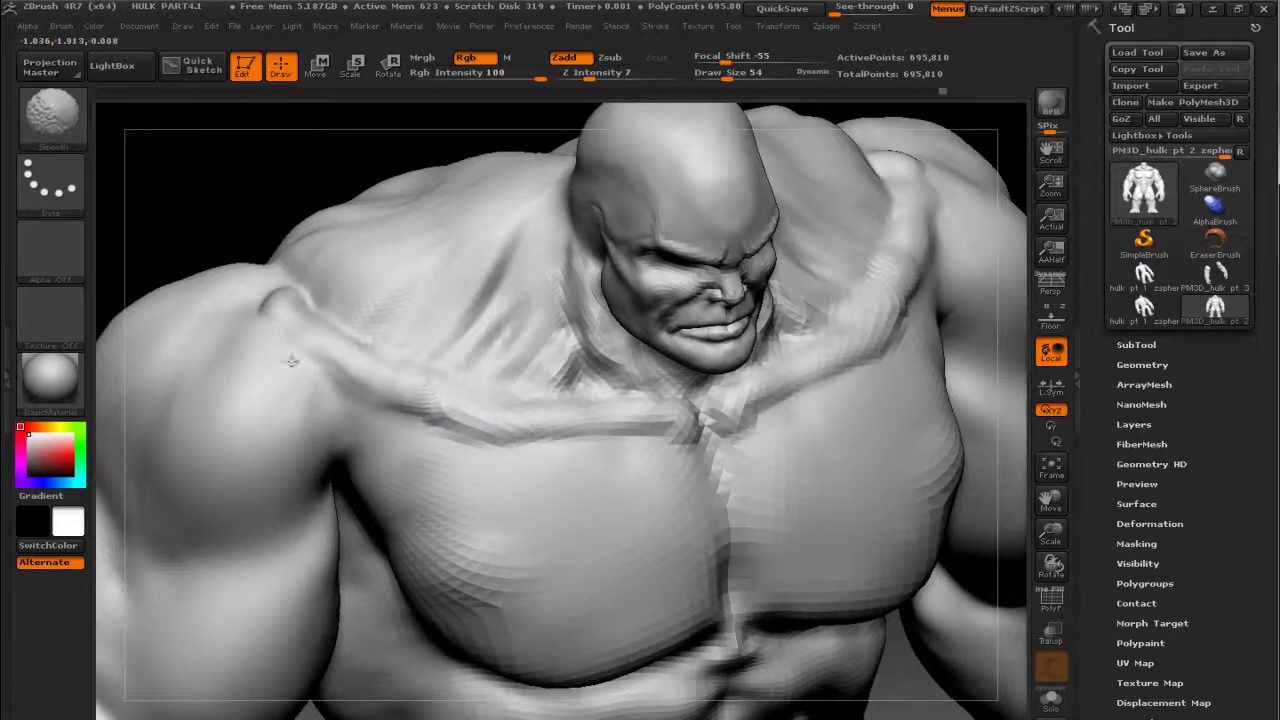
{"action": "left_click_drag", "start_coordinate": [268, 292], "coordinate": [337, 183], "text": "shift"}
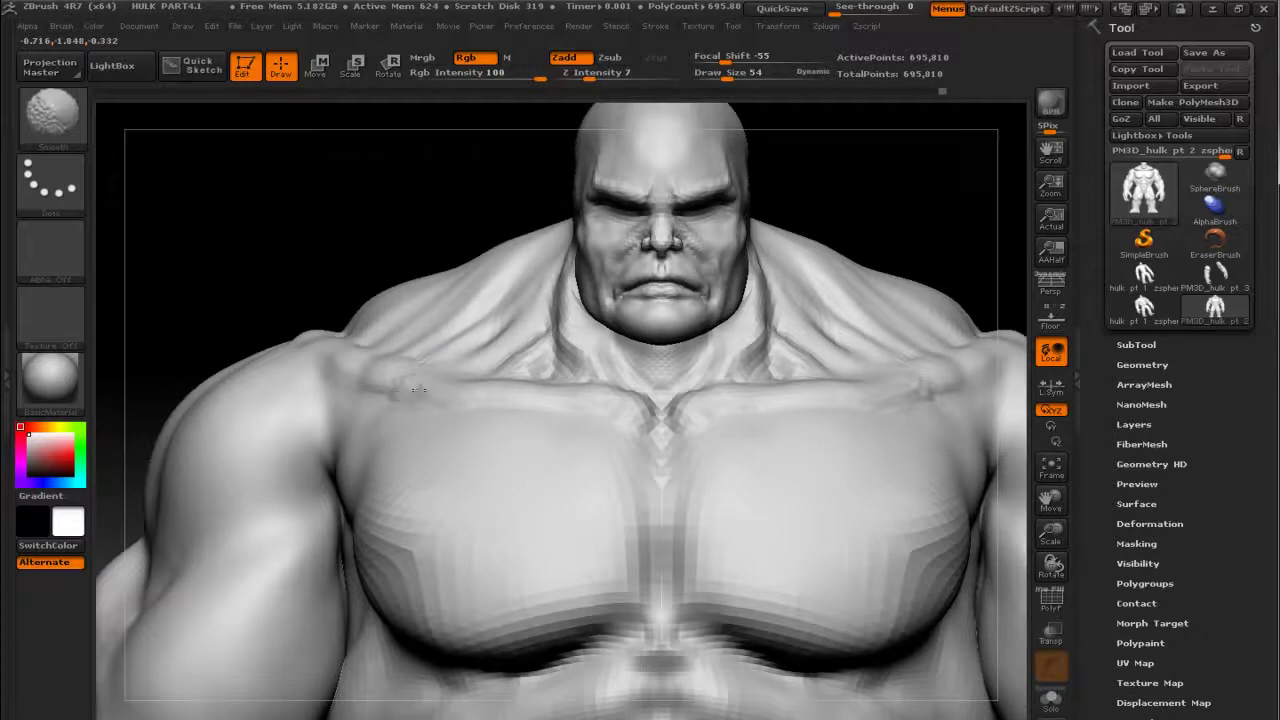
{"action": "mouse_move", "coordinate": [371, 171]}
{"action": "left_mouse_down", "text": "alt"}
{"action": "mouse_move", "coordinate": [335, 228]}
{"action": "mouse_move", "coordinate": [246, 189]}
{"action": "left_mouse_up", "text": "alt"}
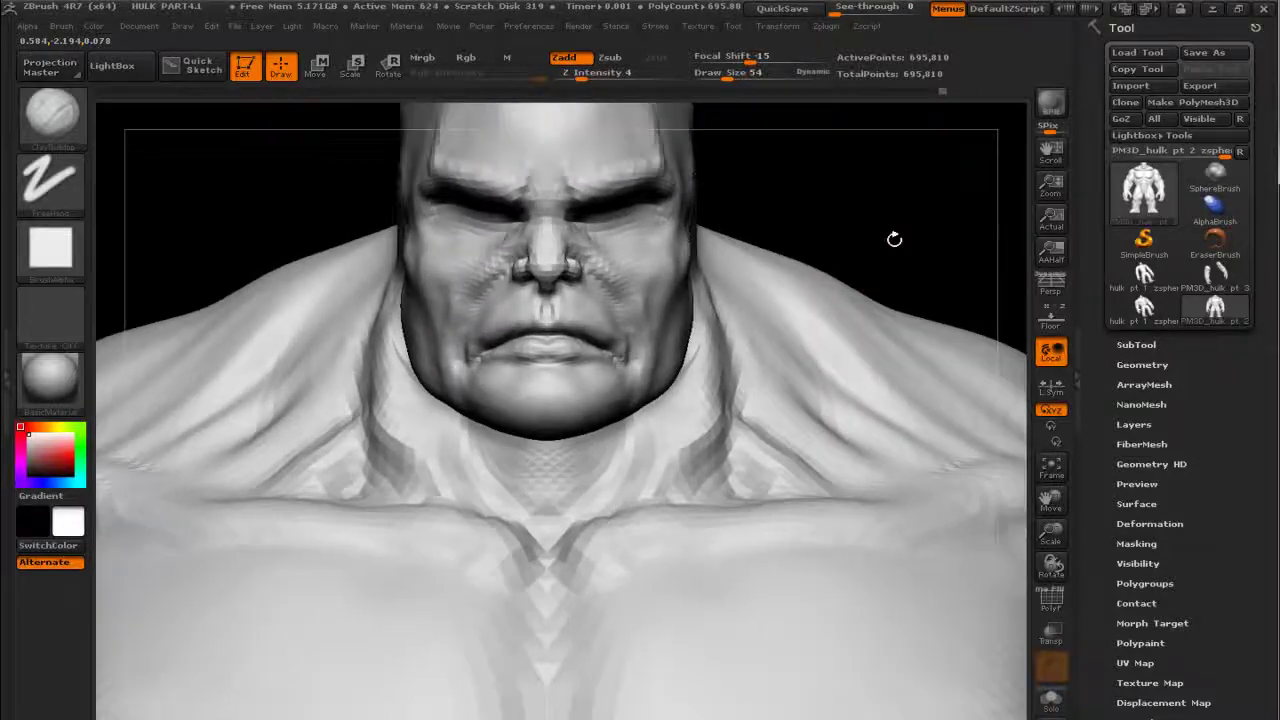
{"action": "key", "text": "alt+Tab"}
{"action": "left_click", "coordinate": [409, 313]}
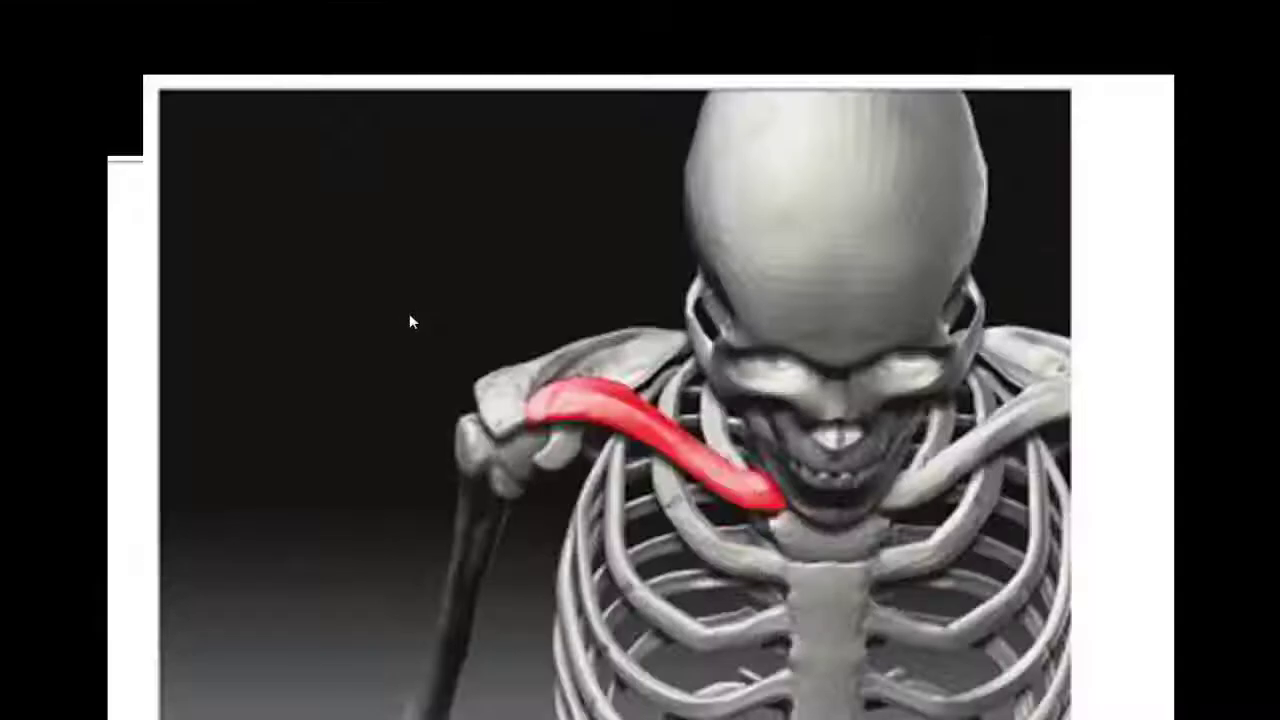
Step: Turn to Figure 3.70, then isolate the Hulk's head in a three-quarter view
{"action": "left_click", "coordinate": [409, 313]}
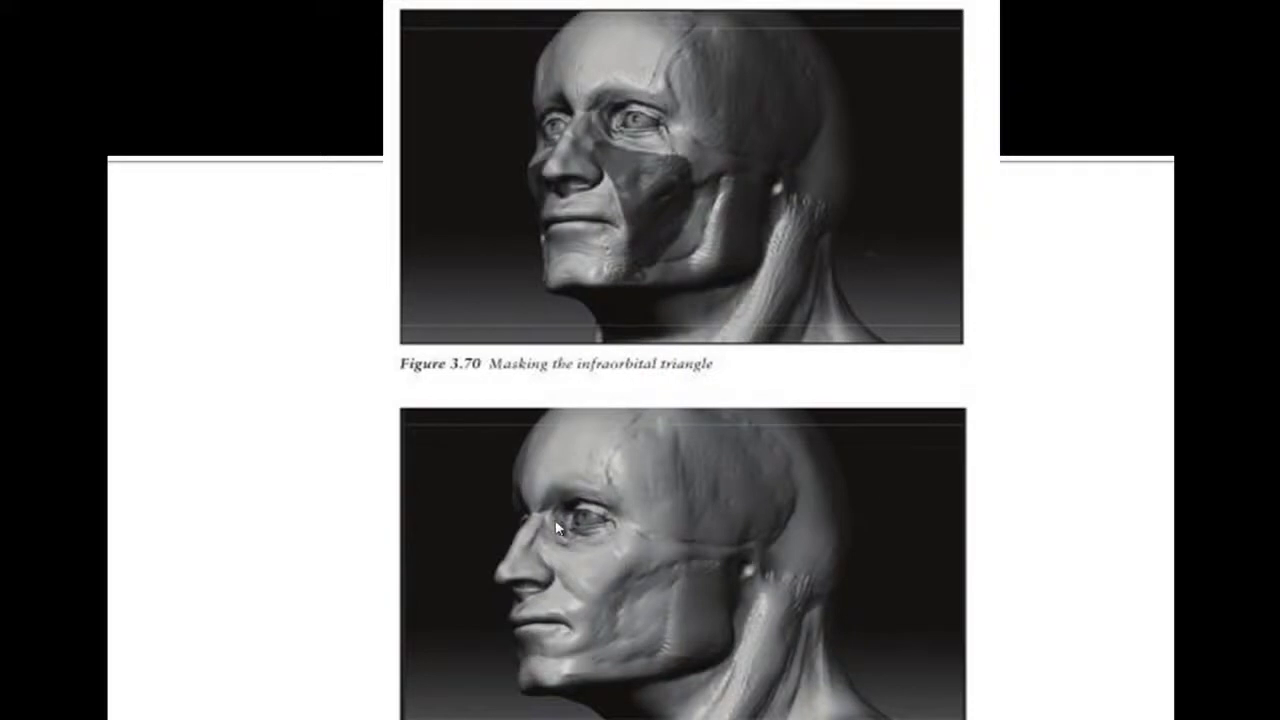
{"action": "key", "text": "alt+Tab"}
{"action": "mouse_move", "coordinate": [800, 243]}
{"action": "left_mouse_down"}
{"action": "mouse_move", "coordinate": [880, 200]}
{"action": "mouse_move", "coordinate": [860, 215]}
{"action": "left_mouse_up"}
{"action": "mouse_move", "coordinate": [704, 168]}
{"action": "left_mouse_down", "text": "ctrl+shift"}
{"action": "mouse_move", "coordinate": [872, 320]}
{"action": "mouse_move", "coordinate": [914, 332]}
{"action": "left_mouse_up", "text": "ctrl+shift"}
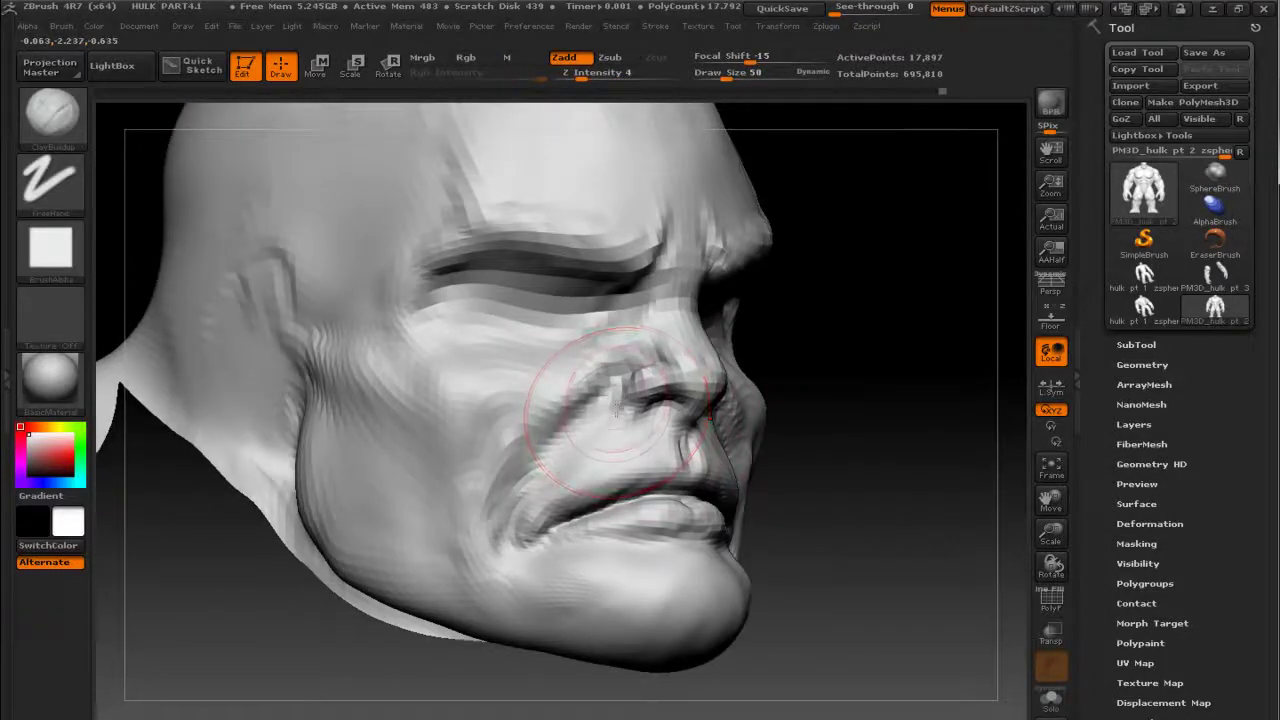
Step: After checking the reference, build up the nasolabial fold beside the nose wing with ClayBuildup, then smooth it
{"action": "key", "text": "alt+Tab"}
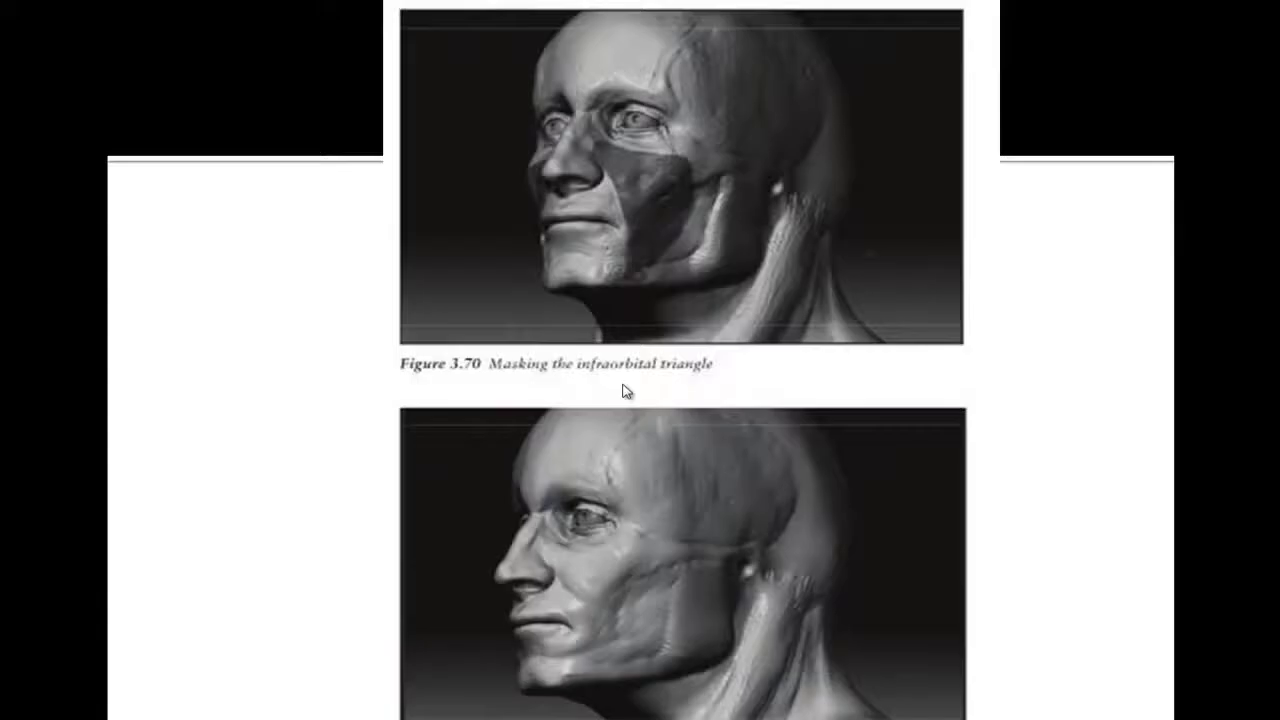
{"action": "key", "text": "alt+Tab"}
{"action": "mouse_move", "coordinate": [846, 300]}
{"action": "left_mouse_down"}
{"action": "mouse_move", "coordinate": [889, 360]}
{"action": "mouse_move", "coordinate": [869, 387]}
{"action": "left_mouse_up"}
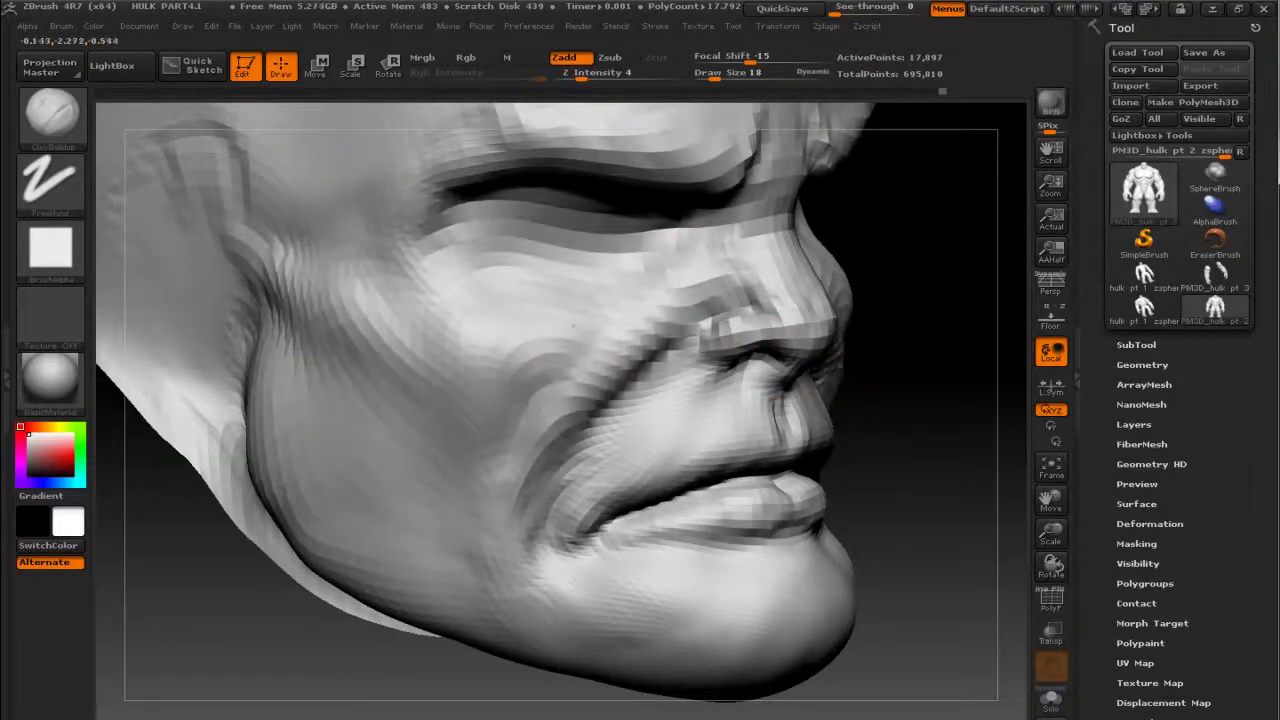
{"action": "left_click_drag", "start_coordinate": [573, 326], "coordinate": [660, 300]}
{"action": "mouse_move", "coordinate": [560, 330]}
{"action": "left_mouse_down"}
{"action": "mouse_move", "coordinate": [700, 280]}
{"action": "mouse_move", "coordinate": [600, 330]}
{"action": "left_mouse_up"}
{"action": "key", "text": "shift"}
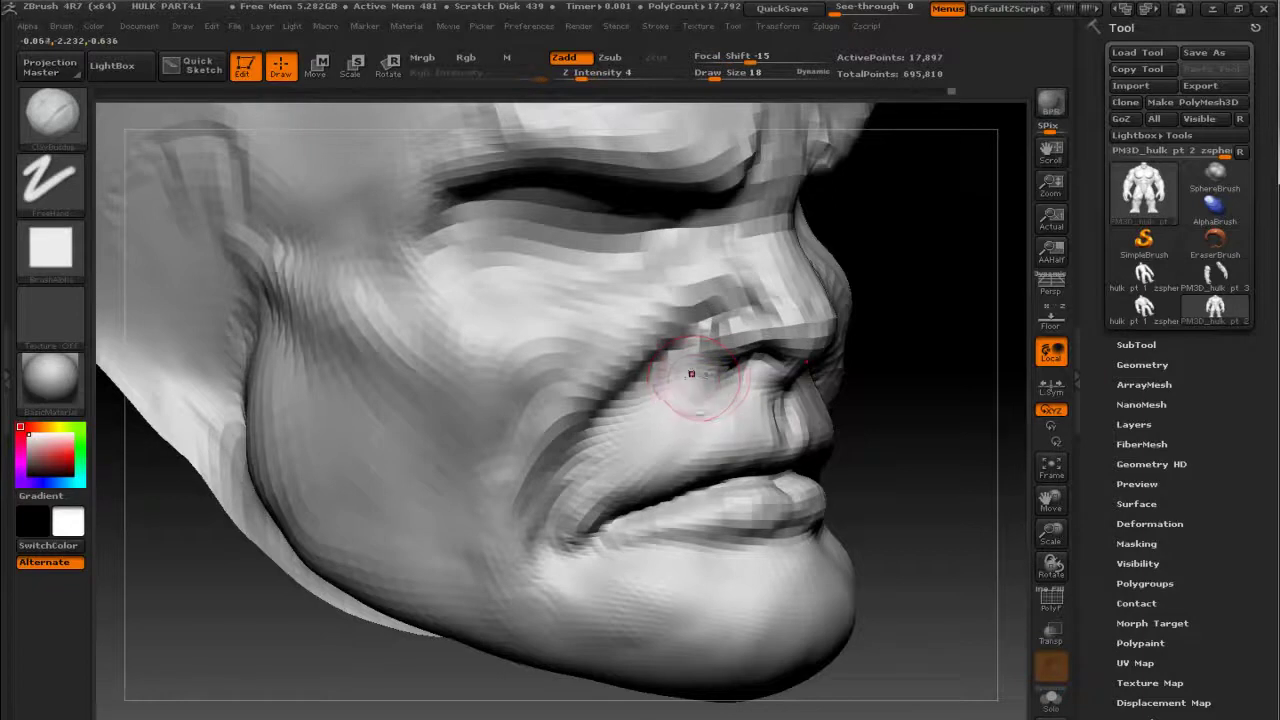
Step: With the Standard brush, deepen the crease beside the nose from a frontal view
{"action": "key", "text": "b"}
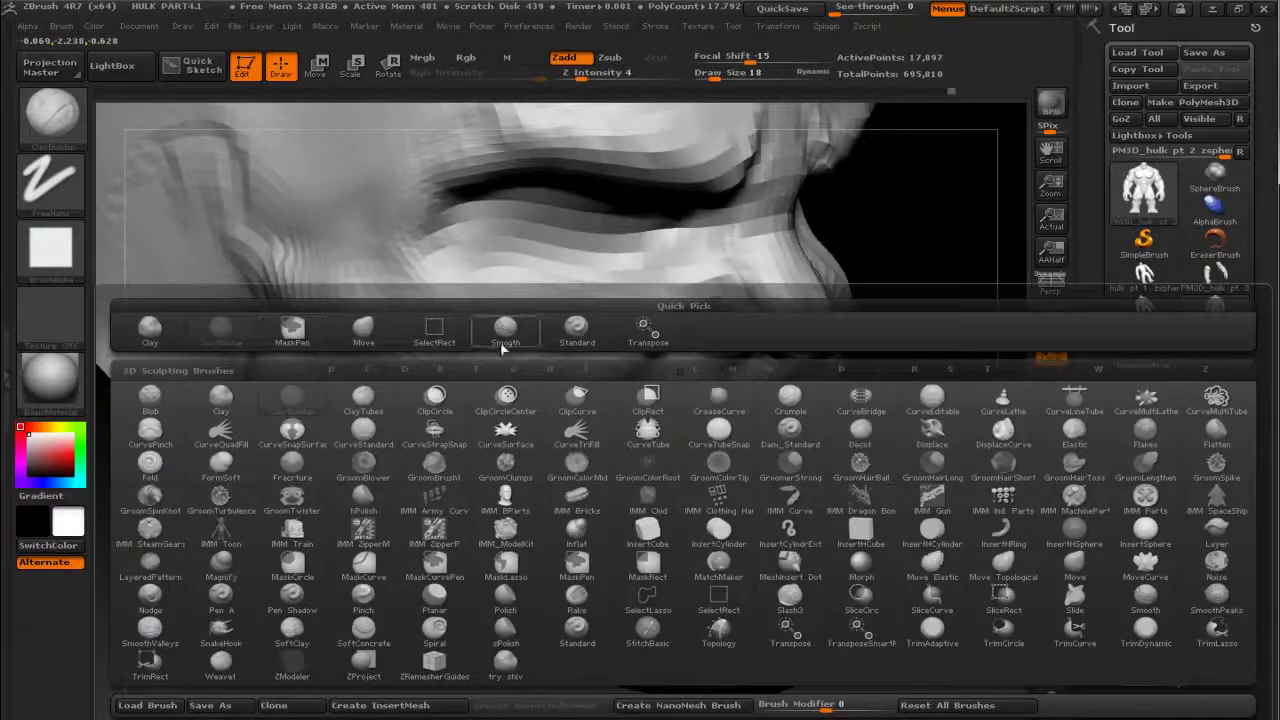
{"action": "left_click", "coordinate": [576, 330]}
{"action": "left_click_drag", "start_coordinate": [929, 293], "coordinate": [680, 385]}
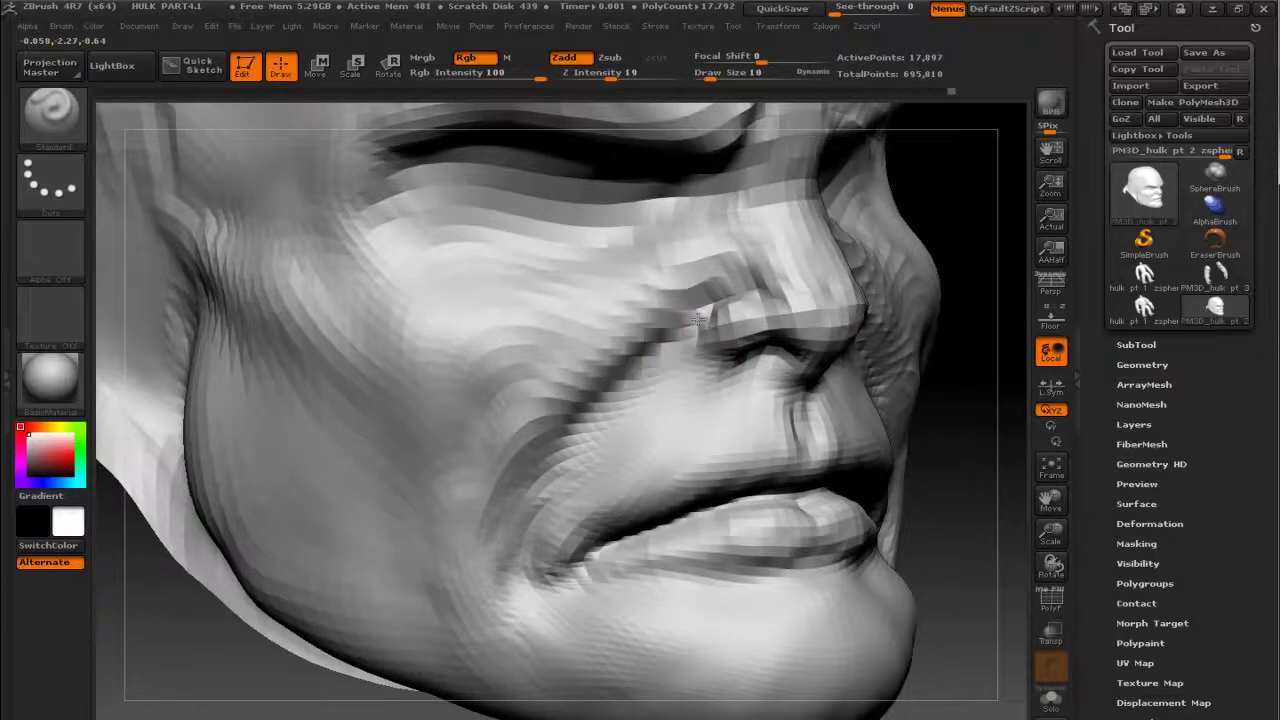
{"action": "mouse_move", "coordinate": [697, 318]}
{"action": "left_mouse_down", "text": "shift"}
{"action": "mouse_move", "coordinate": [695, 341]}
{"action": "mouse_move", "coordinate": [765, 368]}
{"action": "left_mouse_up", "text": "shift"}
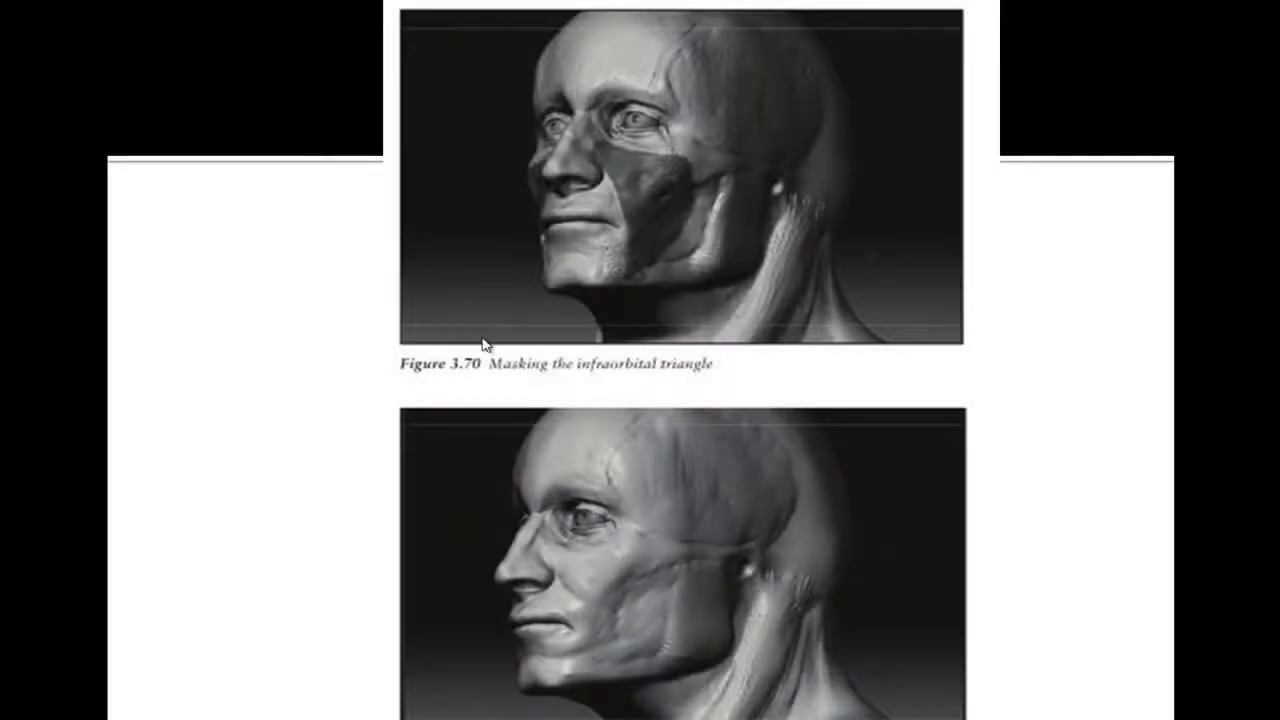
Step: Compare the face against the anatomy reference figure in the PDF
{"action": "key", "text": "alt+Tab"}
{"action": "key", "text": "alt+Tab"}
{"action": "key", "text": "alt+Tab"}
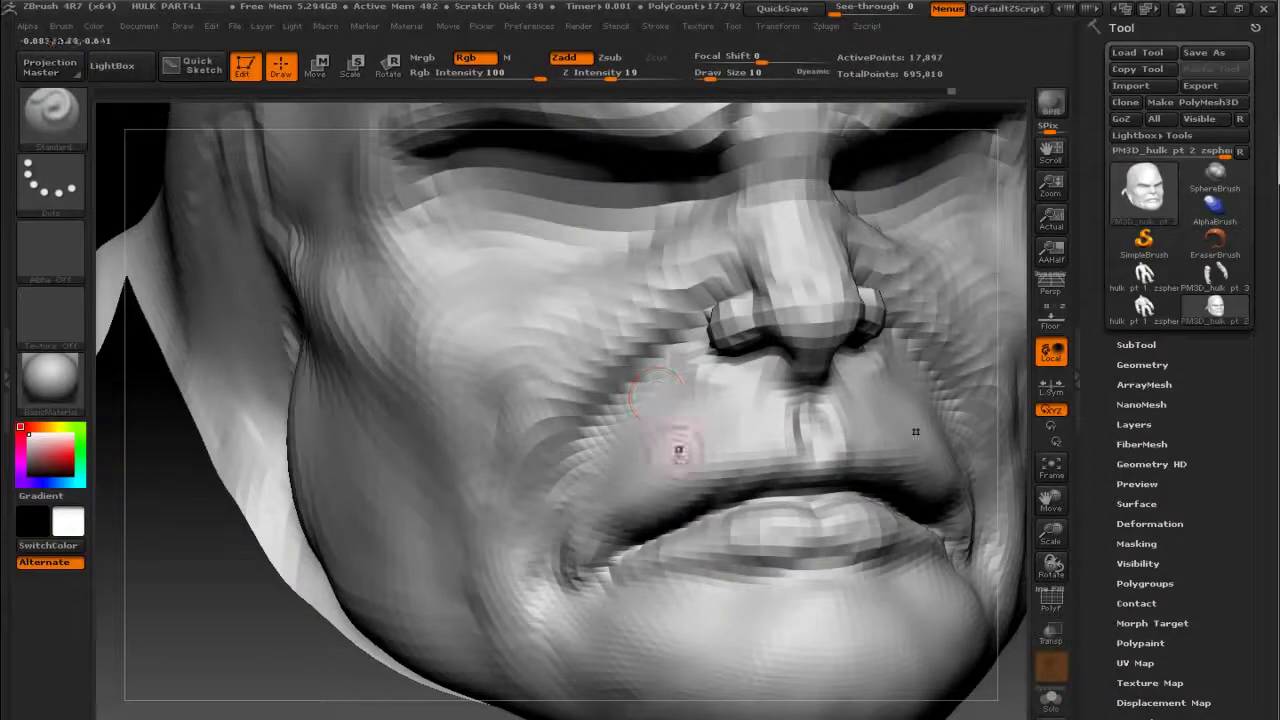
{"action": "key", "text": "alt+Tab"}
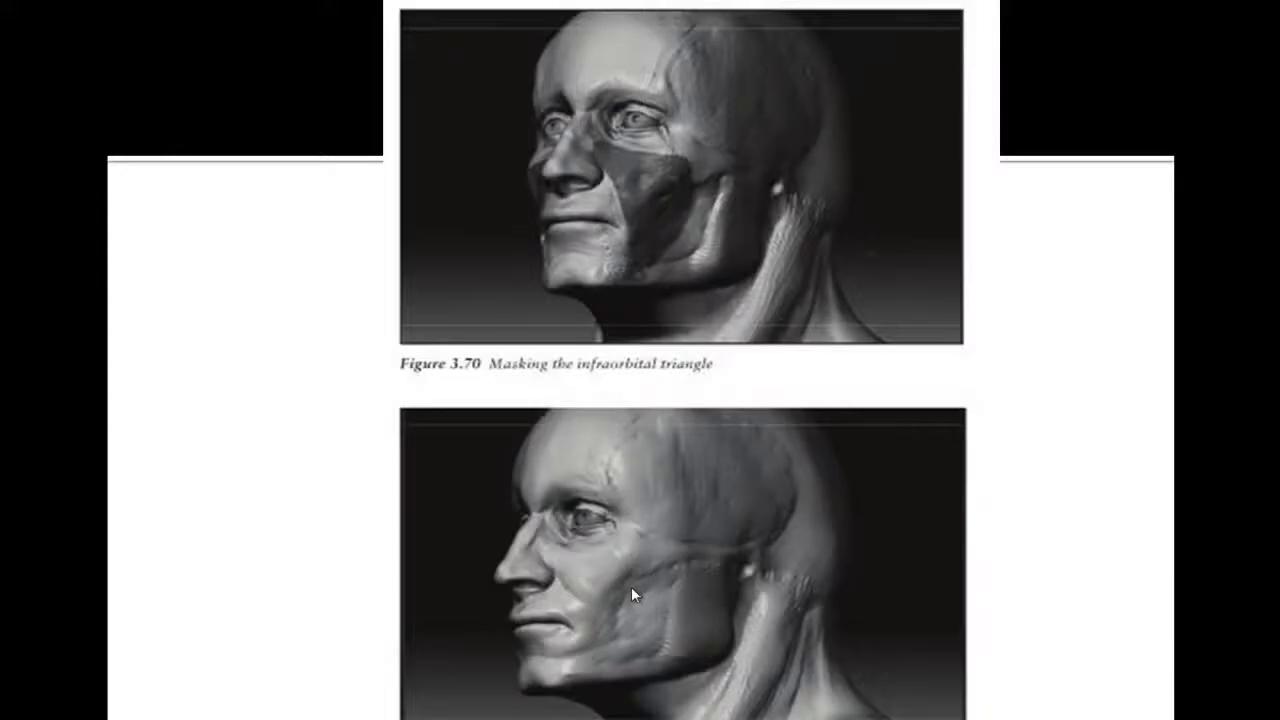
{"action": "key", "text": "alt+Tab"}
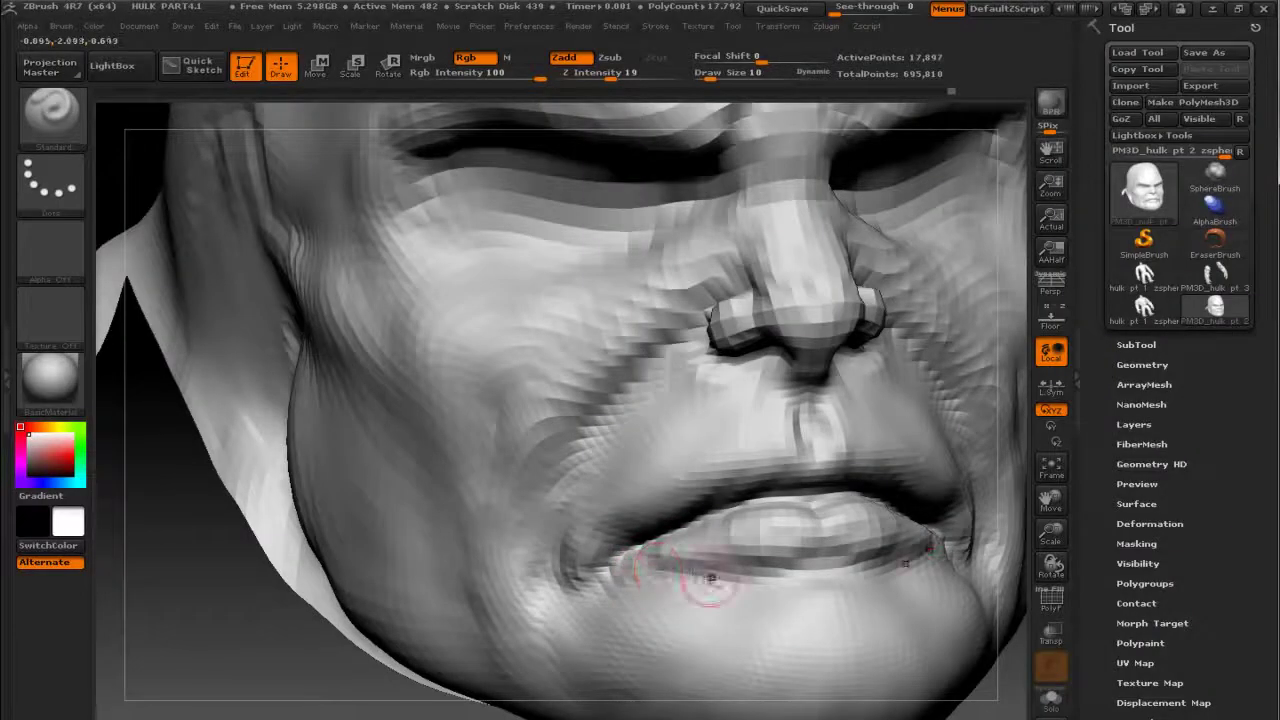
{"action": "key", "text": "alt+Tab"}
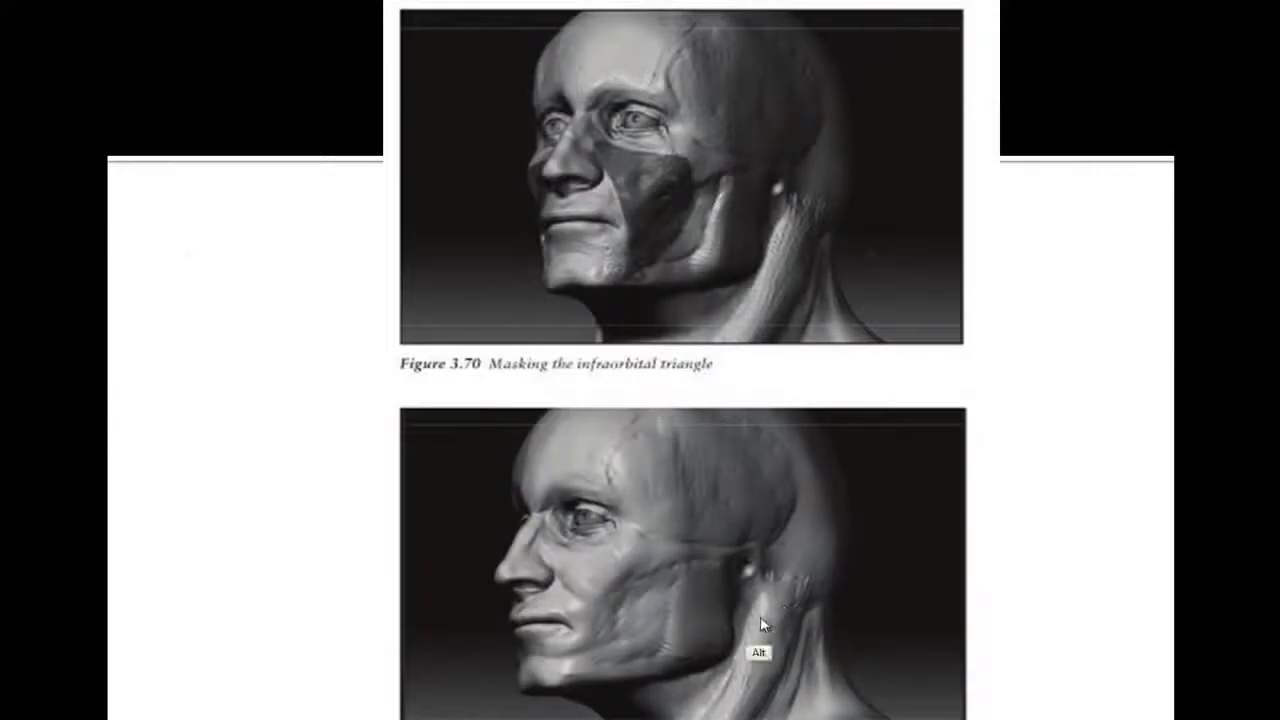
{"action": "key", "text": "alt+Tab"}
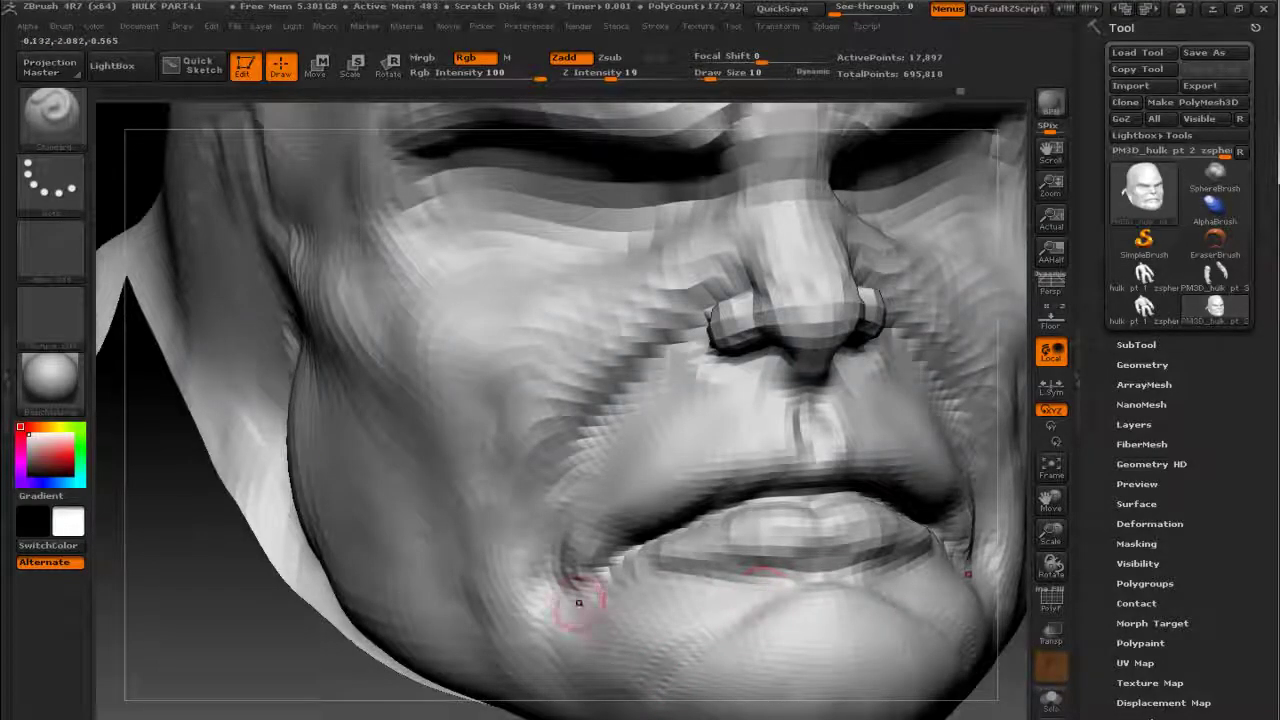
{"action": "key", "text": "alt+Tab"}
{"action": "scroll", "coordinate": [560, 628], "scroll_direction": "down", "scroll_amount": 5}
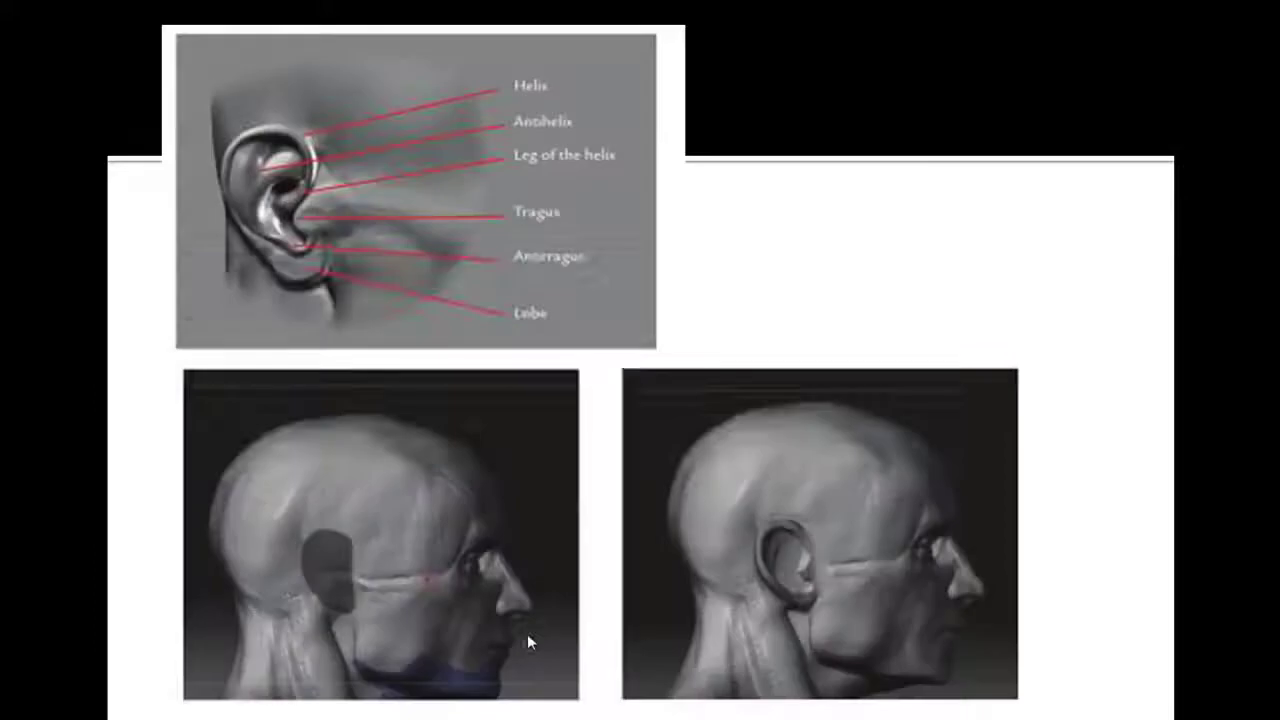
{"action": "key", "text": "alt+Tab"}
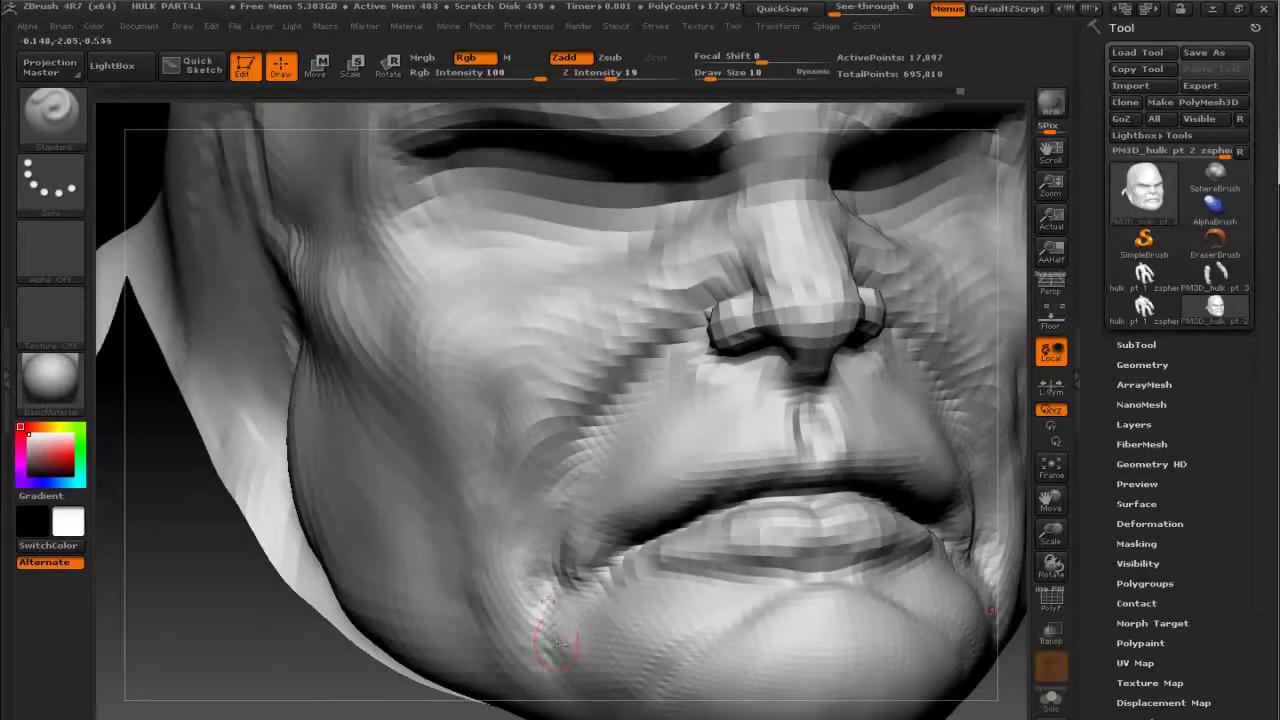
Step: Carve and smooth creases at the mouth corners and chin, then show the whole head in three-quarter profile
{"action": "left_click_drag", "start_coordinate": [694, 608], "coordinate": [685, 628]}
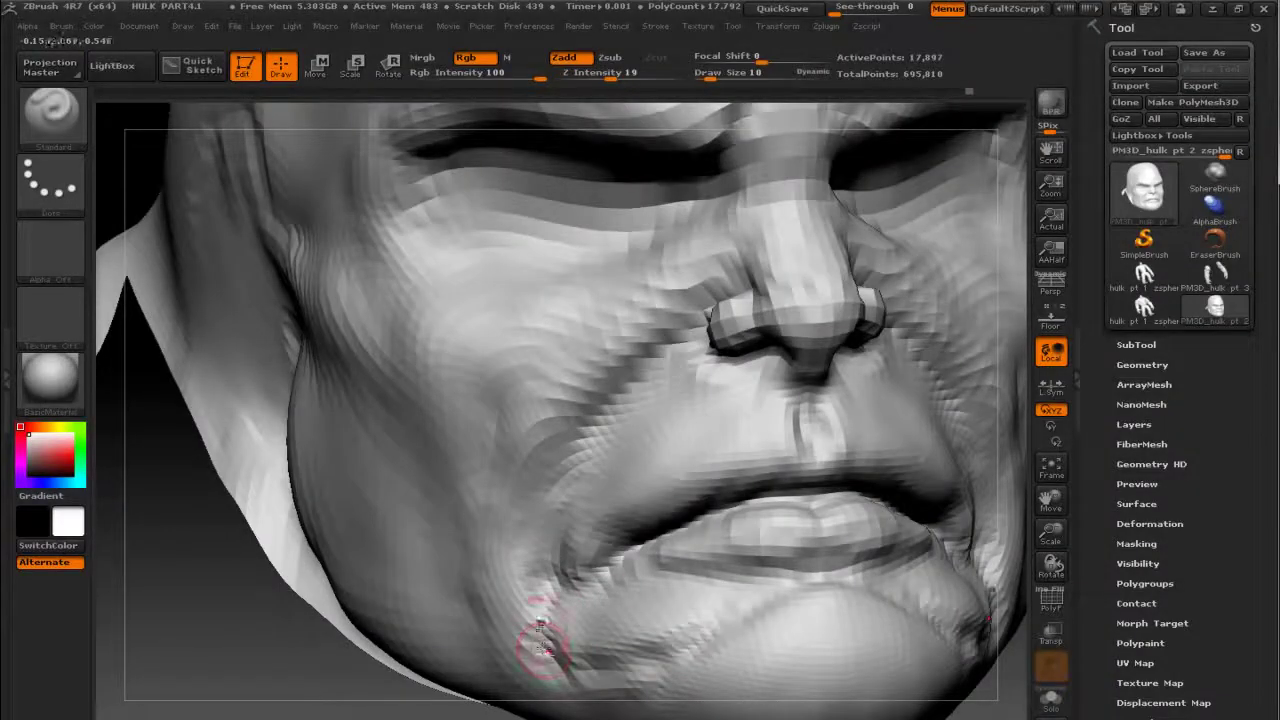
{"action": "key", "text": "shift"}
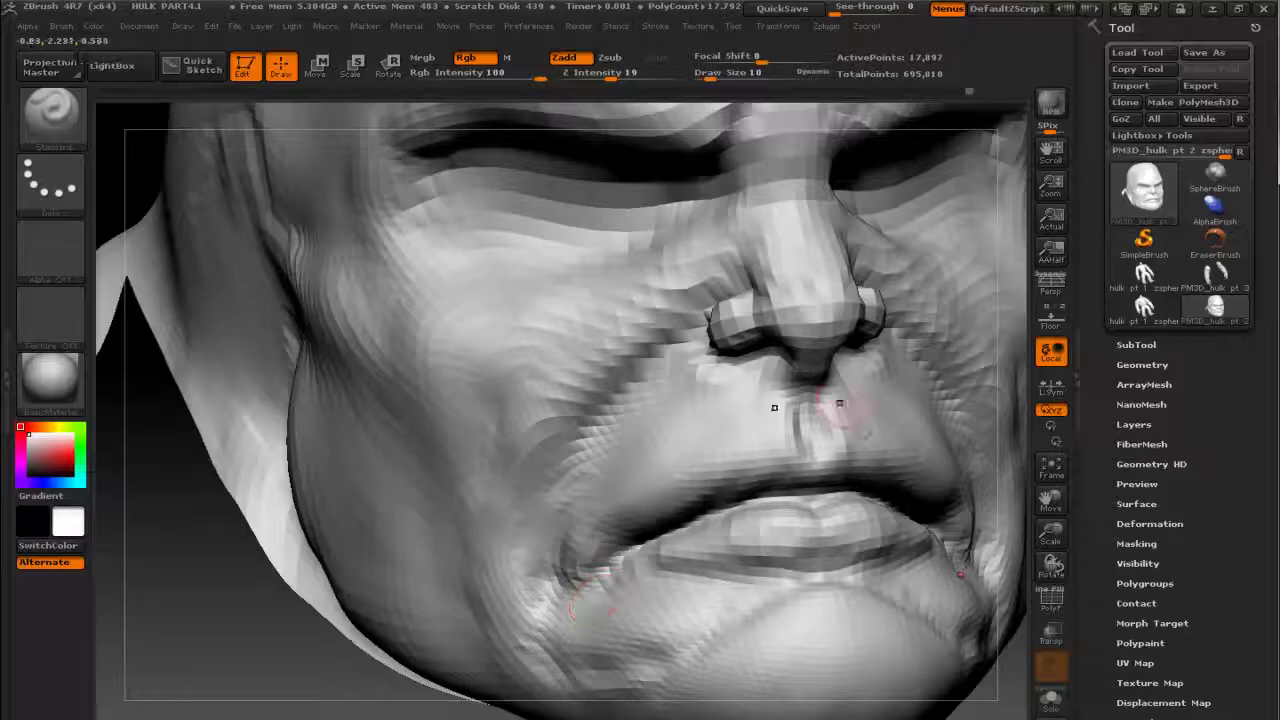
{"action": "key", "text": "f"}
{"action": "mouse_move", "coordinate": [843, 503]}
{"action": "left_mouse_down"}
{"action": "mouse_move", "coordinate": [960, 449]}
{"action": "mouse_move", "coordinate": [966, 463]}
{"action": "mouse_move", "coordinate": [901, 363]}
{"action": "left_mouse_up"}
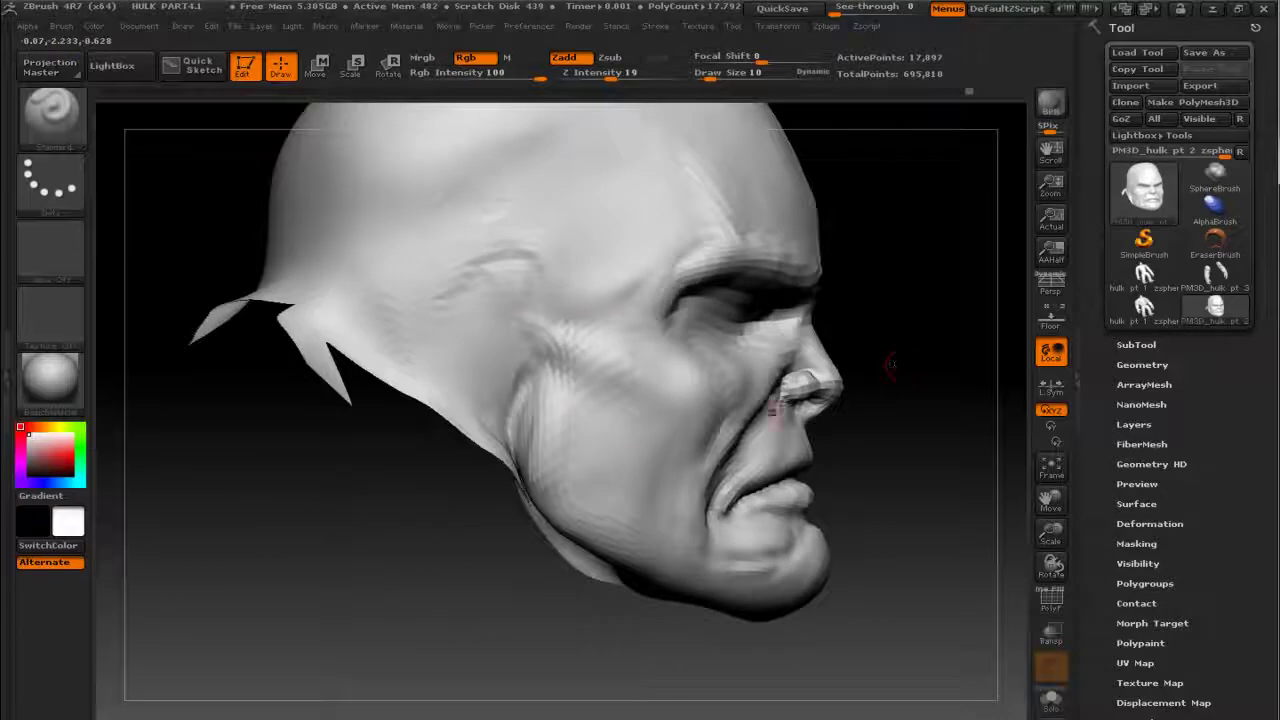
Step: Pick a crease-cutting brush at Draw Size 30, then swap through Smooth back to ClayBuildup
{"action": "key", "text": "b"}
{"action": "left_click", "coordinate": [220, 332]}
{"action": "key", "text": "bracketright"}
{"action": "key", "text": "bracketright"}
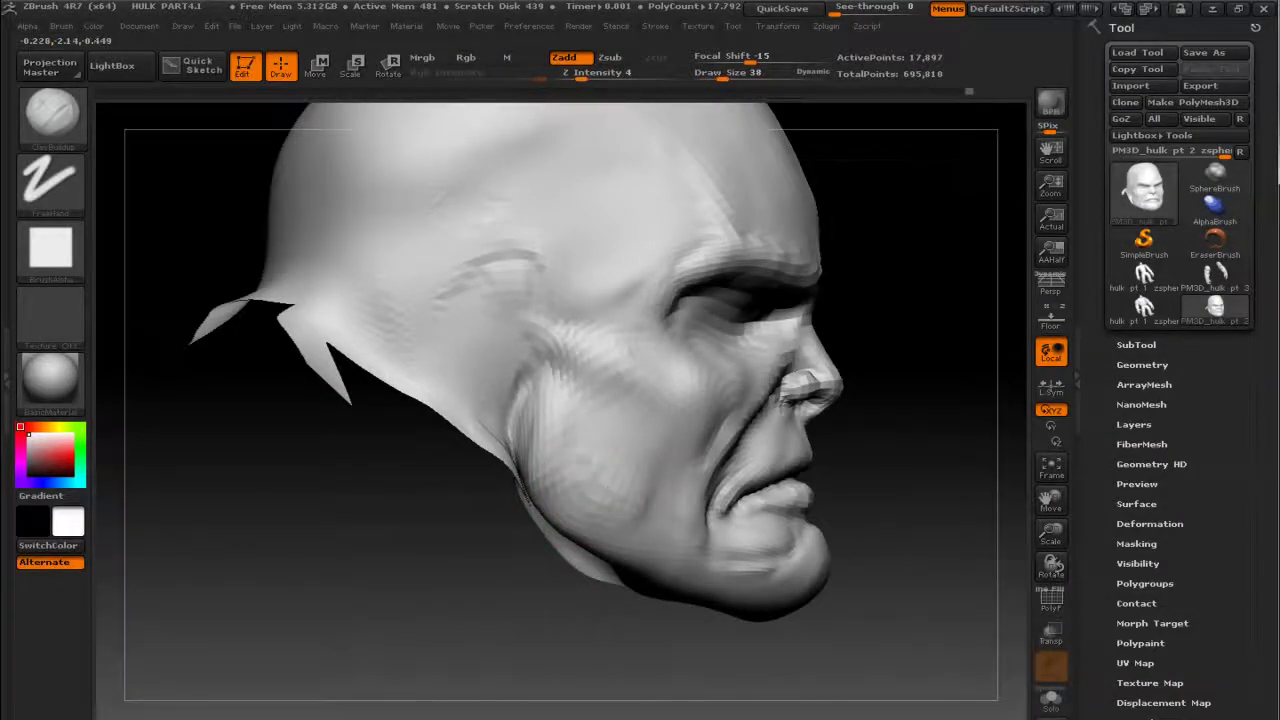
{"action": "key", "text": "b"}
{"action": "key", "text": "s"}
{"action": "key", "text": "t"}
{"action": "key", "text": "b"}
{"action": "key", "text": "c"}
{"action": "key", "text": "b"}
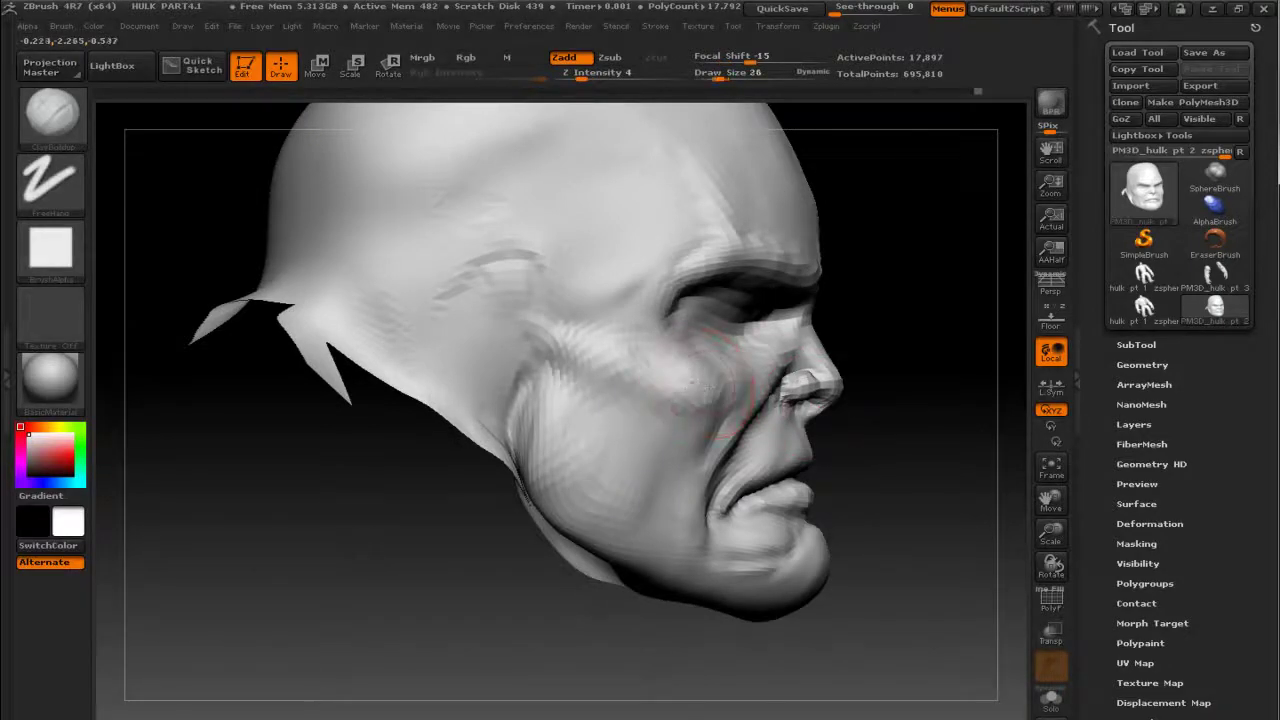
Step: Turn the head to a front view and alternate smoothing and ClayBuildup on the cheeks beside the nose
{"action": "left_click_drag", "start_coordinate": [900, 390], "coordinate": [860, 380]}
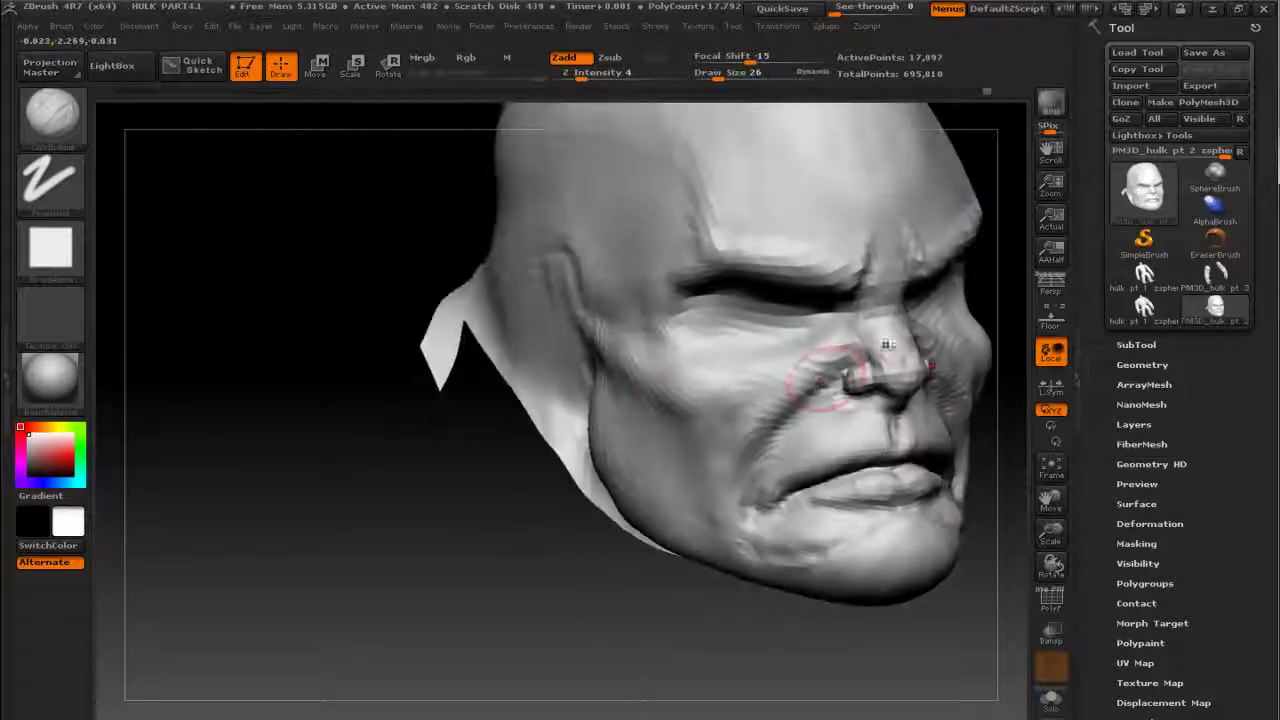
{"action": "left_click_drag", "start_coordinate": [395, 345], "coordinate": [400, 339], "text": "shift"}
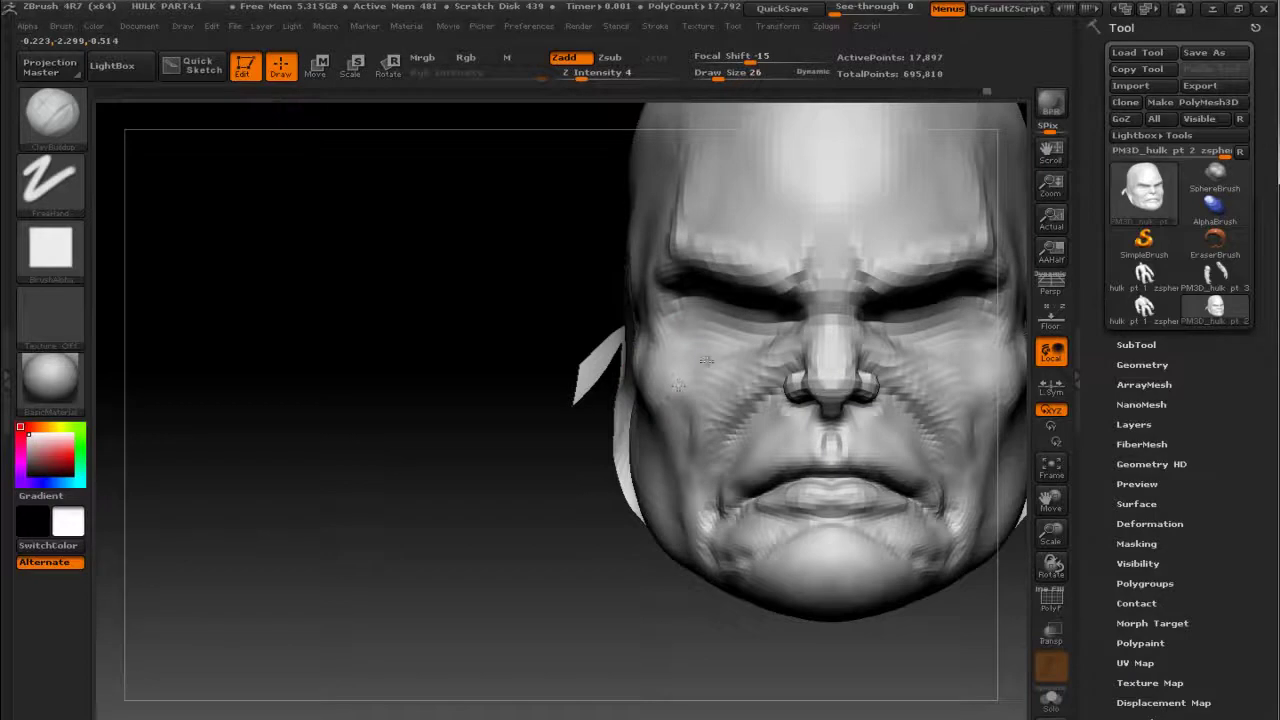
{"action": "key", "text": "b"}
{"action": "key", "text": "s"}
{"action": "key", "text": "t"}
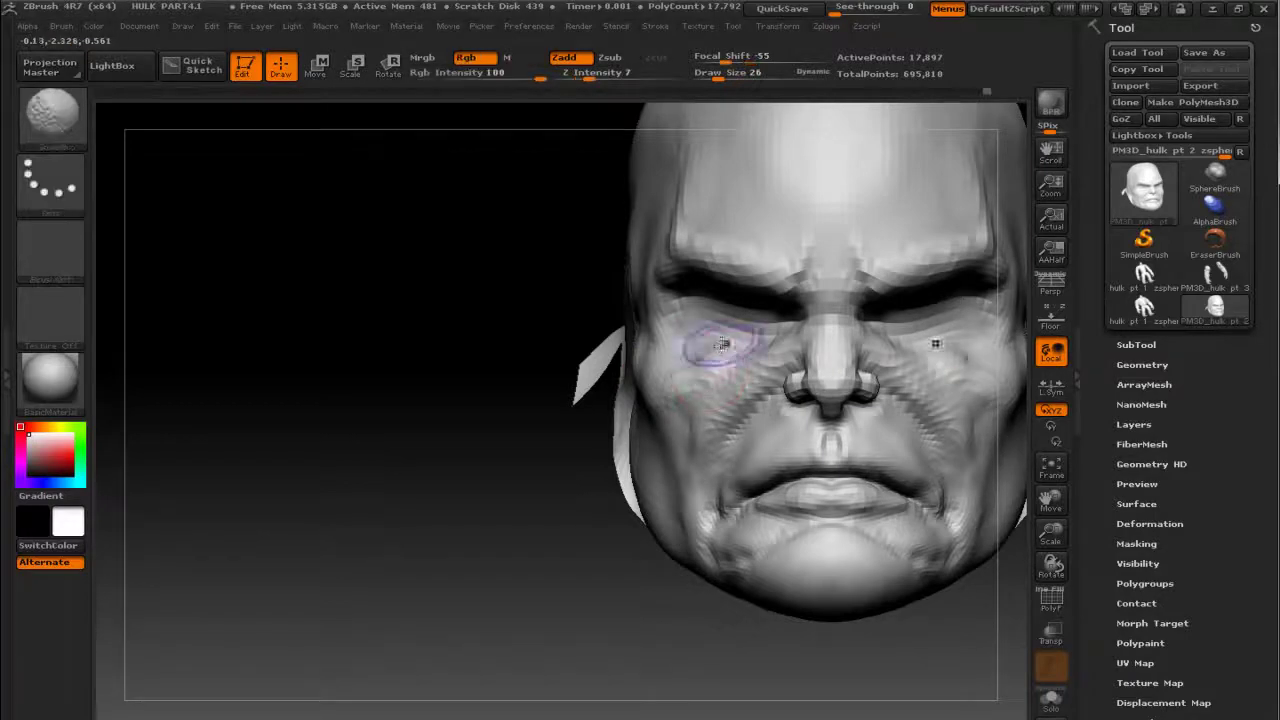
{"action": "key", "text": "b"}
{"action": "key", "text": "c"}
{"action": "key", "text": "b"}
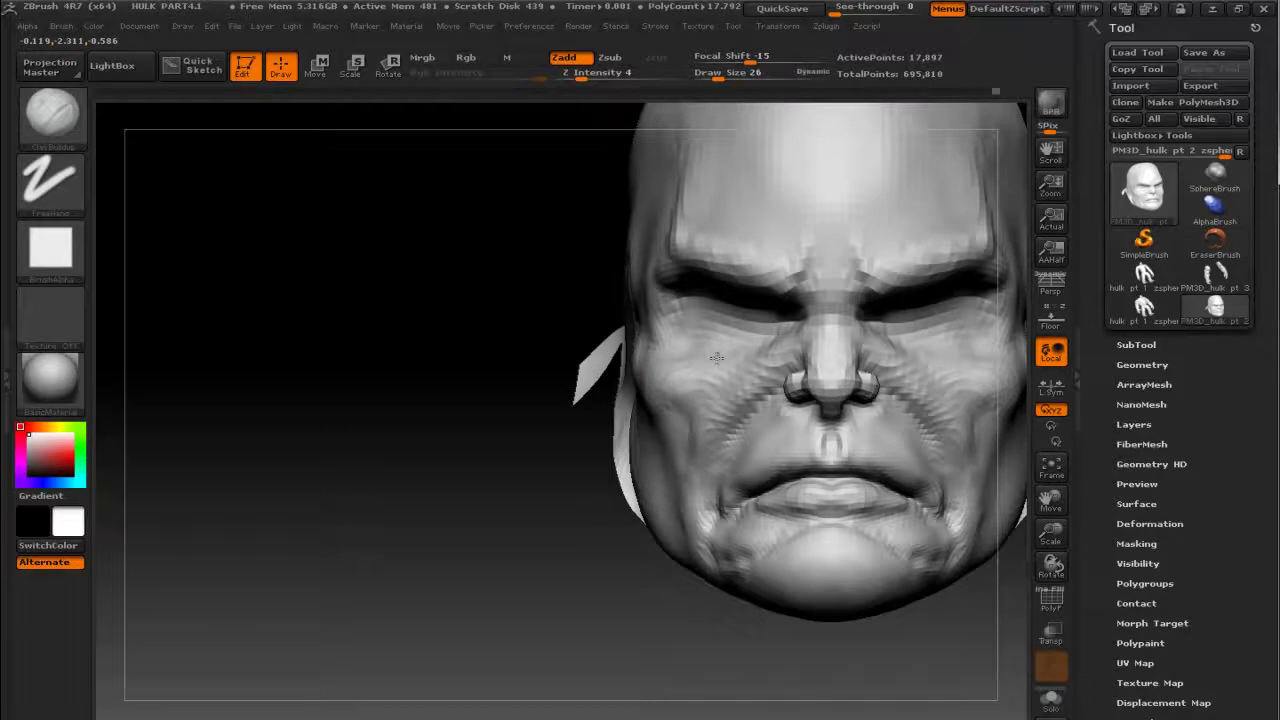
Step: Orbit the head to a three-quarter view and adjust it, then switch to another window
{"action": "left_click_drag", "start_coordinate": [494, 303], "coordinate": [603, 337]}
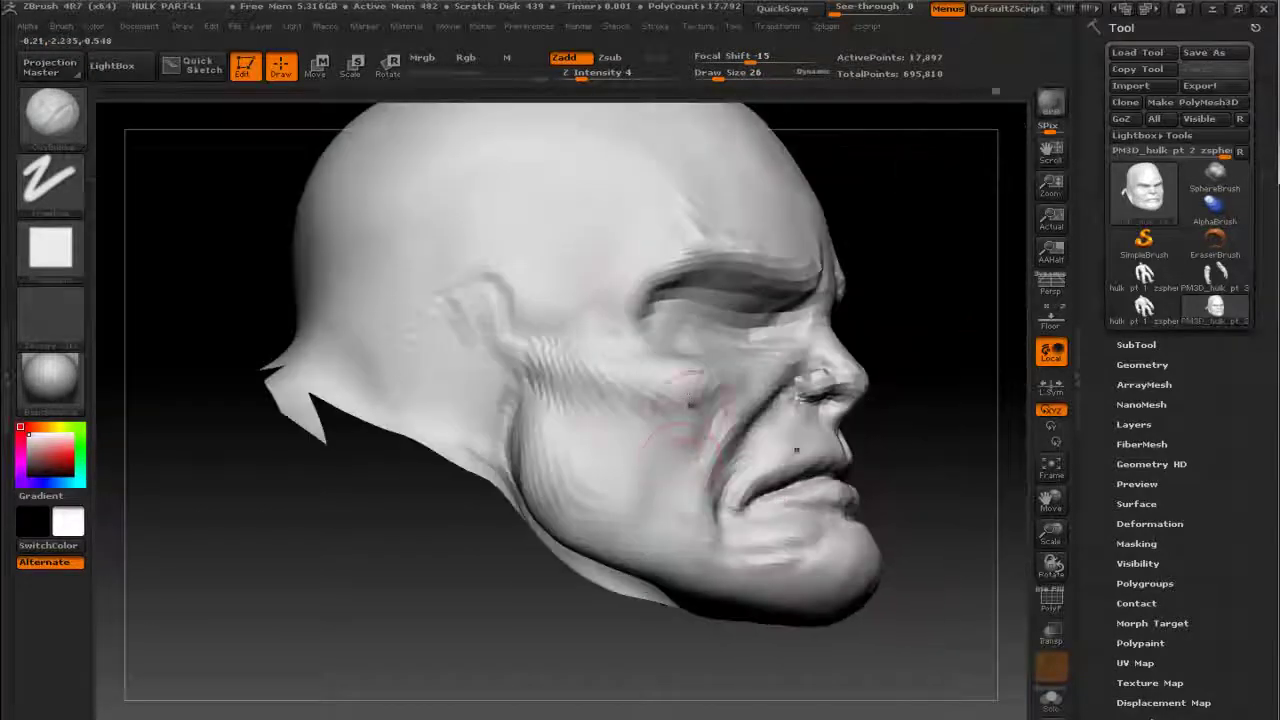
{"action": "left_click_drag", "start_coordinate": [902, 466], "coordinate": [945, 478]}
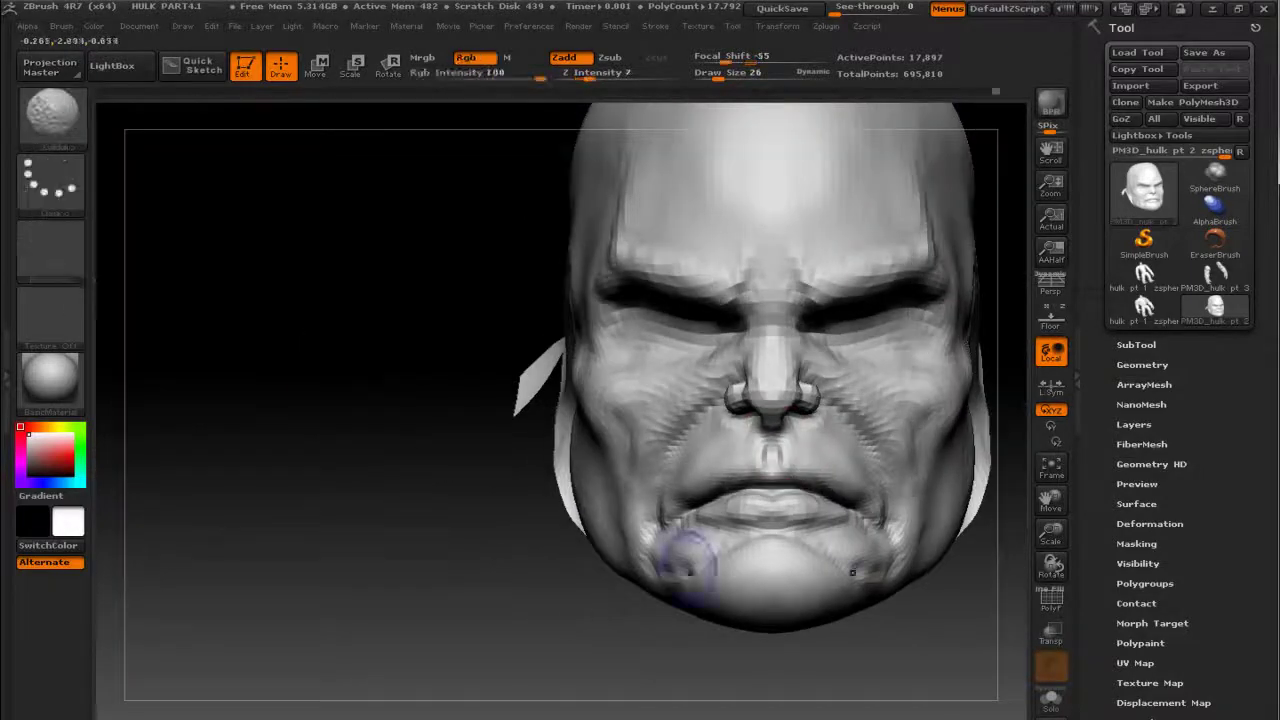
{"action": "key", "text": "alt+Tab"}
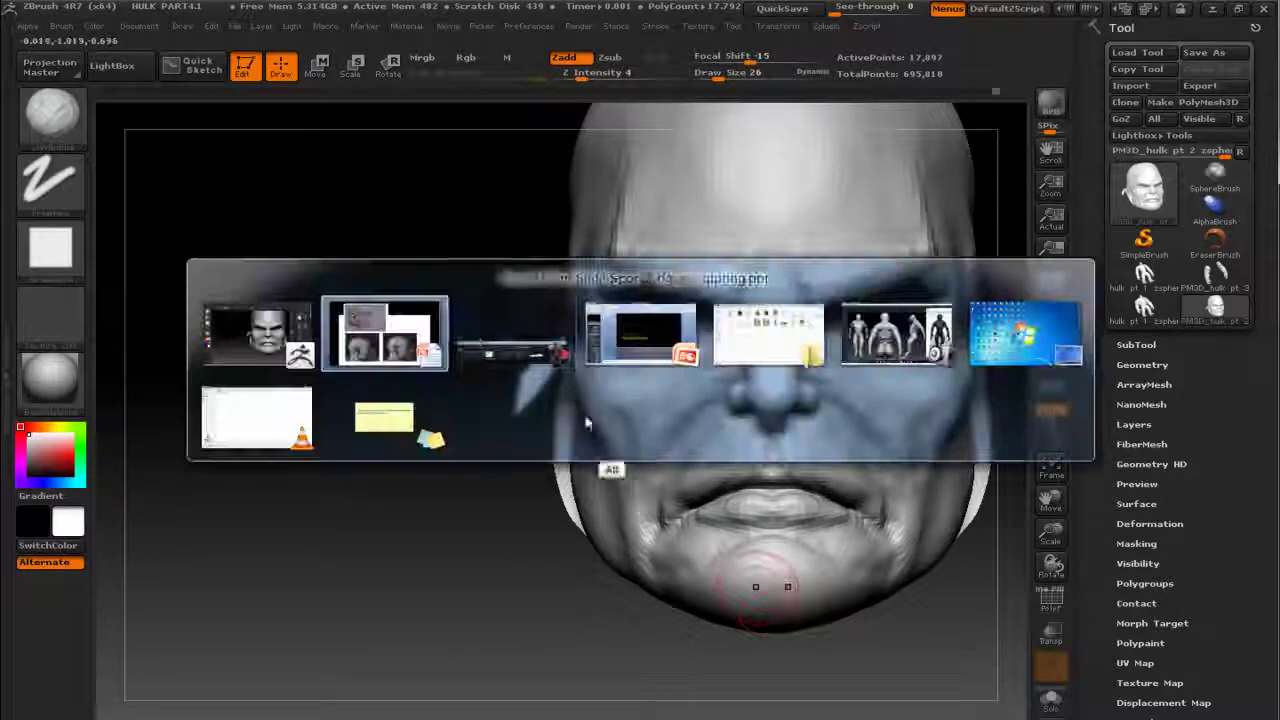